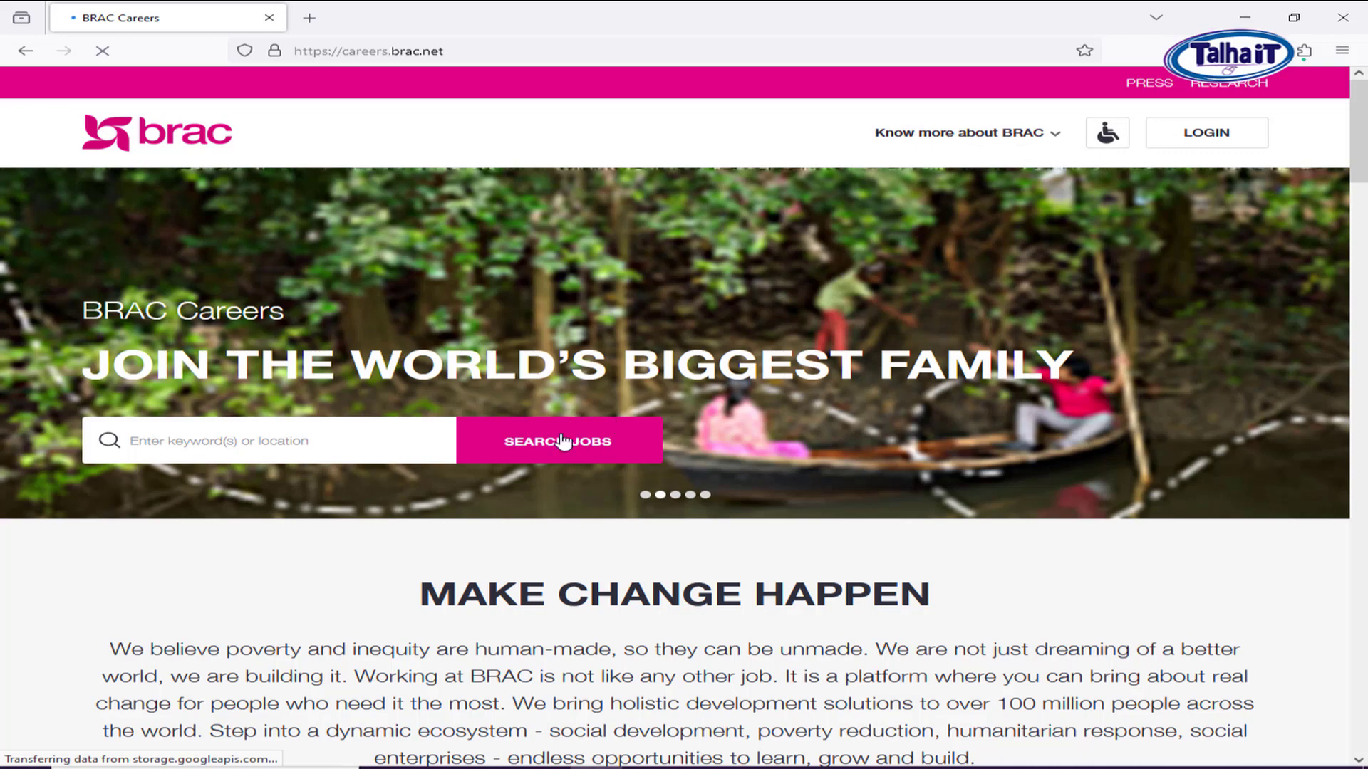
List all open jobs at 50 per page and open the Bengali Trainee Credit Officer (Progoti: Microfinance) posting.
click(962, 133)
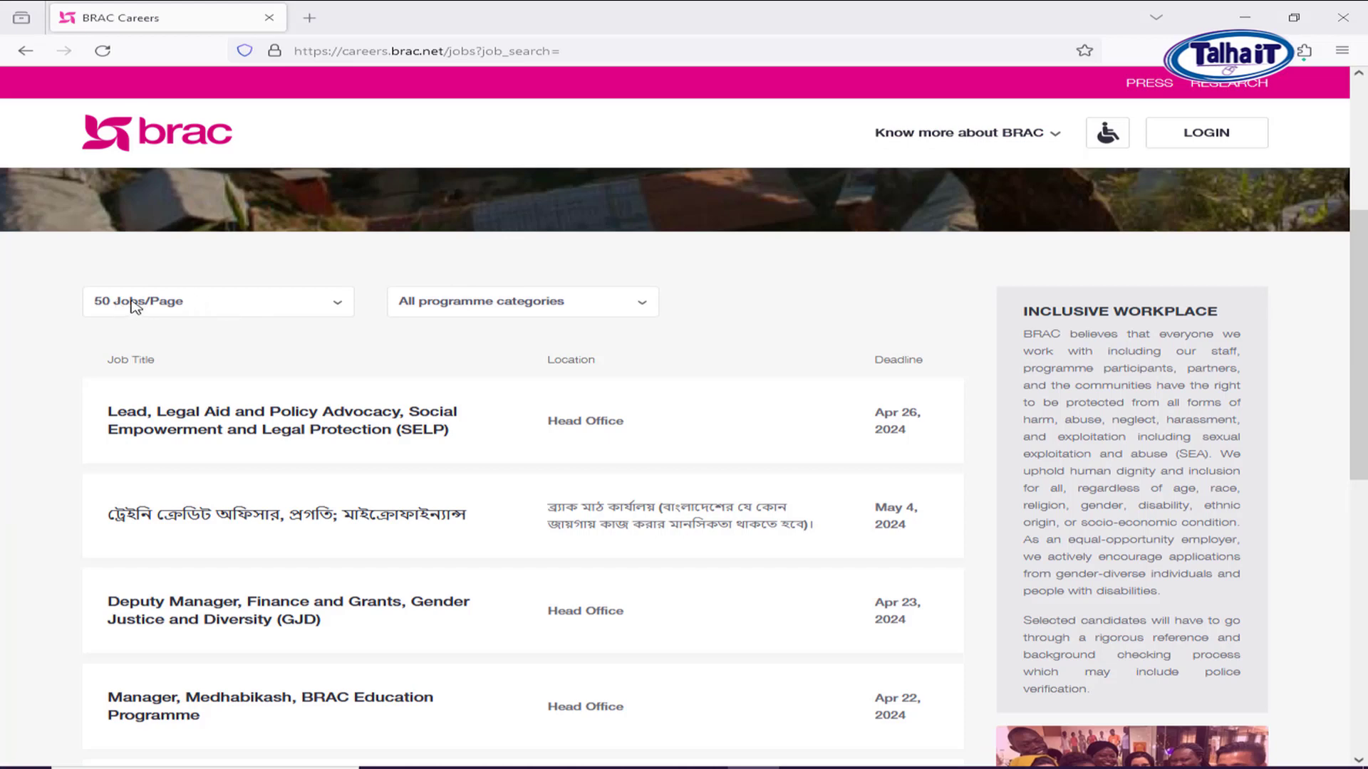
click(133, 306)
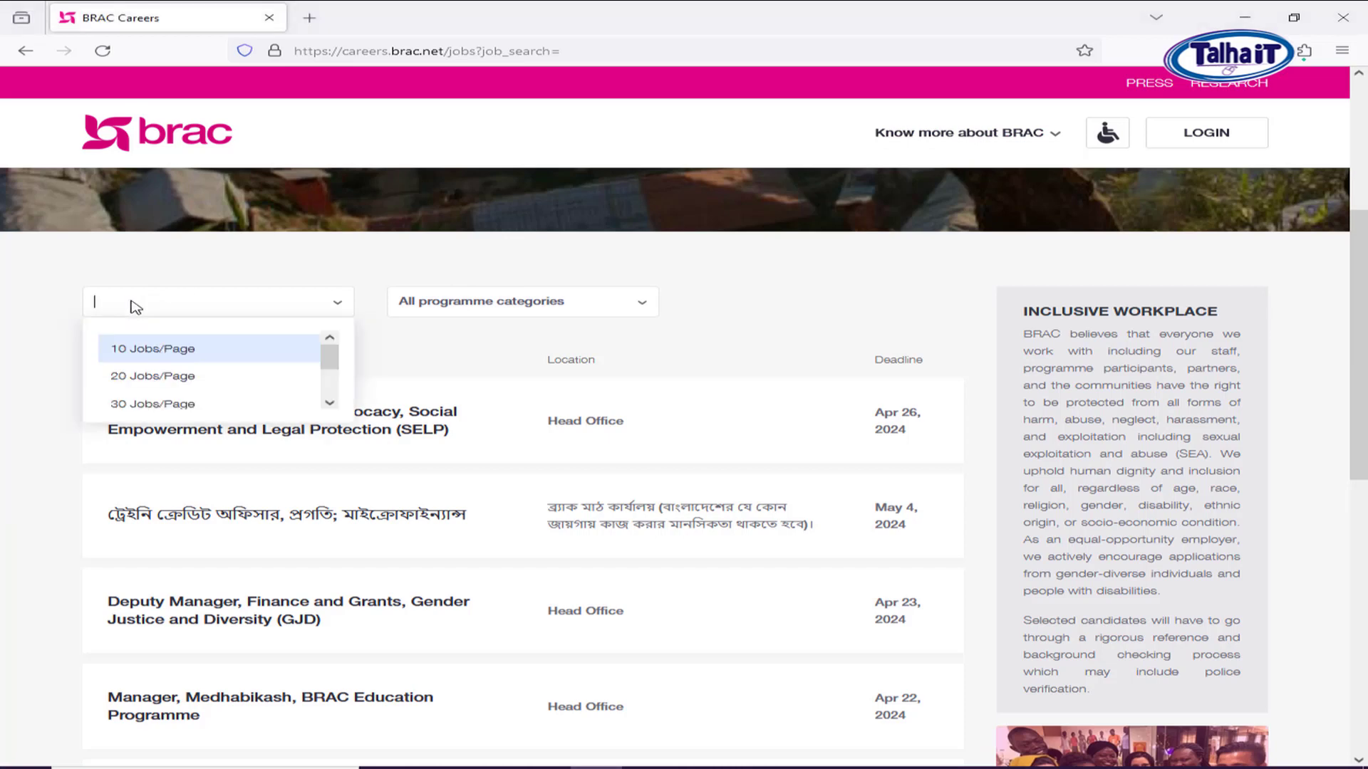
click(3, 331)
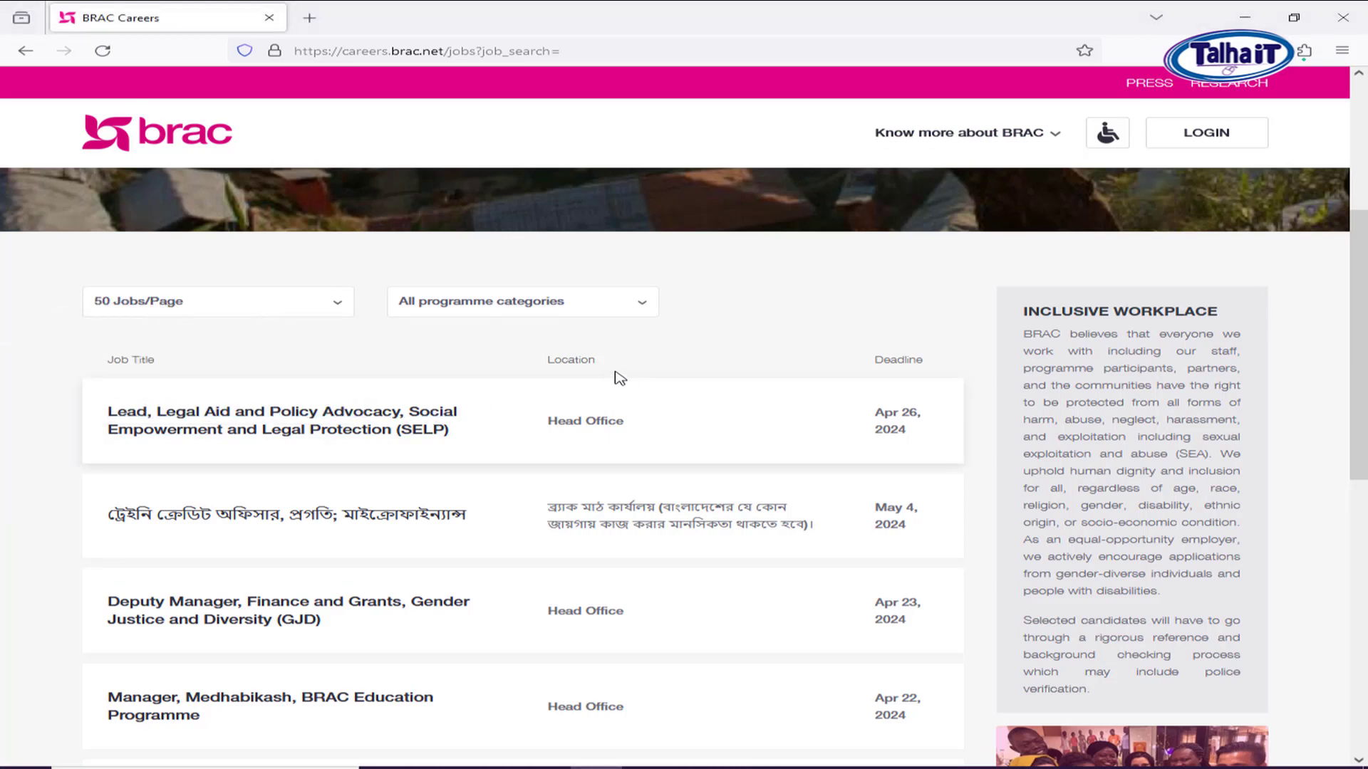
scroll(442, 435, down, 2)
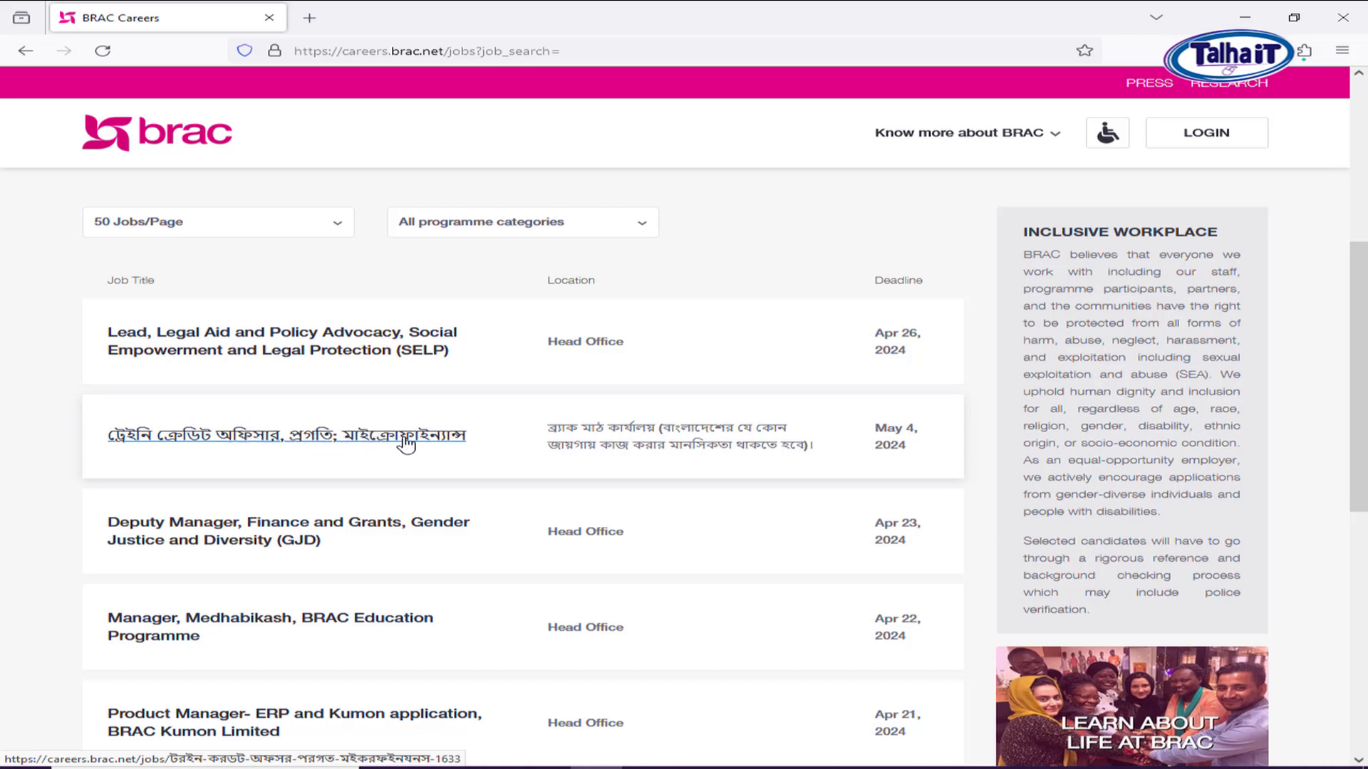
scroll(396, 472, down, 4)
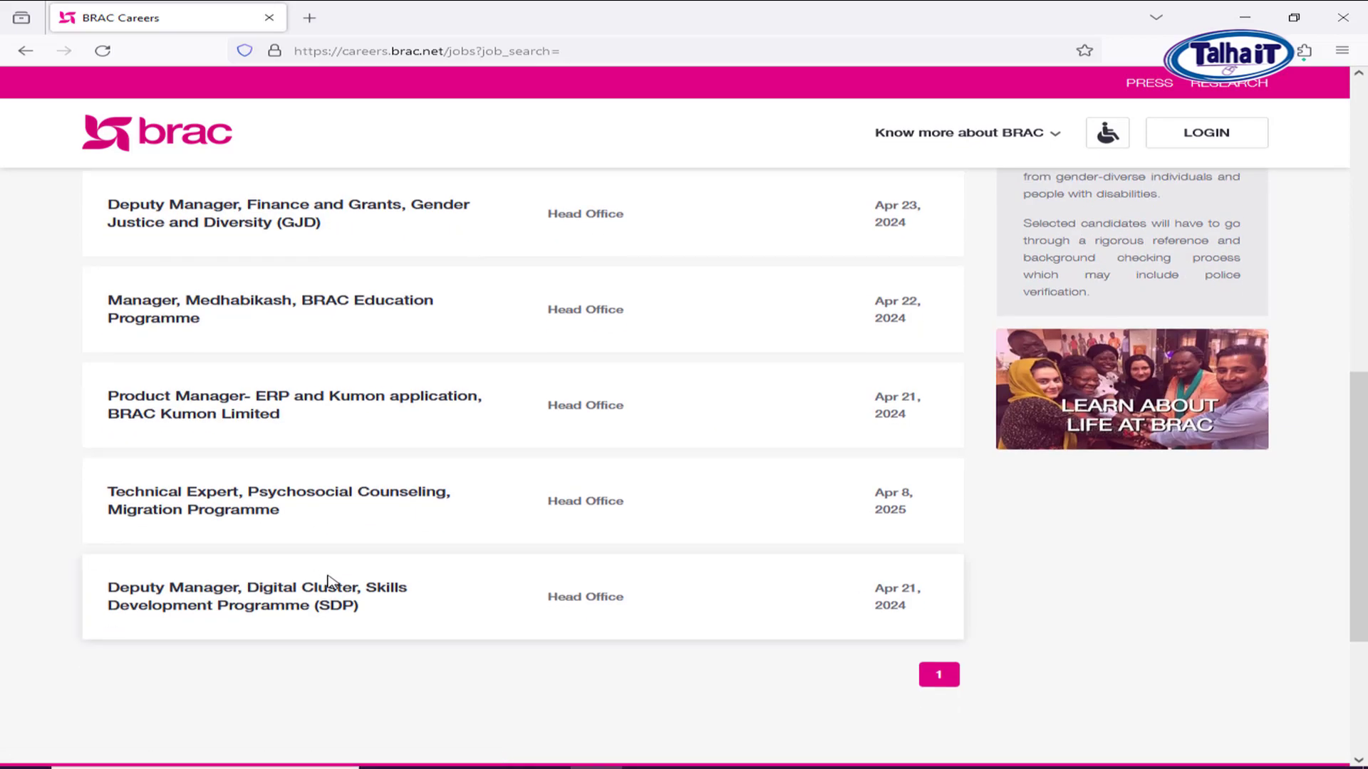
scroll(492, 556, up, 2)
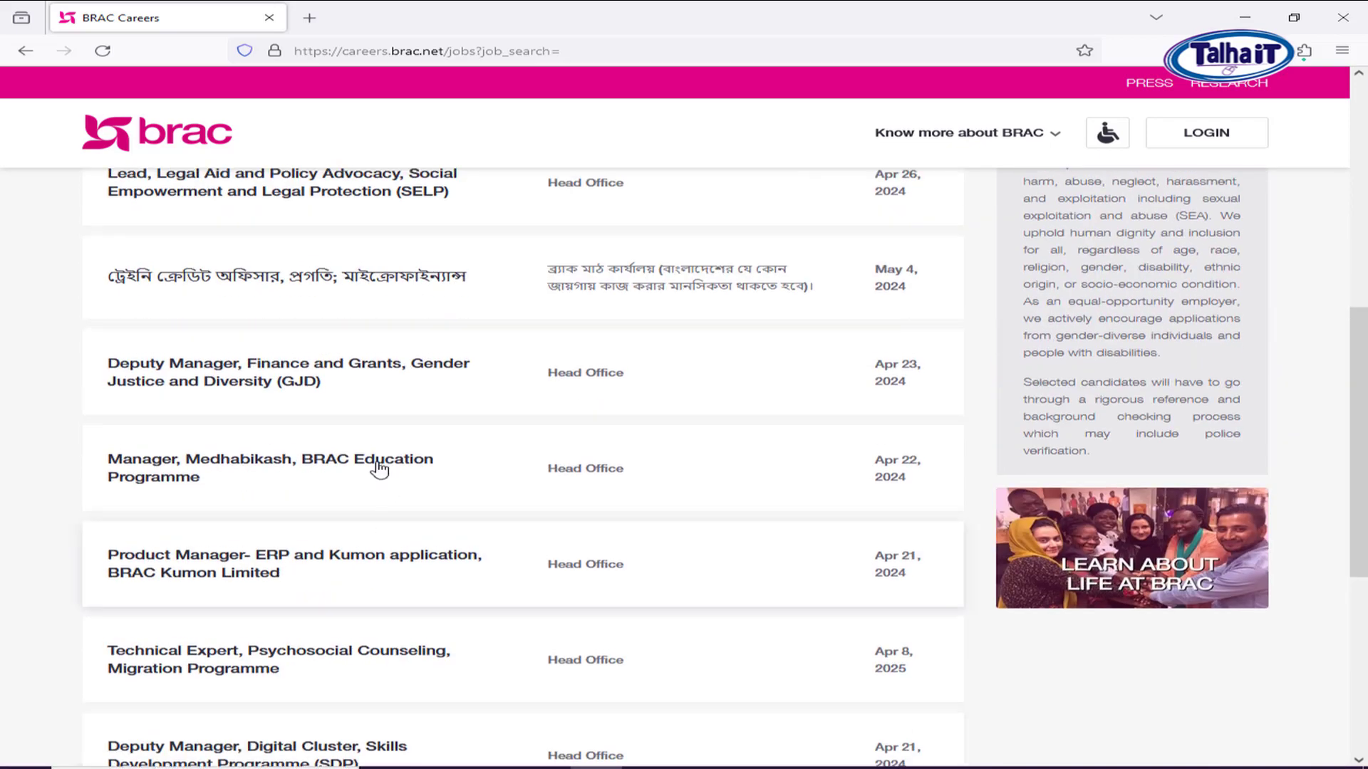
click(292, 282)
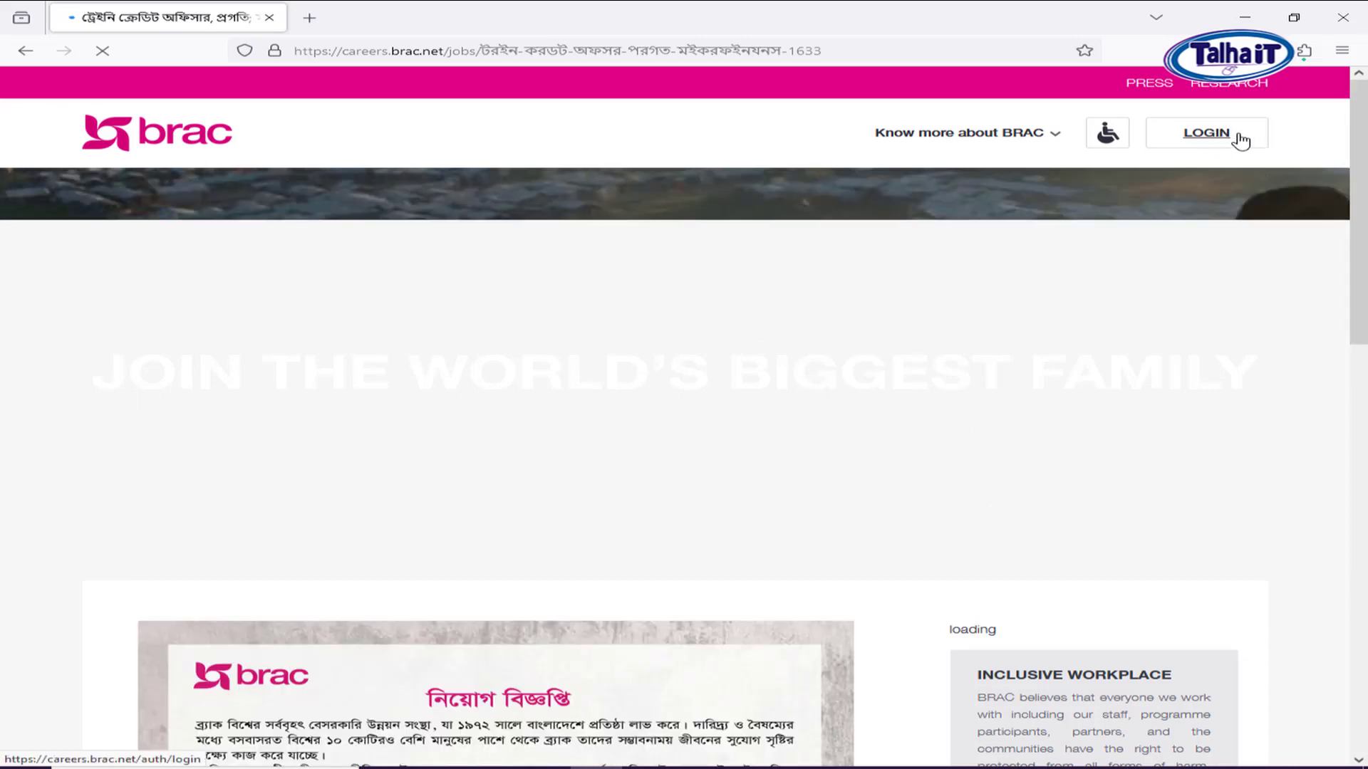
Go to the LOGIN page and select its email-or-phone and password fields.
click(1214, 135)
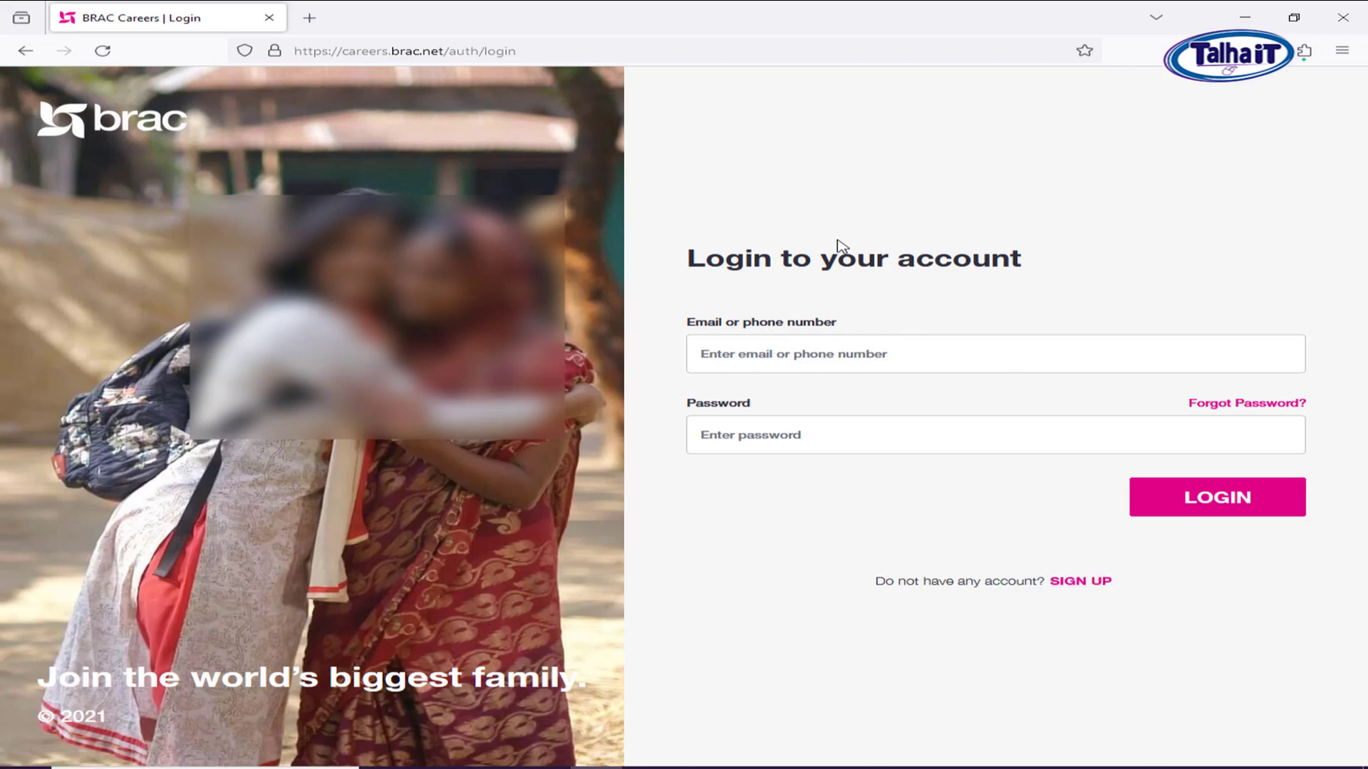
click(773, 354)
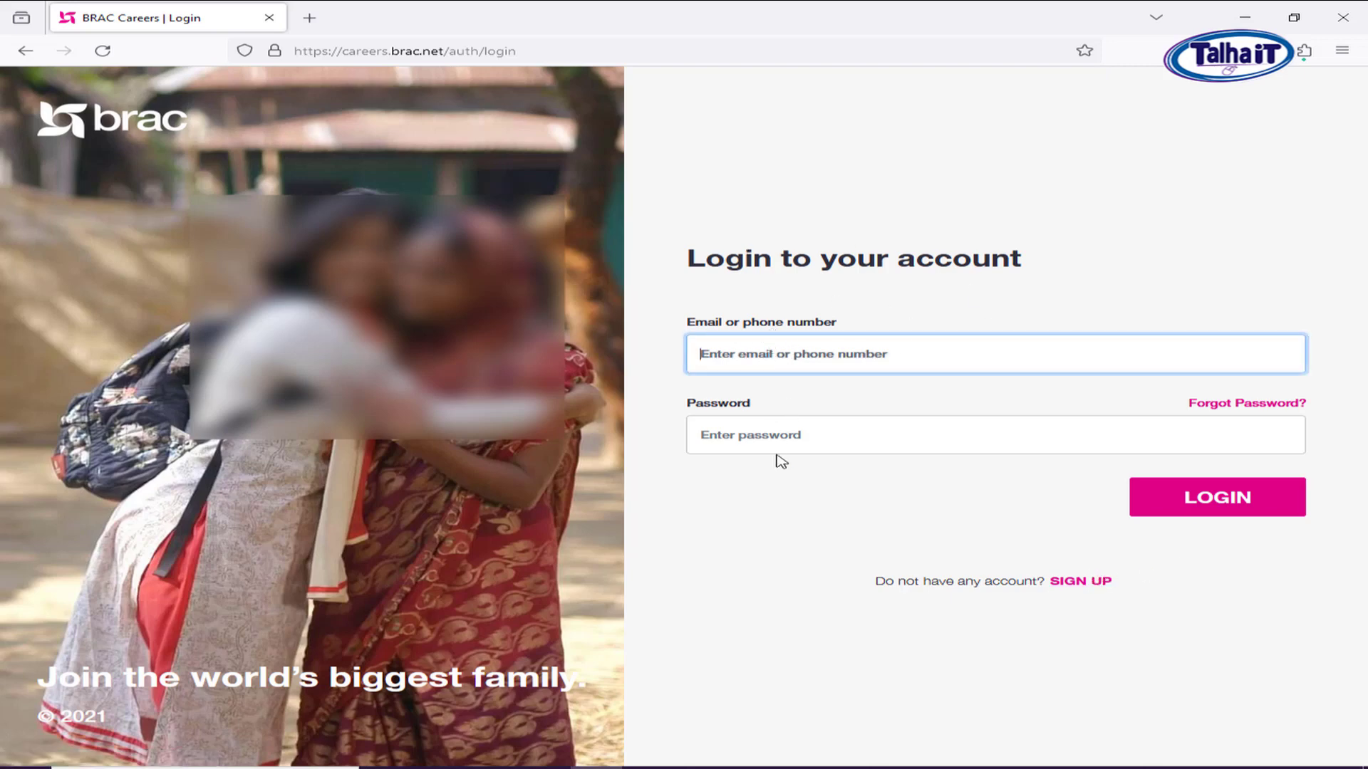
click(803, 433)
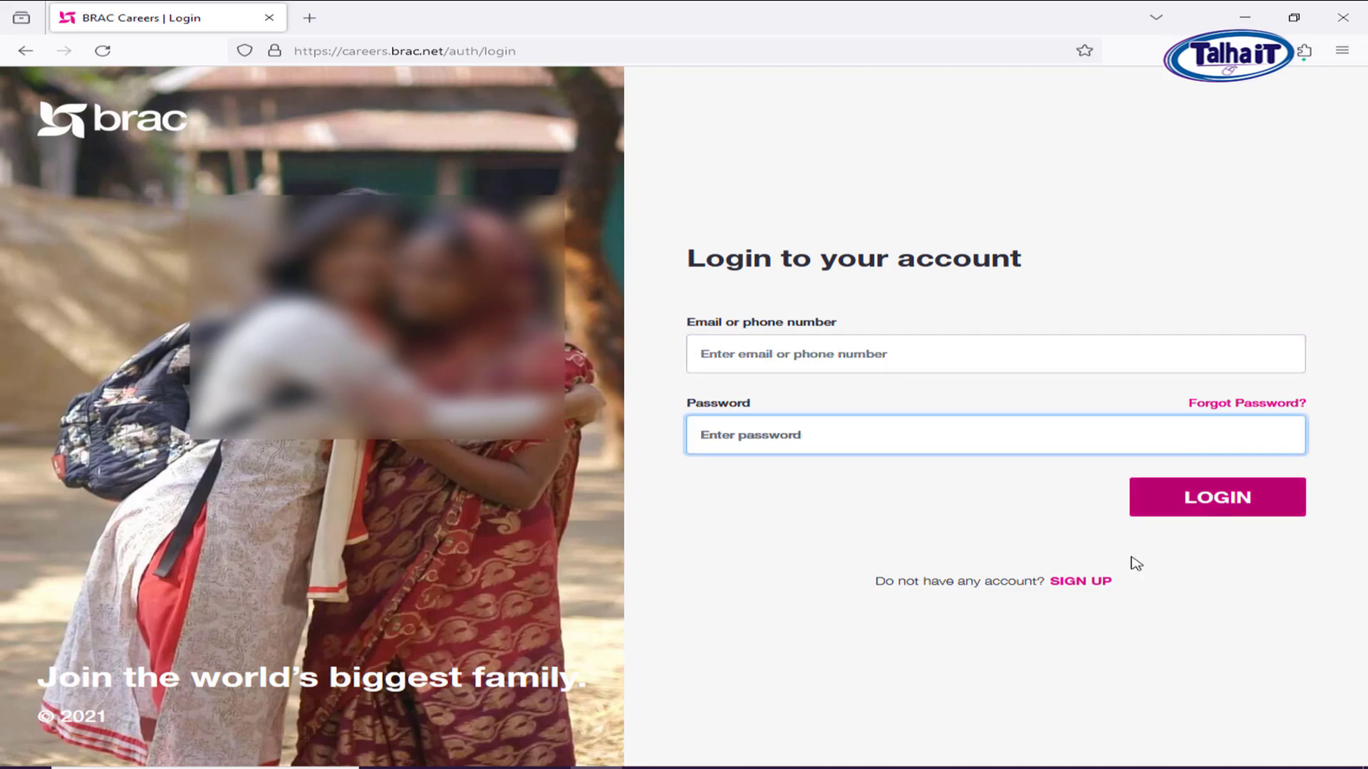
Switch to SIGN UP and enter the account phone number.
click(1083, 584)
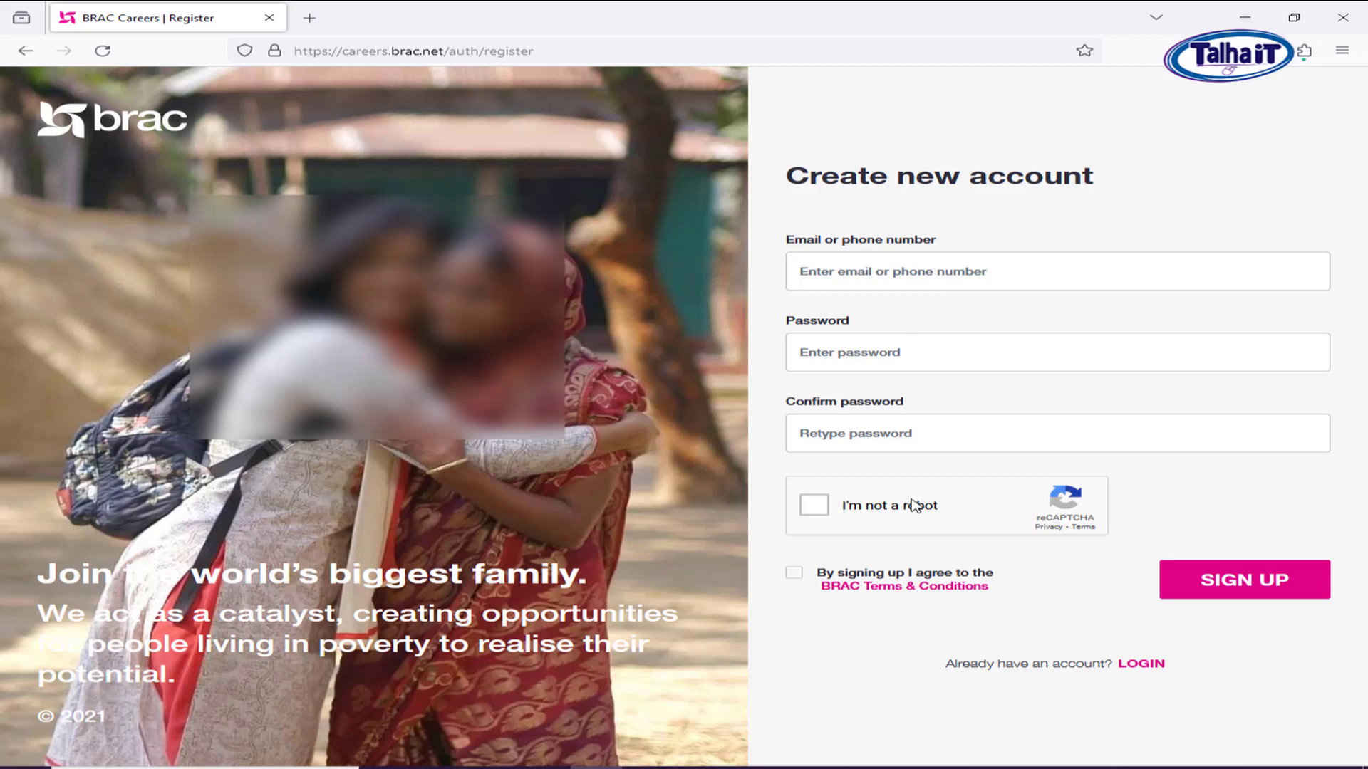
click(921, 271)
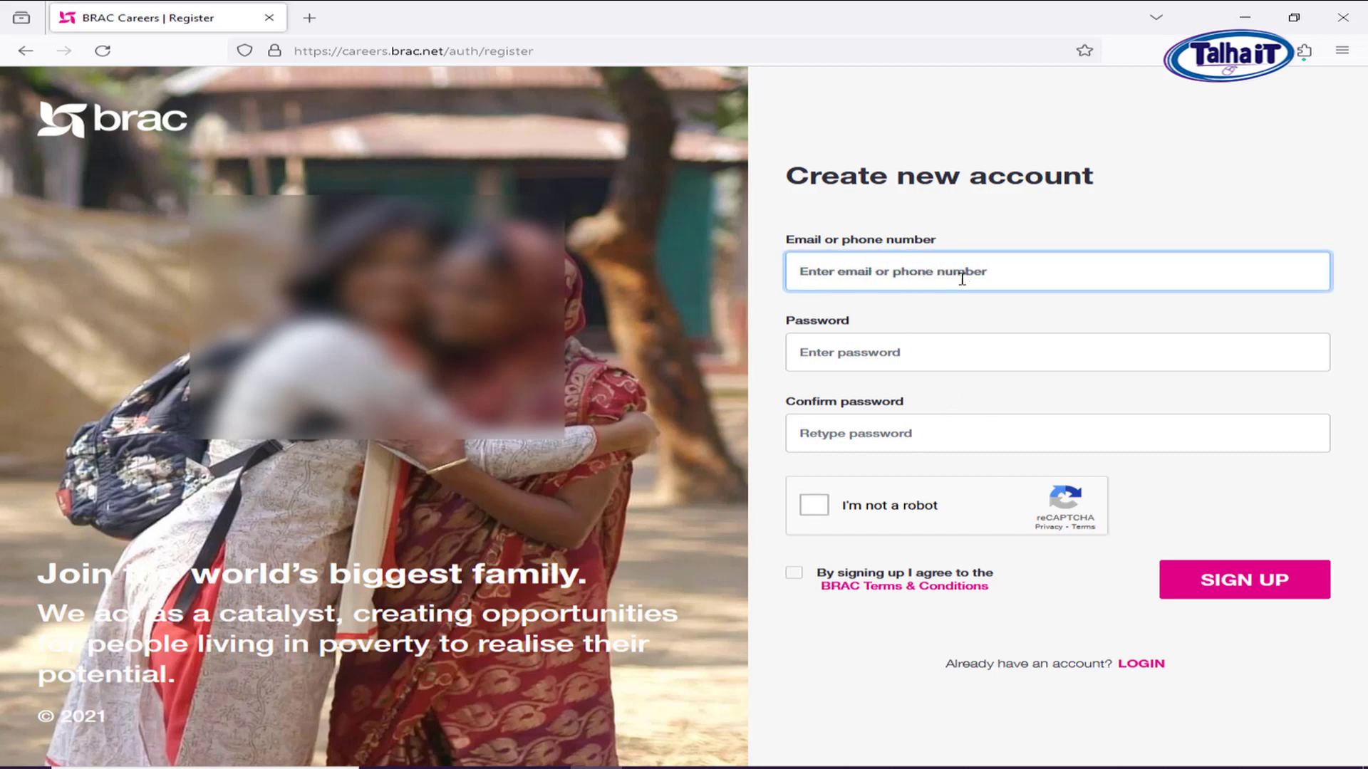
text(ta)
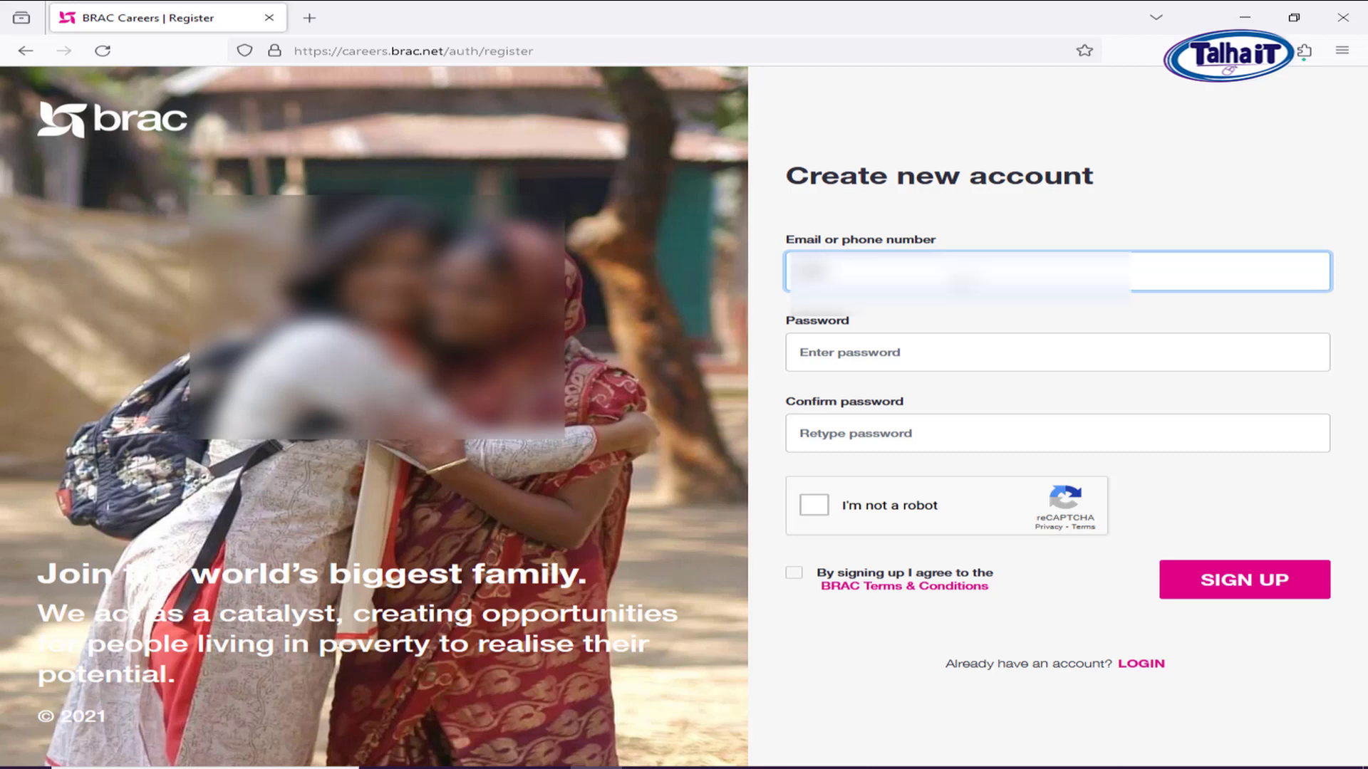
text(a00)
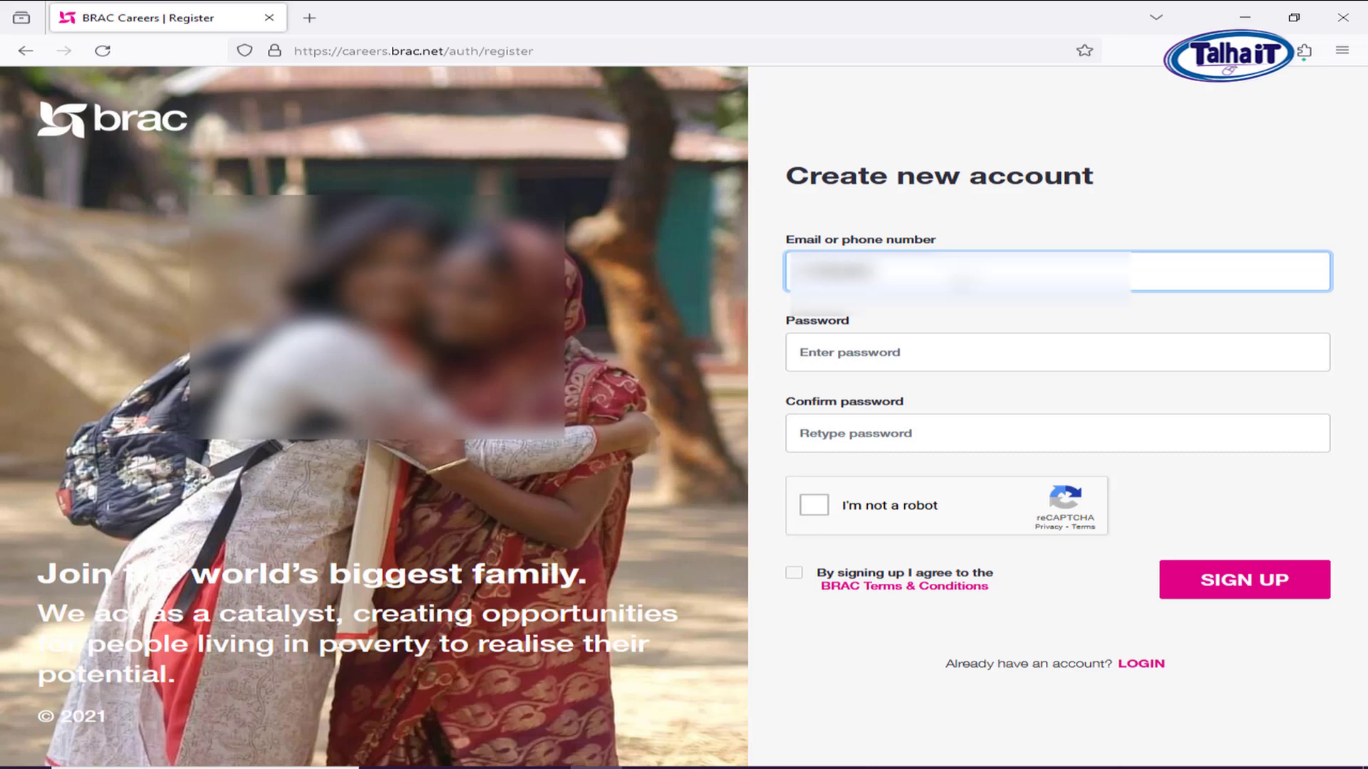
text(0)
click(966, 361)
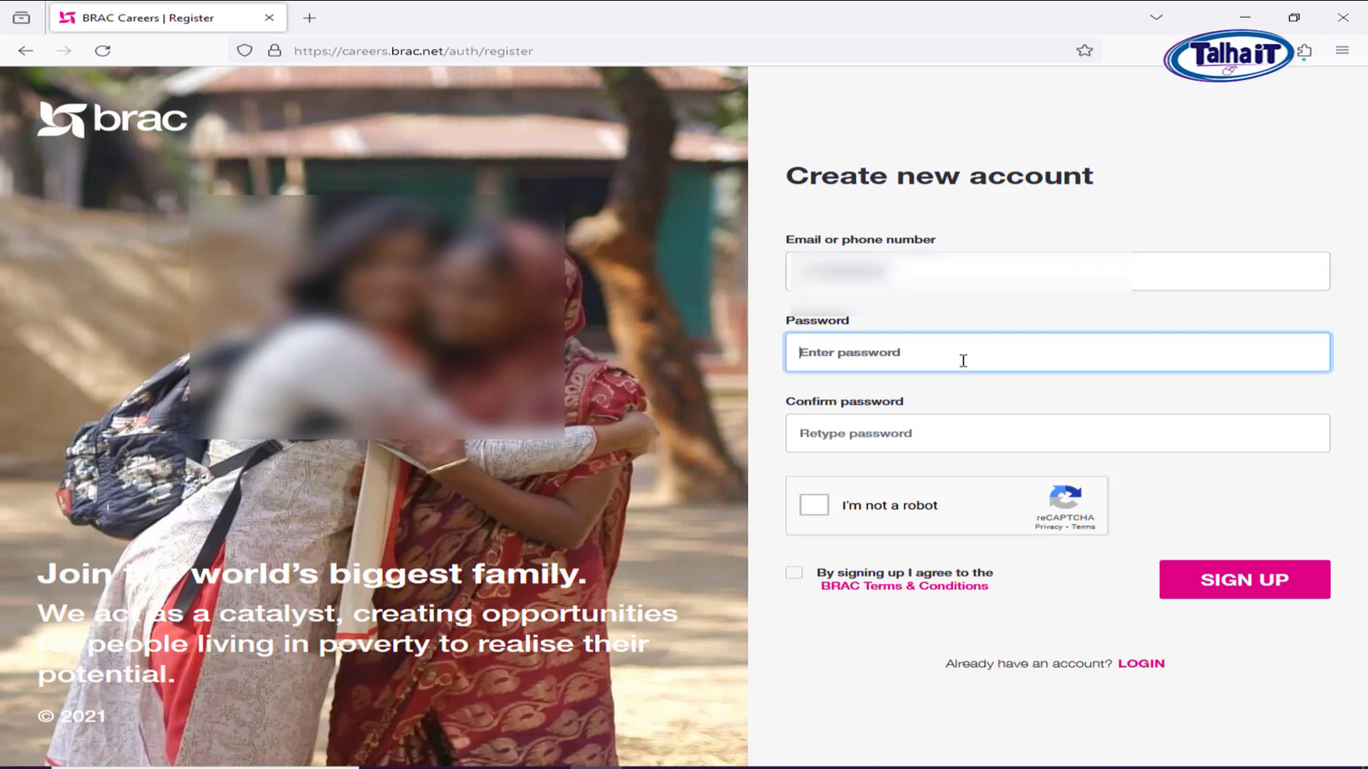
click(883, 272)
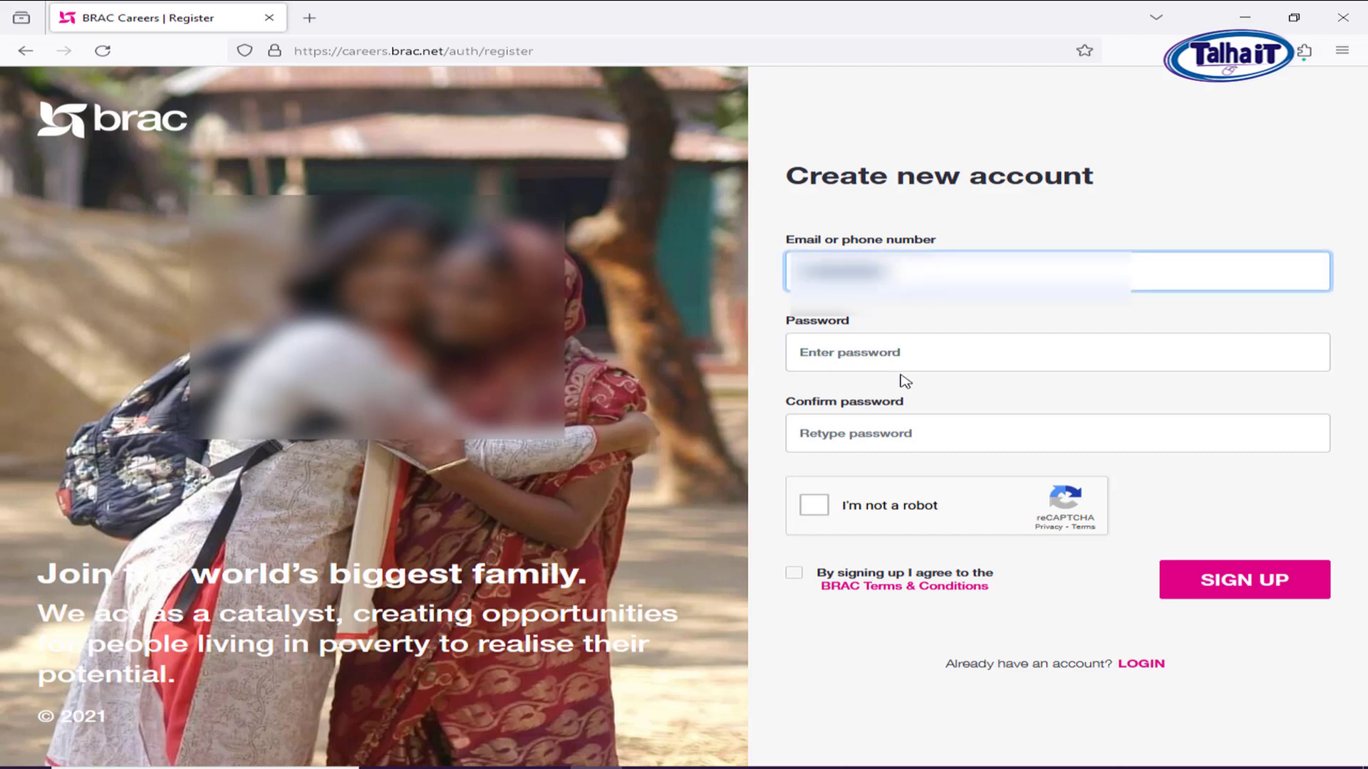
Paste the new account password into both Password and Confirm password.
click(986, 355)
key(ctrl+v)
click(979, 431)
key(ctrl+v)
click(895, 354)
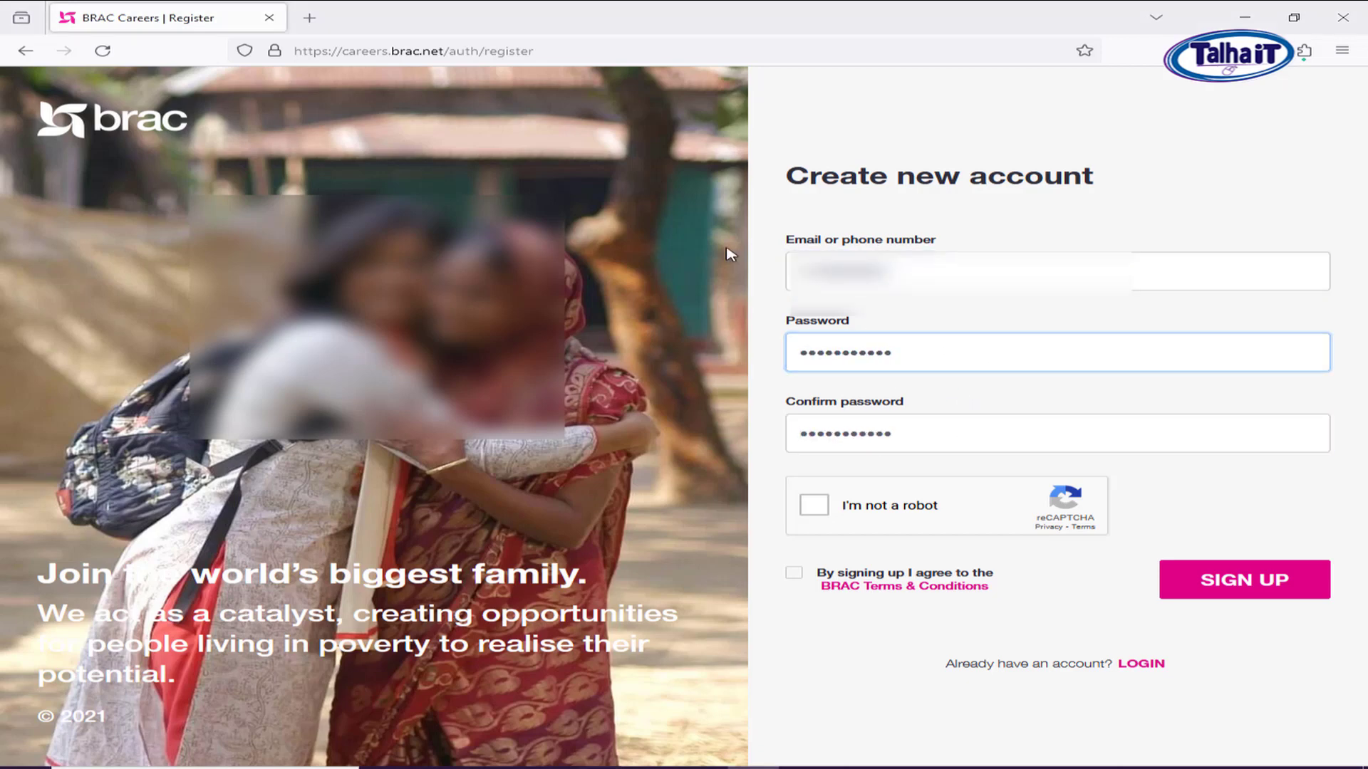
click(727, 248)
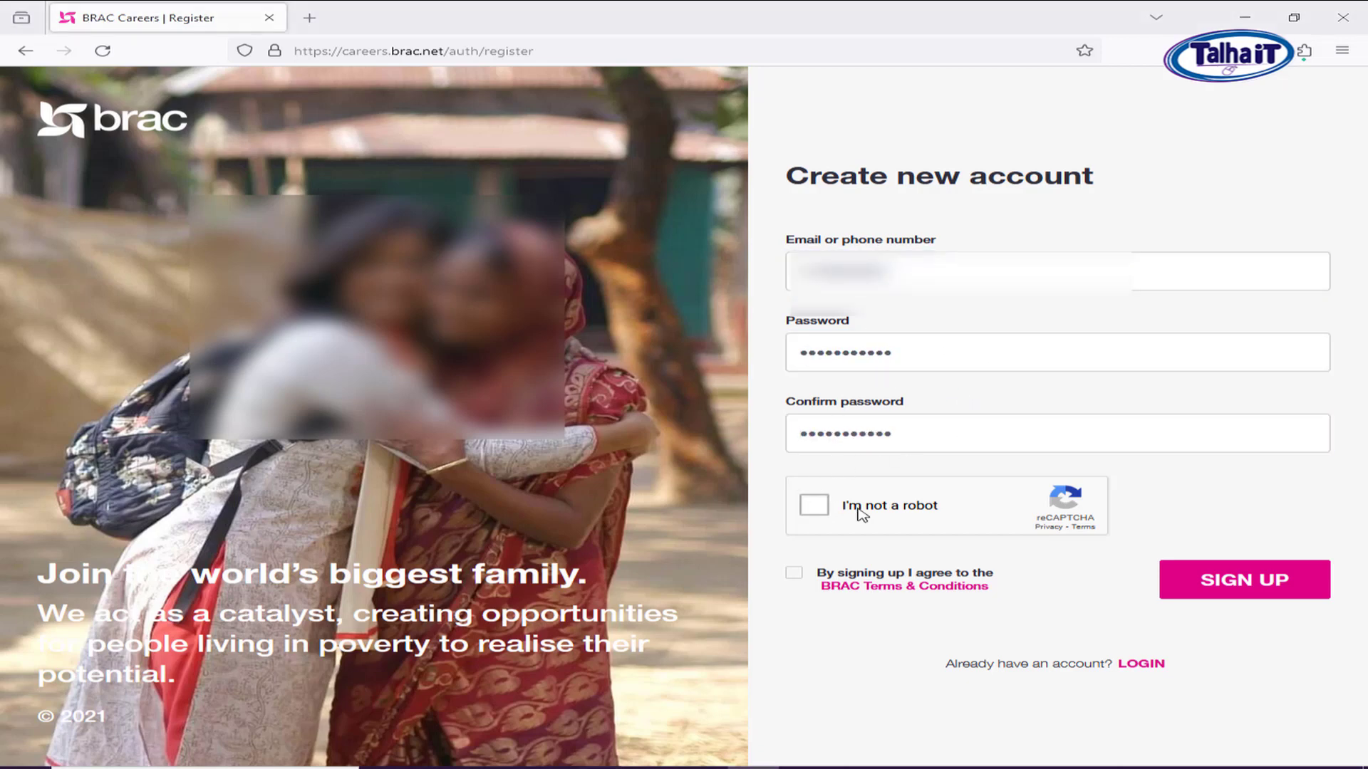
Pass the reCAPTCHA by selecting the four traffic-light tiles and verifying.
click(820, 510)
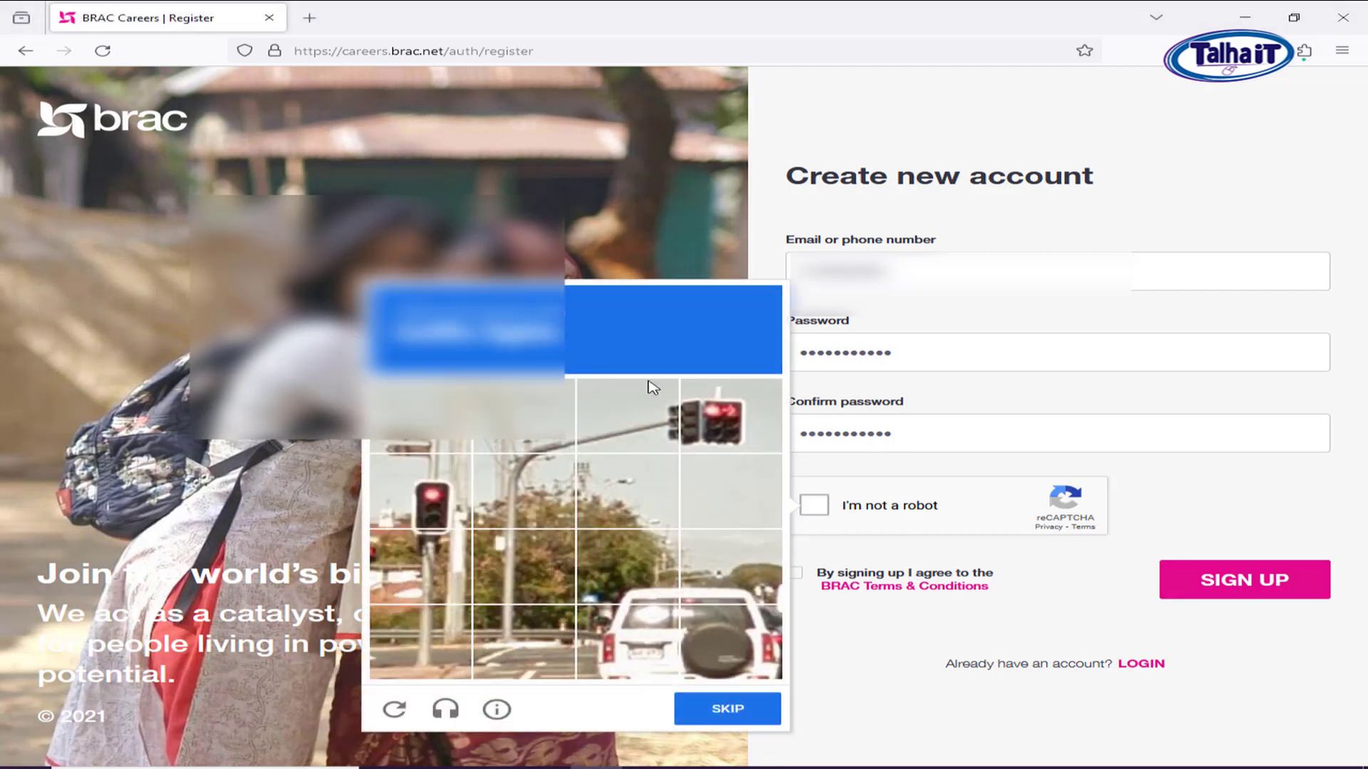
click(447, 491)
click(435, 550)
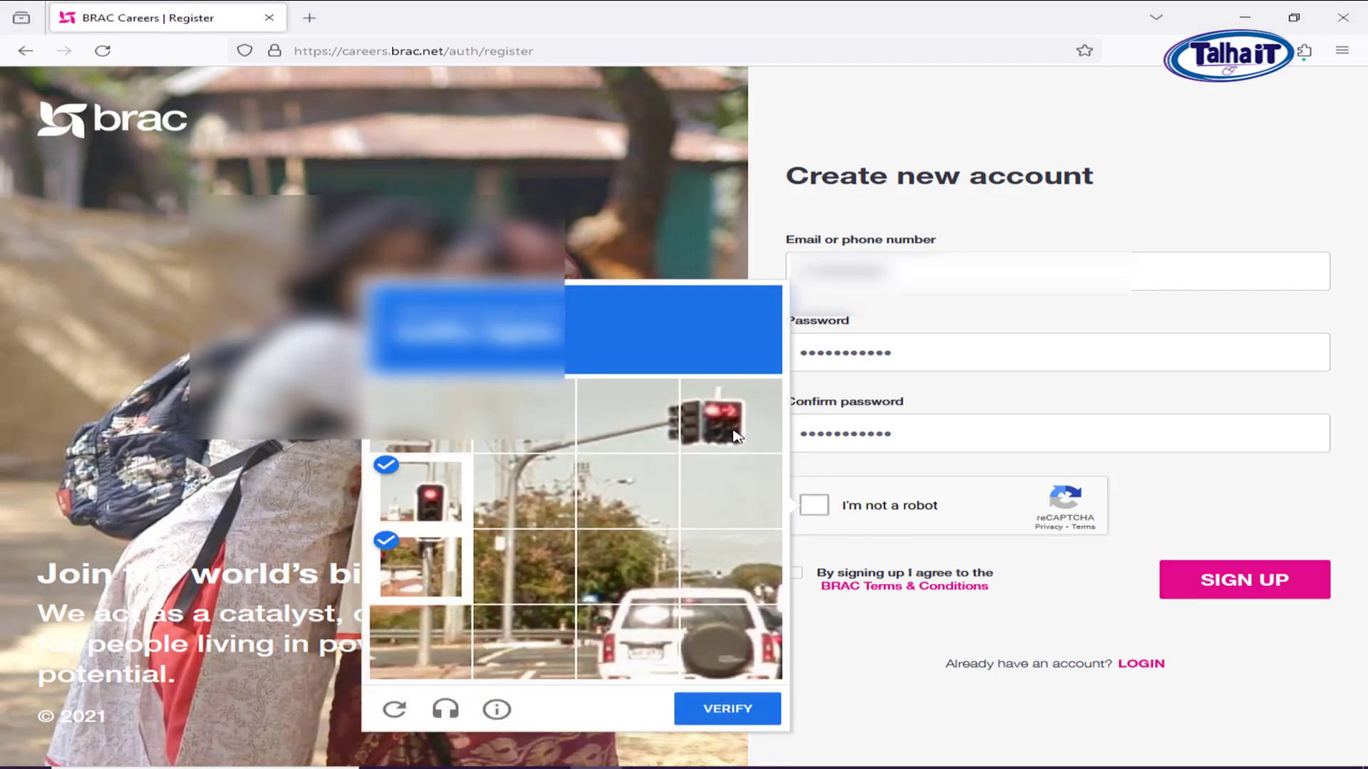
click(737, 436)
click(639, 425)
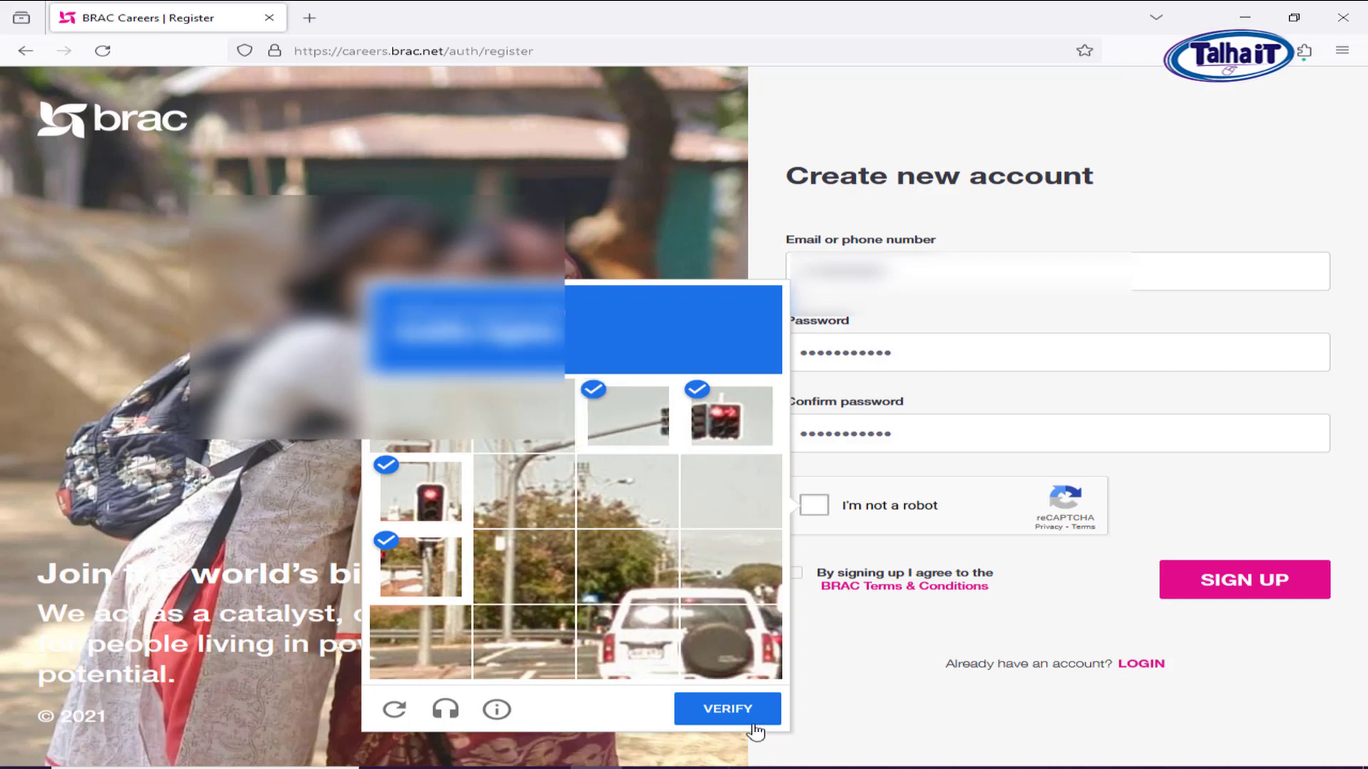
click(751, 721)
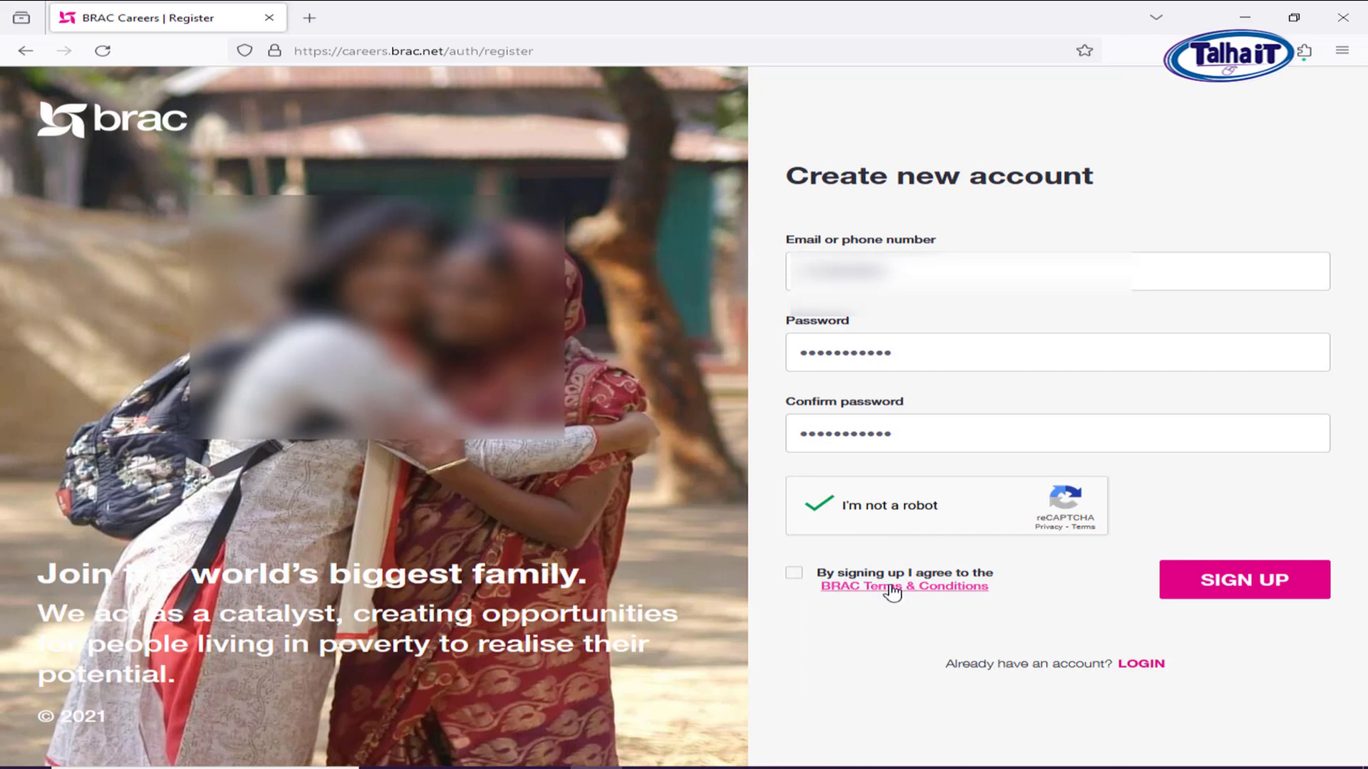
Accept the BRAC Terms & Conditions and submit the registration until the OTP is sent.
click(794, 573)
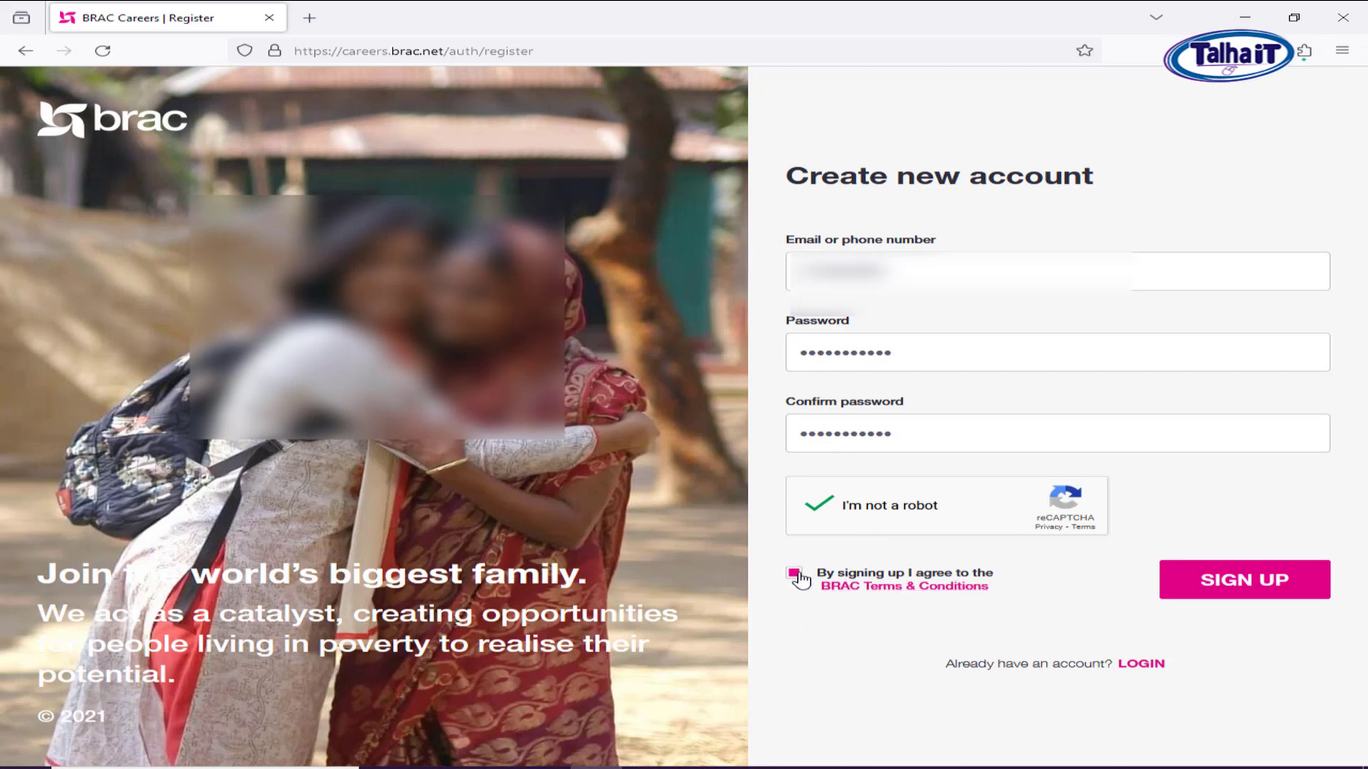
click(1249, 591)
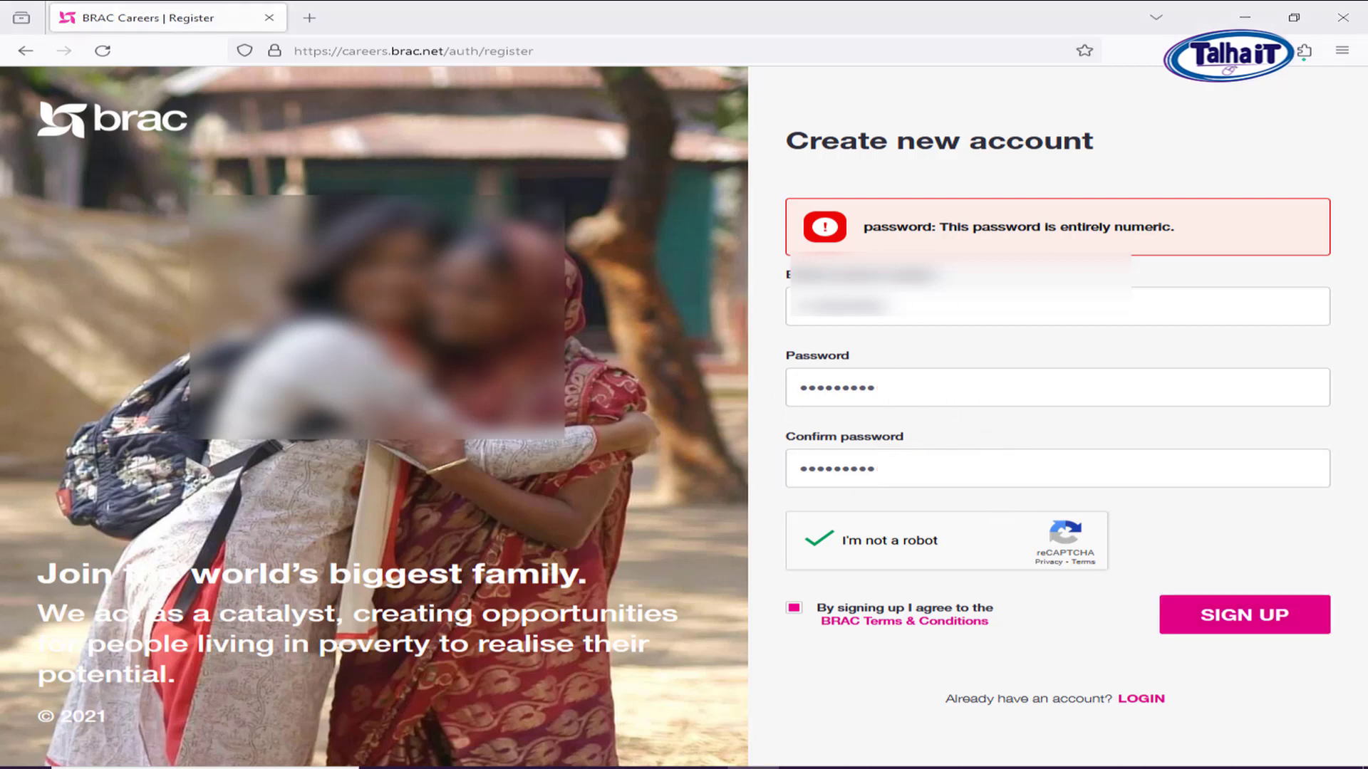
click(1227, 617)
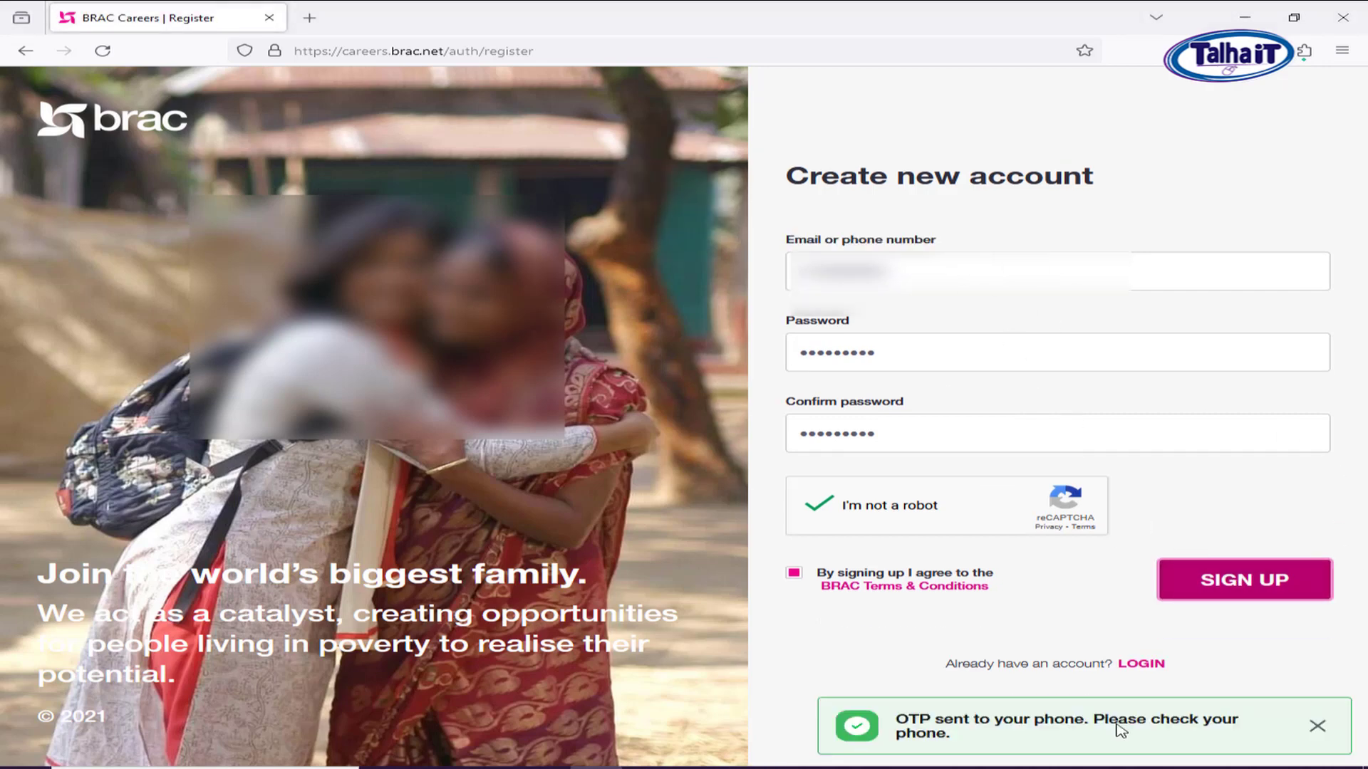
Enter the received OTP and activate the new account.
drag(931, 725, 1169, 725)
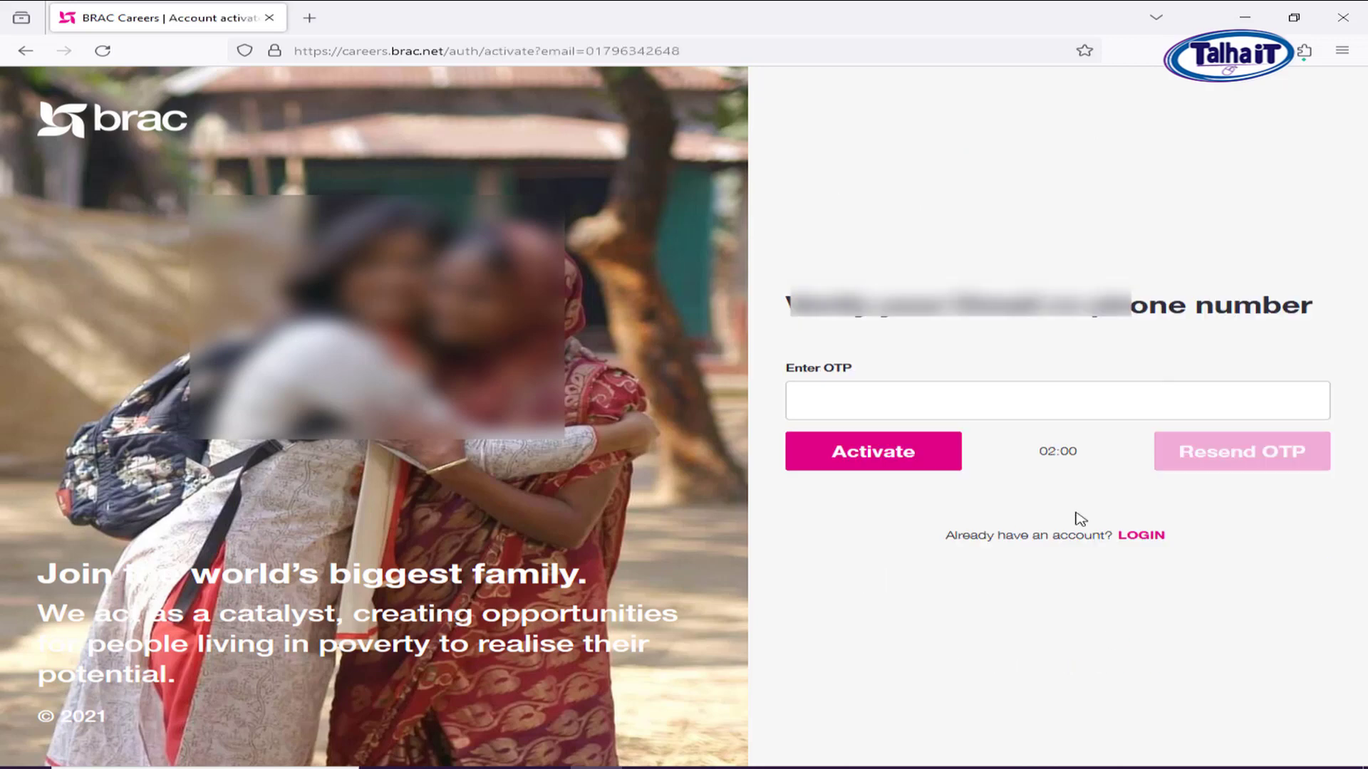
click(928, 398)
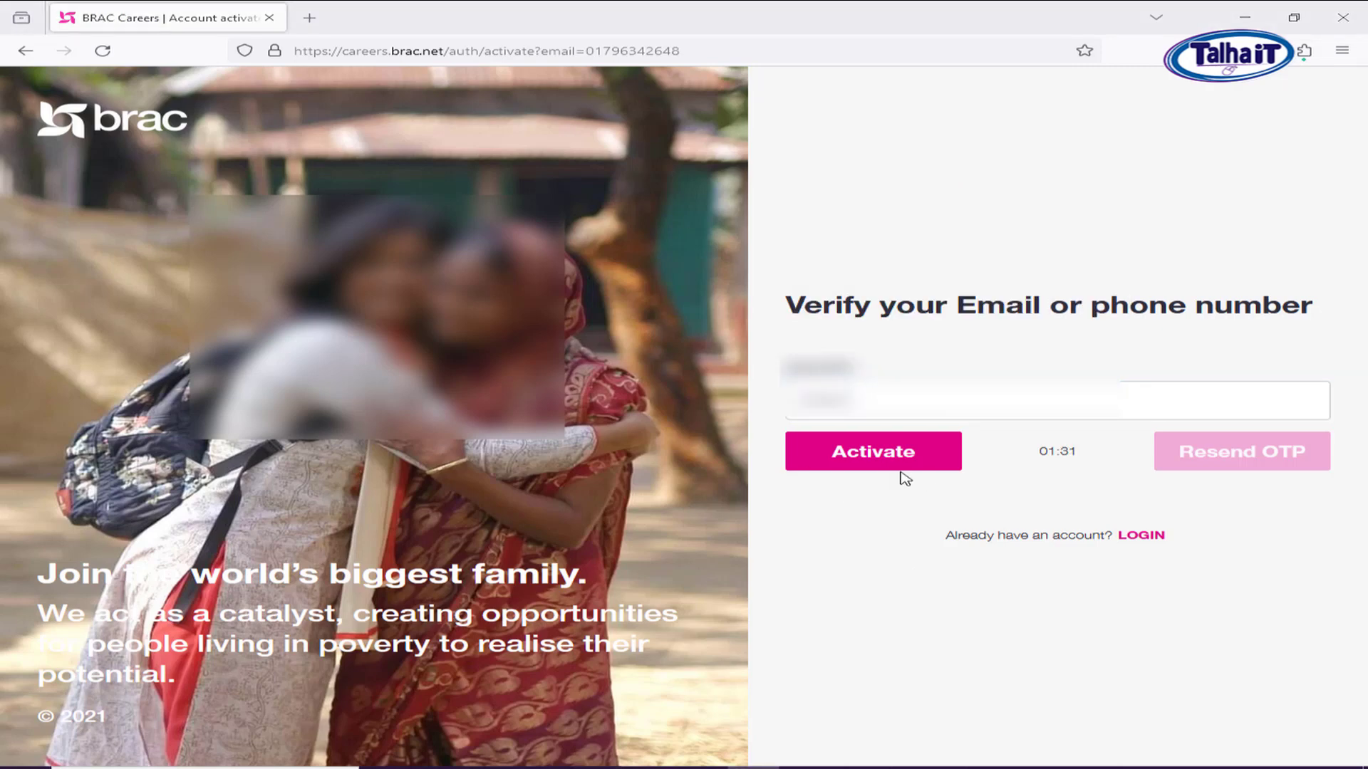
click(885, 464)
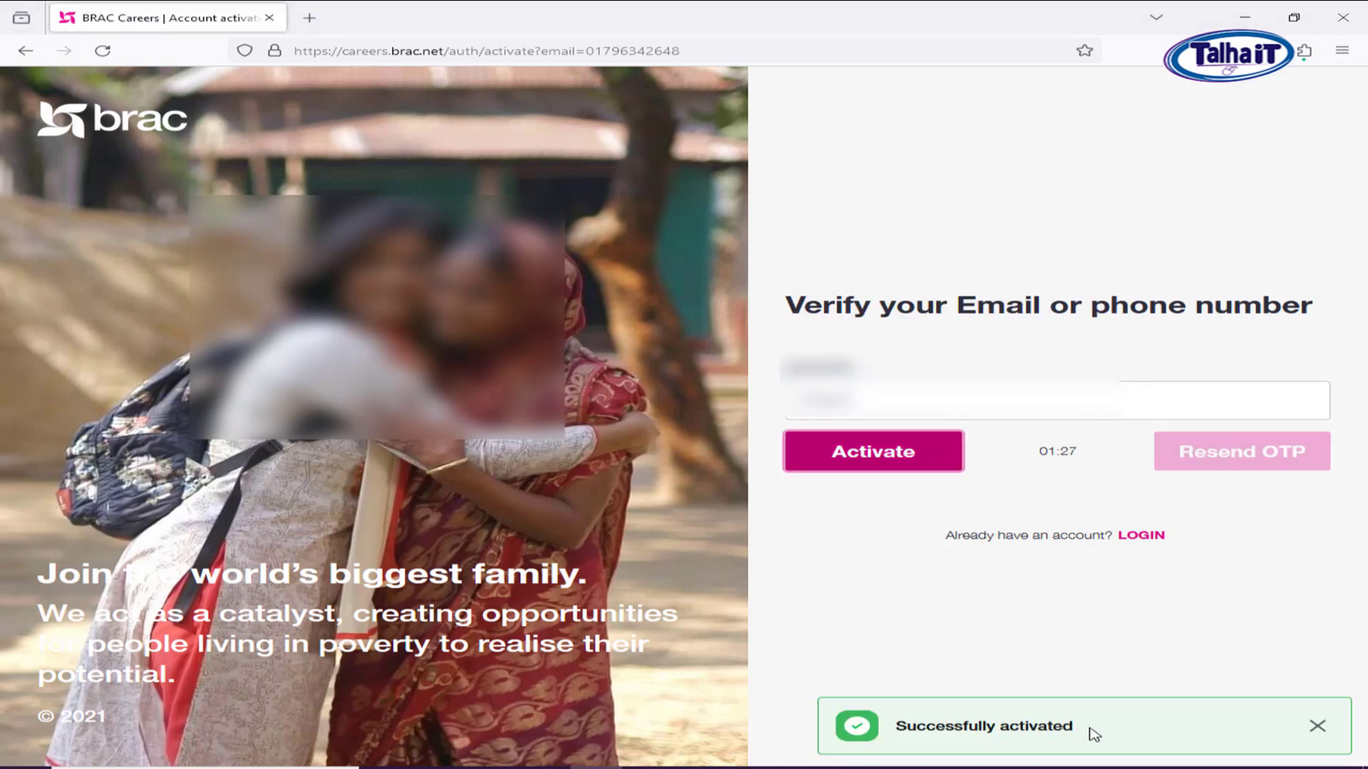
drag(1078, 728, 911, 727)
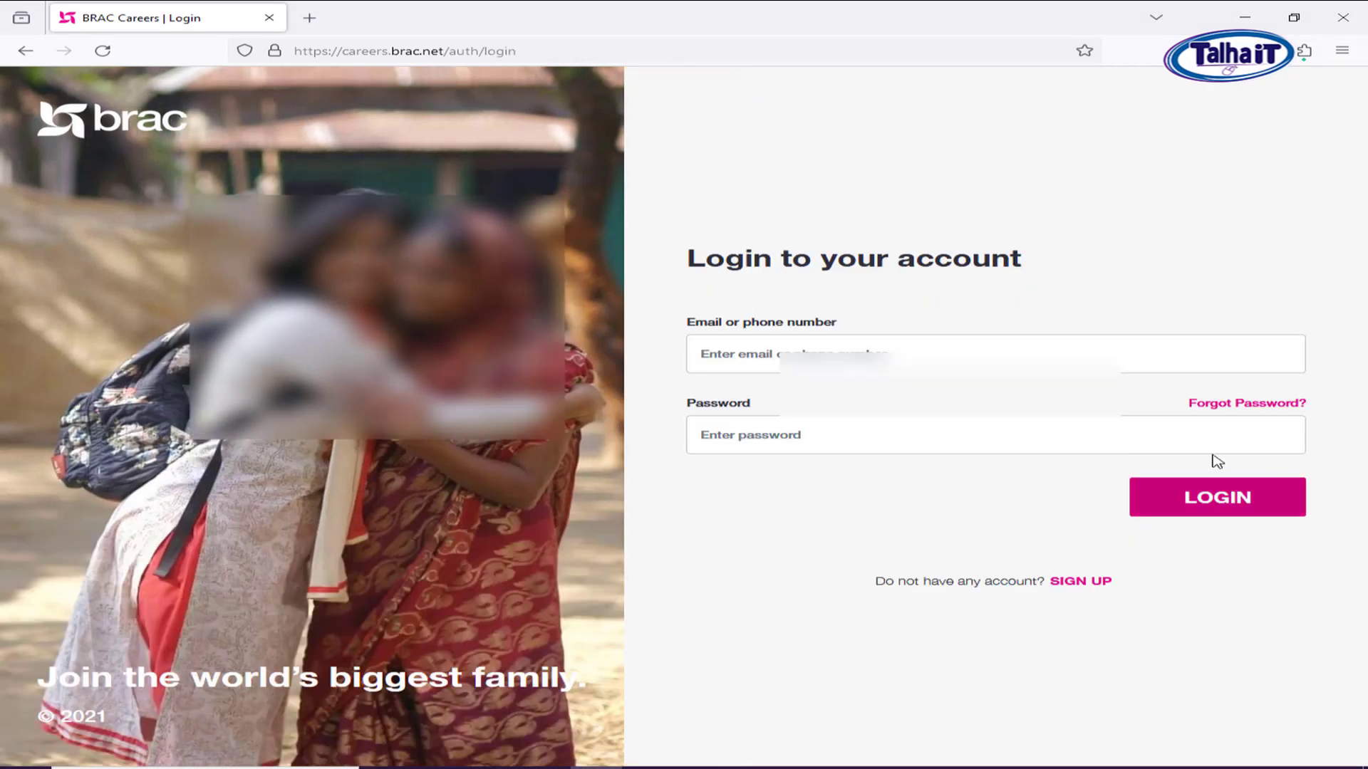
Log in with the registered phone number and account password.
click(819, 352)
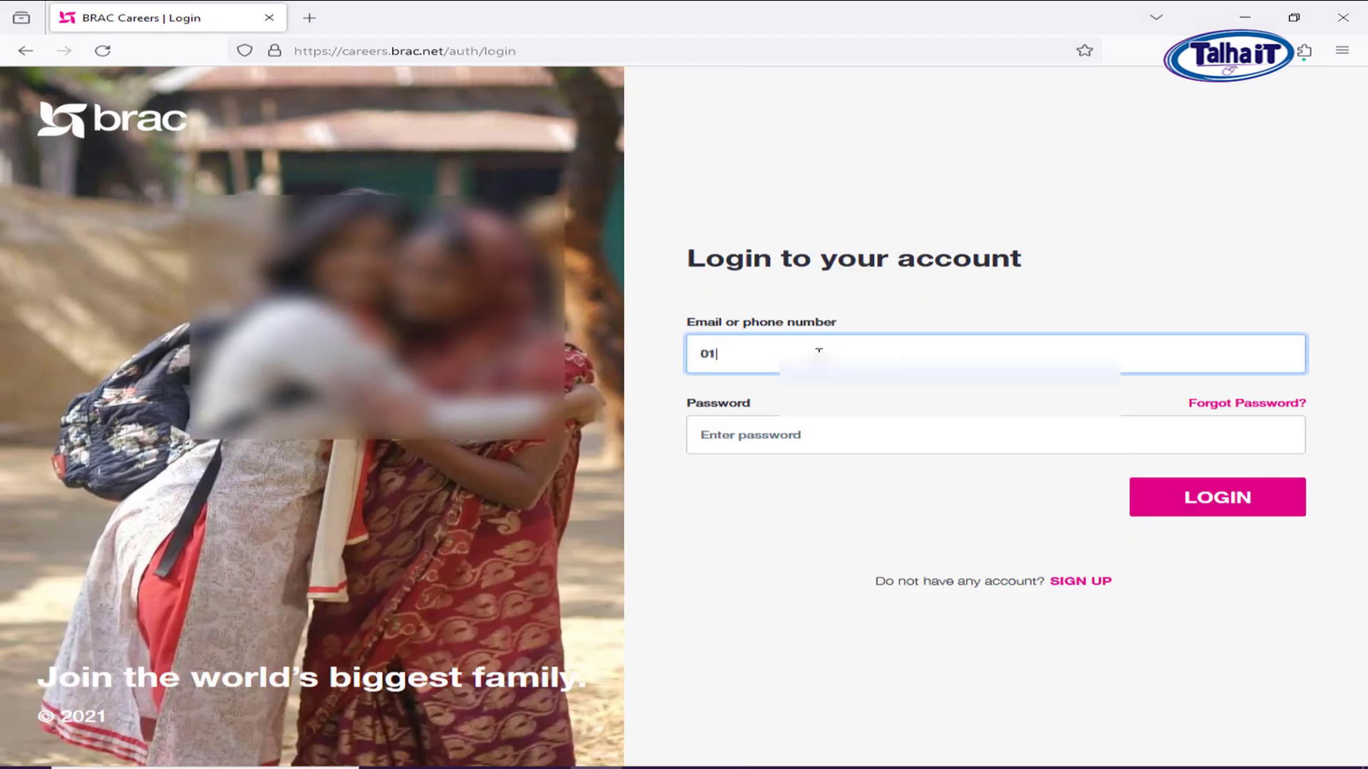
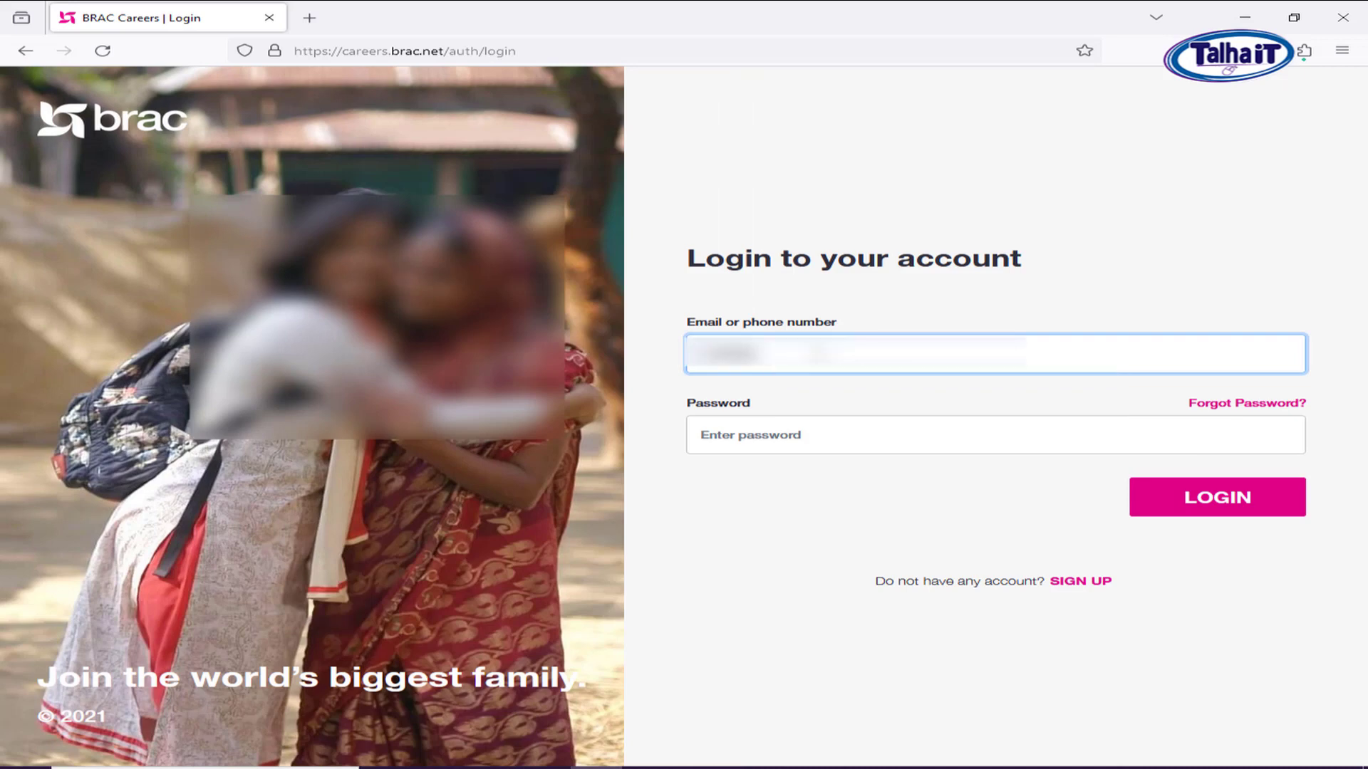
click(856, 427)
text(•)
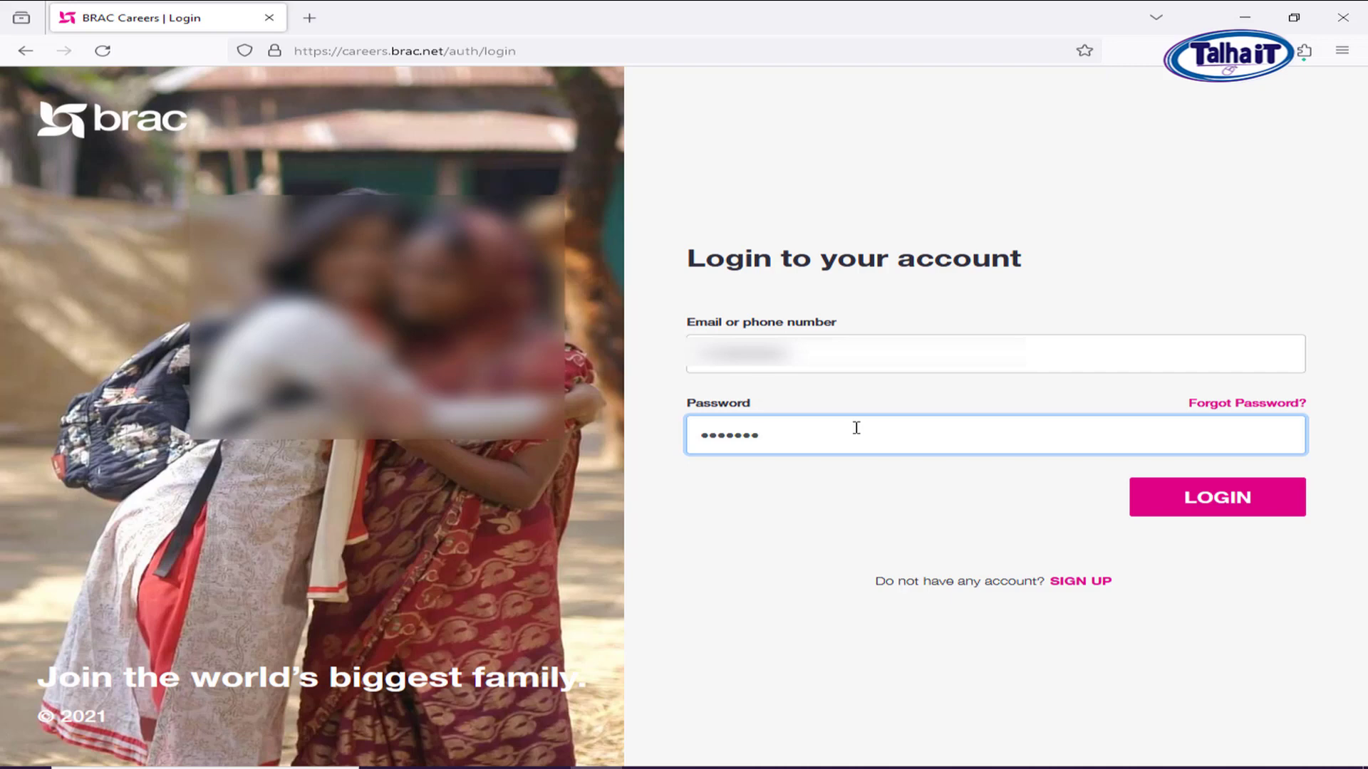
click(1211, 507)
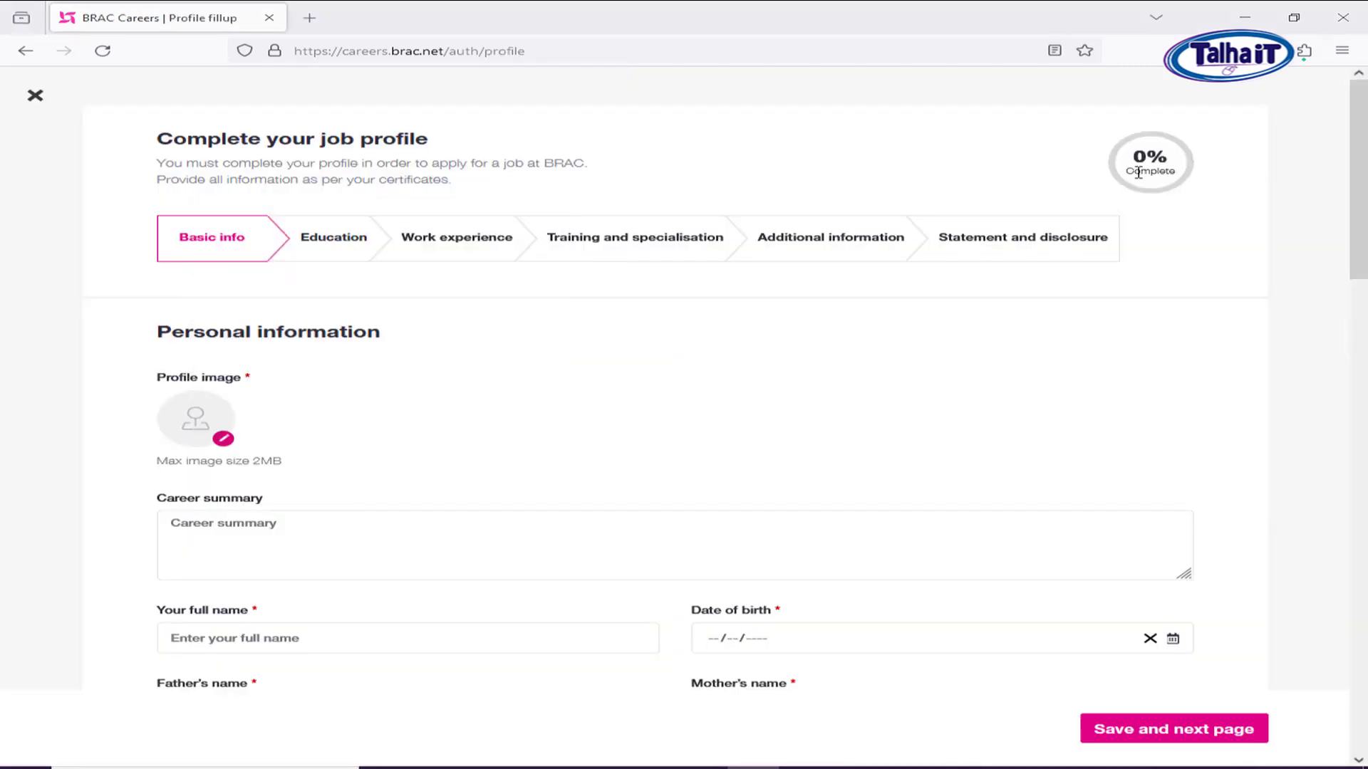
Upload 'download (1)' from Downloads as the profile photo.
mouse_move(1149, 154)
mouse_down()
mouse_move(1154, 170)
mouse_move(1167, 160)
mouse_up()
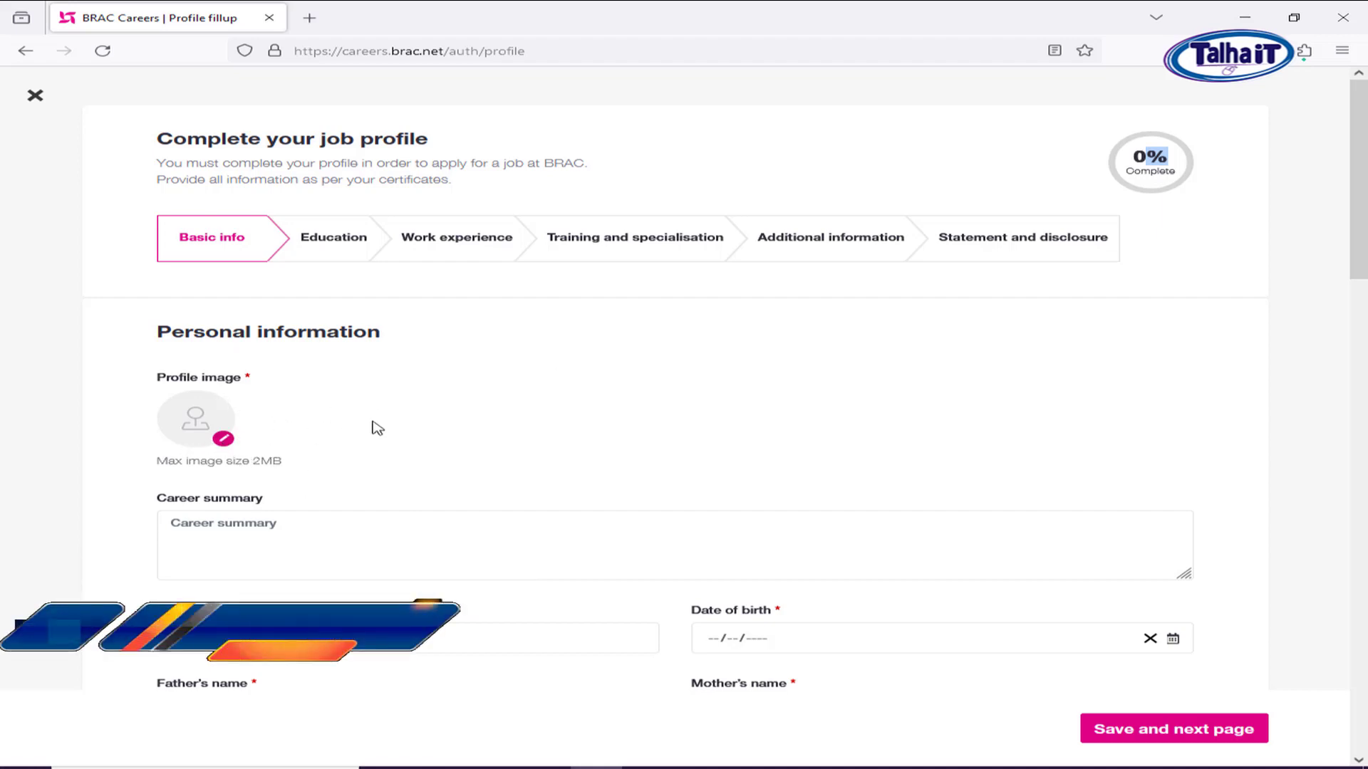
click(223, 440)
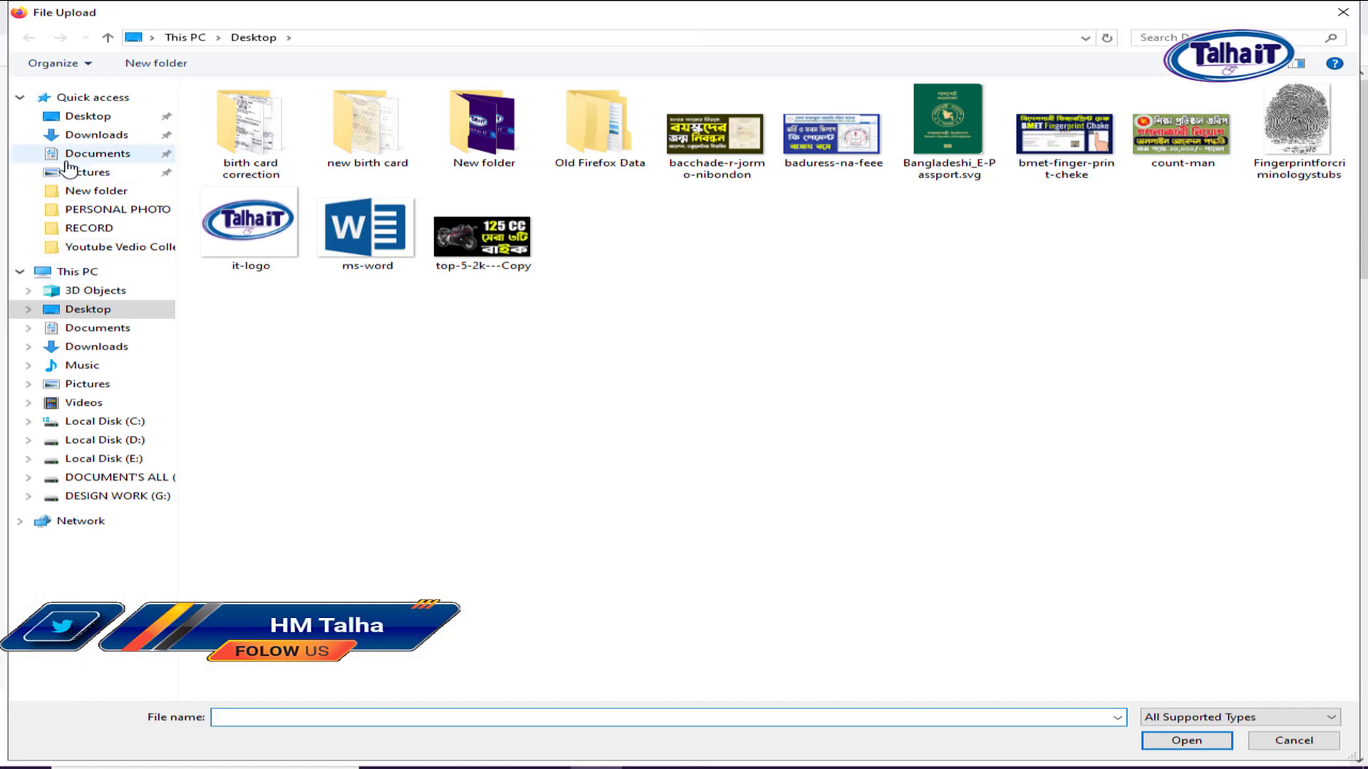
click(93, 136)
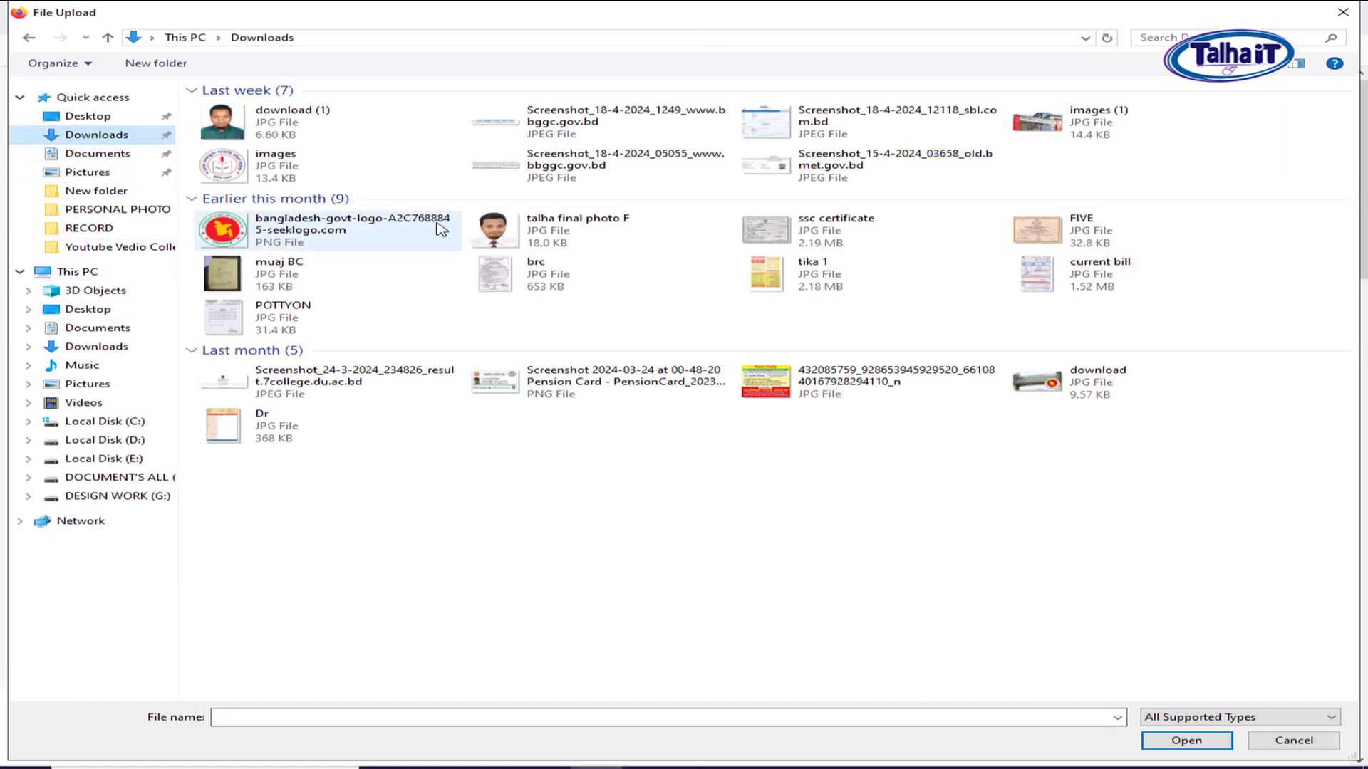
click(275, 124)
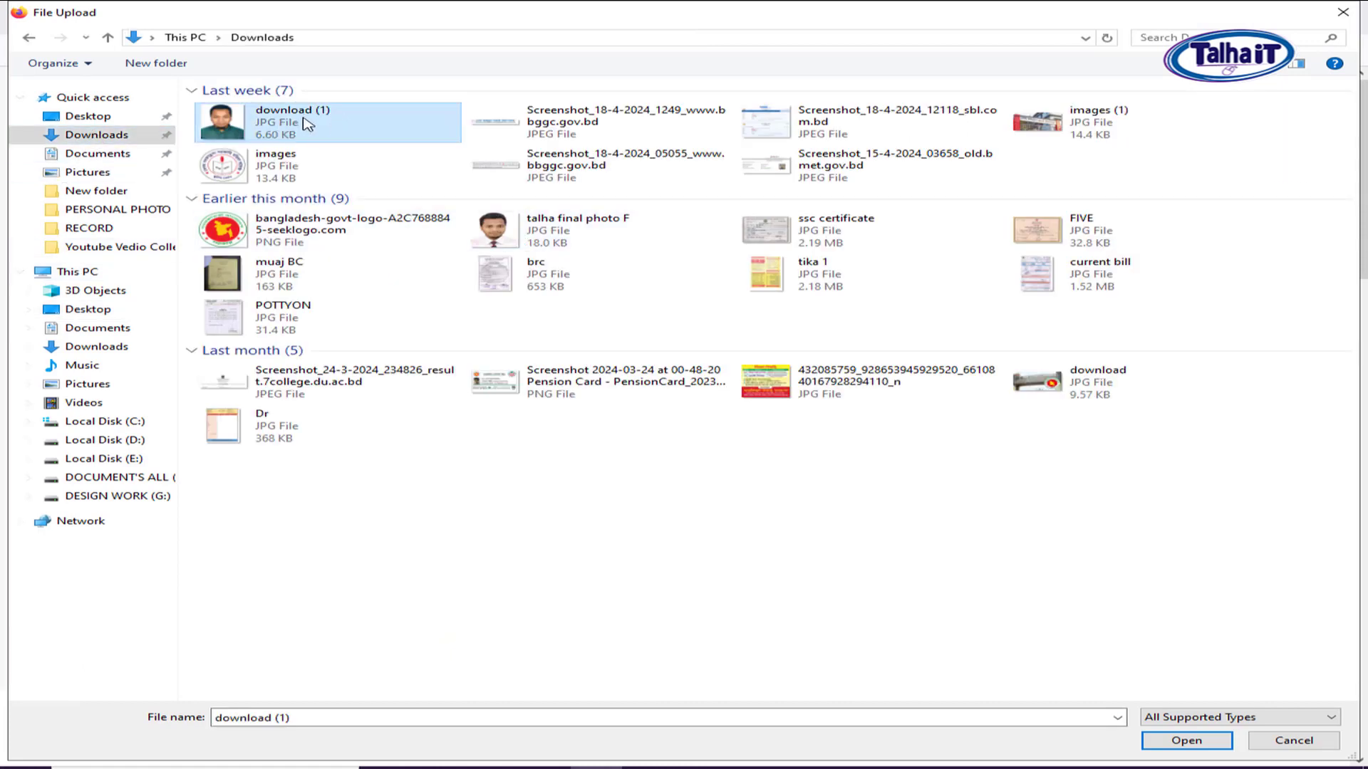
double_click(307, 124)
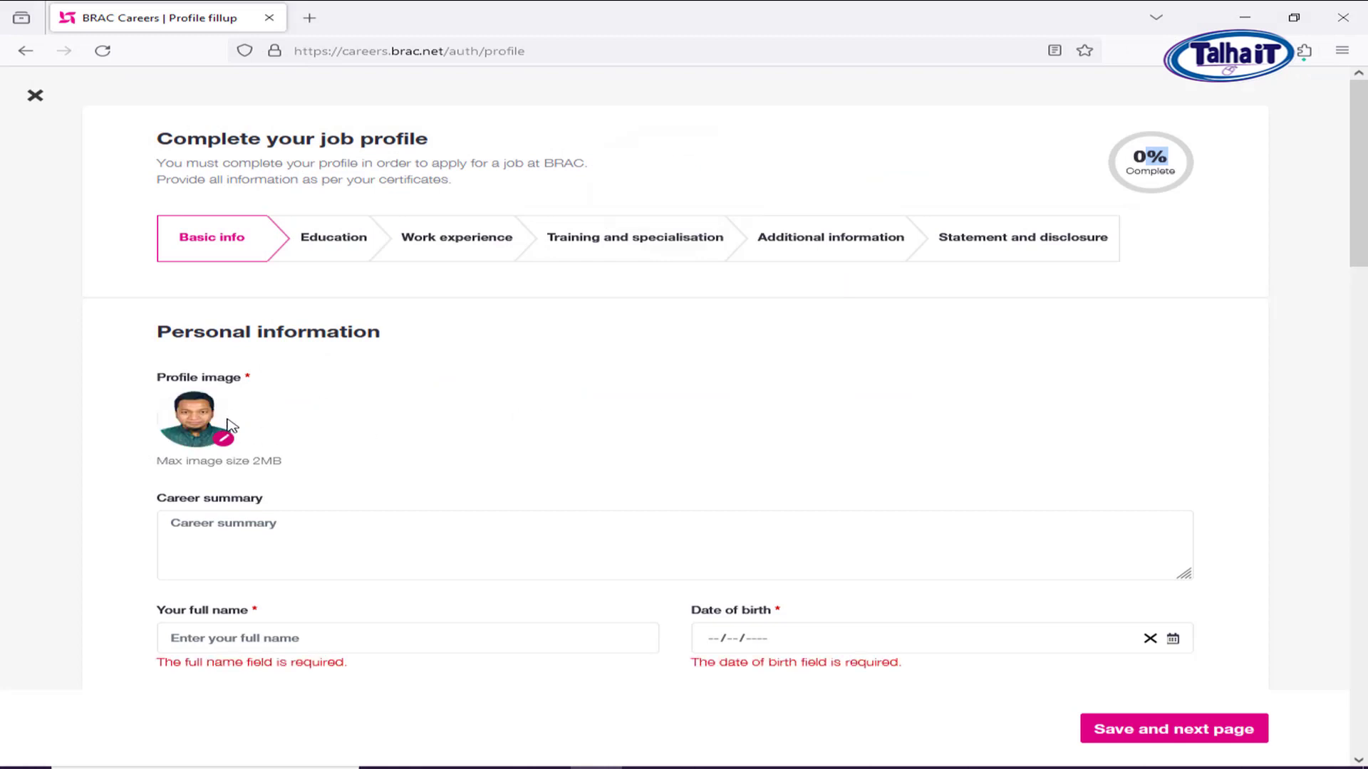
Paste the prepared paragraph into the Career summary field.
click(249, 530)
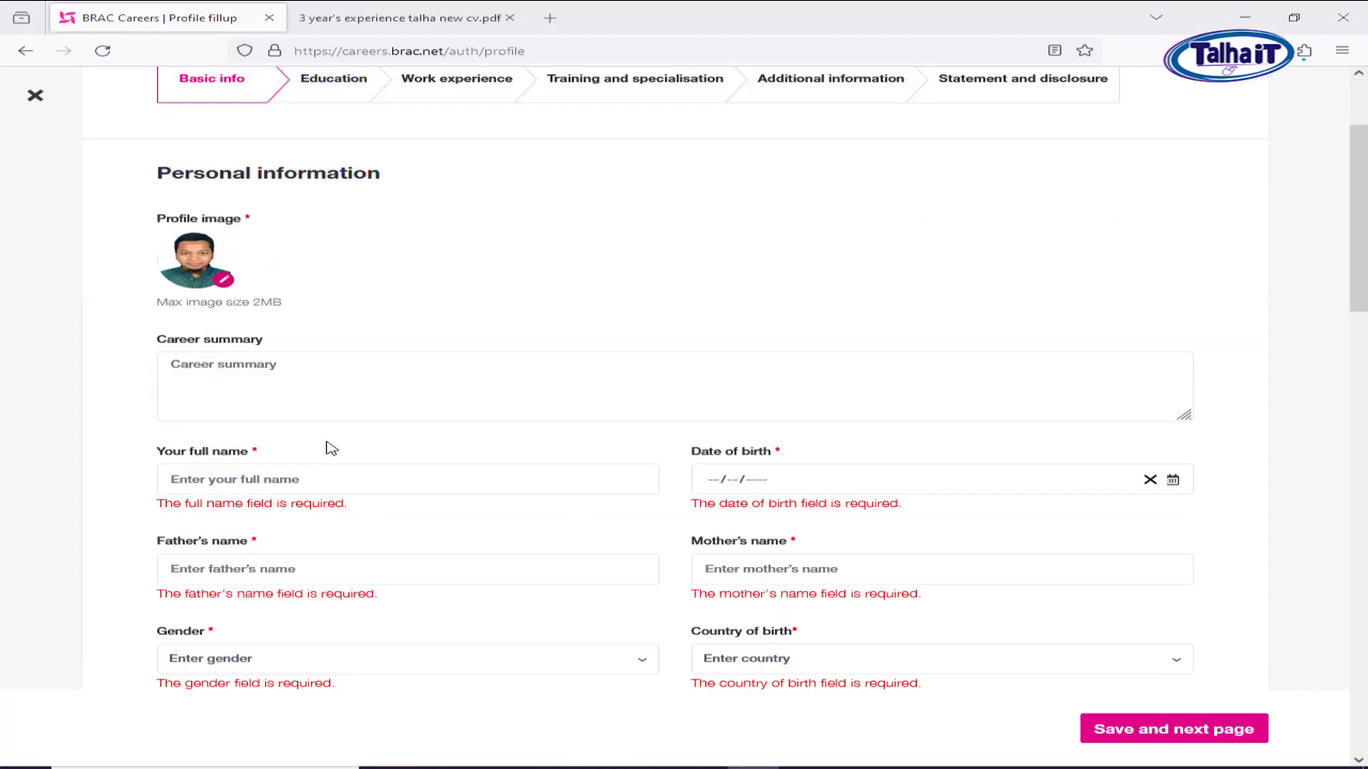
click(284, 368)
text(Intend to work in challenging and competitive where strong sense of responsibility and commitment is required. Where dignity of work provides job satisfaction and the place of work provide potential avenues for learning, growing and achieving the hierarchy of the organization.)
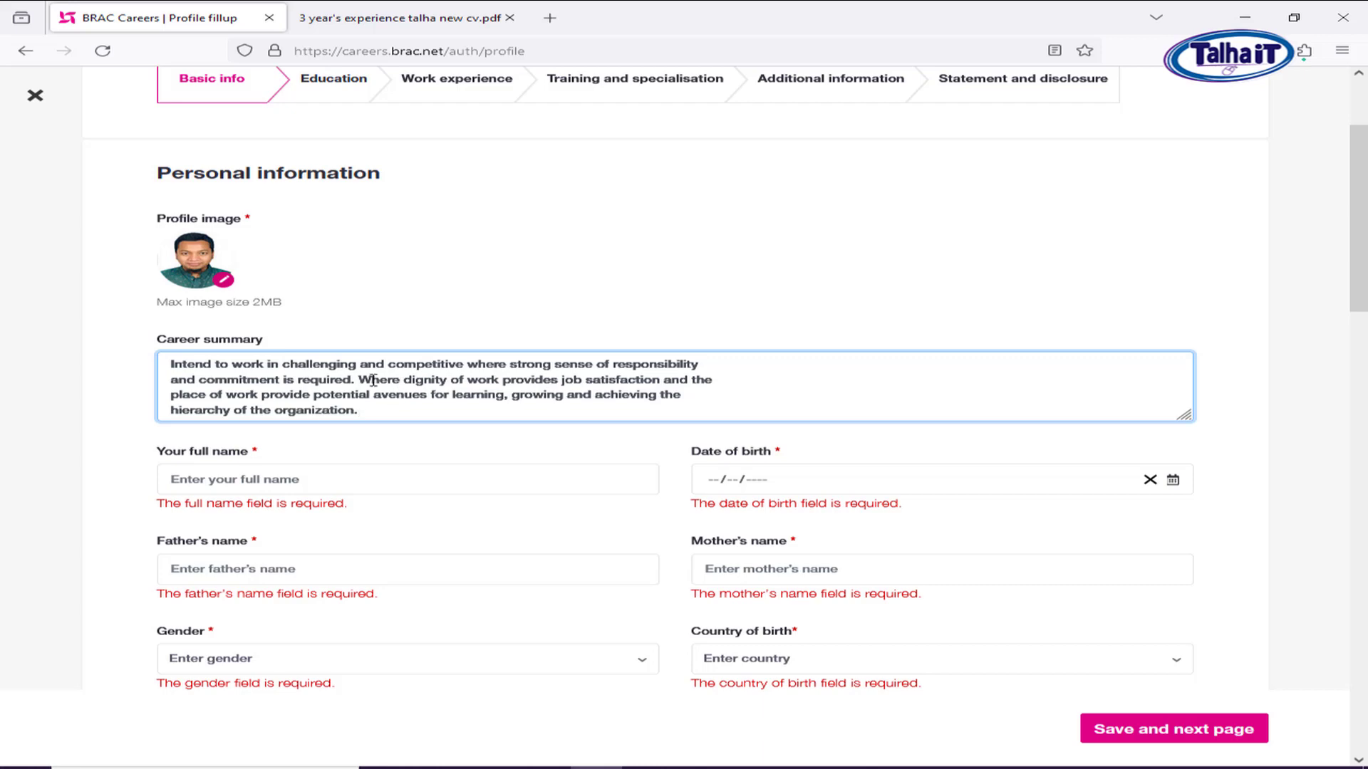
click(278, 478)
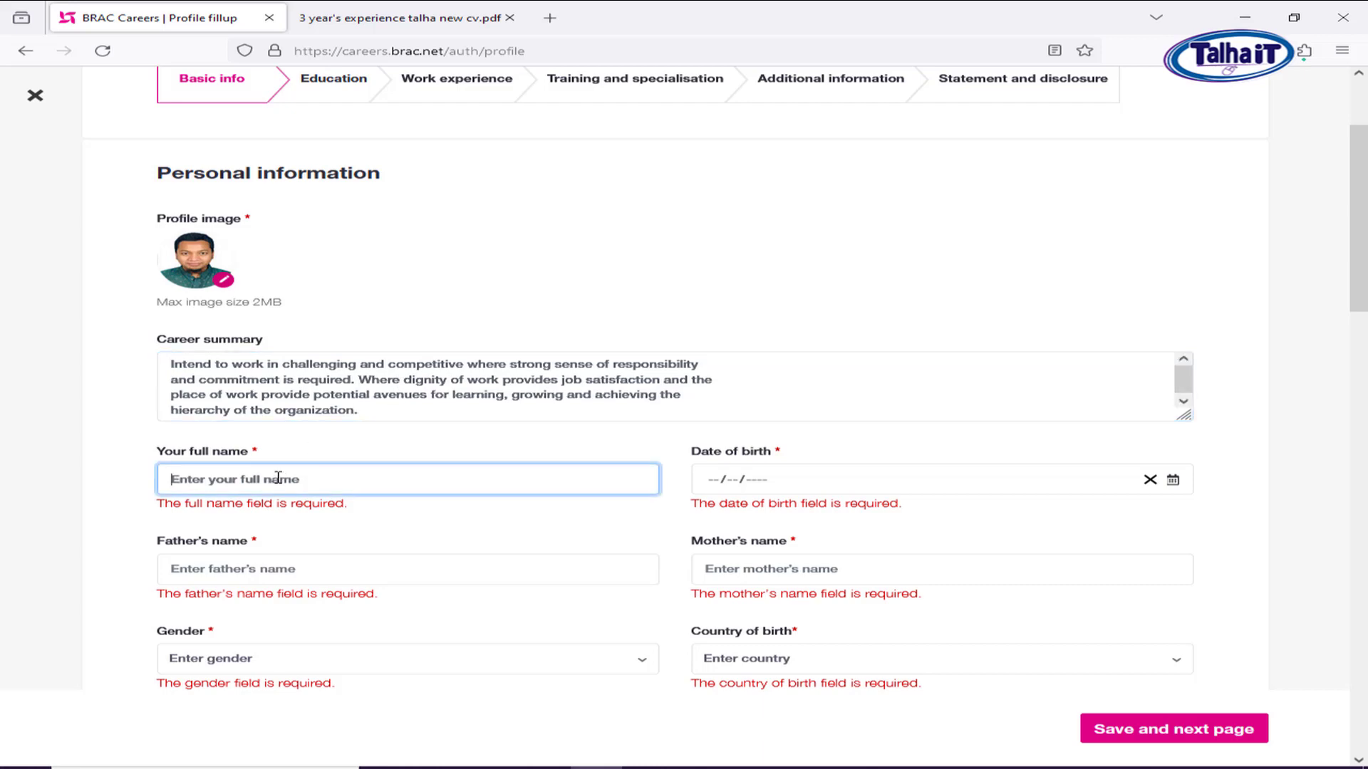
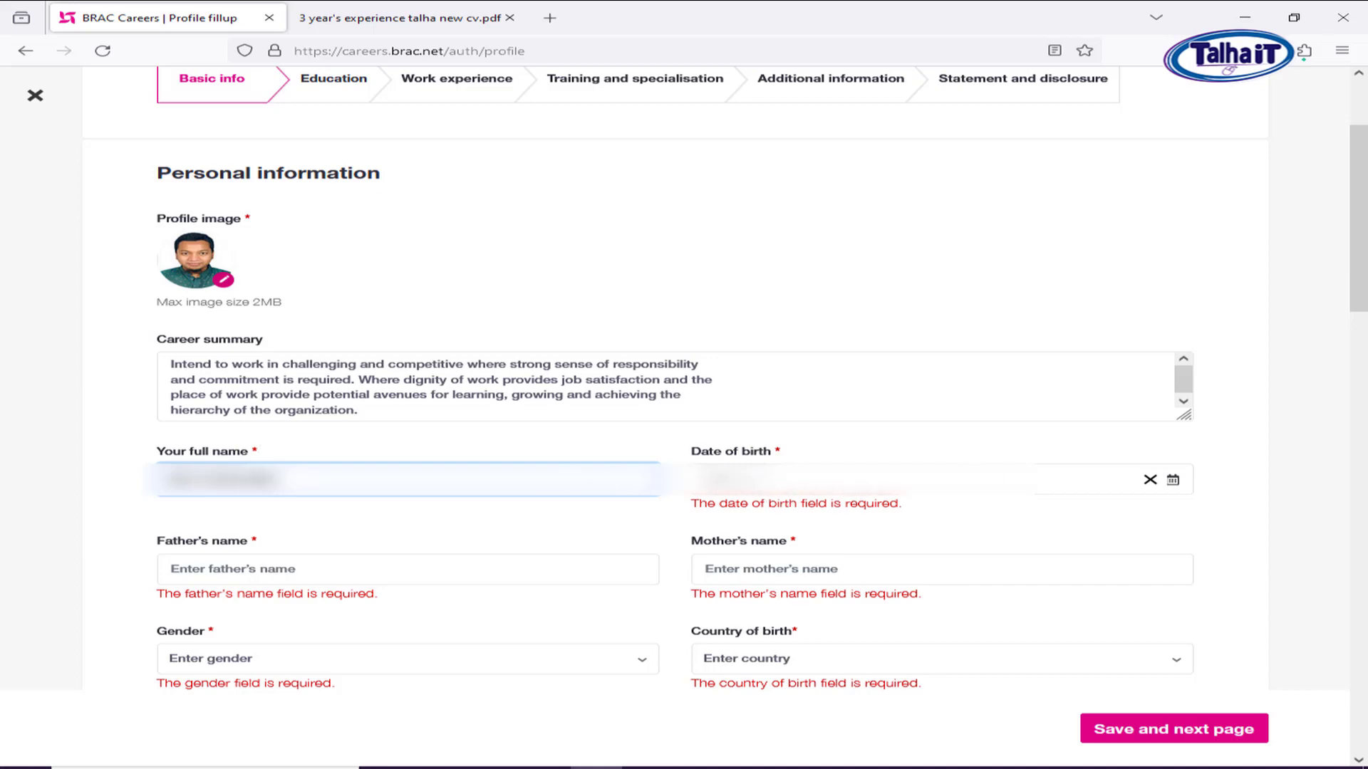
Enter the applicant's full name, date of birth and father's name, then select the mother's name field.
key(Tab)
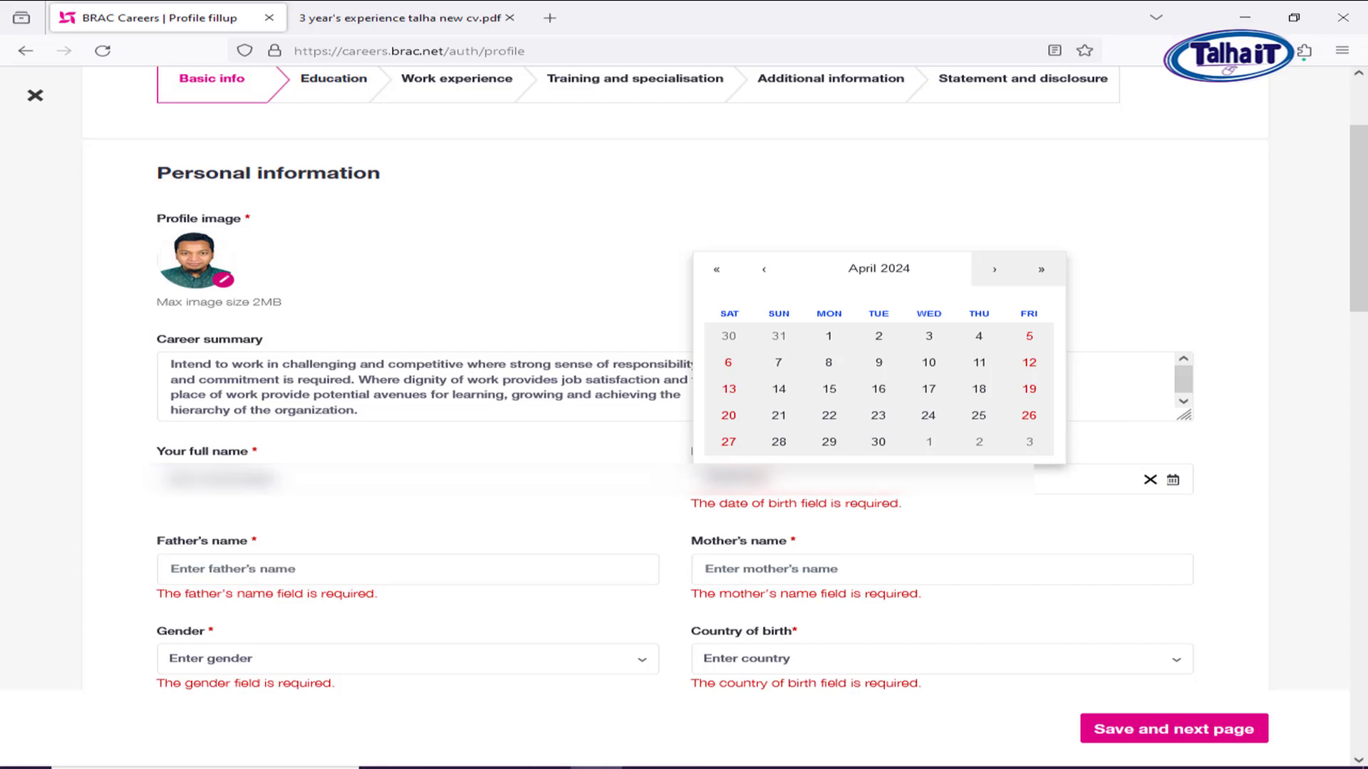
text(93)
click(626, 178)
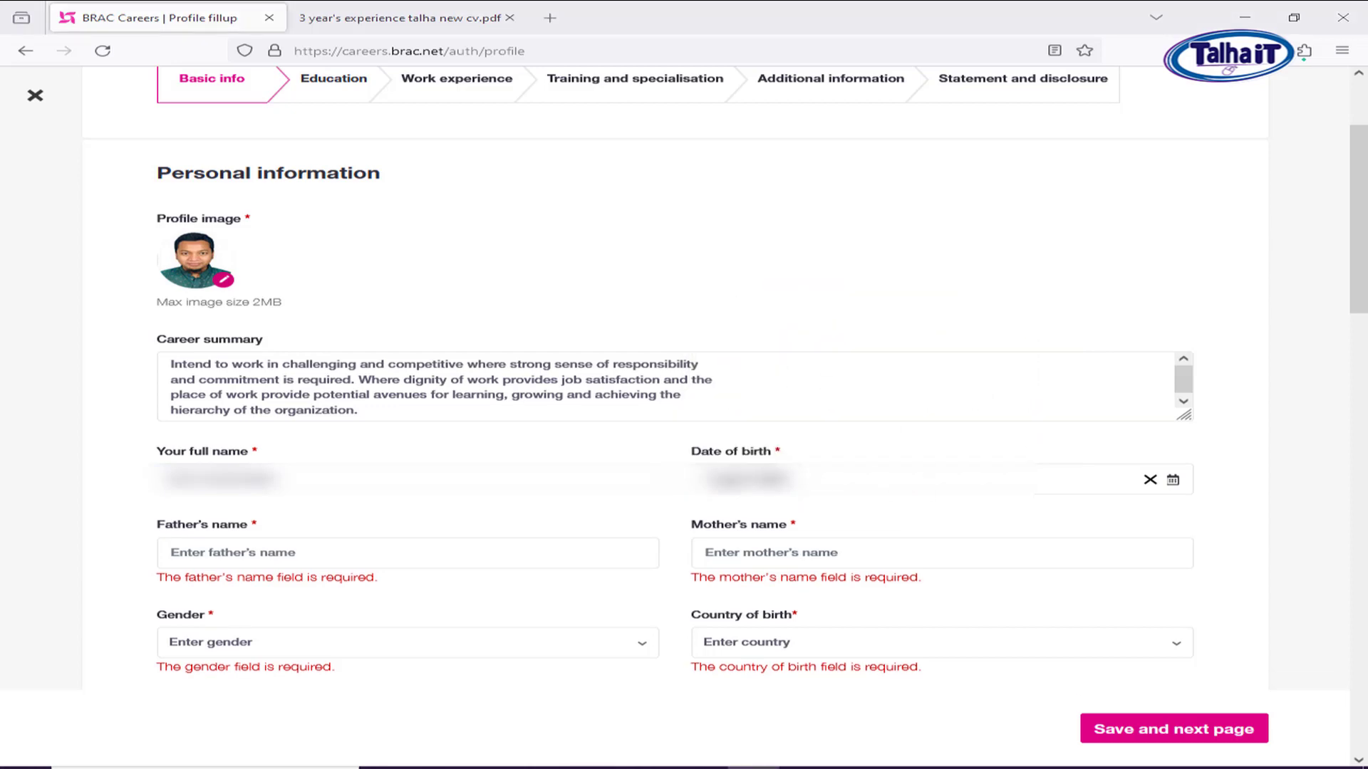
click(244, 551)
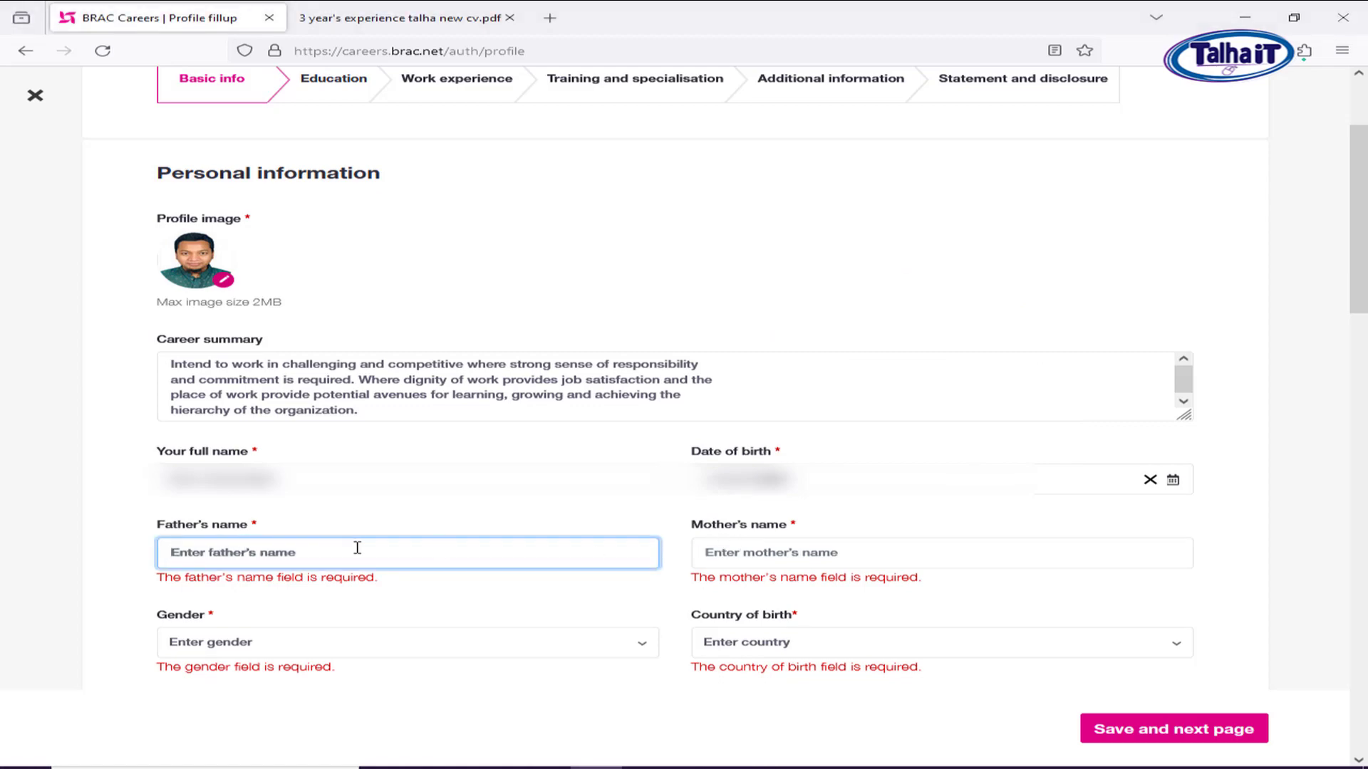
text(Md)
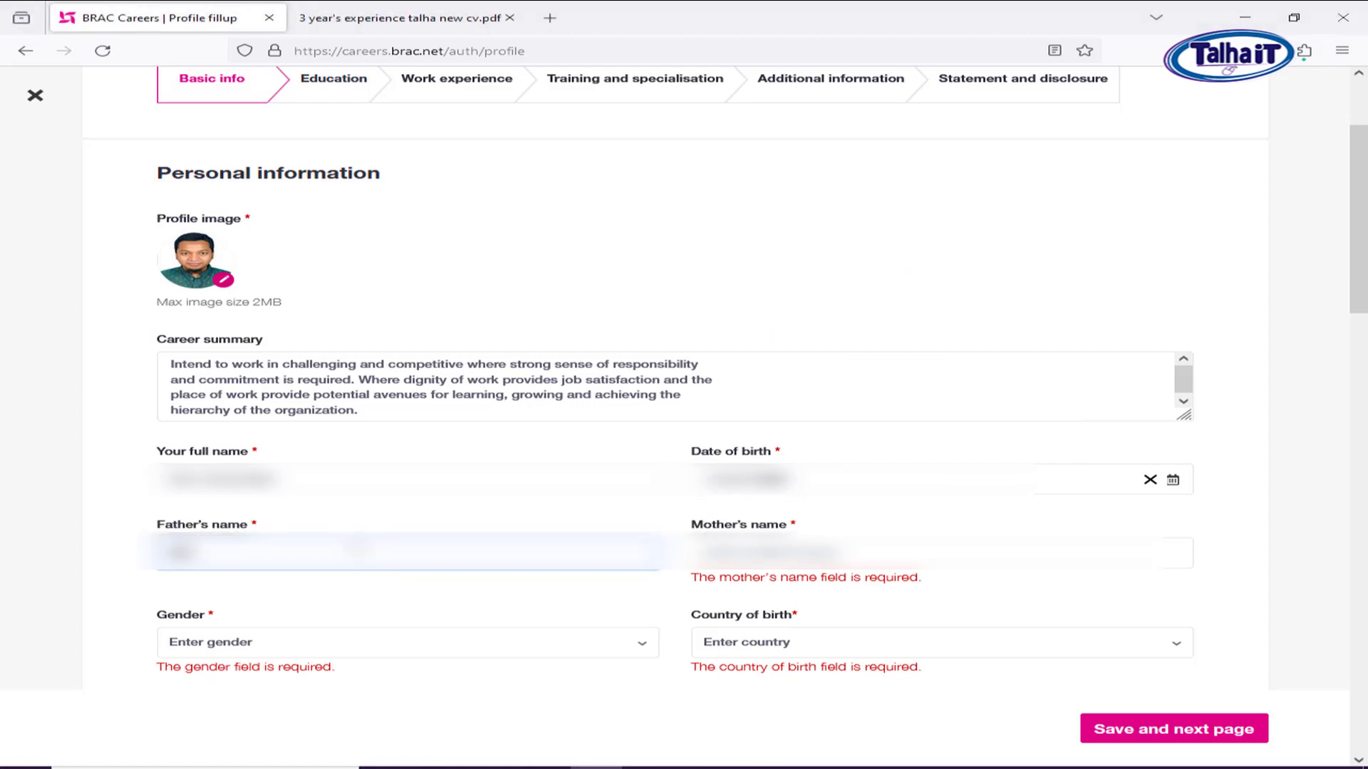
text(***)
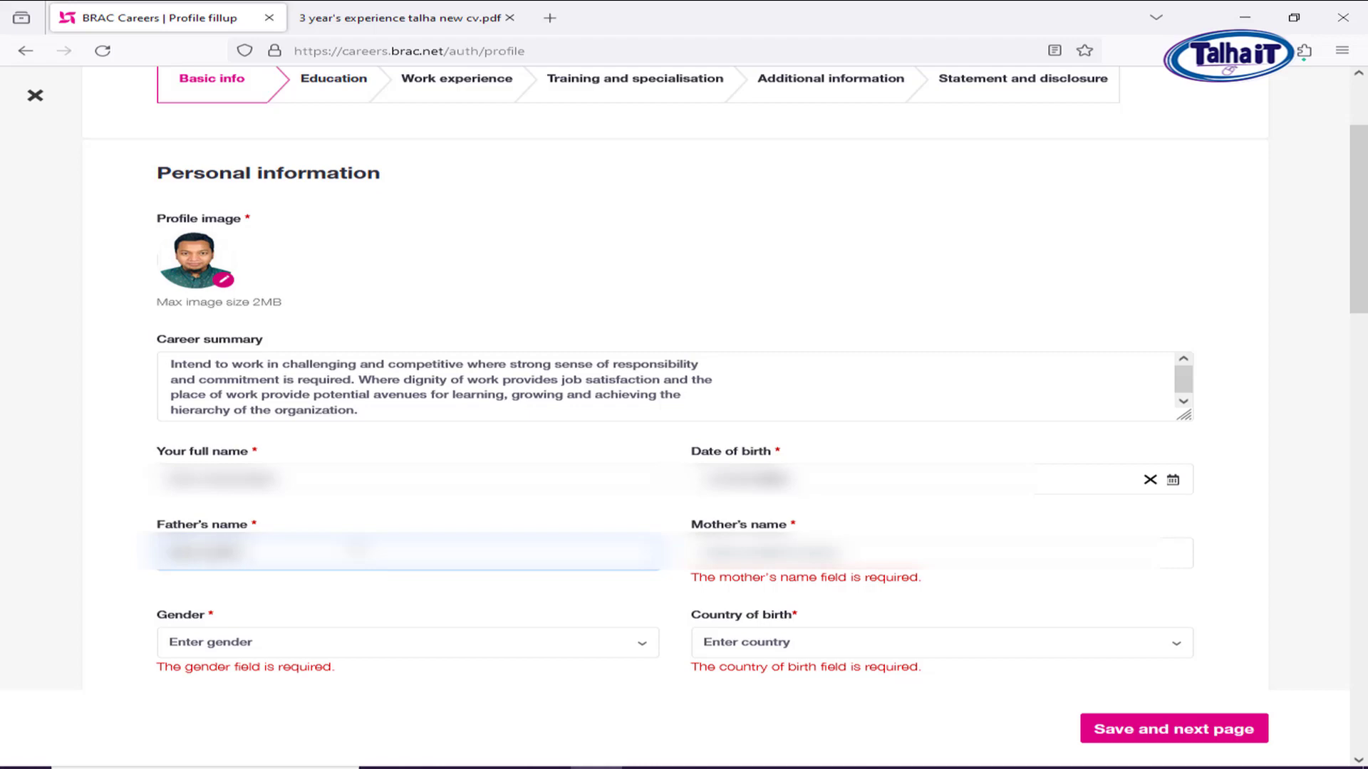
text(*******)
click(883, 553)
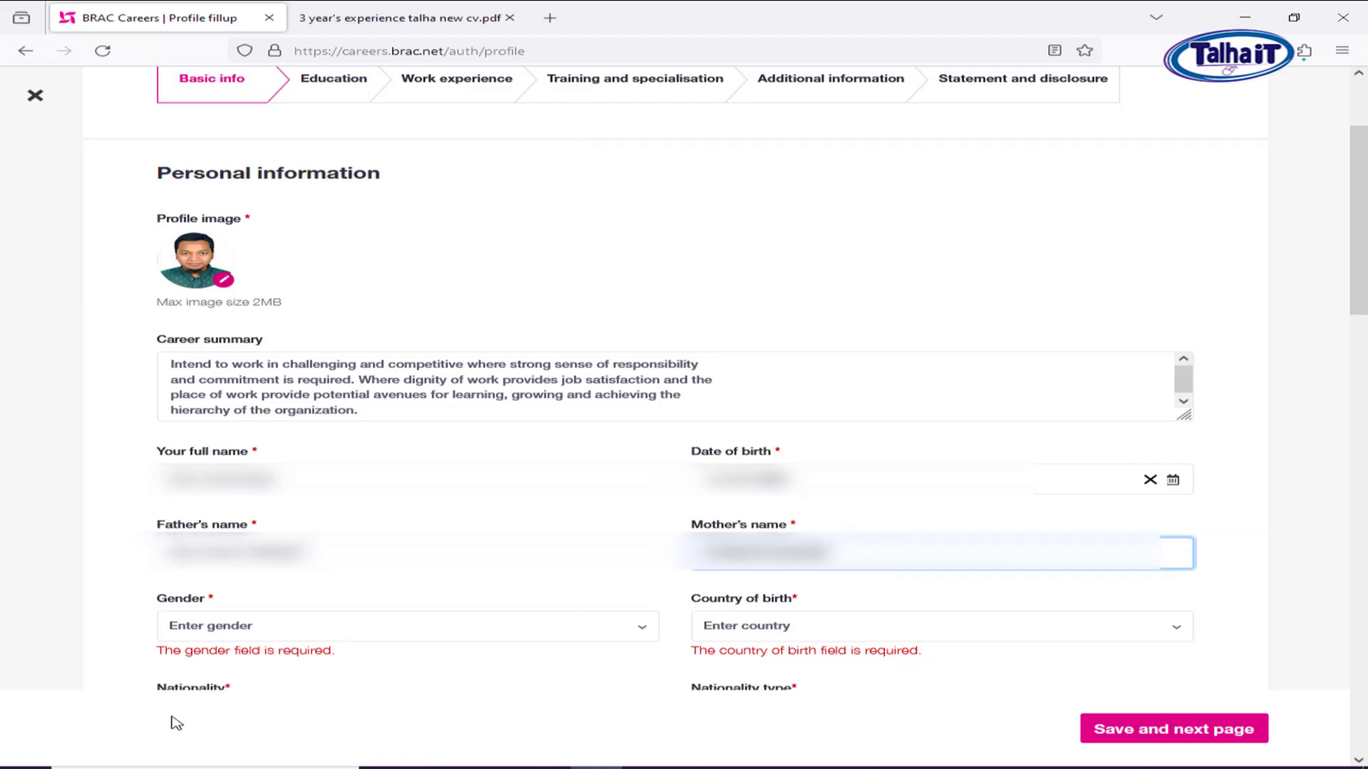
Set gender to Male and country of birth to Bangladesh.
click(285, 639)
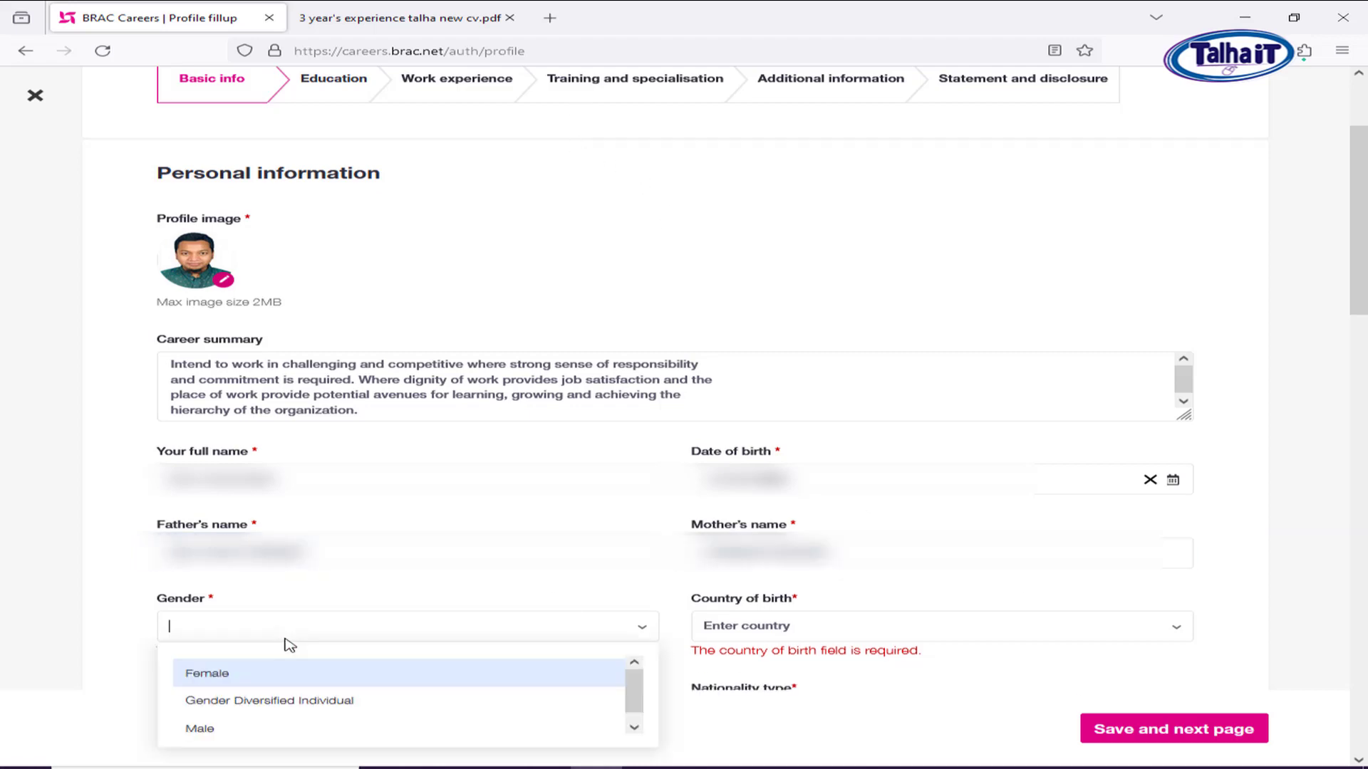
click(236, 733)
click(796, 630)
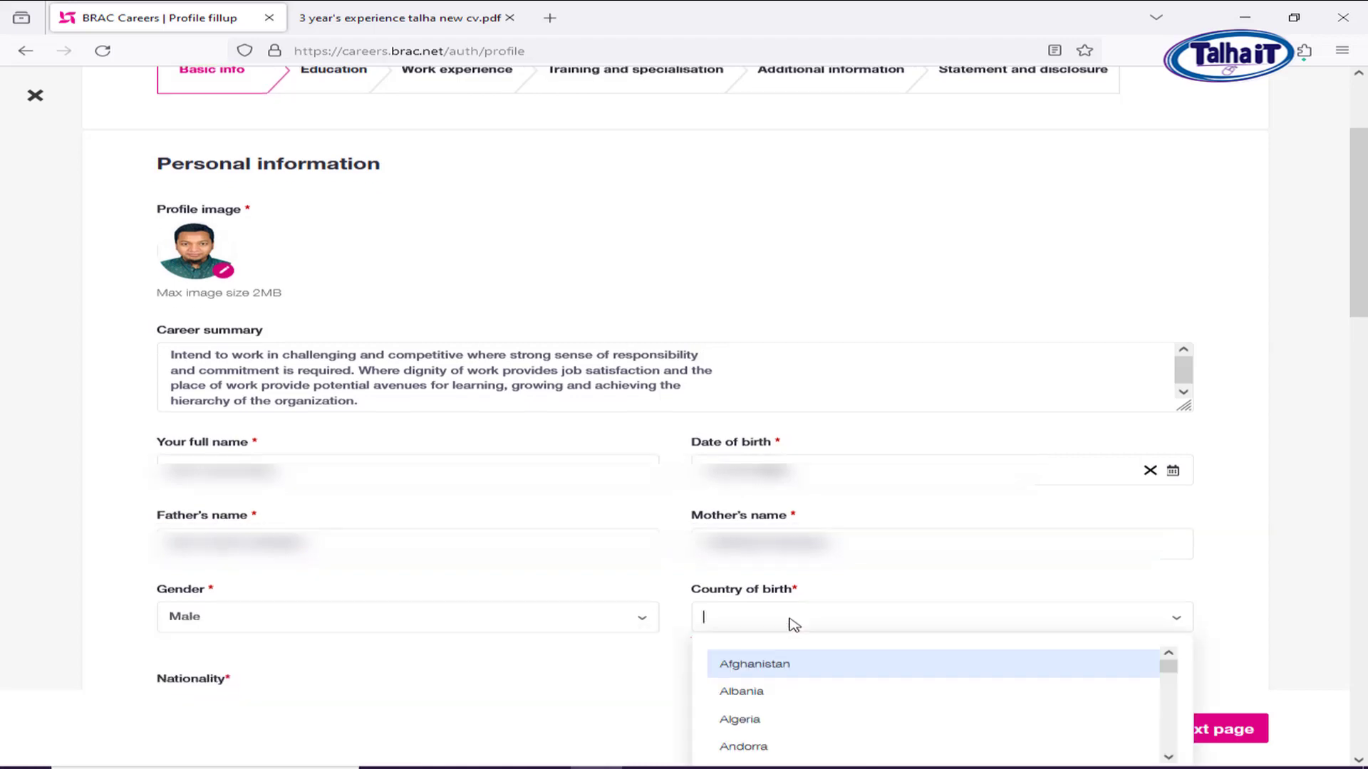
text(B)
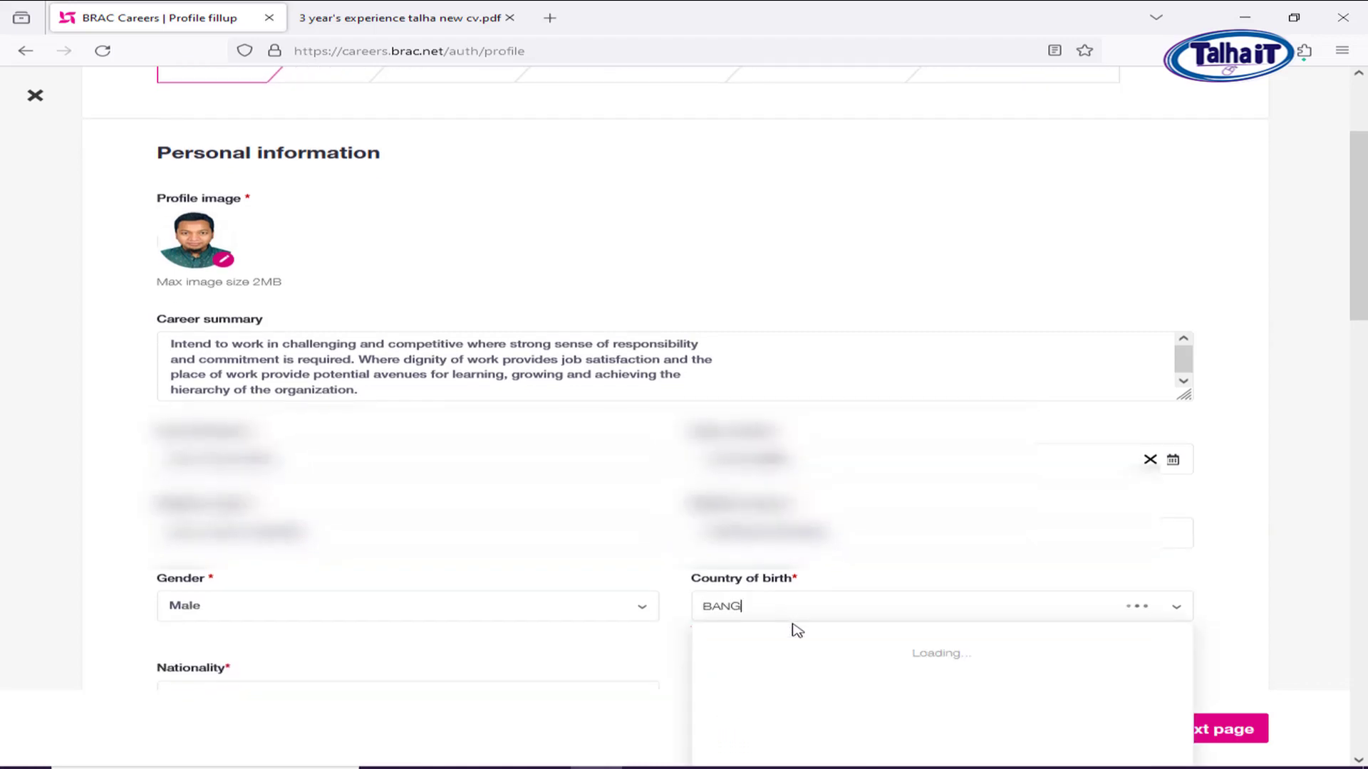
text(ANG)
scroll(911, 575, down, 1)
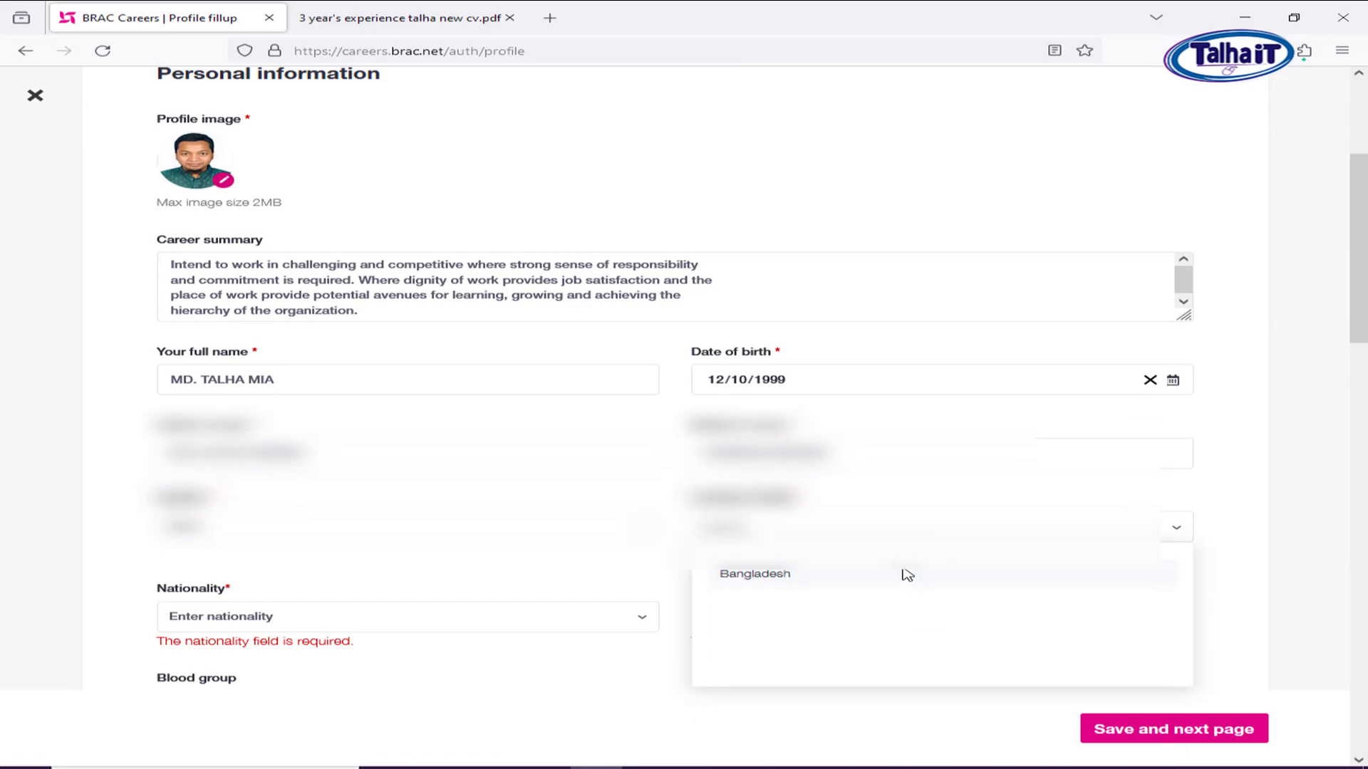
key(BackSpace)
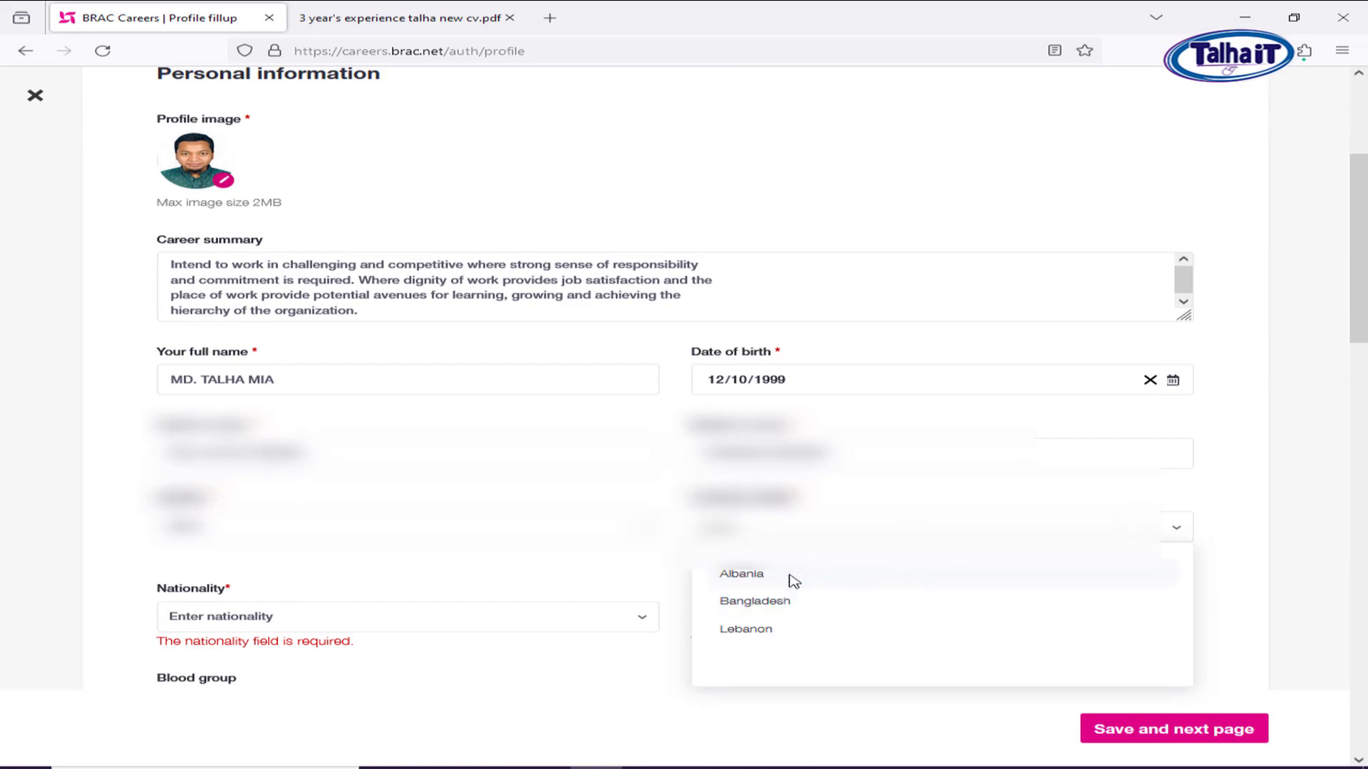
click(755, 601)
scroll(580, 565, down, 3)
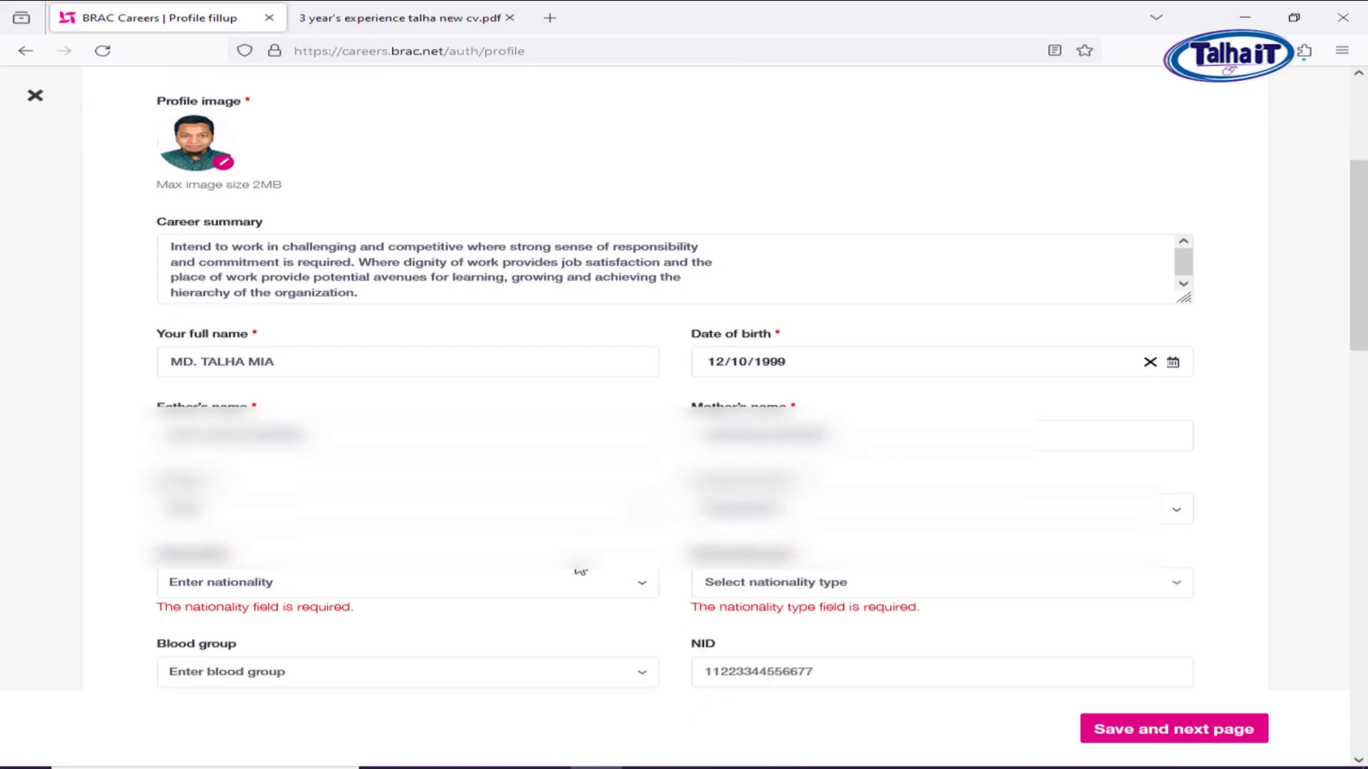
Set nationality to Bangladeshi, nationality type By birth, and blood group A+.
click(249, 443)
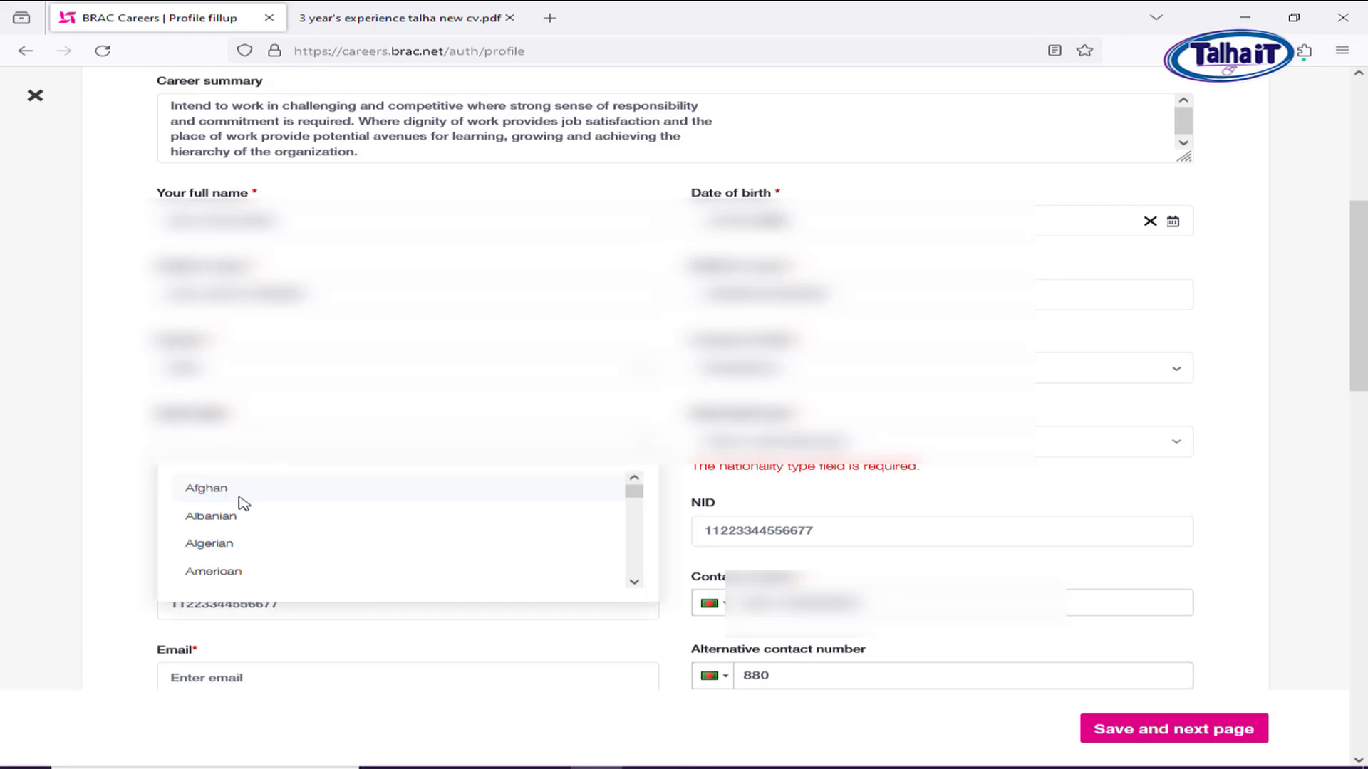
text(bang)
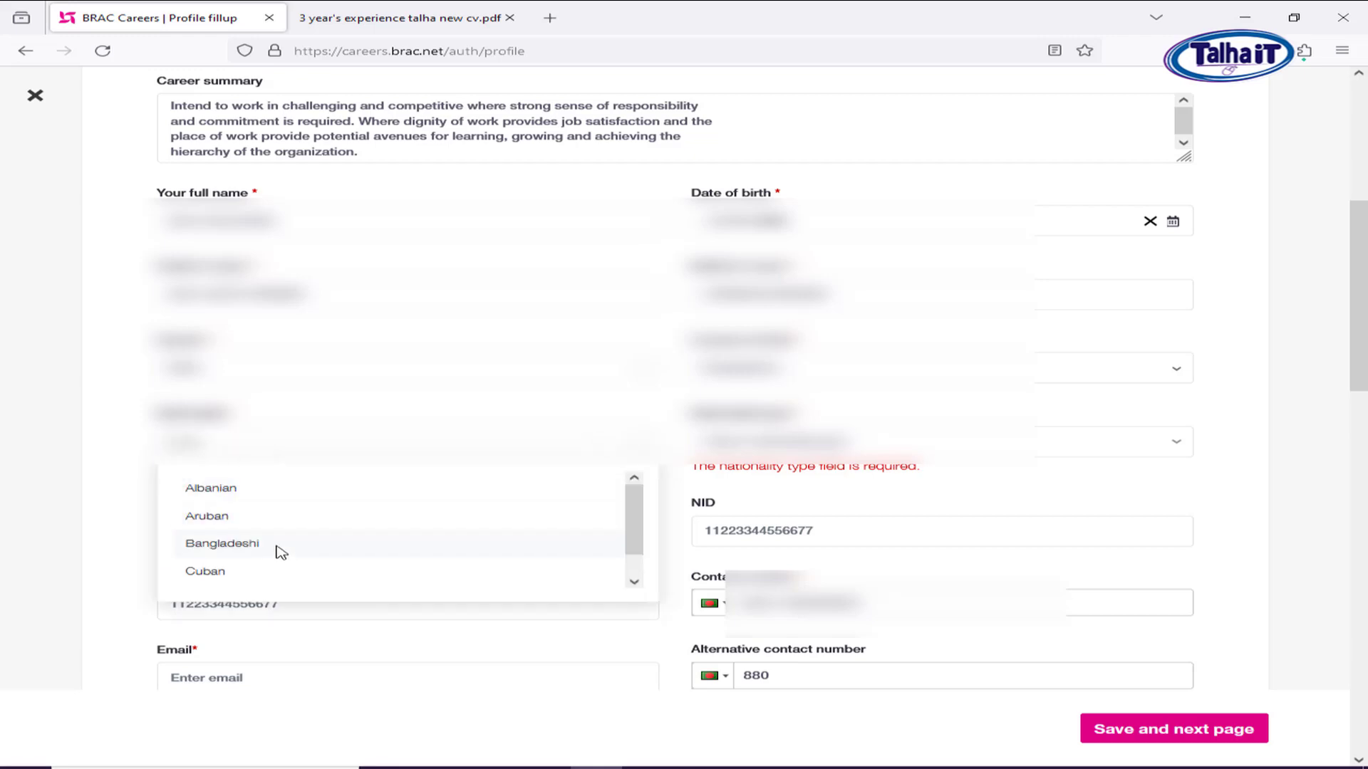
click(282, 552)
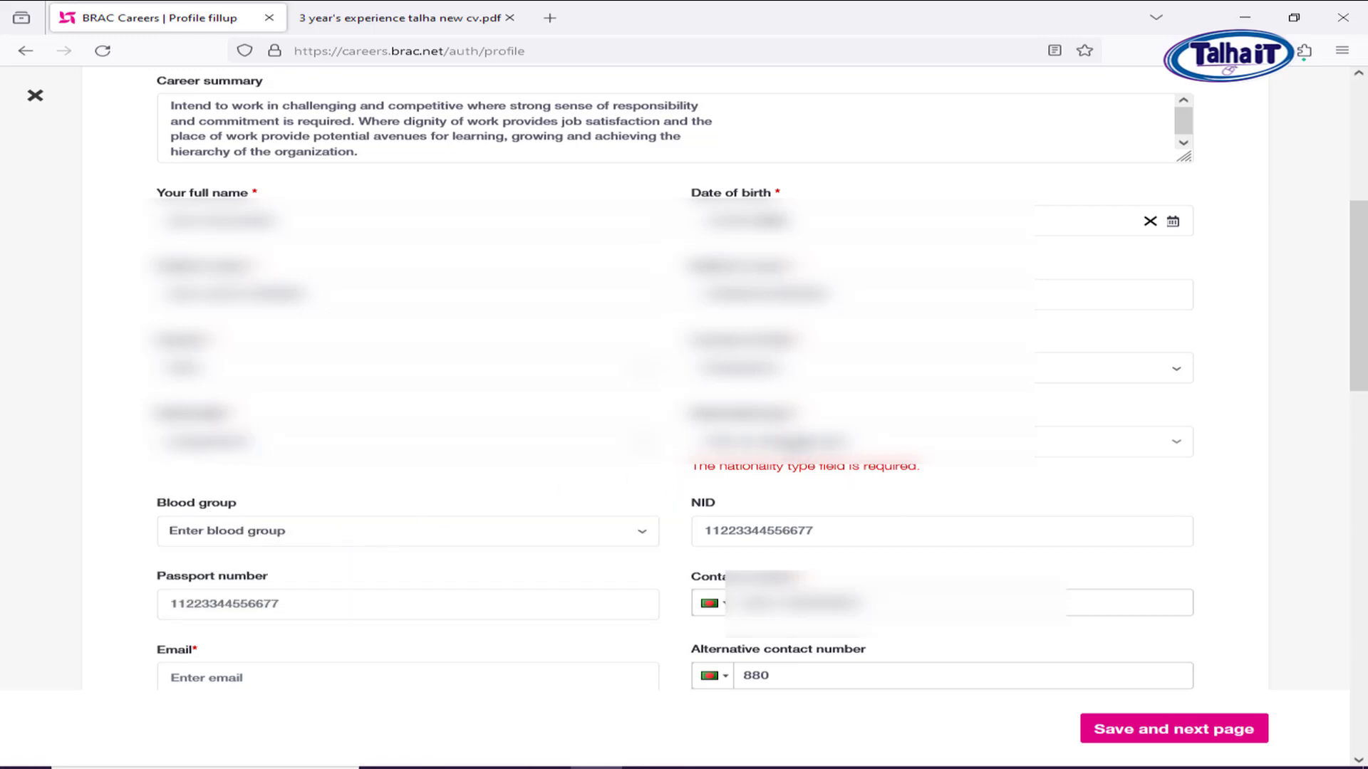
click(783, 438)
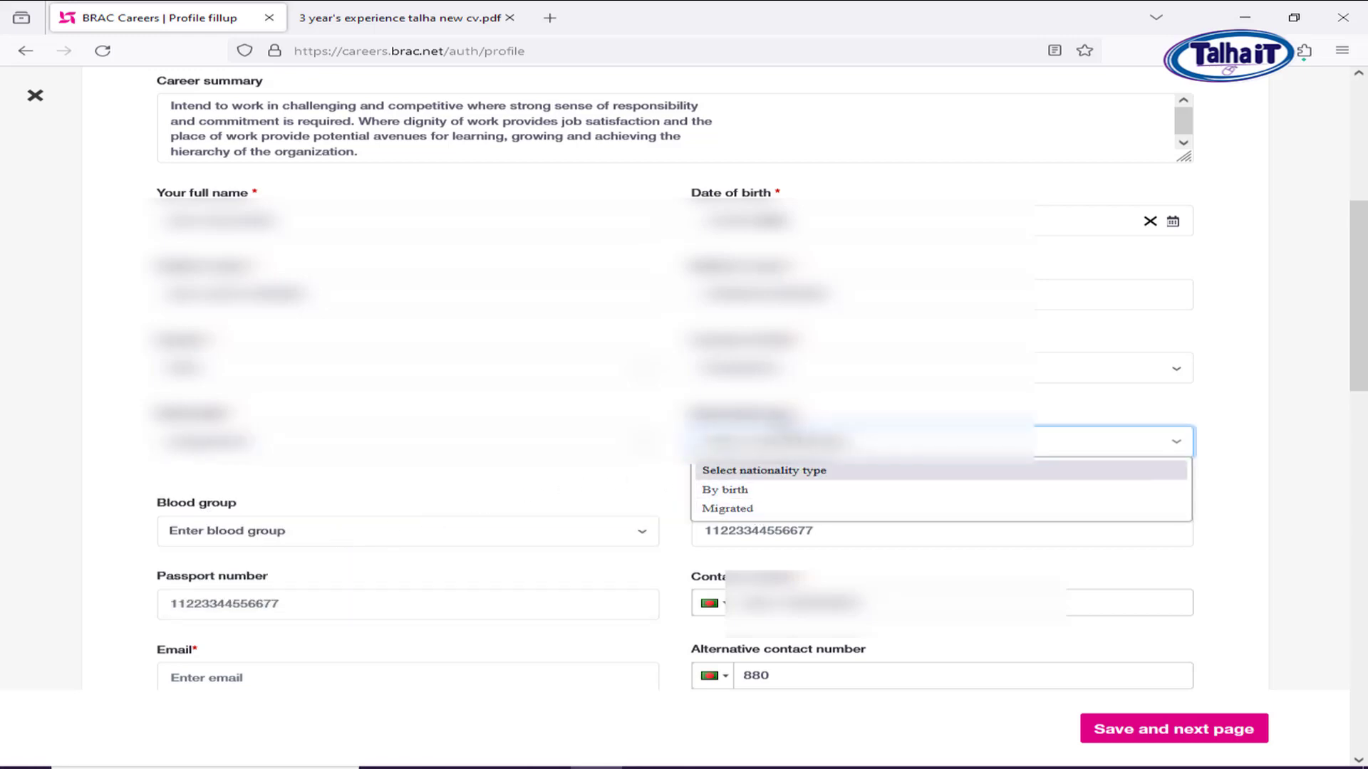
click(775, 499)
click(320, 526)
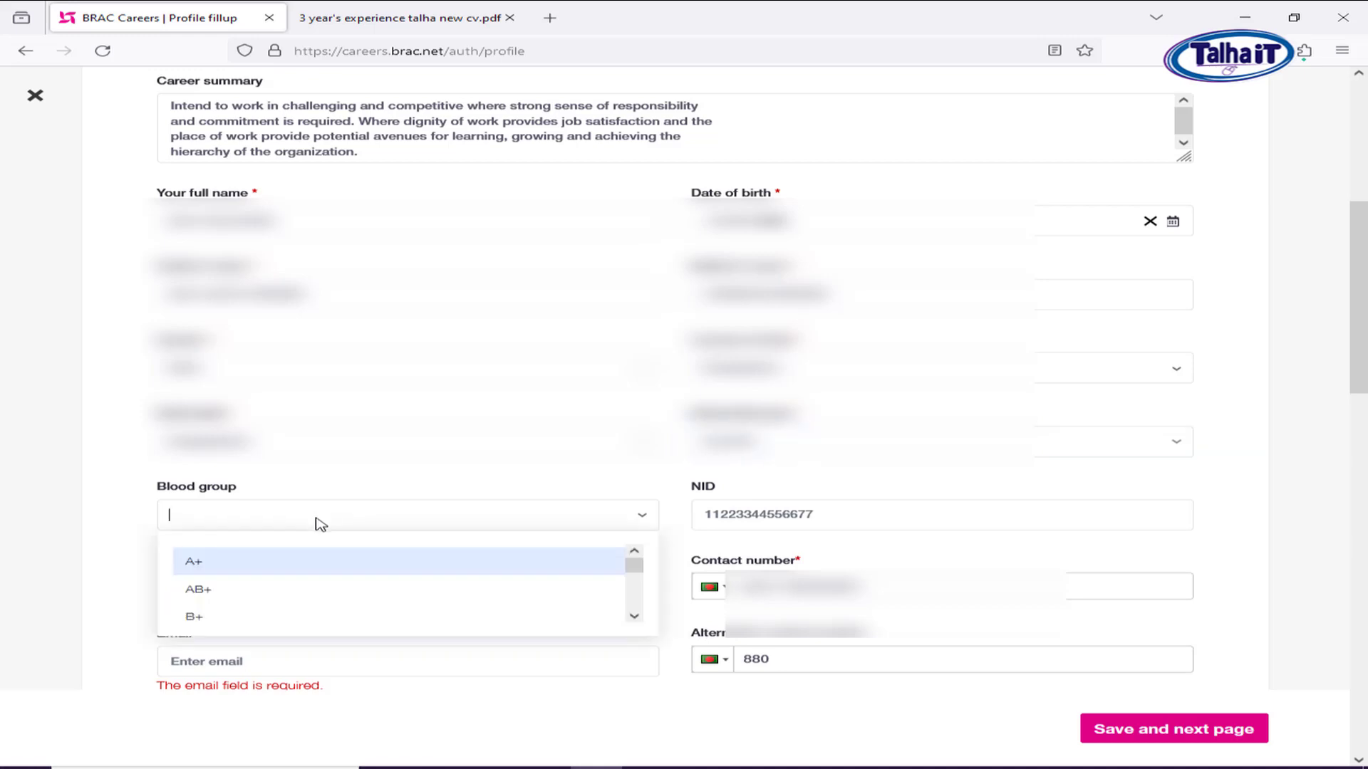
click(265, 563)
click(765, 515)
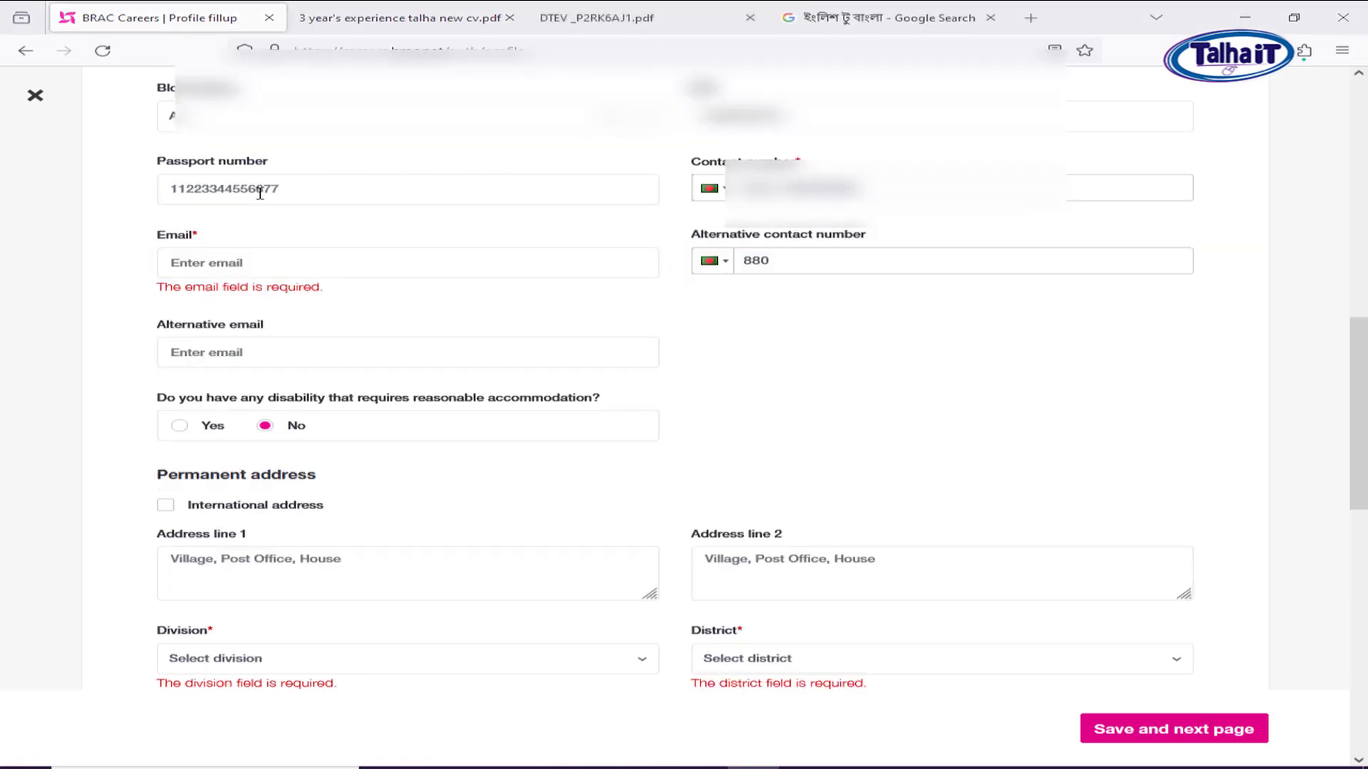
Fill the Email field with the browser's saved e-mail address suggestion.
click(293, 190)
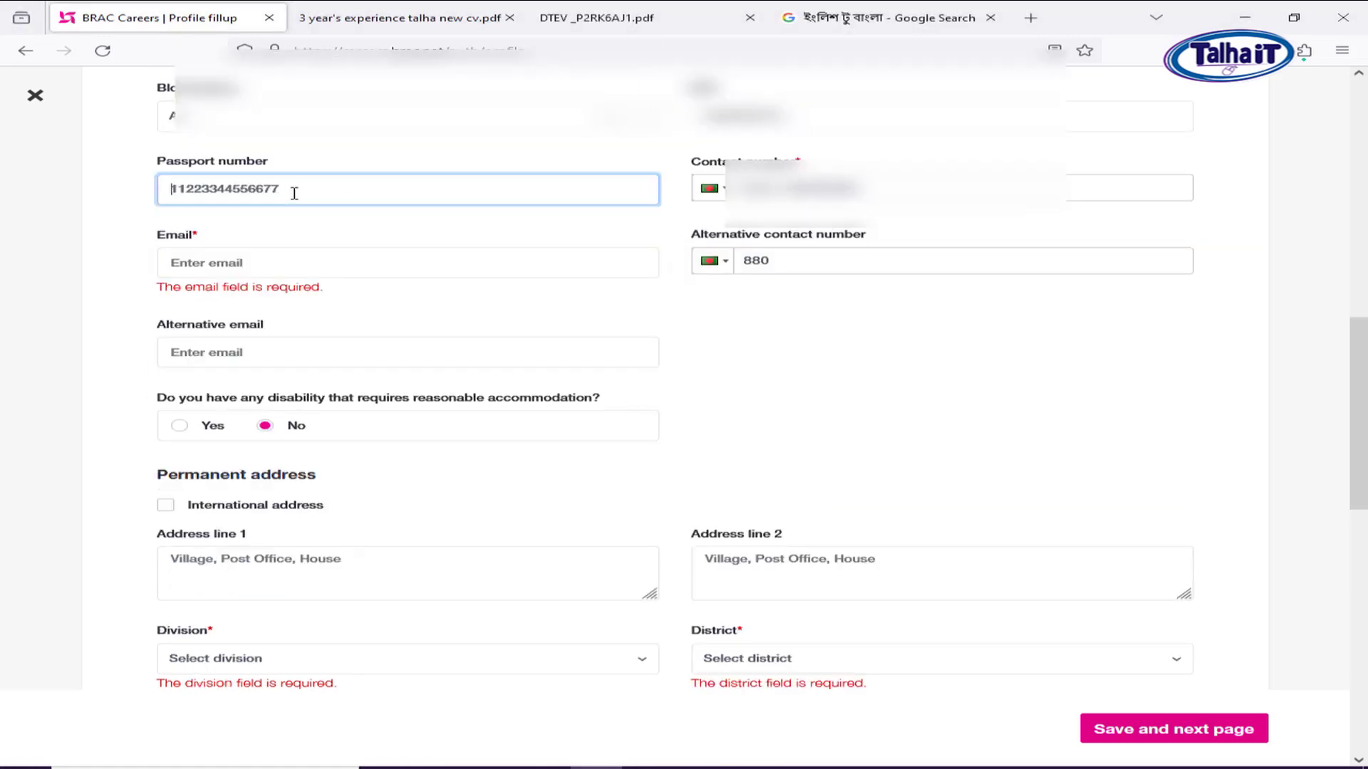
drag(293, 168, 174, 164)
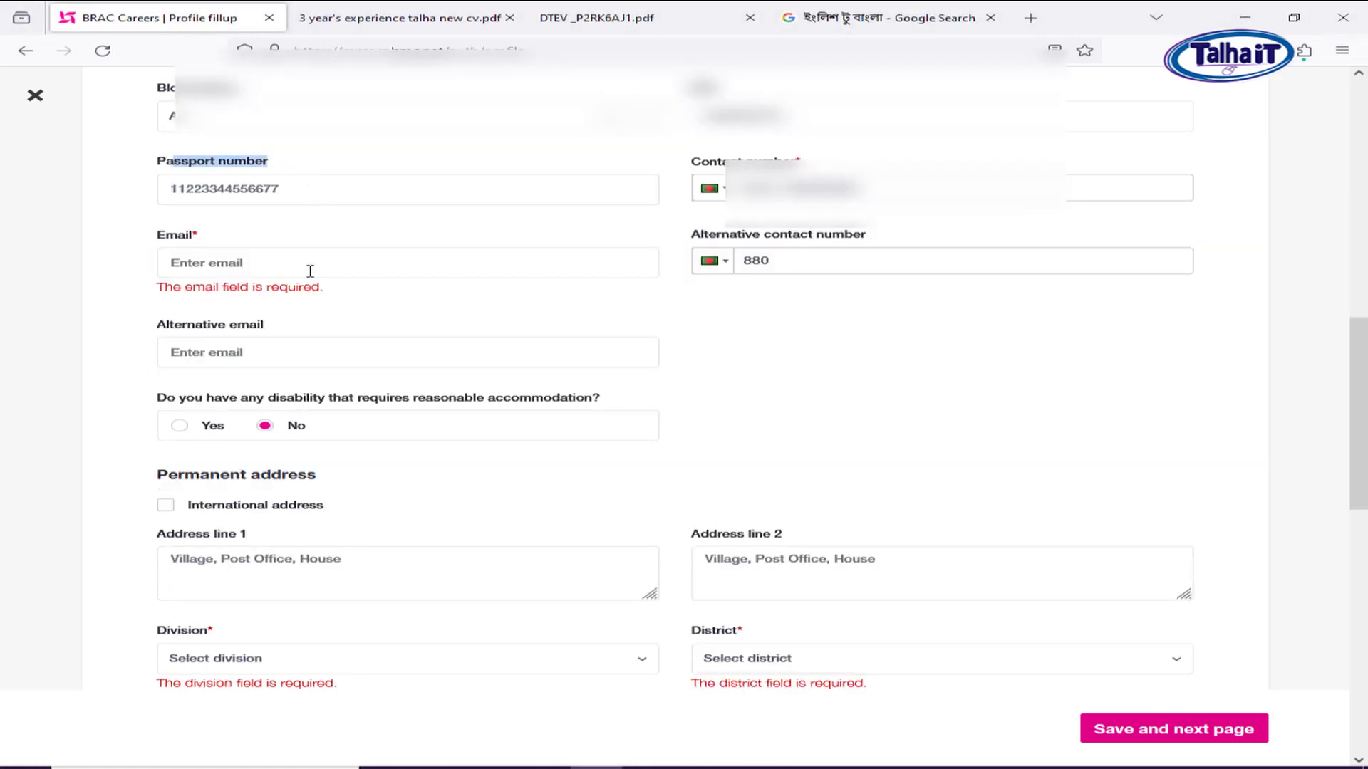
click(268, 268)
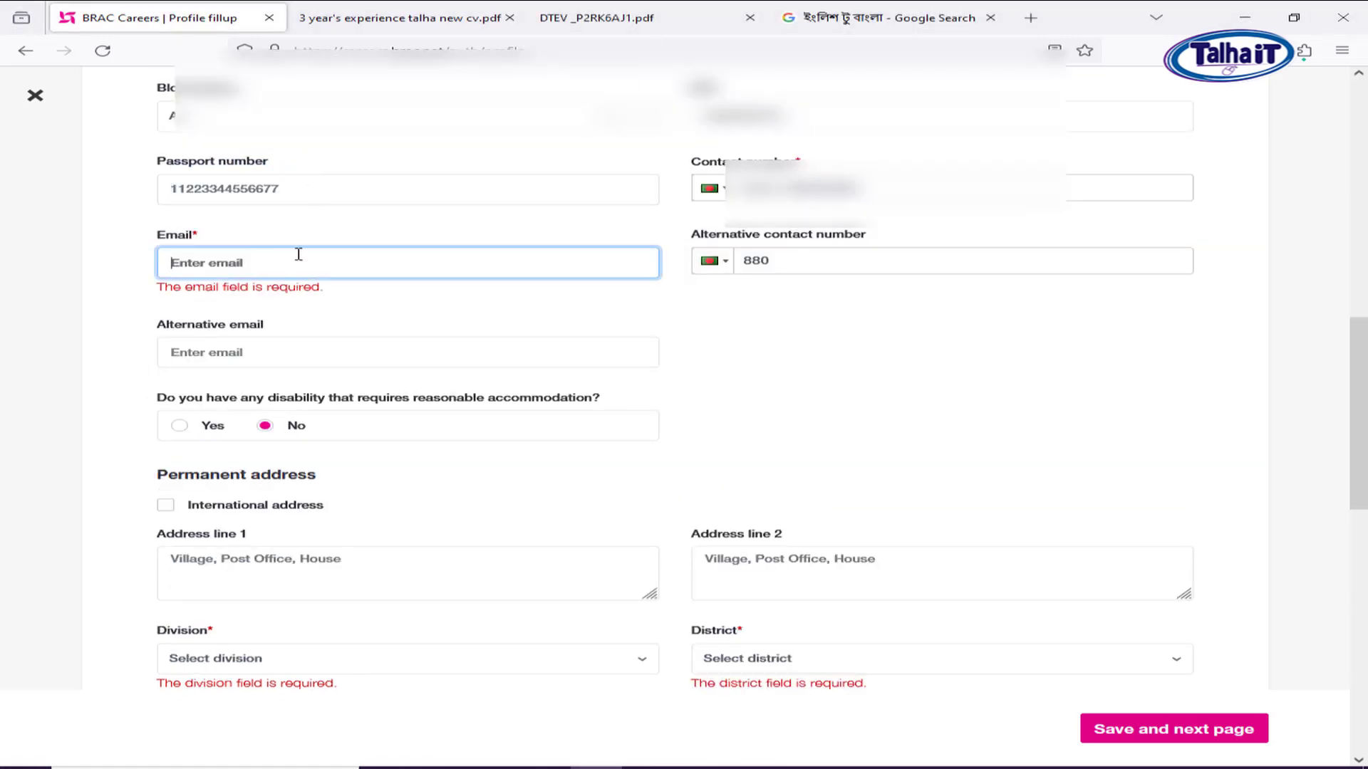
click(216, 268)
text(HM)
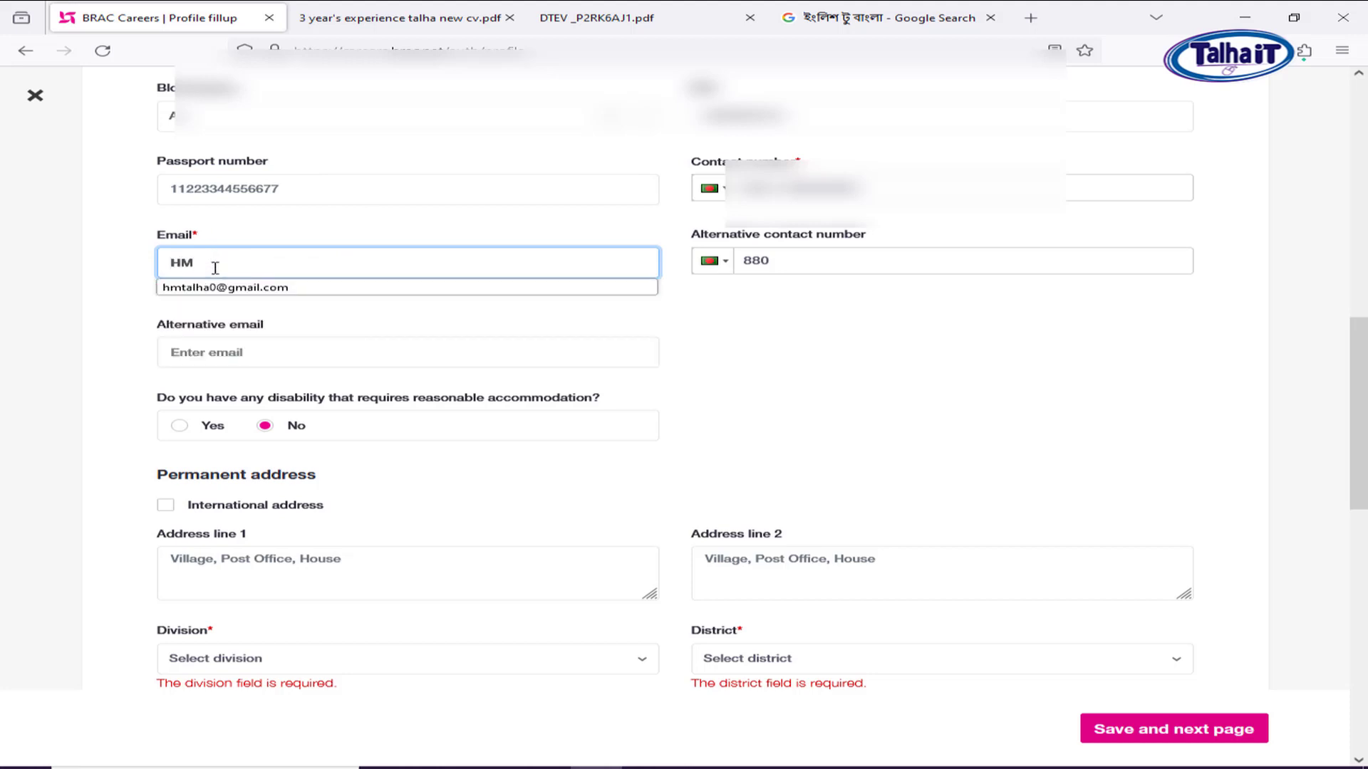
click(217, 287)
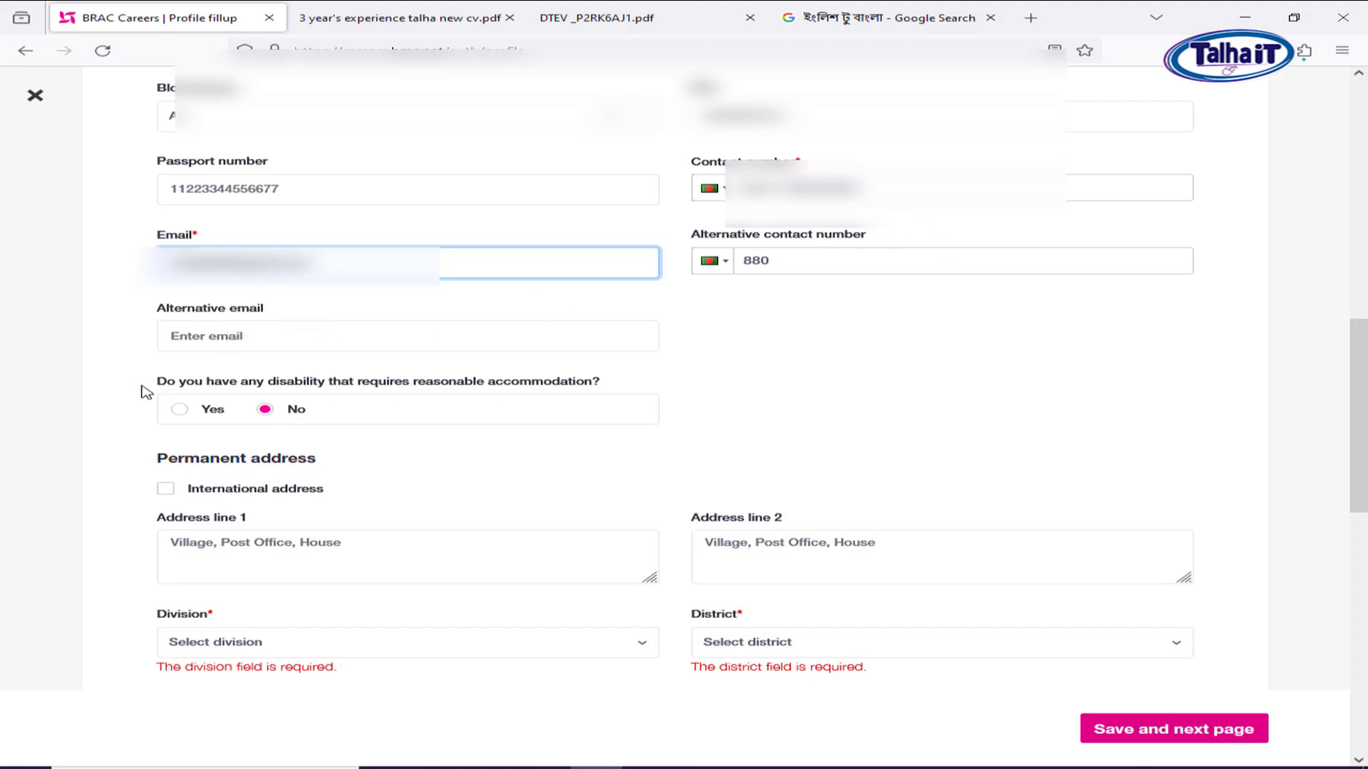
Review the disability accommodation question and move down toward Permanent address.
drag(167, 383, 587, 392)
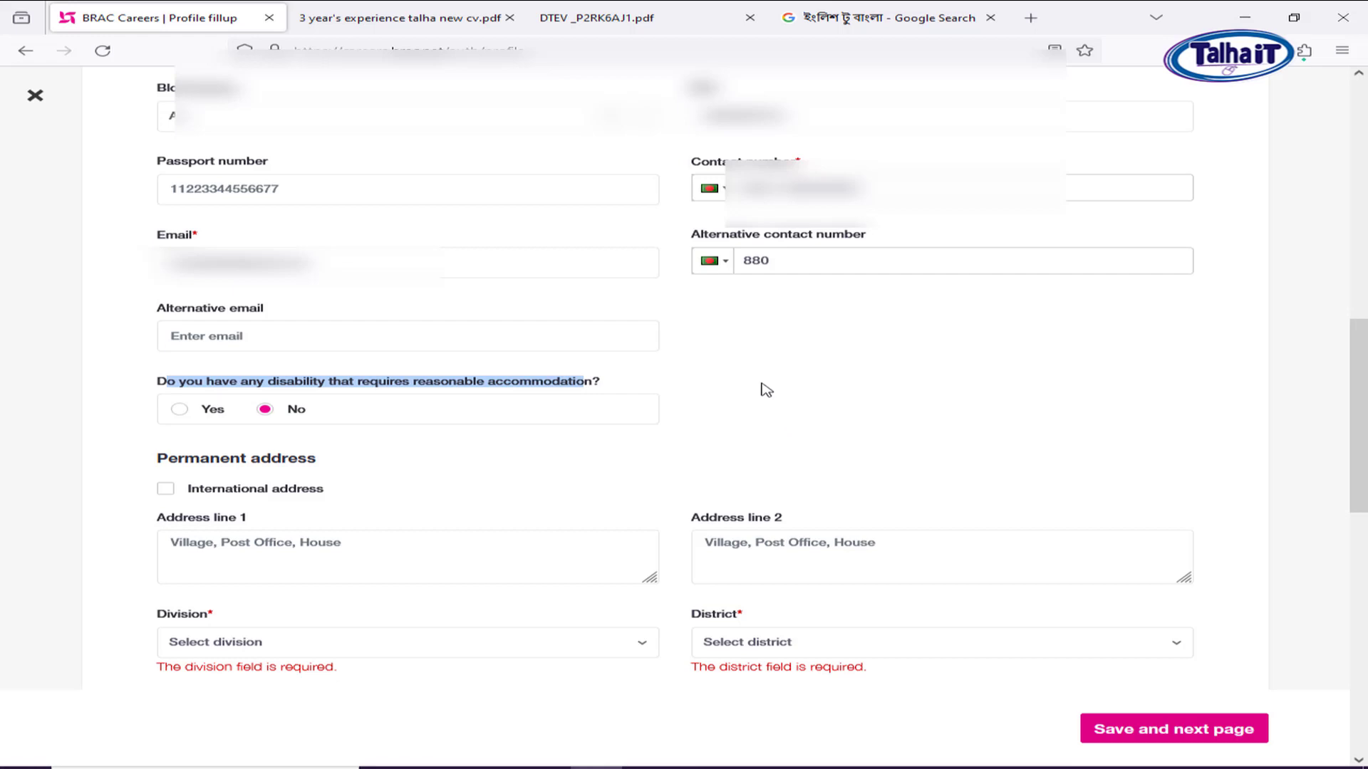
click(705, 392)
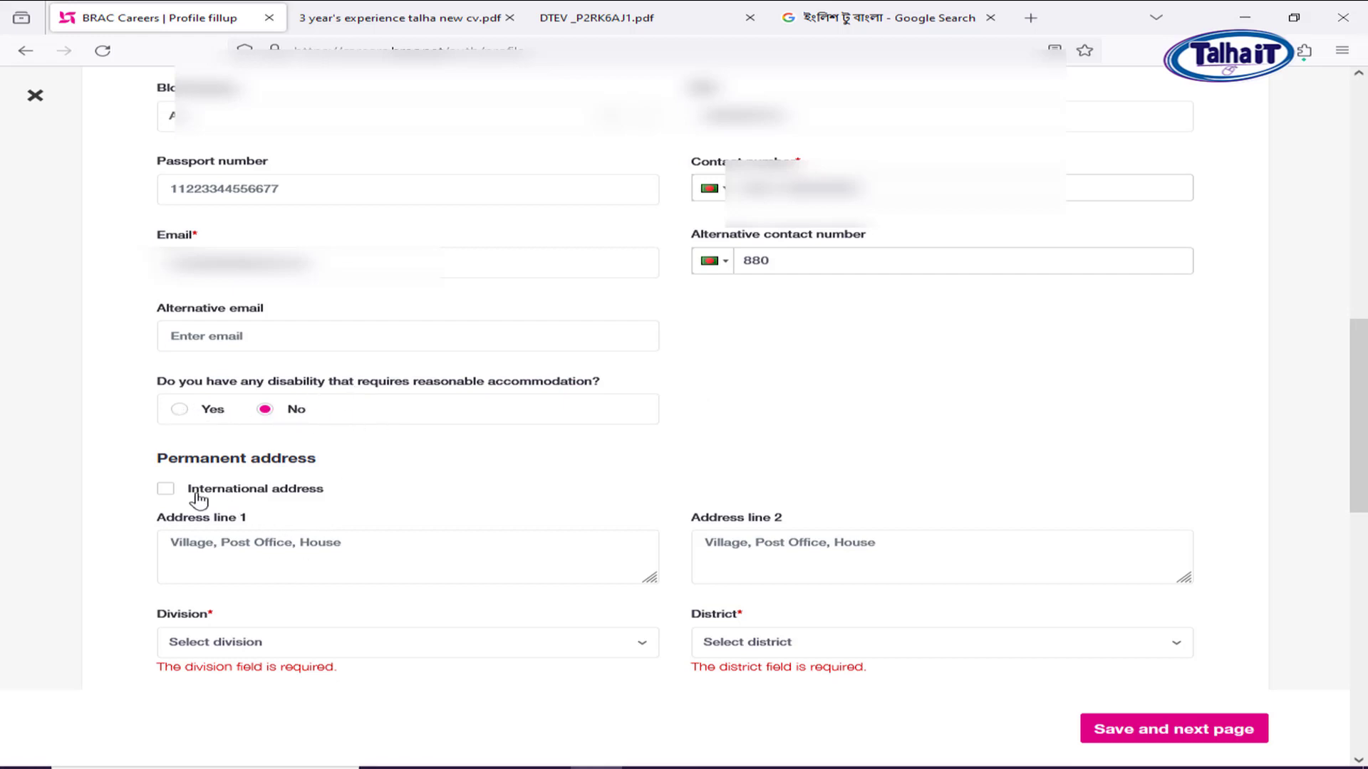
scroll(463, 506, down, 2)
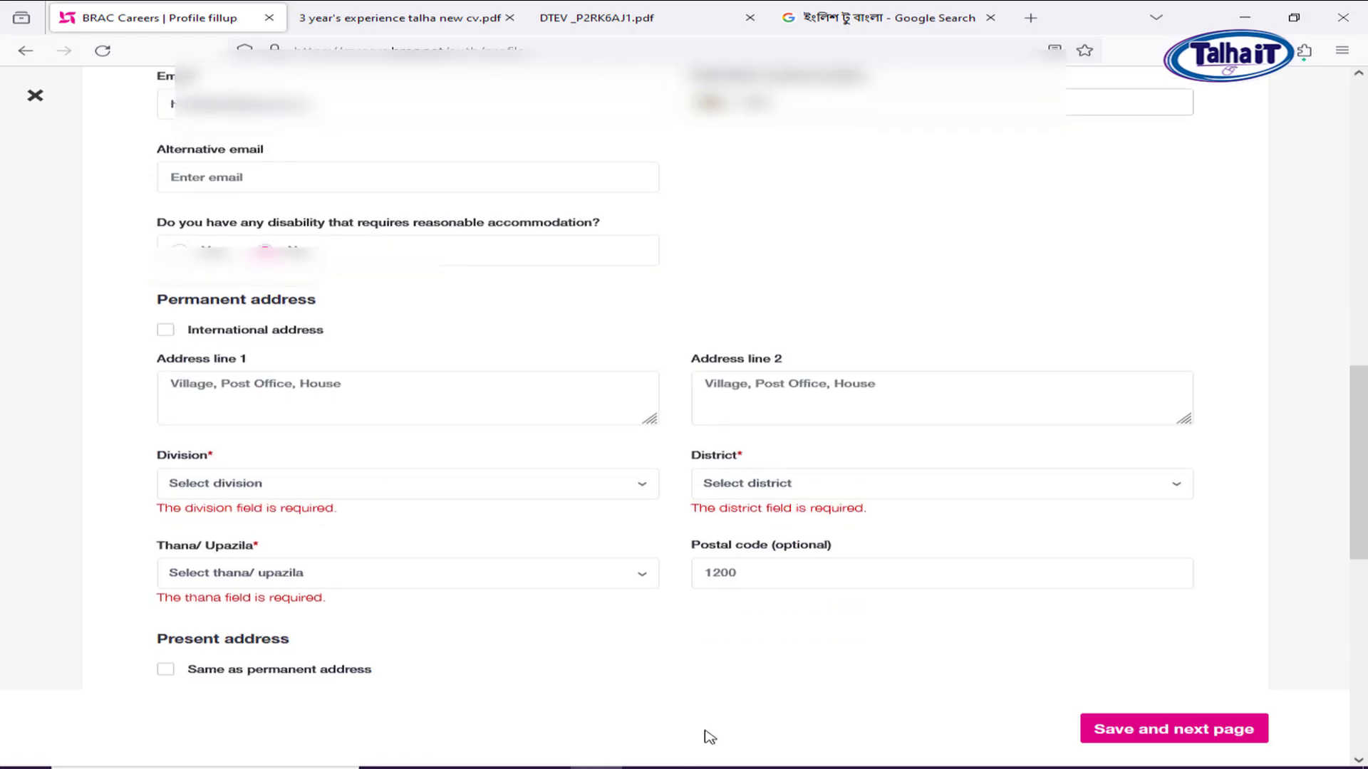
Enter the first and second permanent address lines.
click(272, 389)
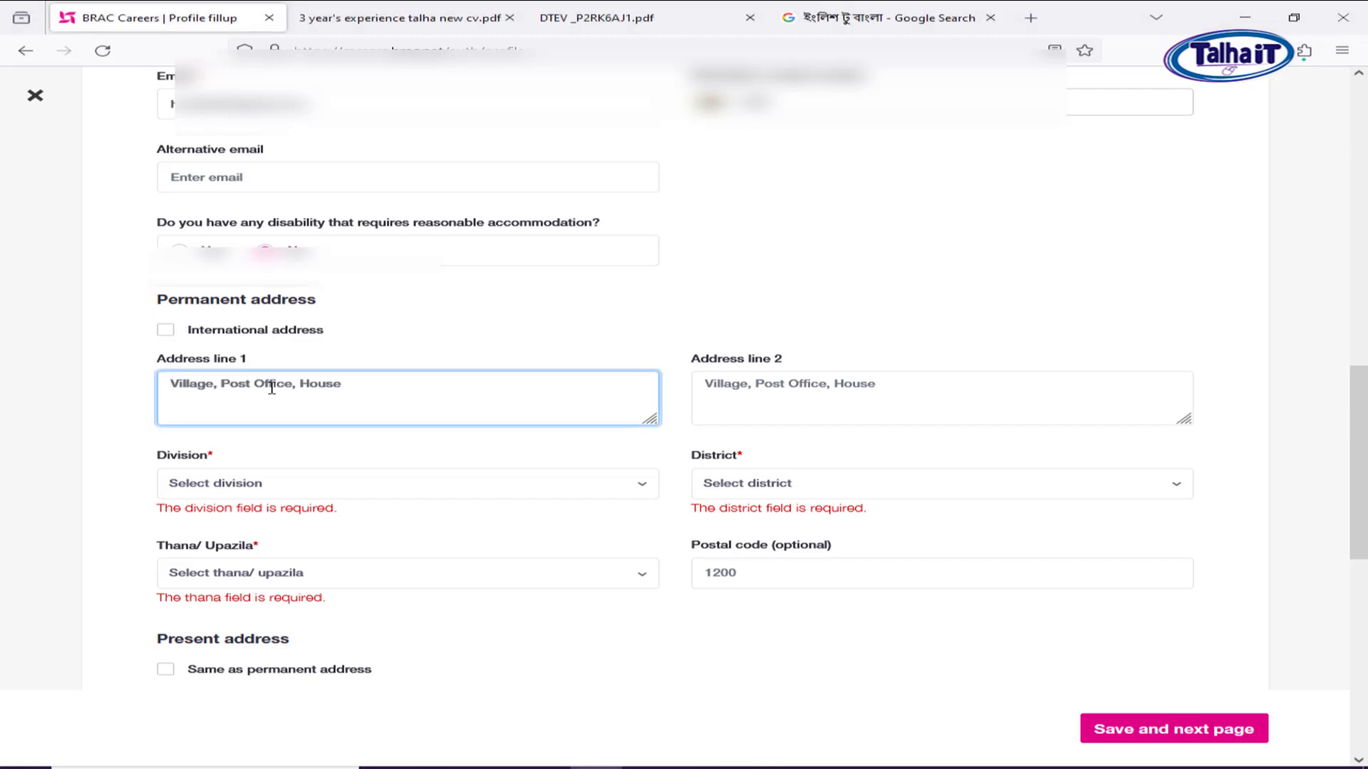
text(s)
key(BackSpace)
key(BackSpace)
key(BackSpace)
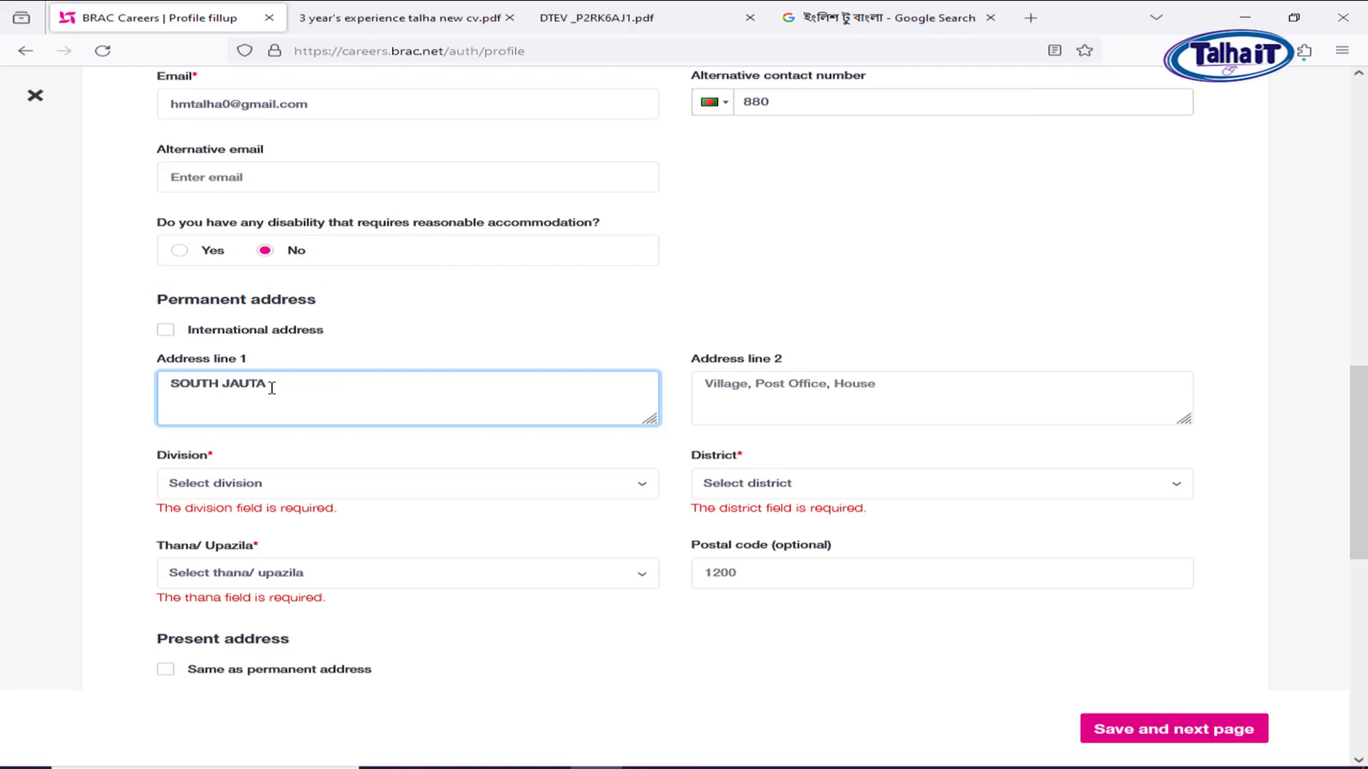
click(897, 395)
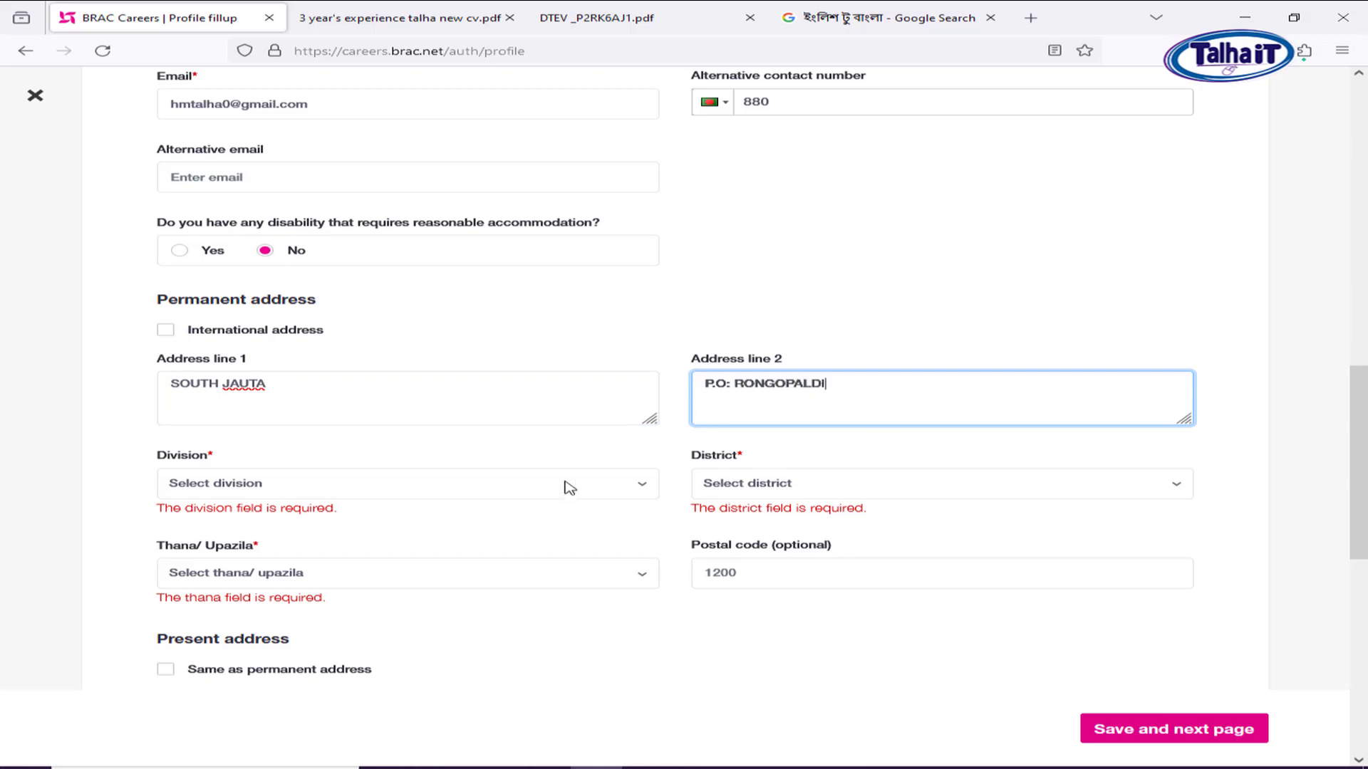
Choose the permanent address division, district and thana/upazila, and enter the postal code.
click(506, 483)
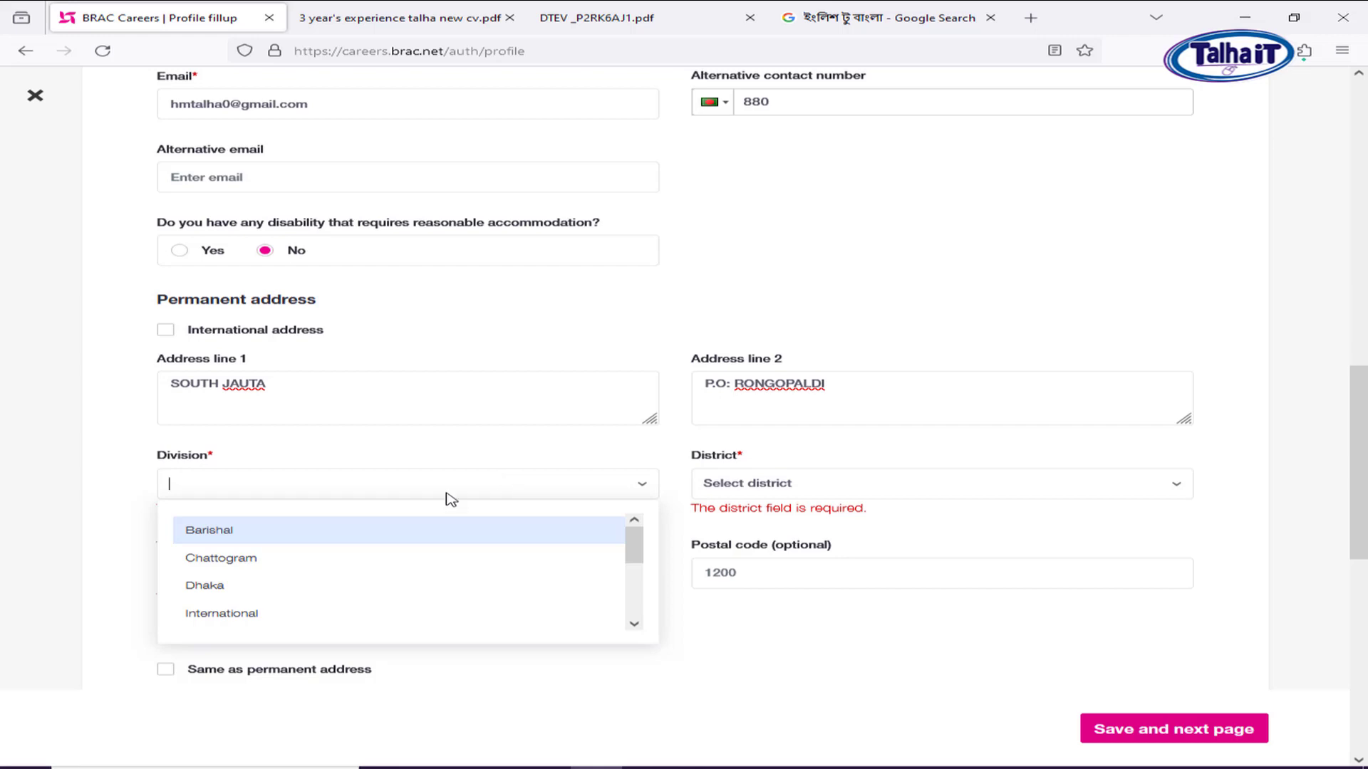
click(339, 530)
click(823, 488)
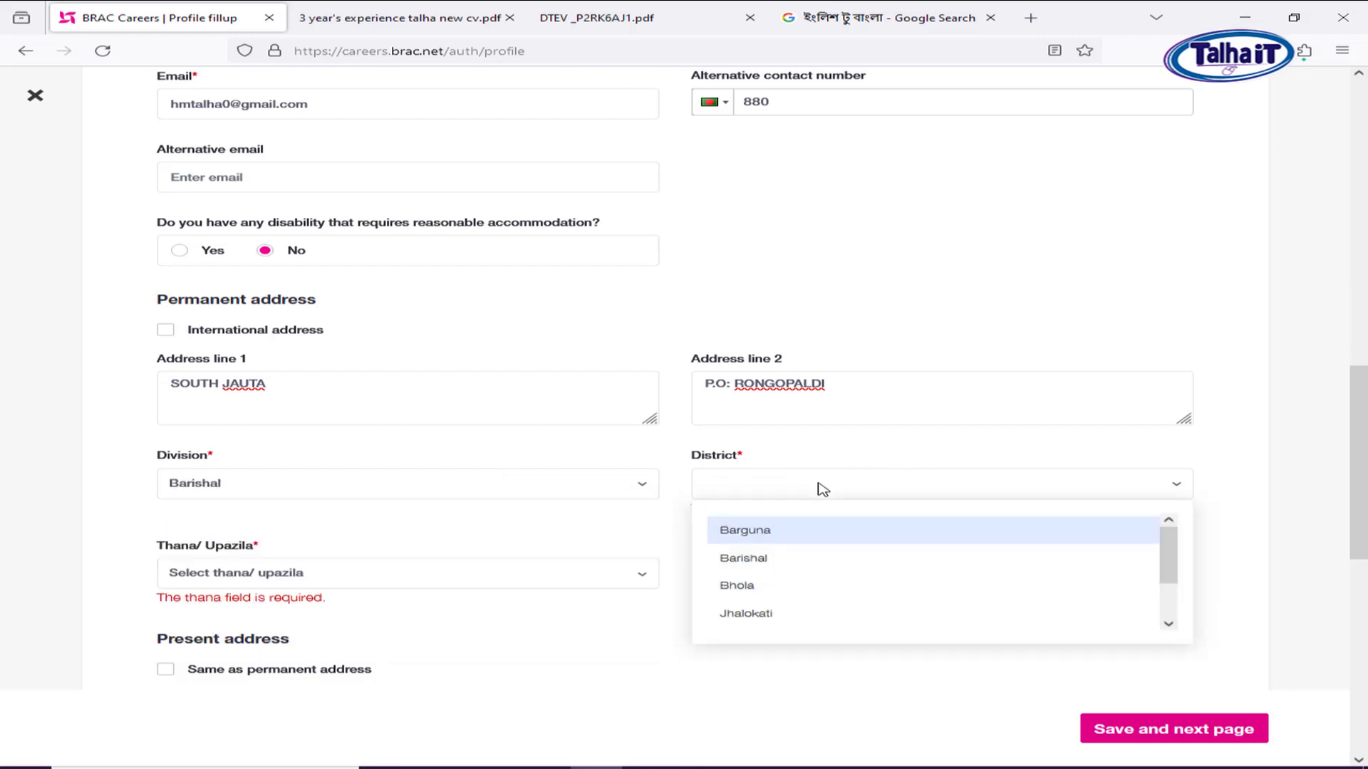
text(D)
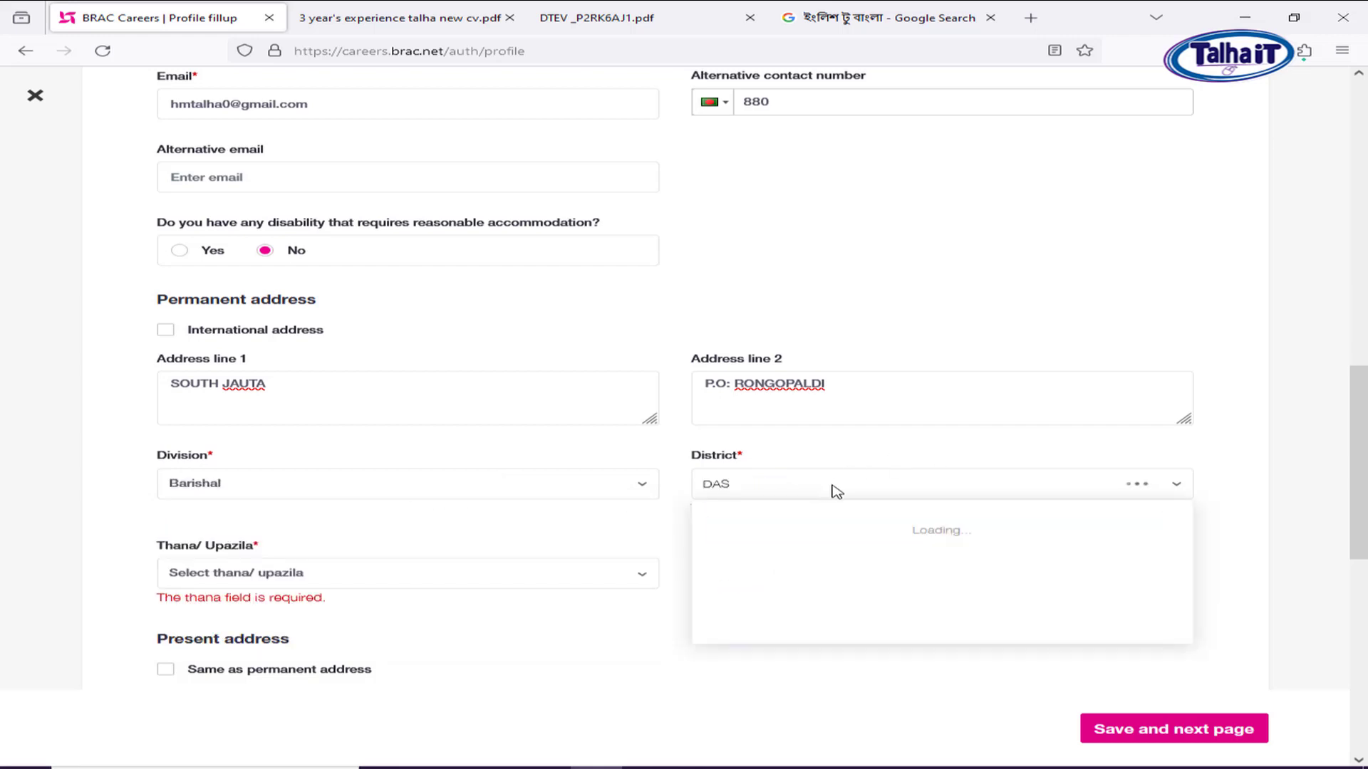
text(AS)
key(BackSpace)
key(BackSpace)
key(BackSpace)
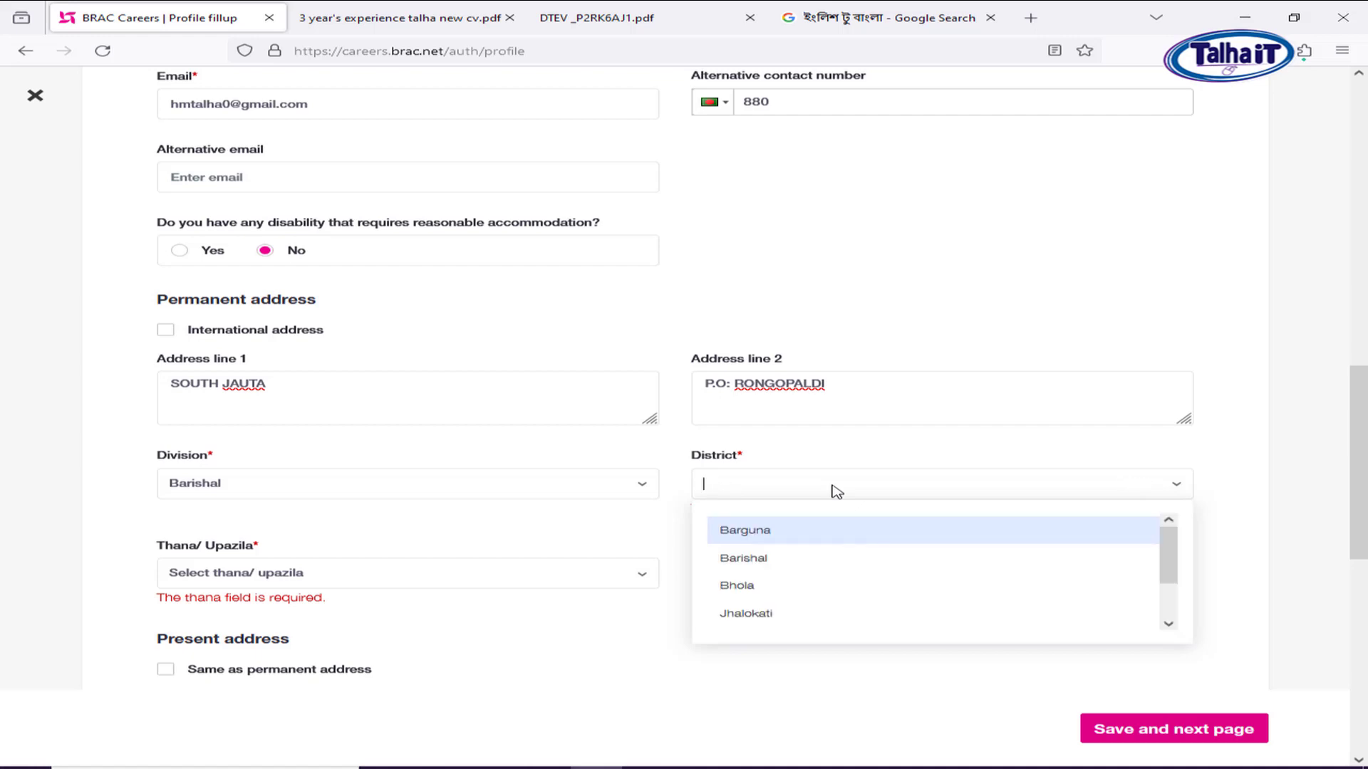
text(PAT)
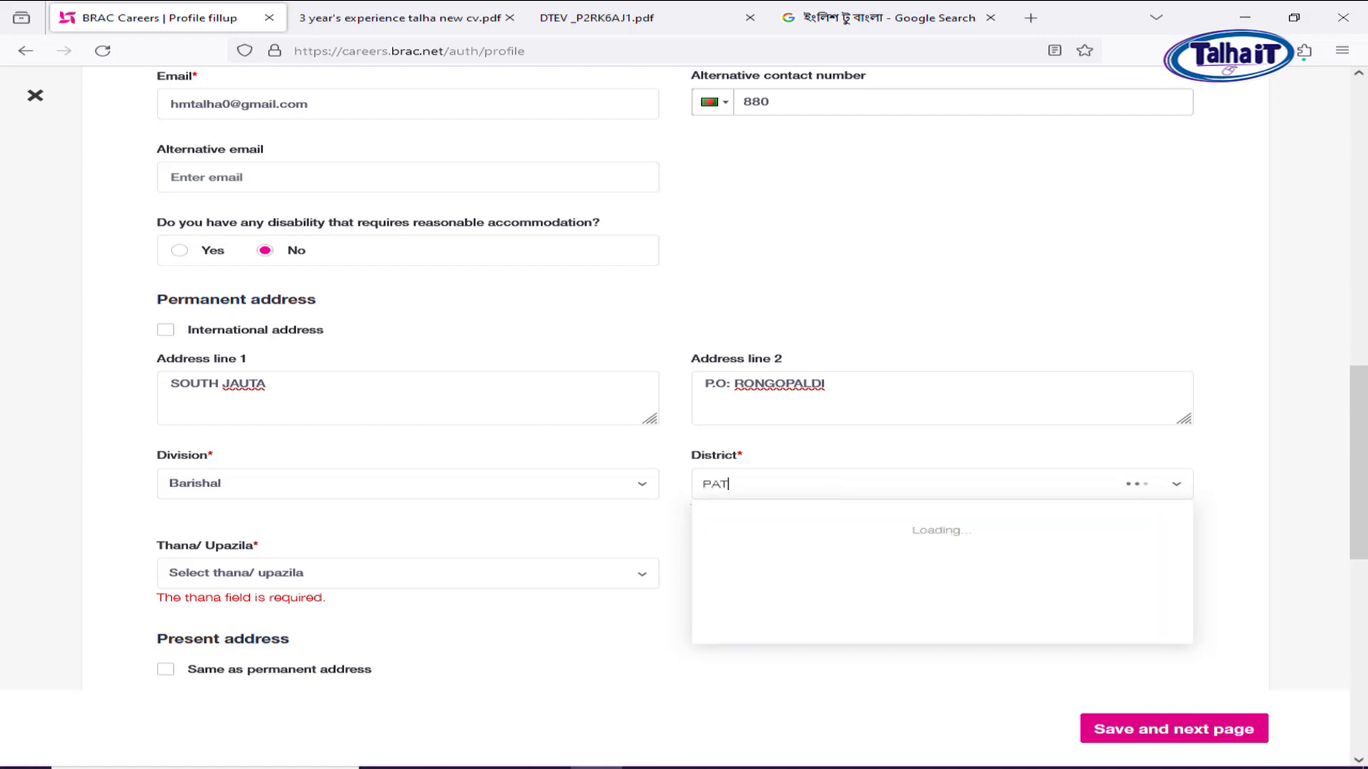
click(783, 532)
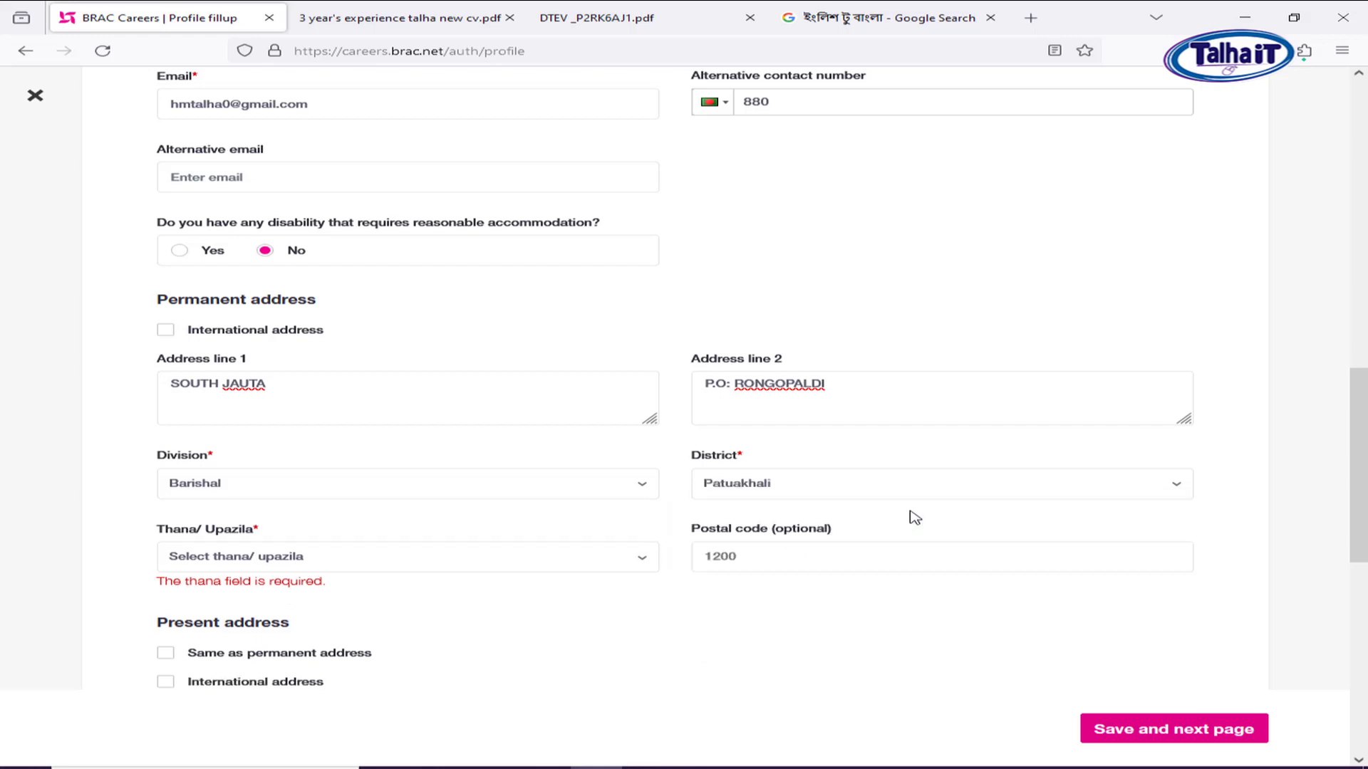
scroll(928, 491, down, 1)
click(240, 490)
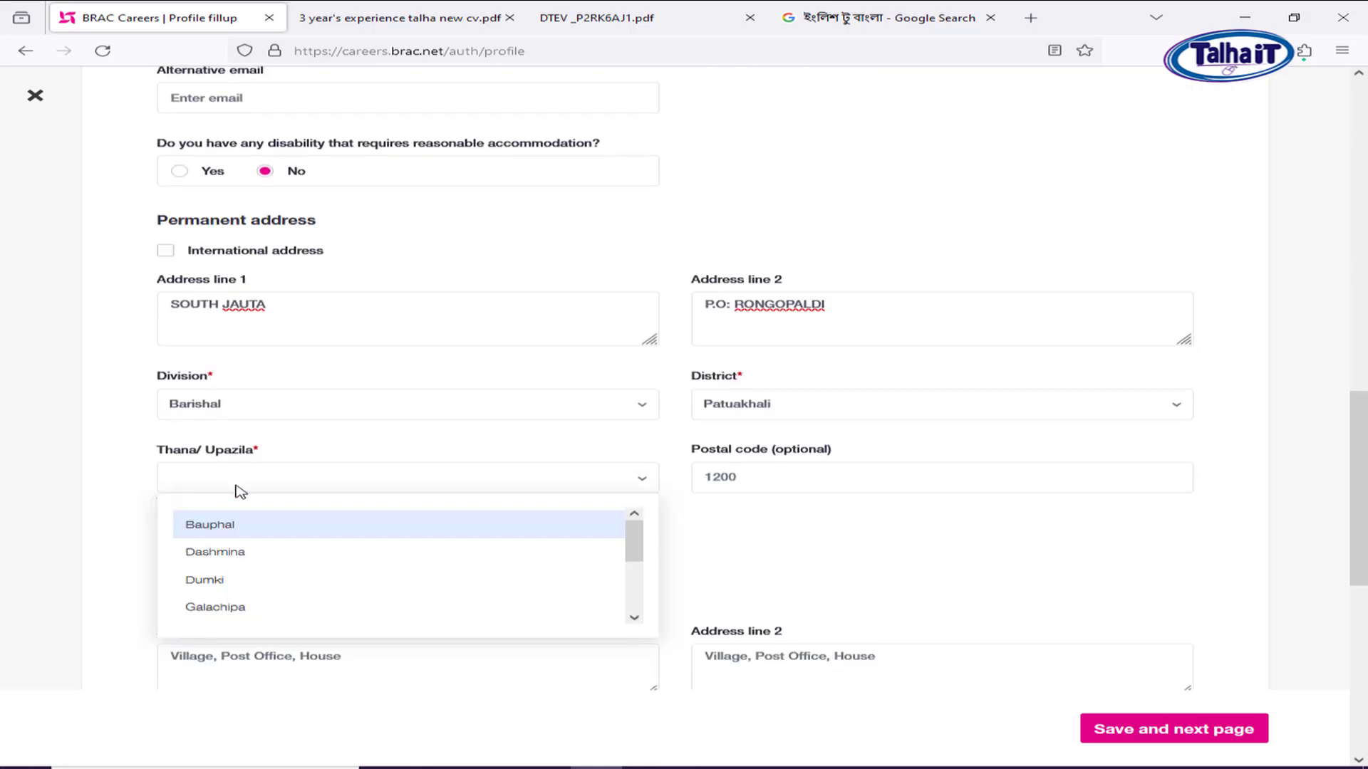
click(244, 554)
click(761, 480)
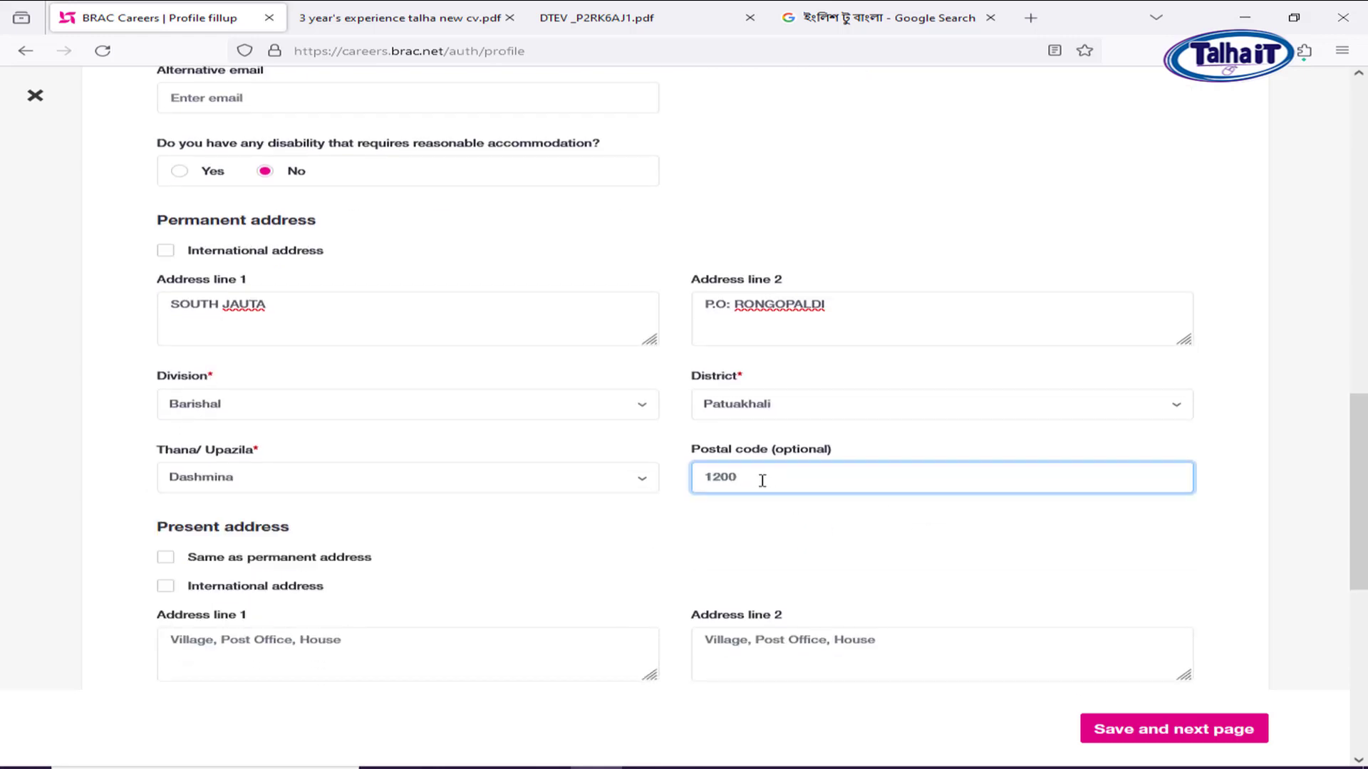
text(8630)
scroll(118, 417, down, 1)
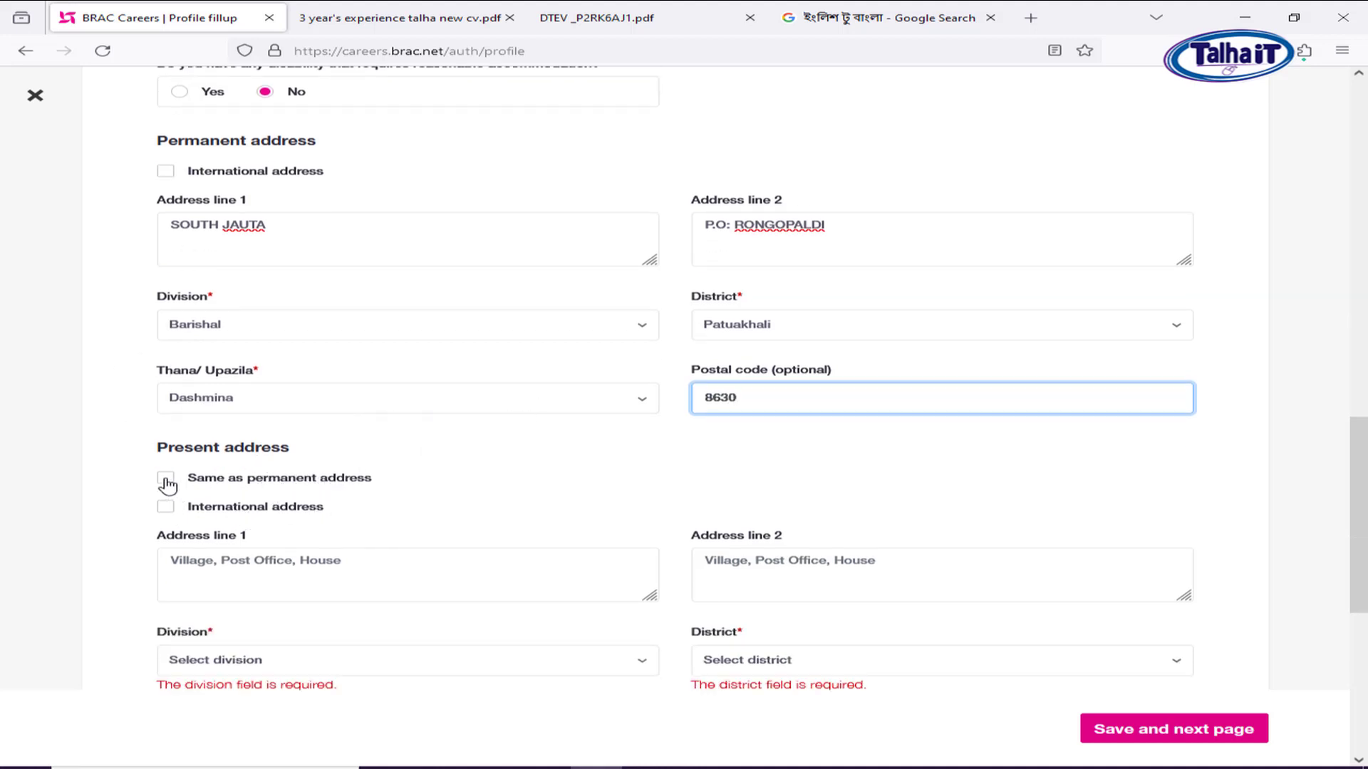
Fill in both present address lines.
click(264, 561)
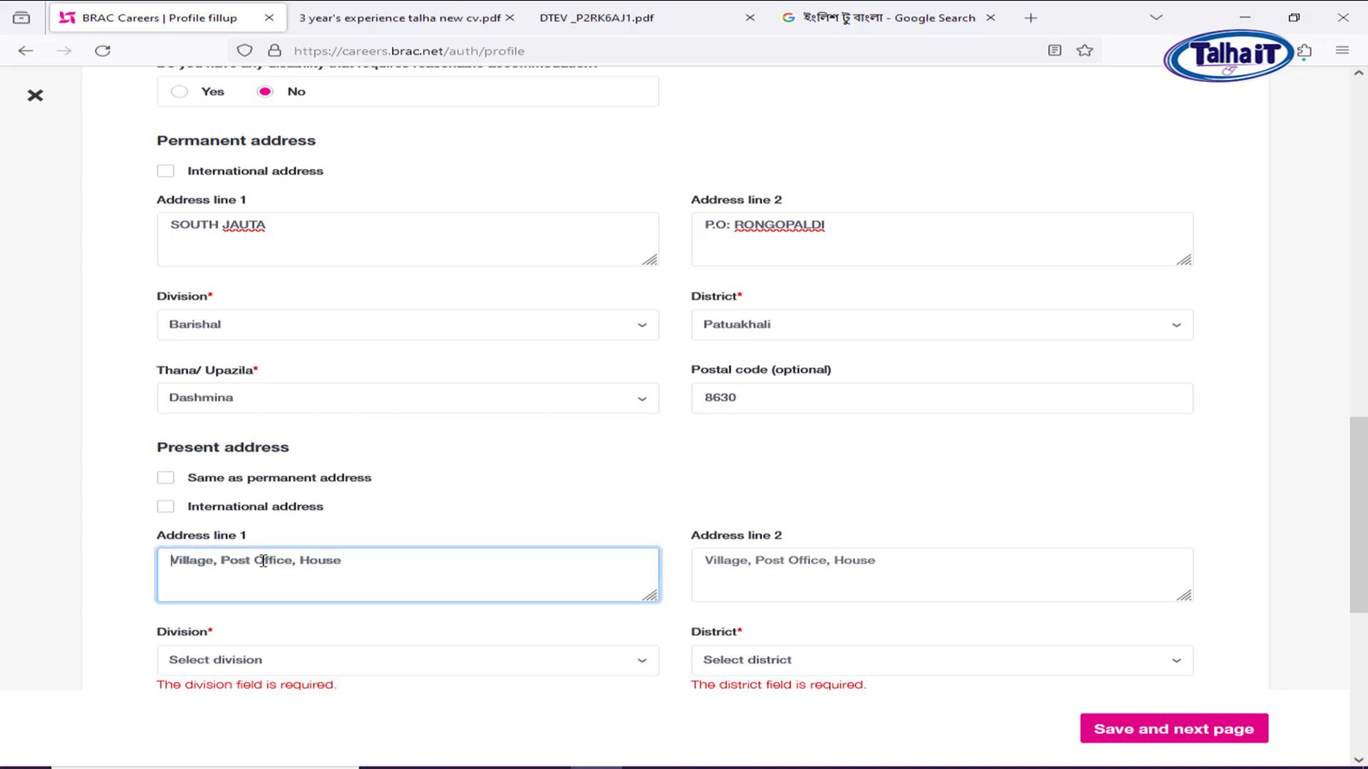
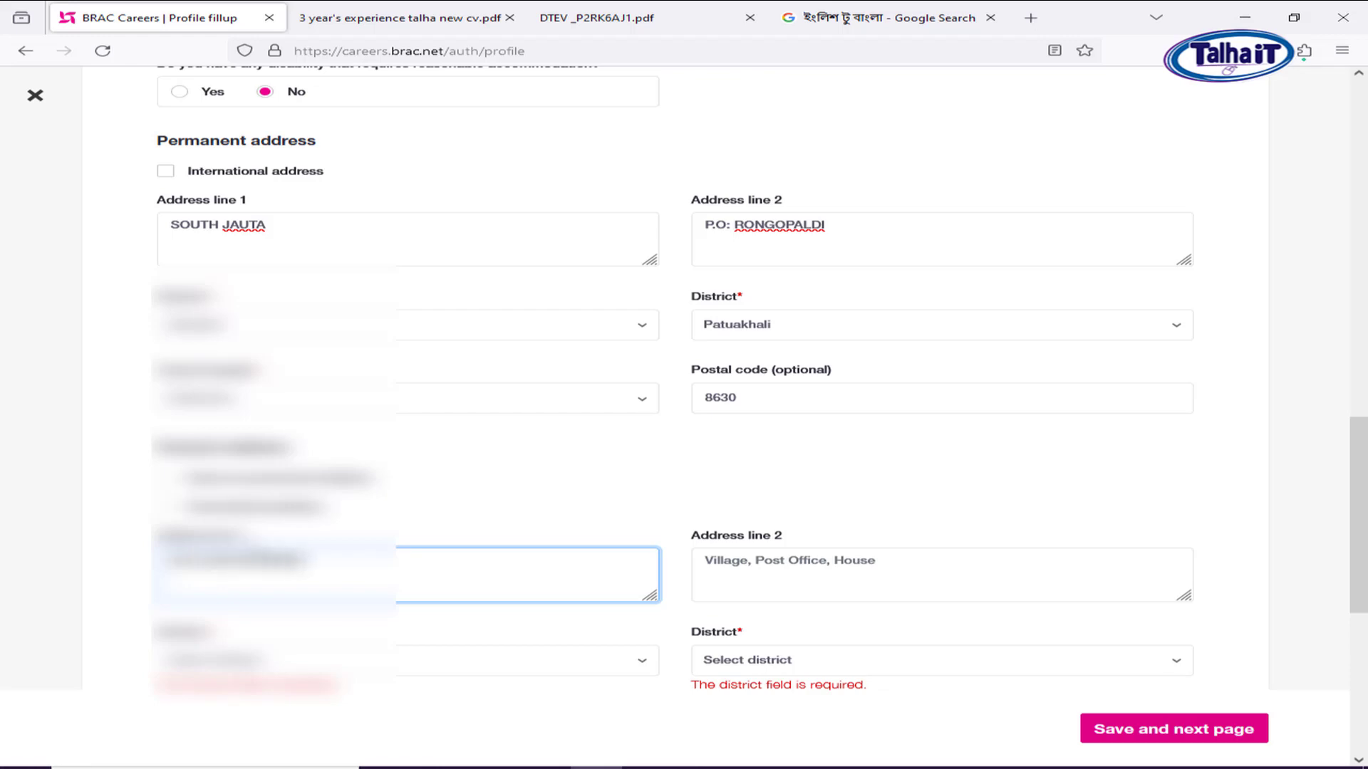
key(Tab)
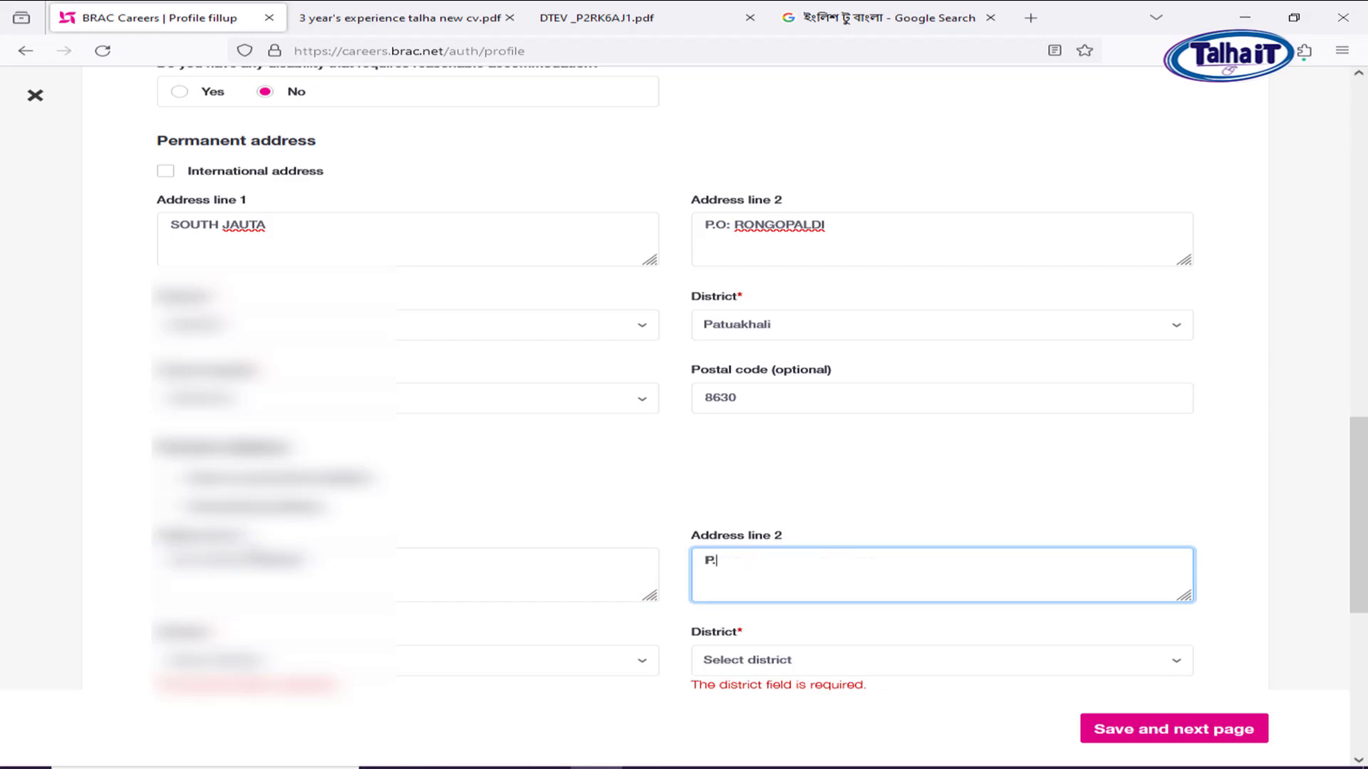
key(Tab)
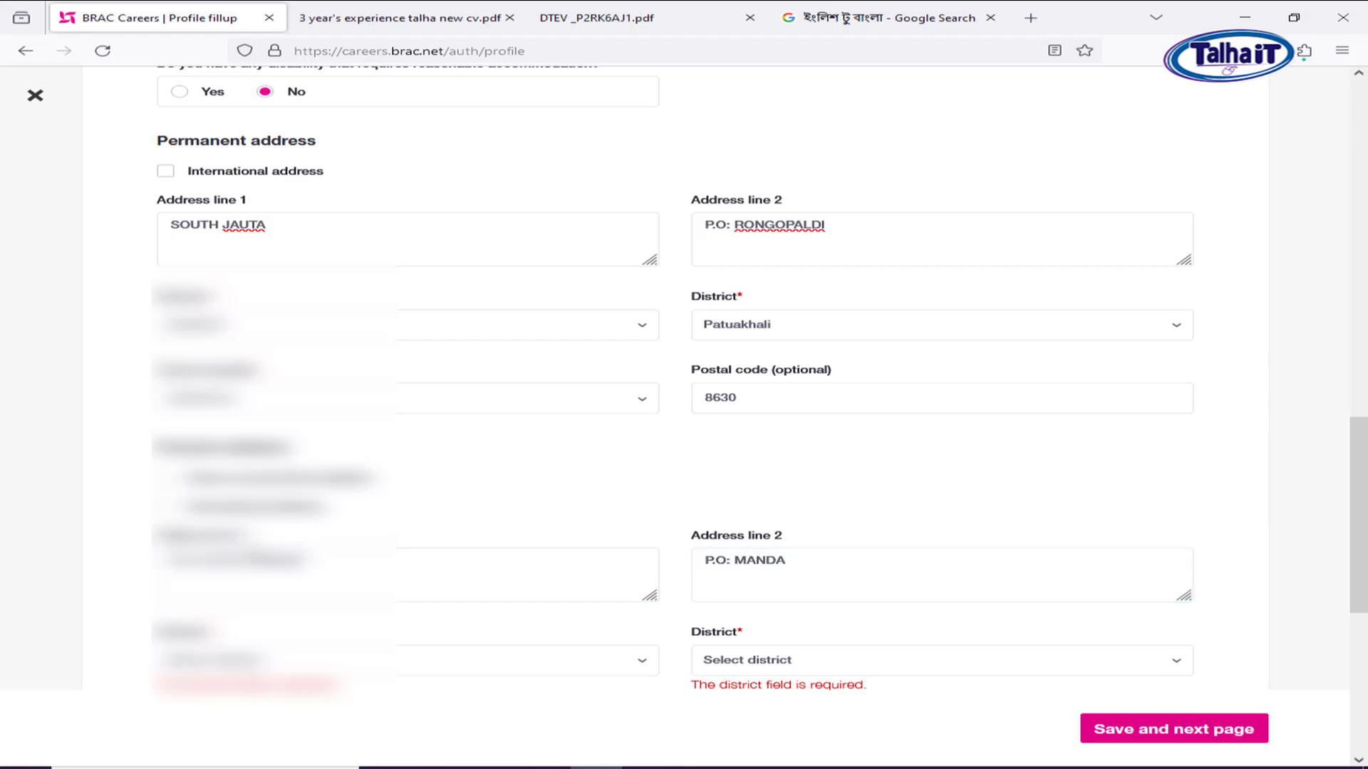
scroll(271, 552, down, 3)
Set present address division, district Dhaka, thana and postal code 1214, then save basic info.
click(251, 426)
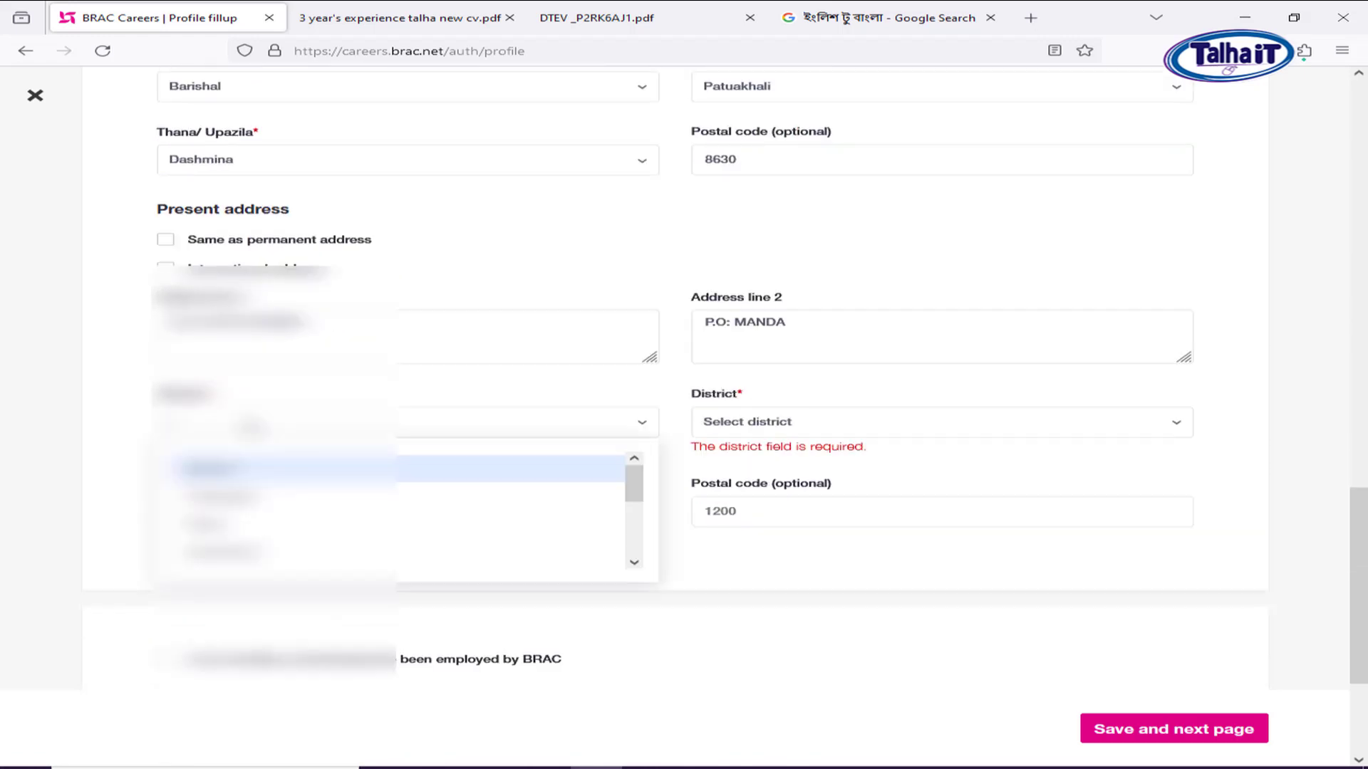
click(235, 527)
click(827, 428)
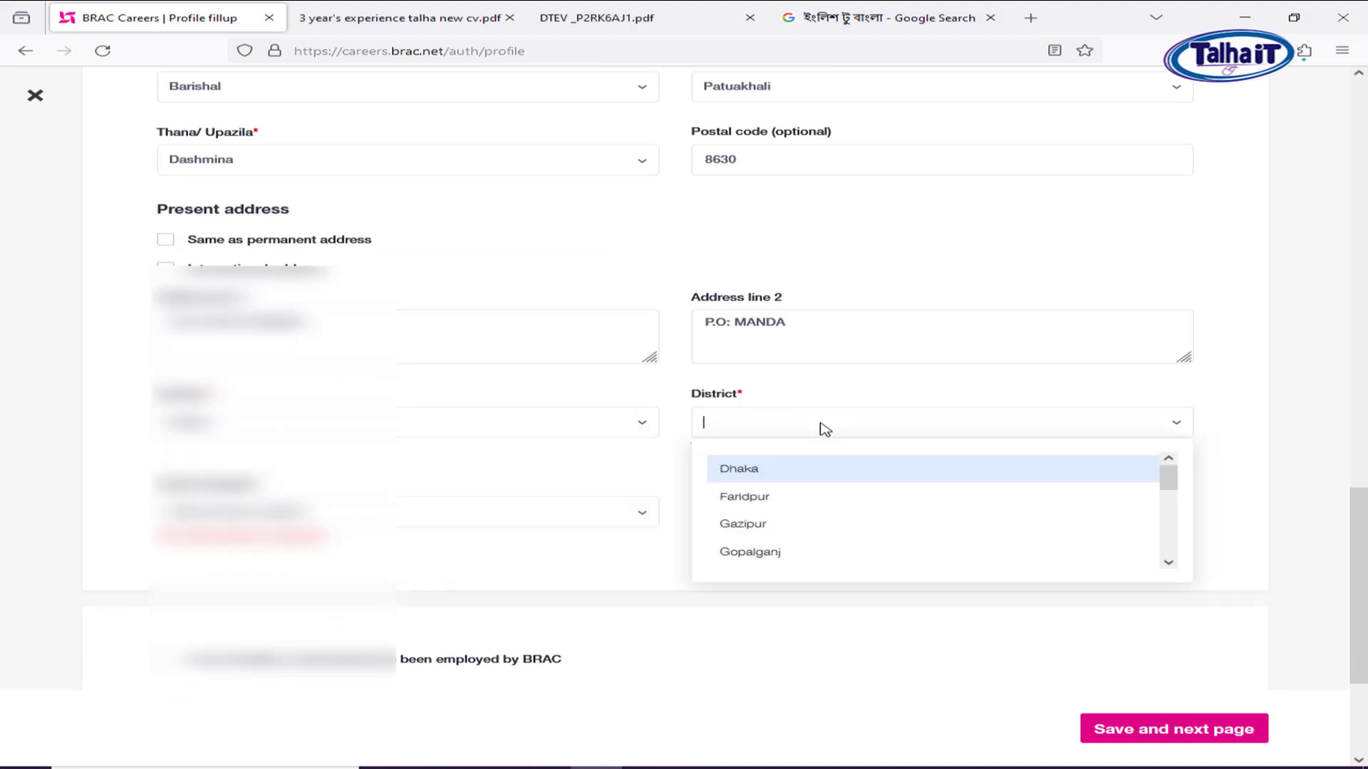
click(765, 476)
click(300, 499)
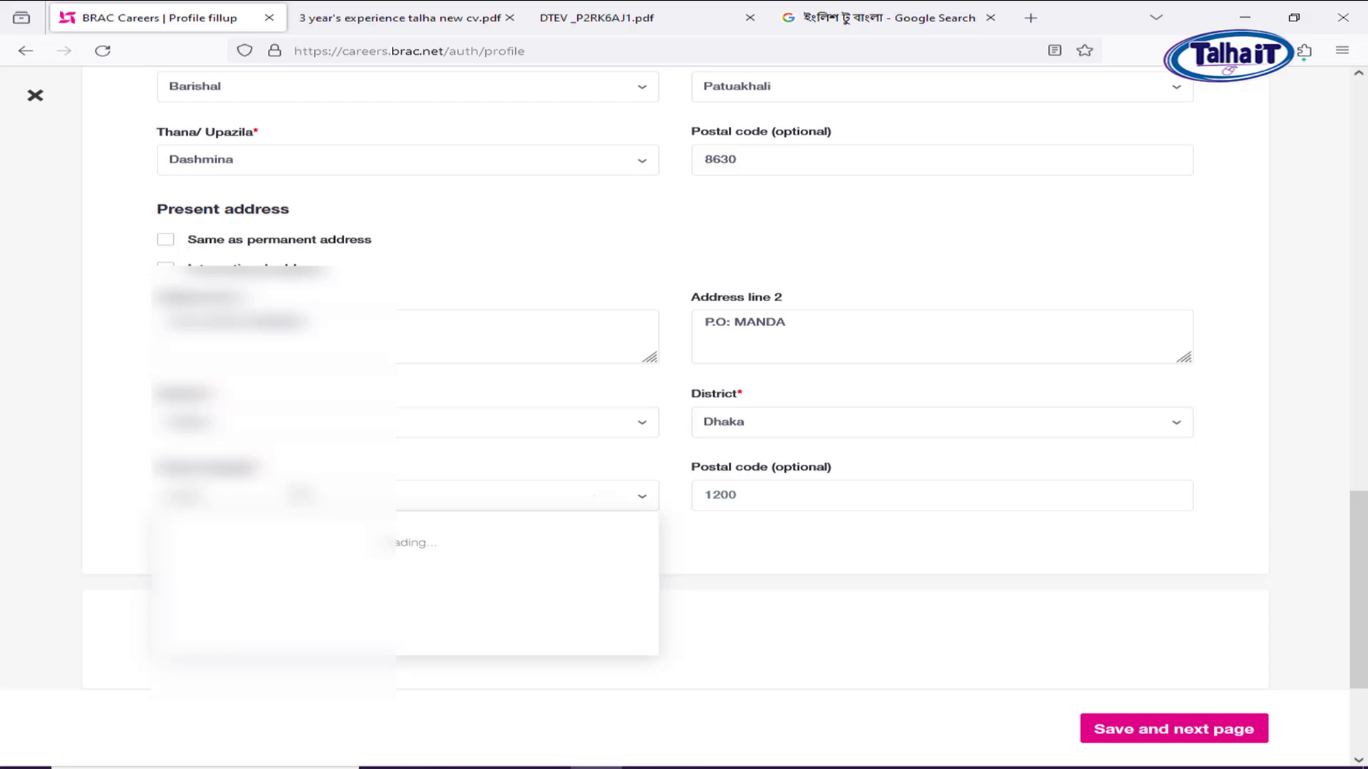
click(282, 552)
click(761, 505)
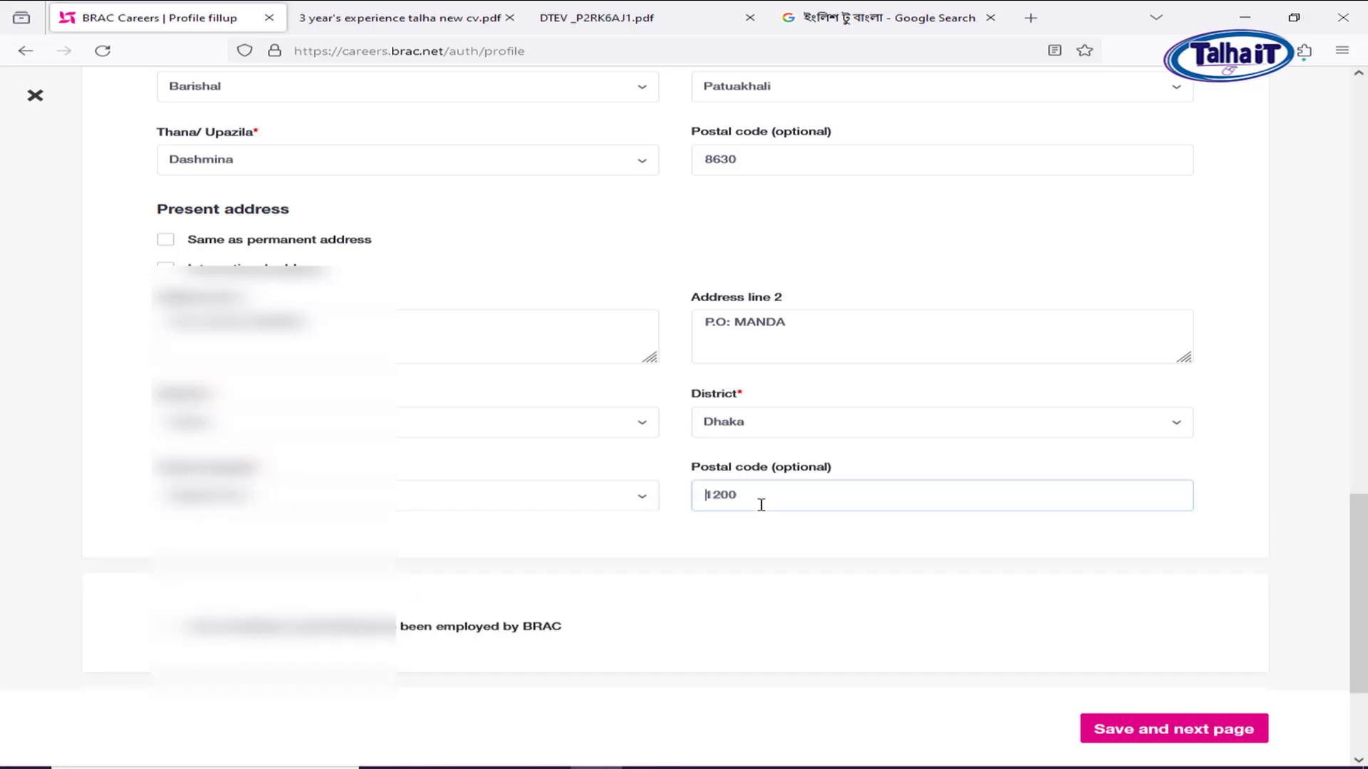
key(Delete)
key(Delete)
key(Delete)
key(Delete)
text(1214)
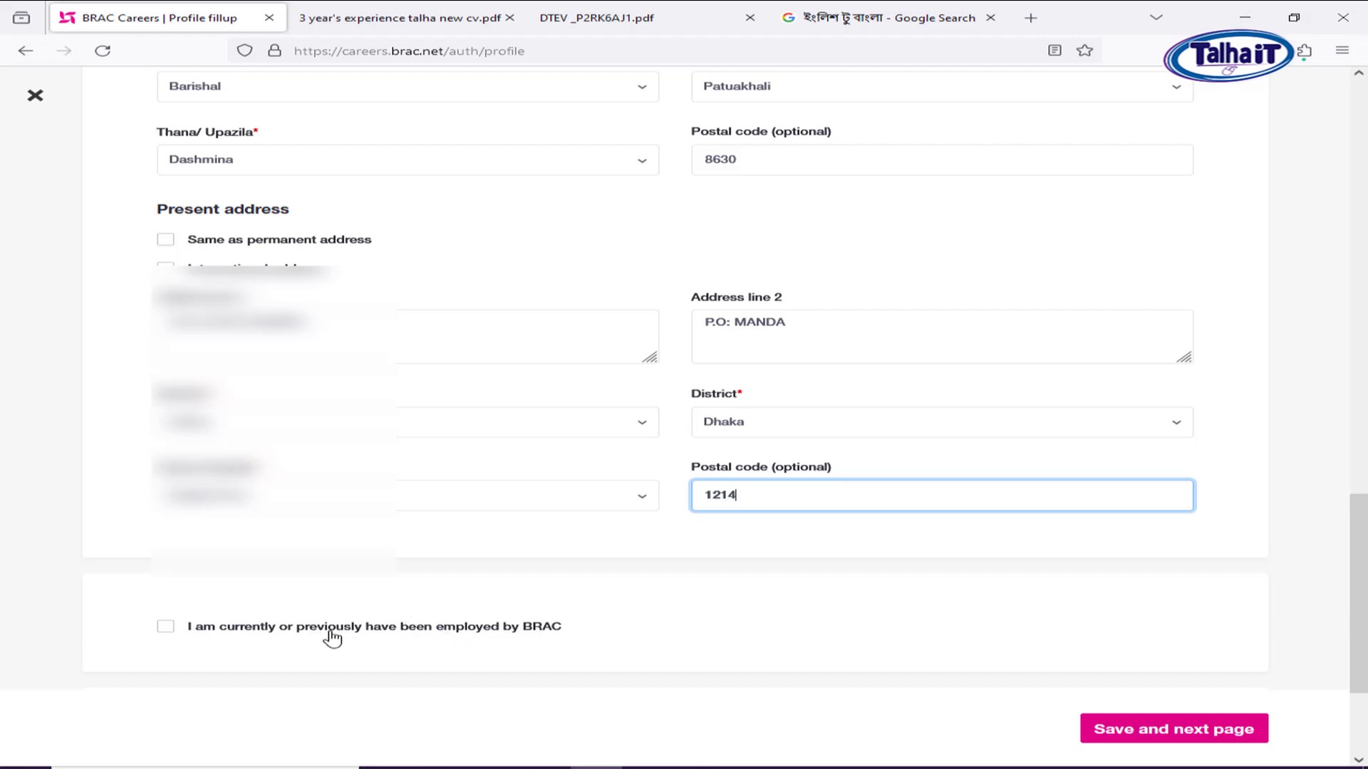
click(1208, 738)
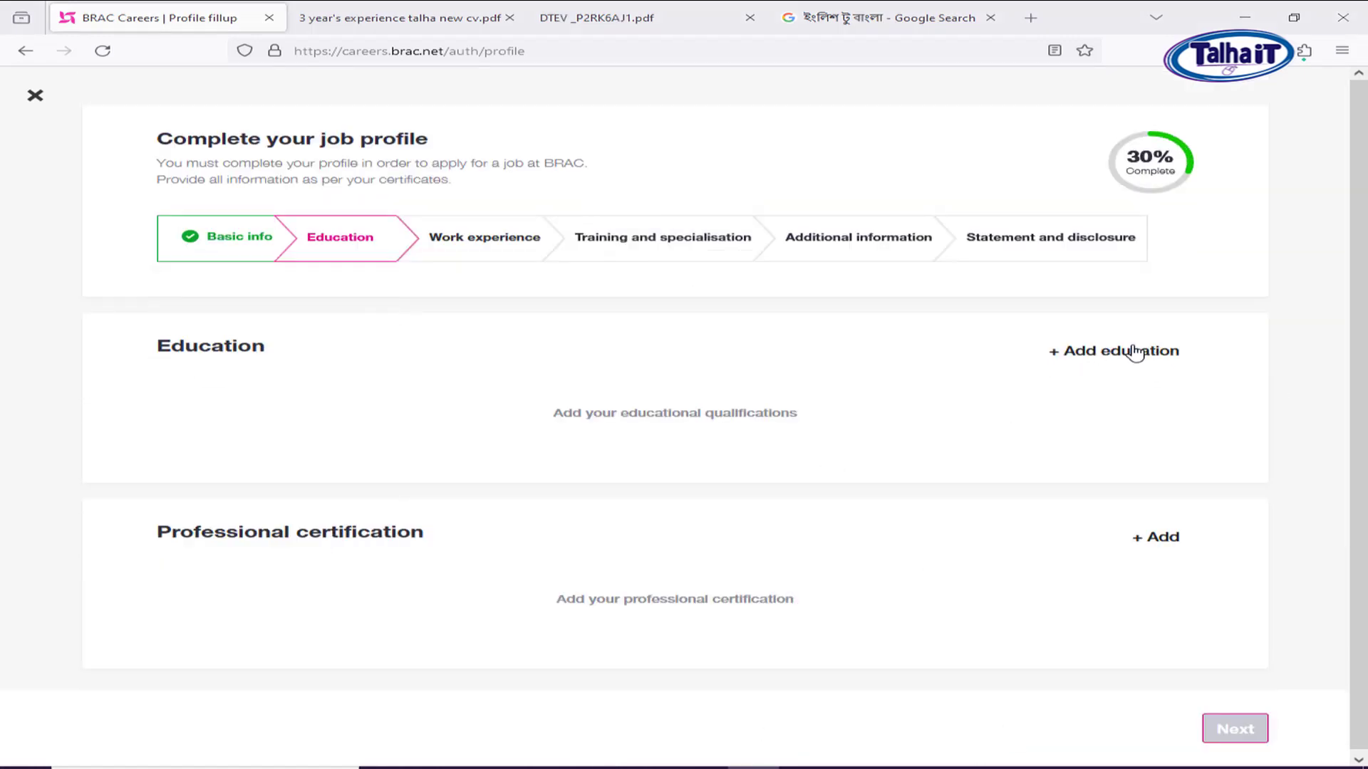
click(1221, 361)
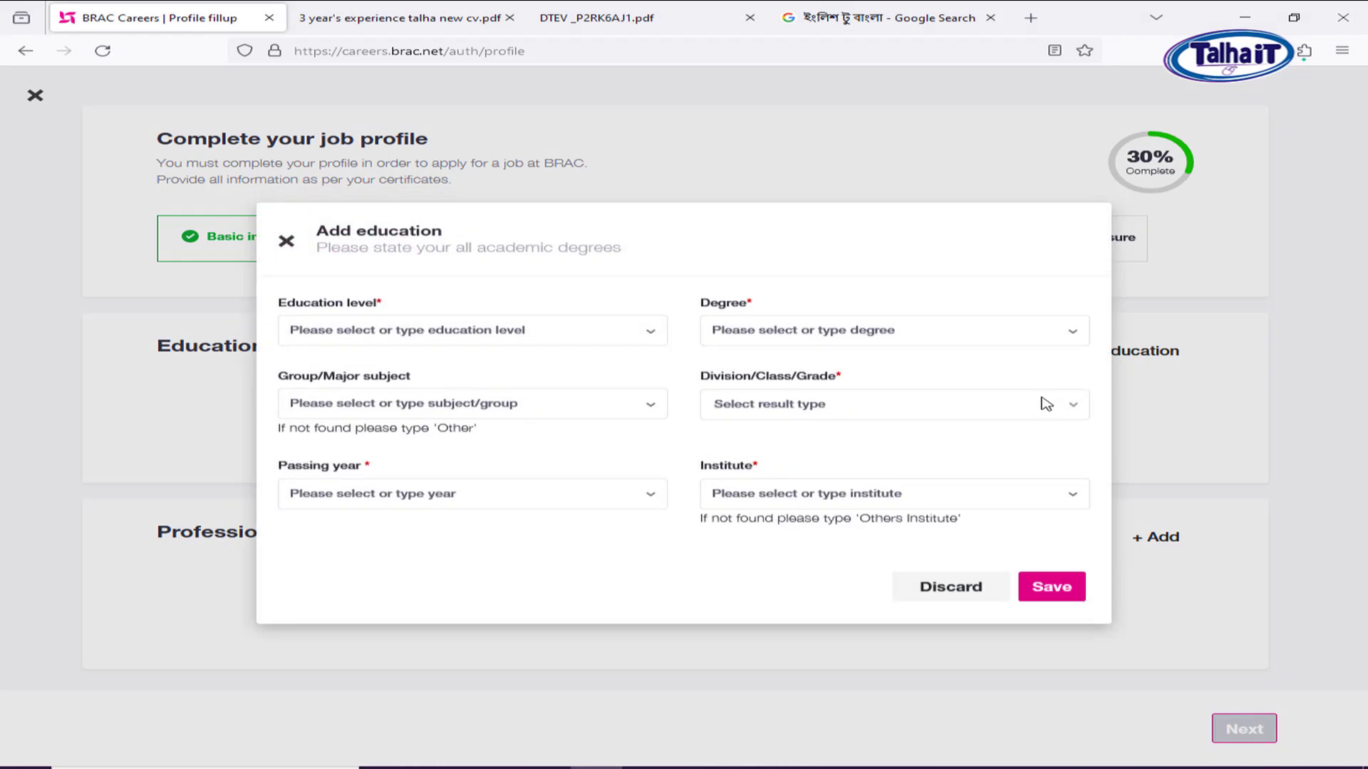
Set education level Secondary, degree DAKHIL, group Other with subject HUMANITIES.
click(392, 334)
mouse_move(648, 404)
mouse_down()
mouse_move(644, 448)
mouse_move(659, 396)
mouse_move(656, 412)
mouse_move(641, 391)
mouse_up()
click(403, 384)
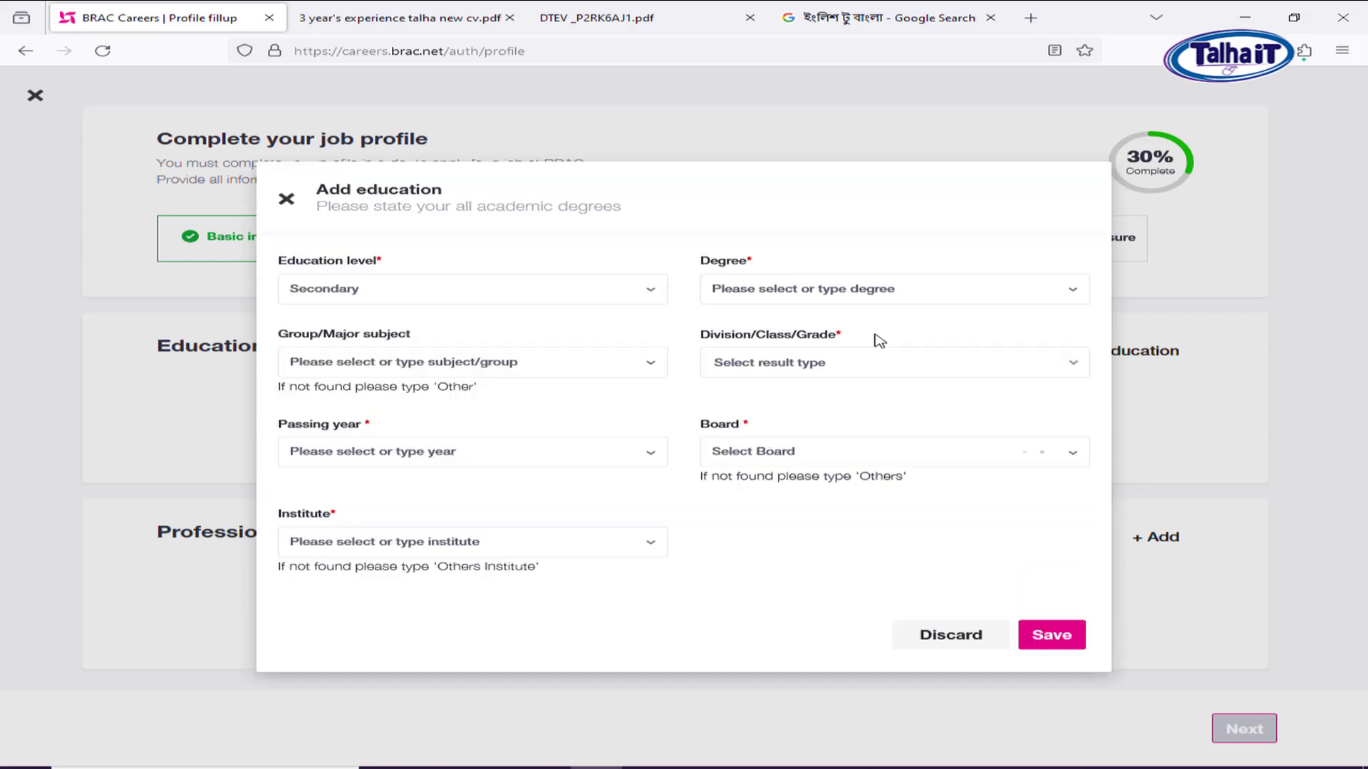
click(831, 289)
click(801, 372)
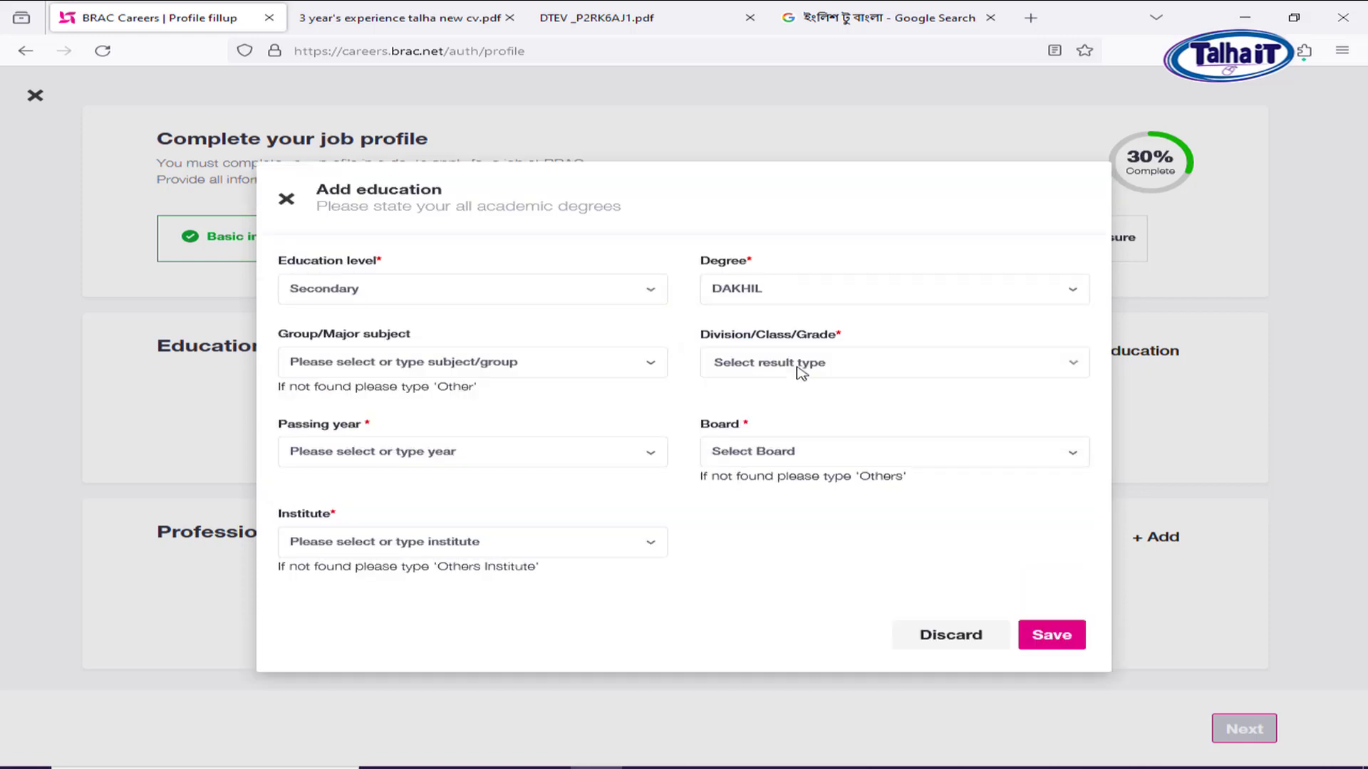
click(389, 363)
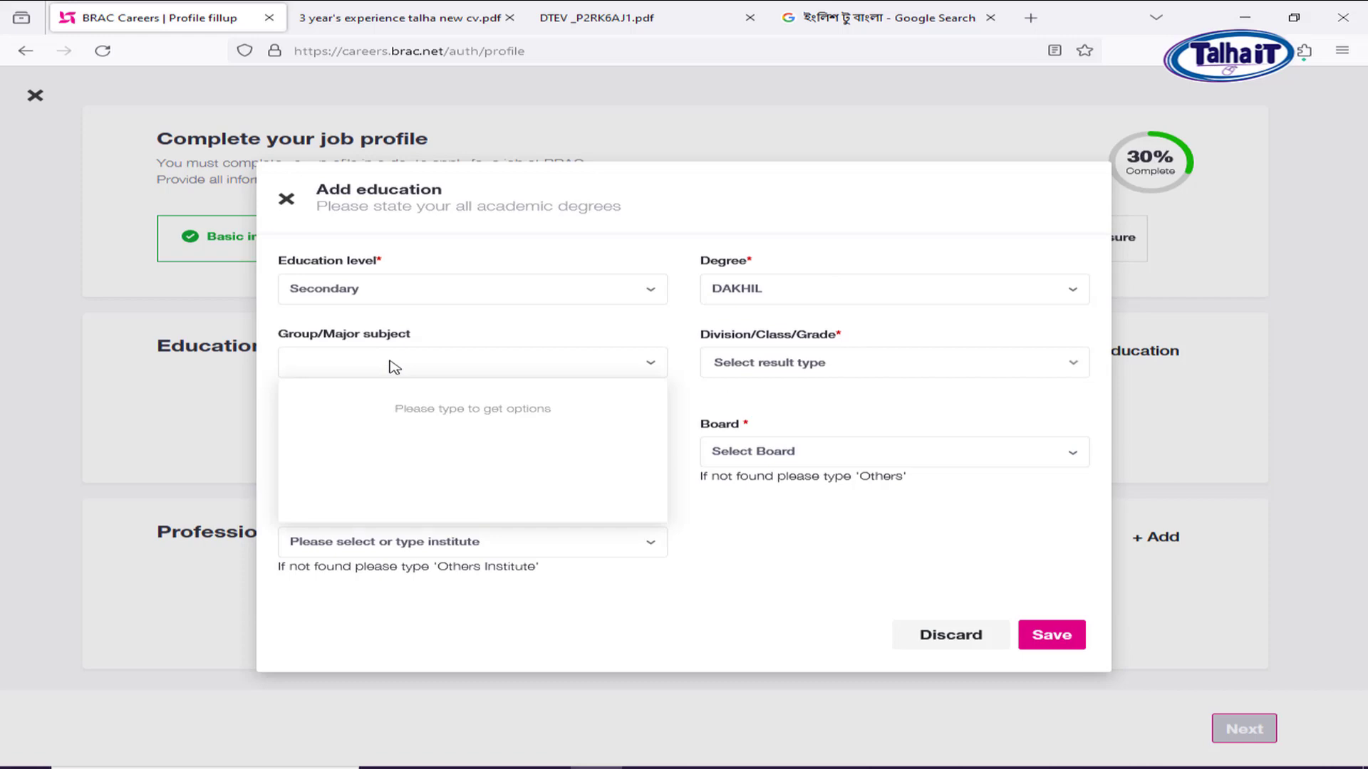
text(OT)
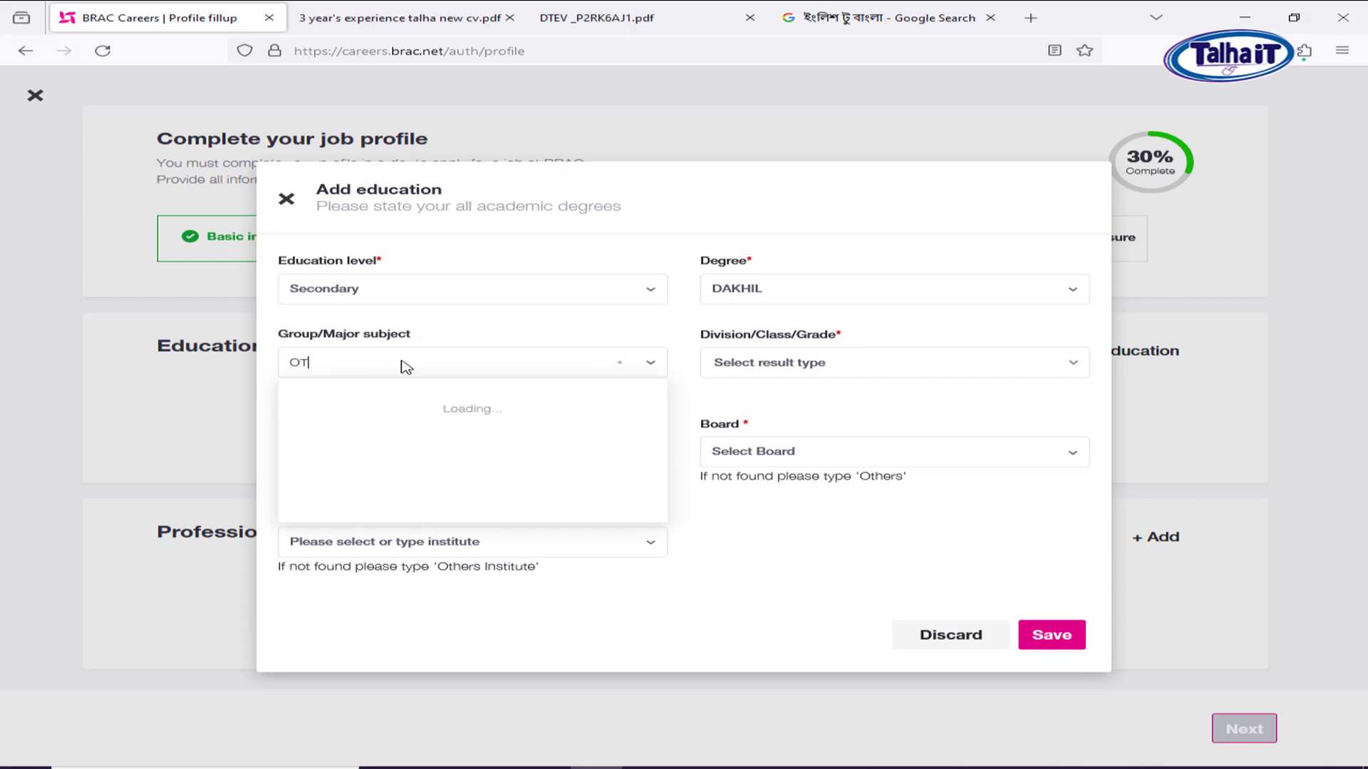
click(375, 409)
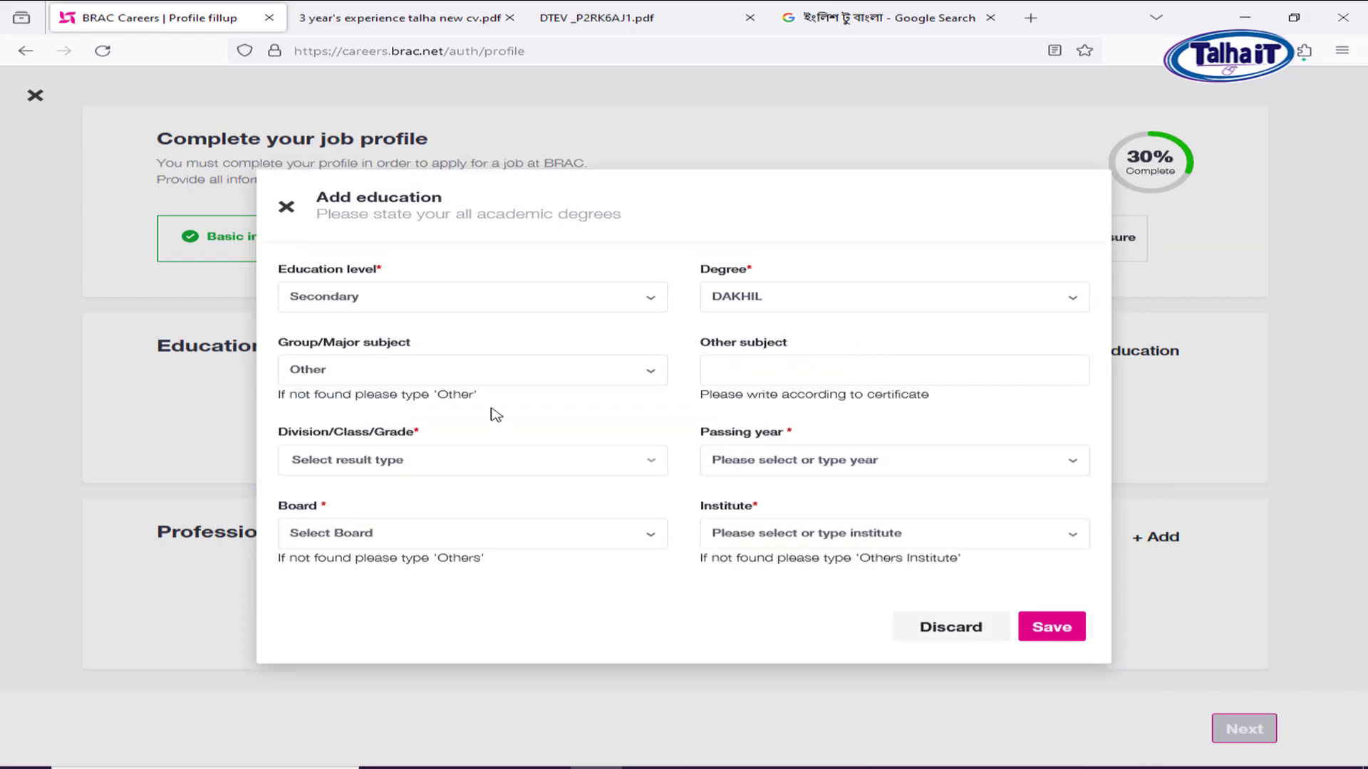
click(765, 367)
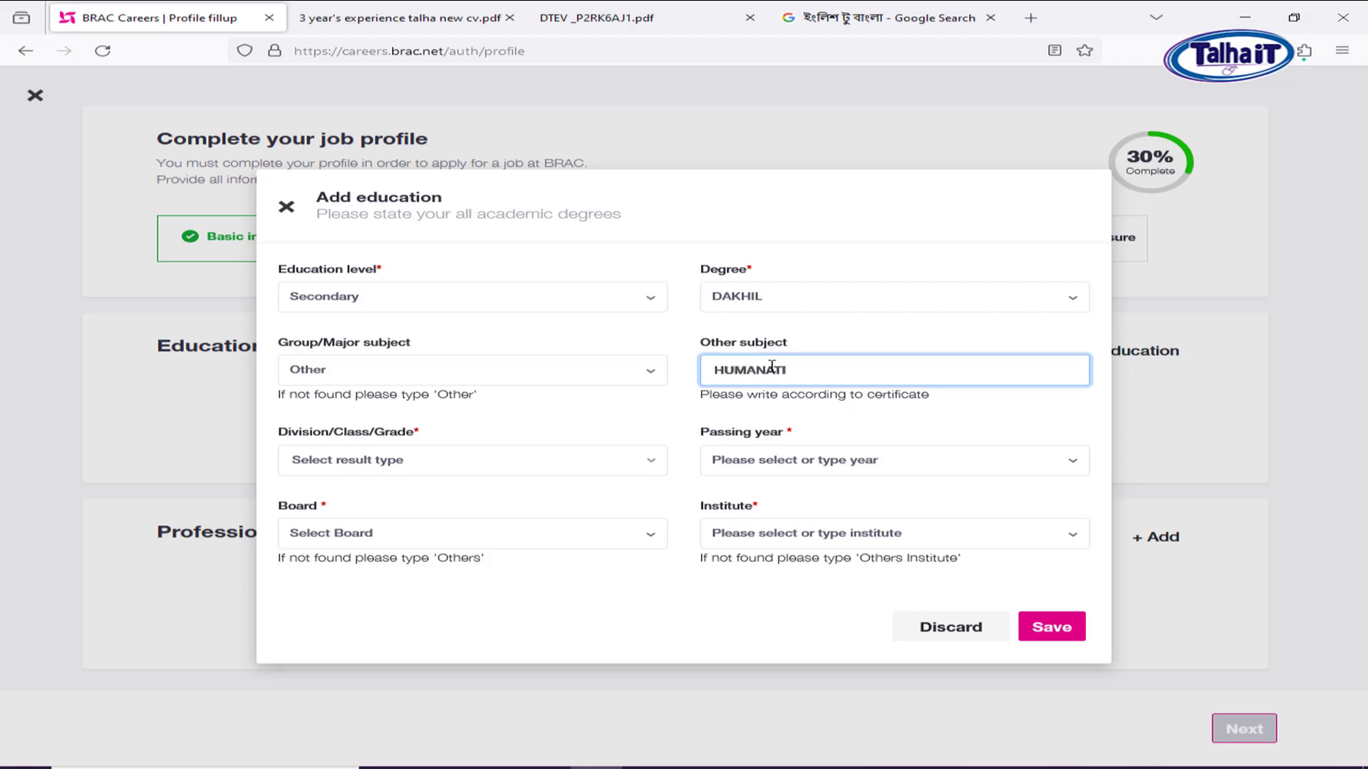
text(HUMANATIES)
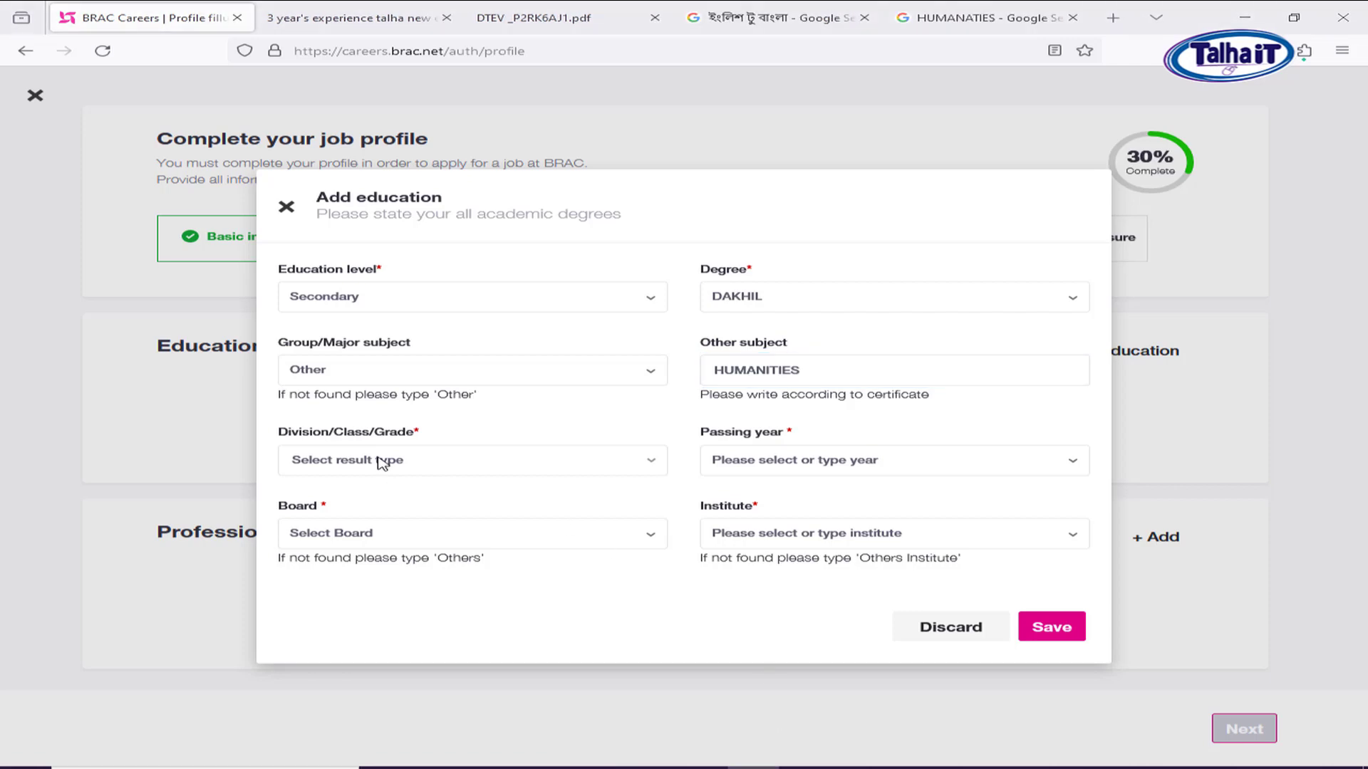
Record the result as Grade, GPA 4.50 of 5.00, passed 2015, Madrasah Board.
click(395, 463)
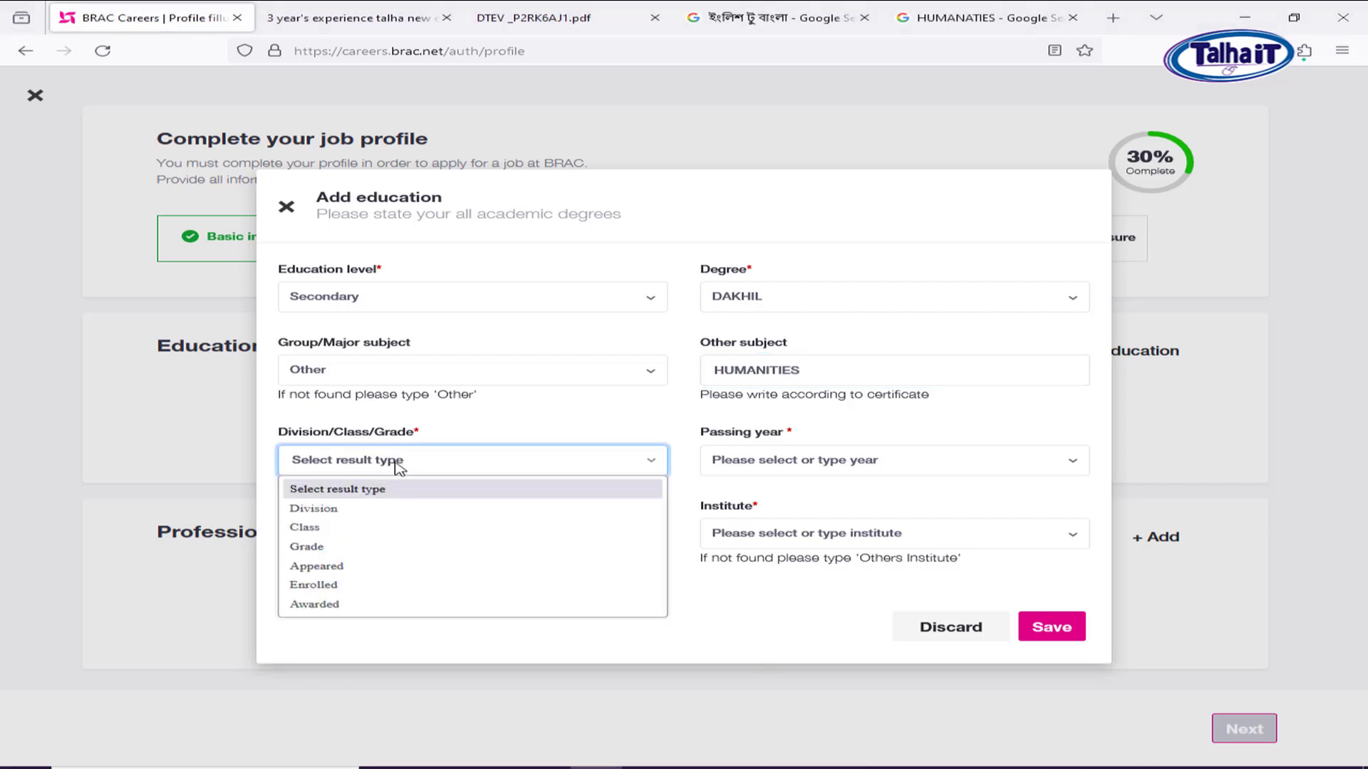
click(339, 550)
click(822, 422)
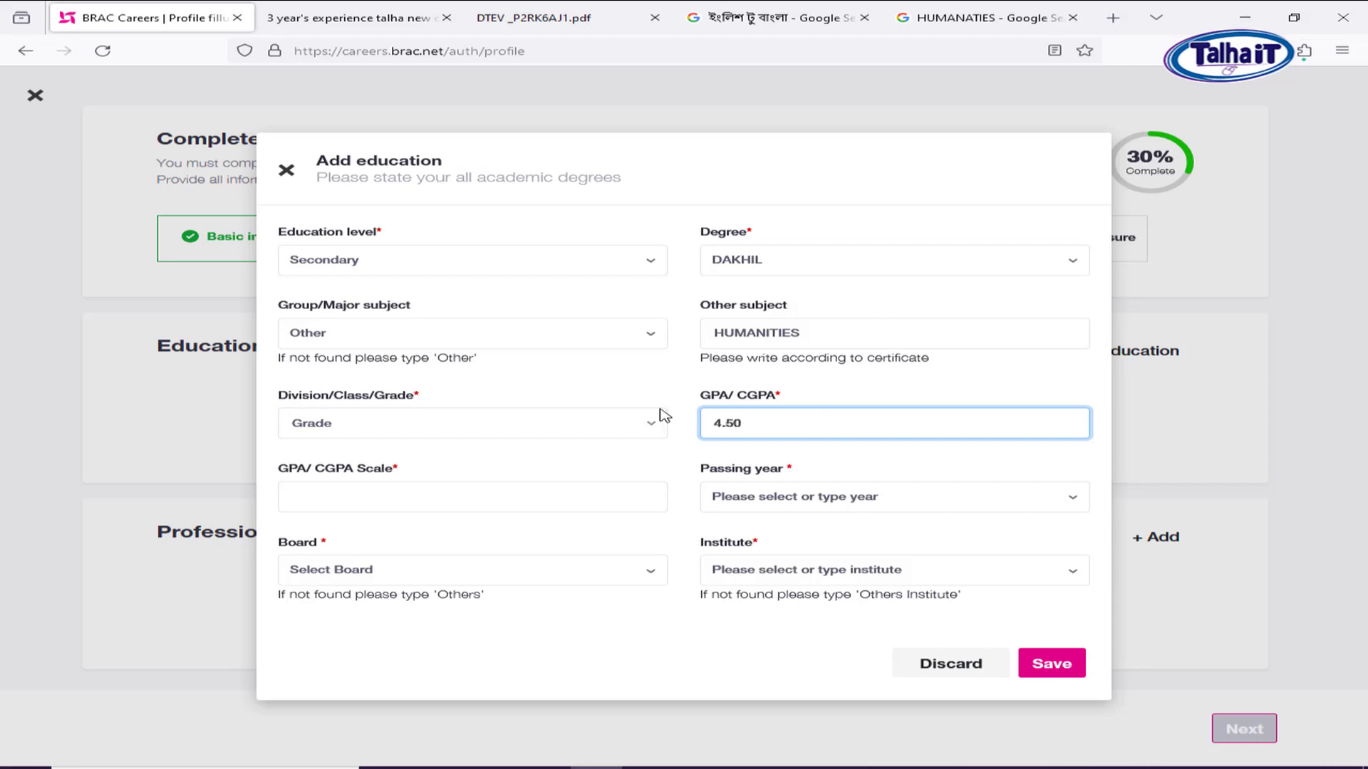
click(414, 493)
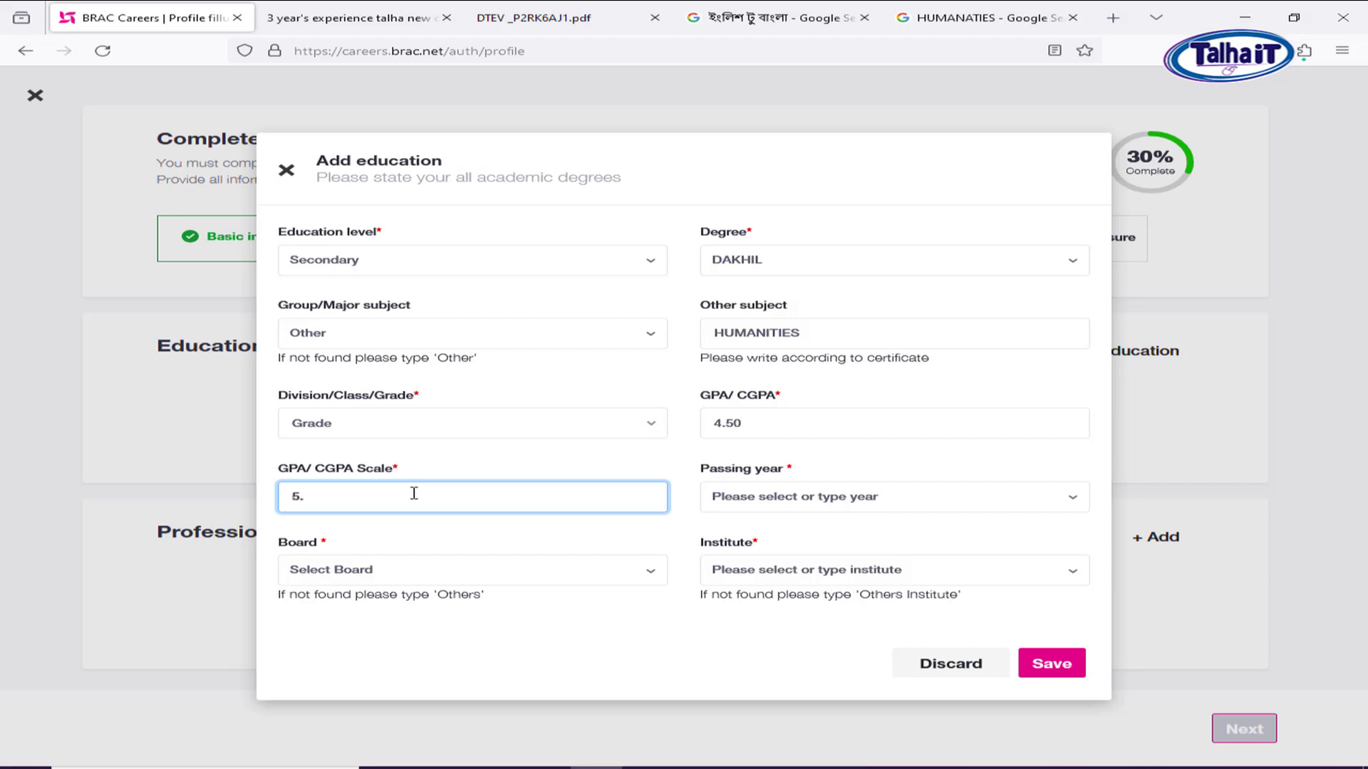
click(839, 503)
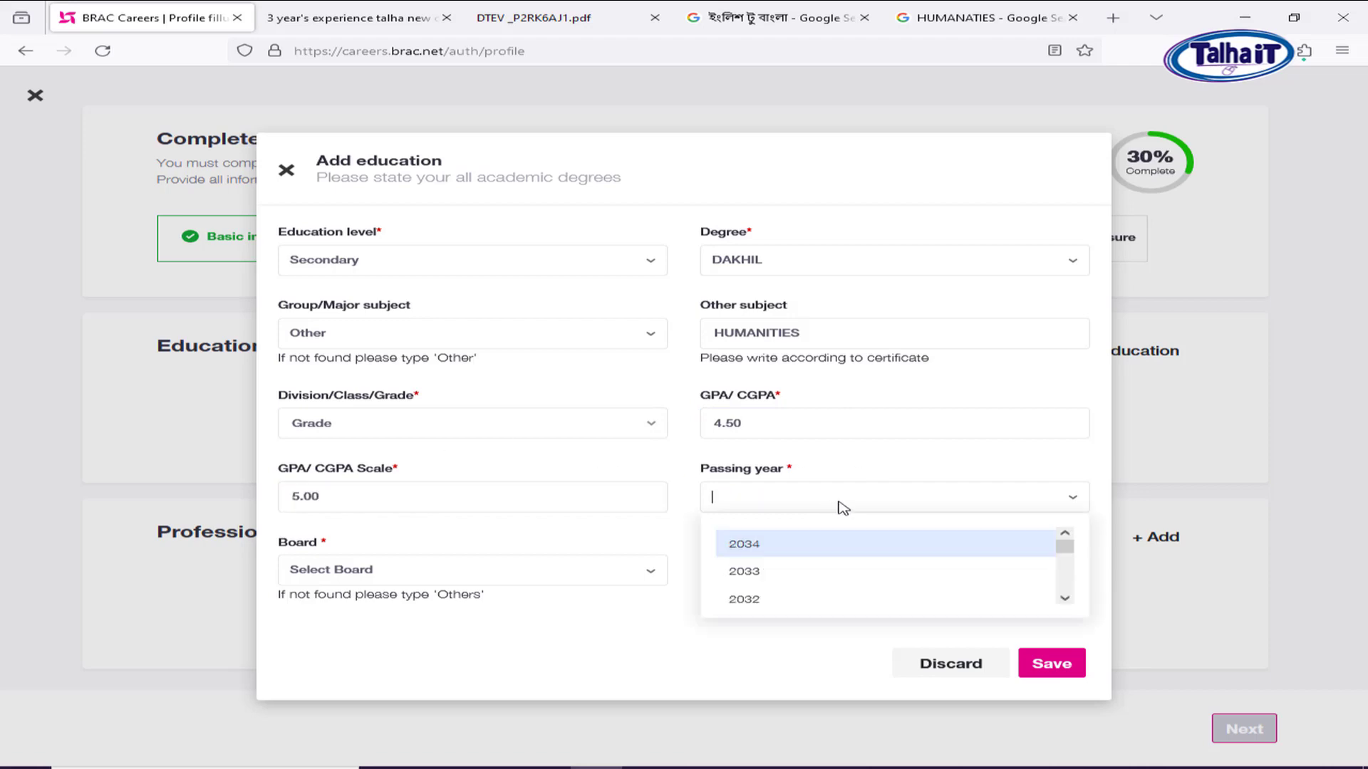
text(2015)
key(Return)
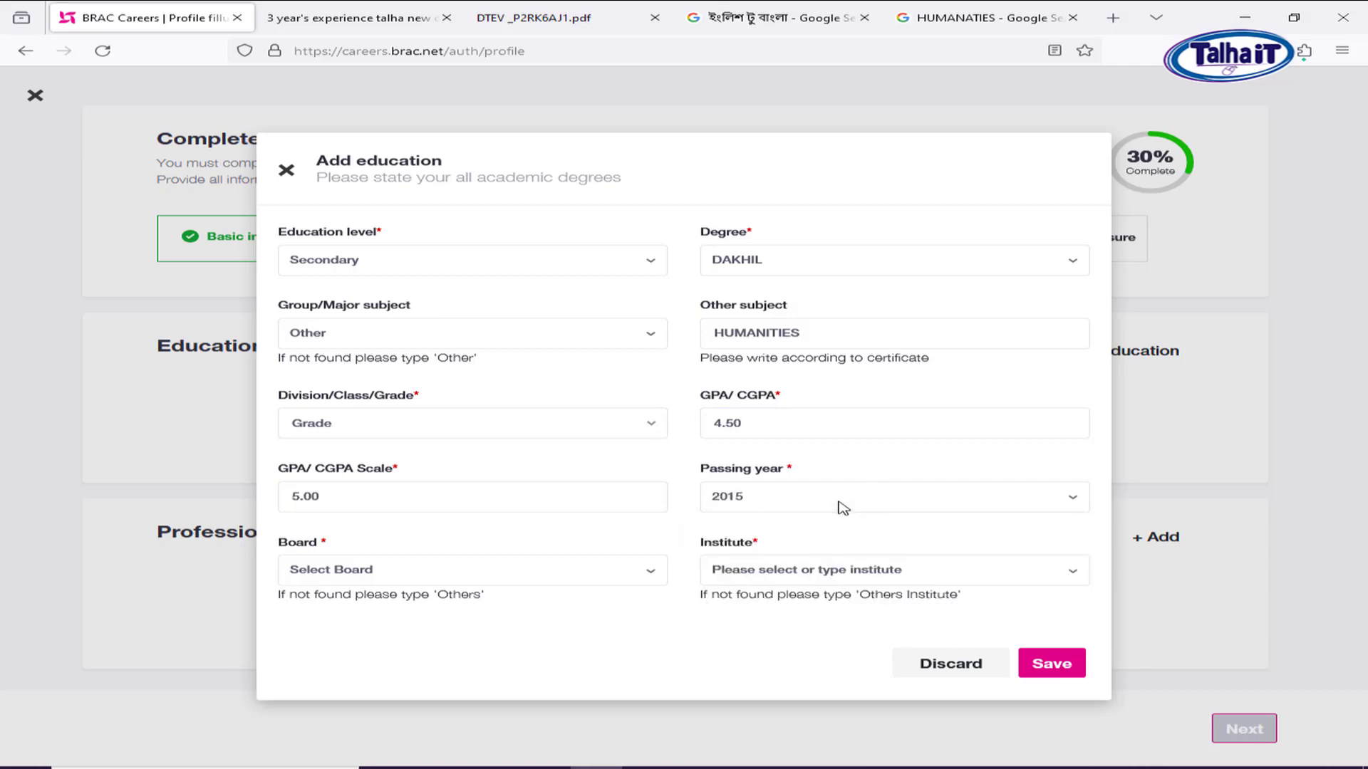
click(379, 577)
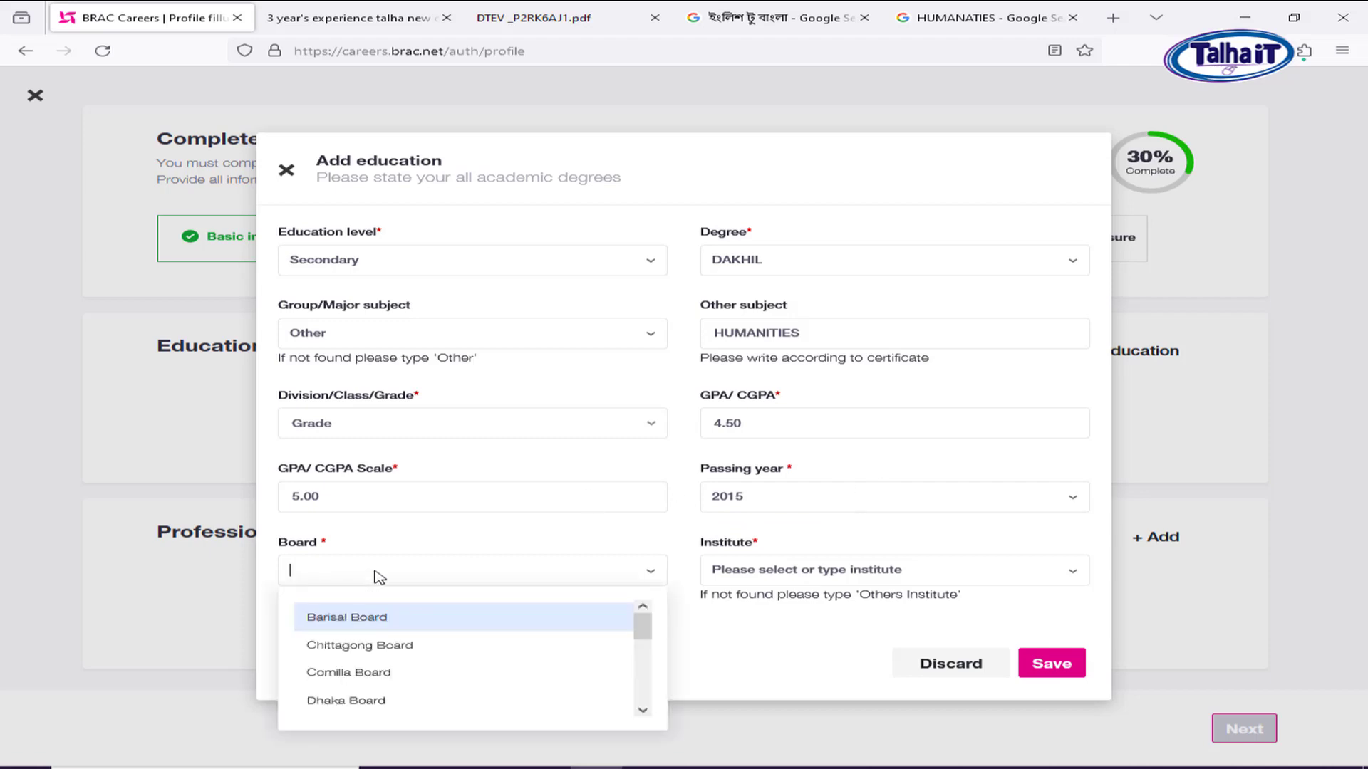
text(MAD)
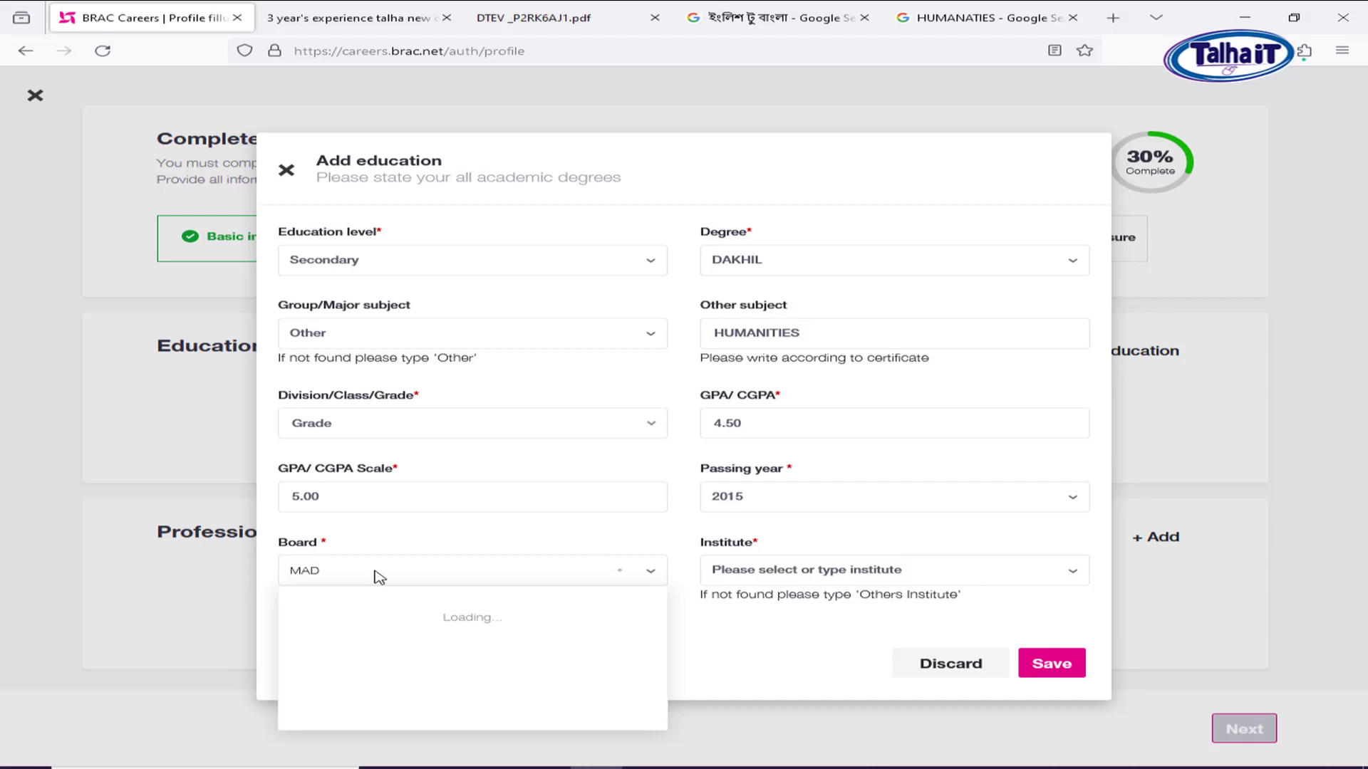
click(365, 623)
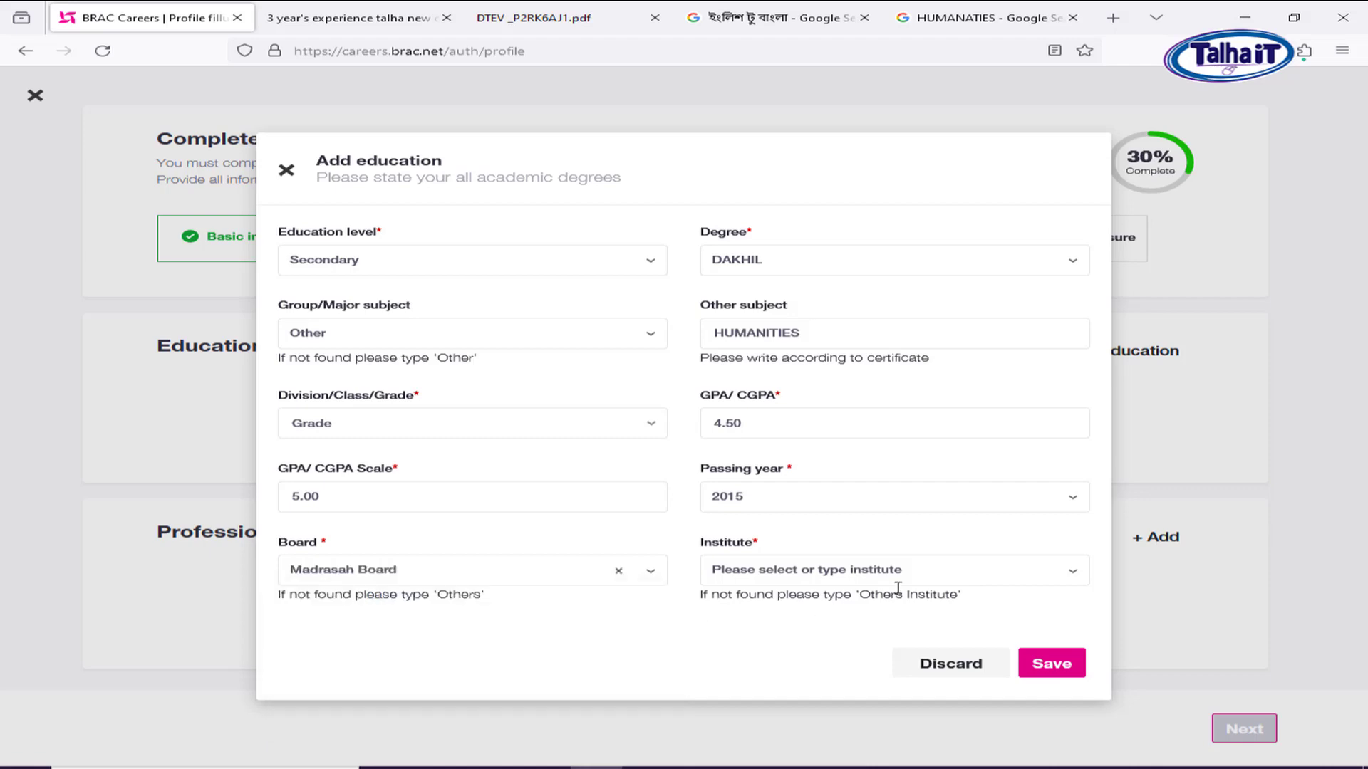
click(828, 575)
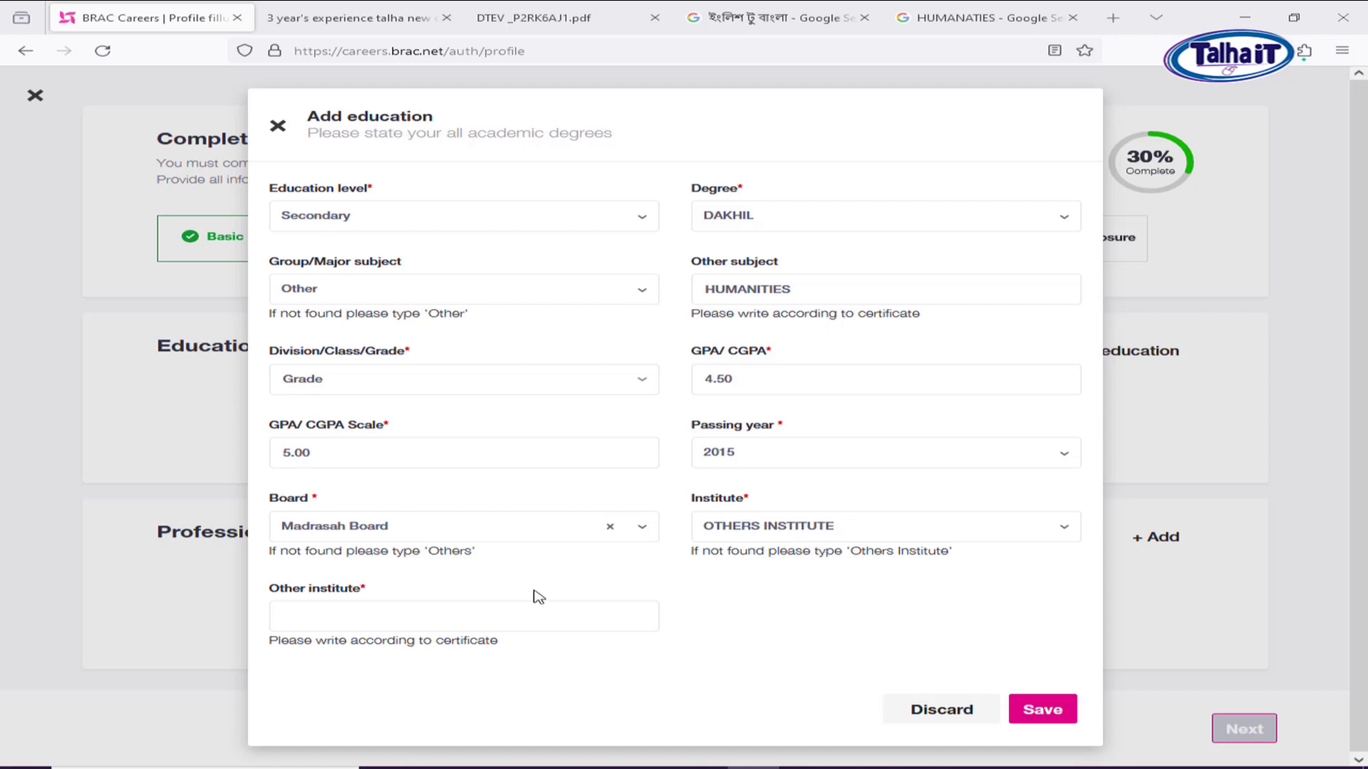
Enter Auliapur Dhakil Madrasah as the other institute and save the DAKHIL entry.
click(423, 610)
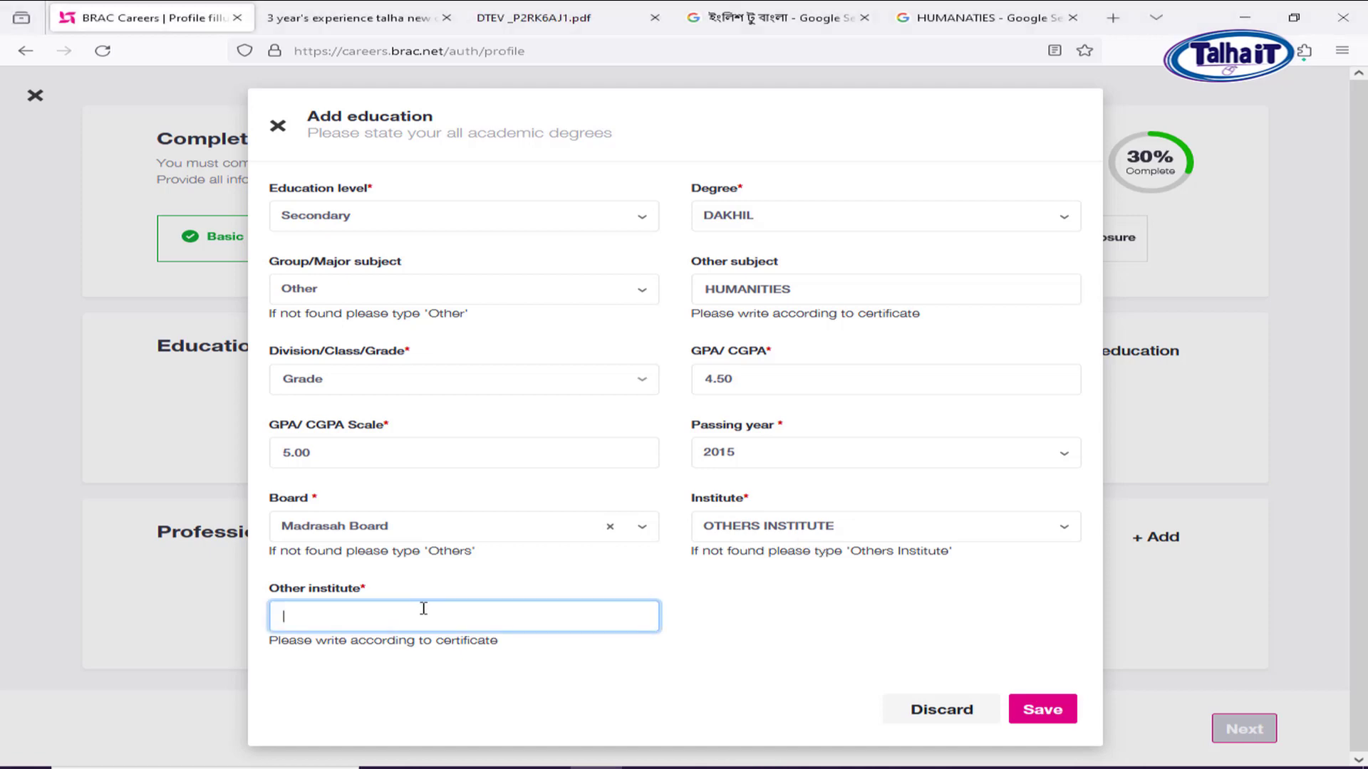
text(Other institute*)
drag(425, 617, 282, 609)
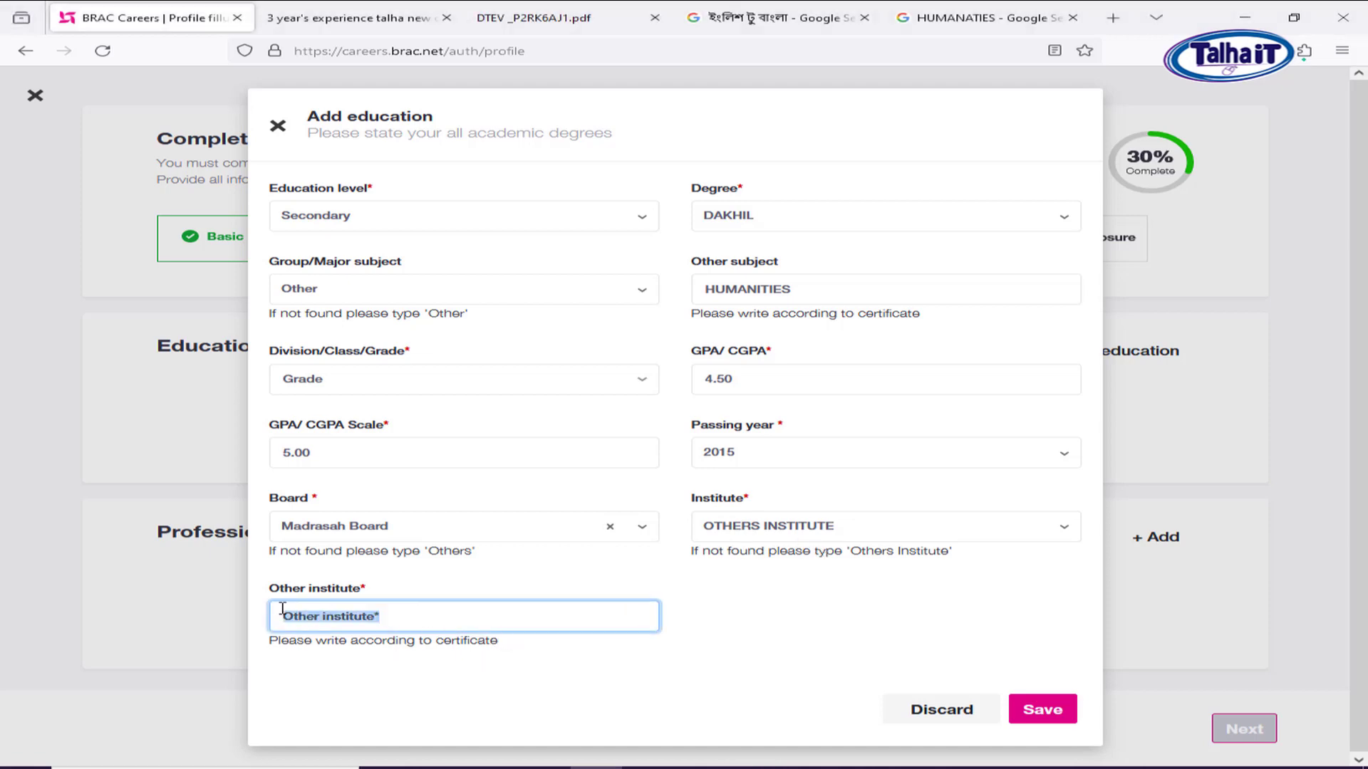
key(BackSpace)
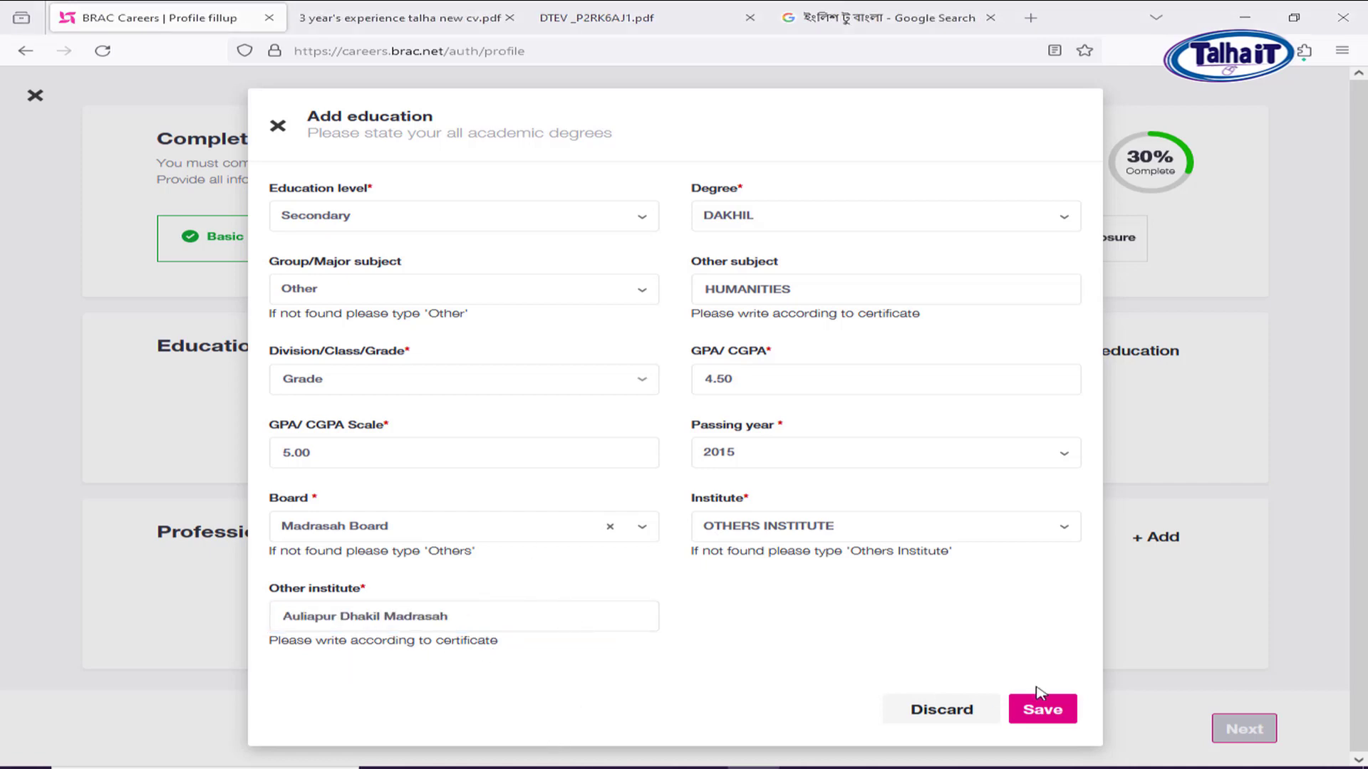
click(1059, 721)
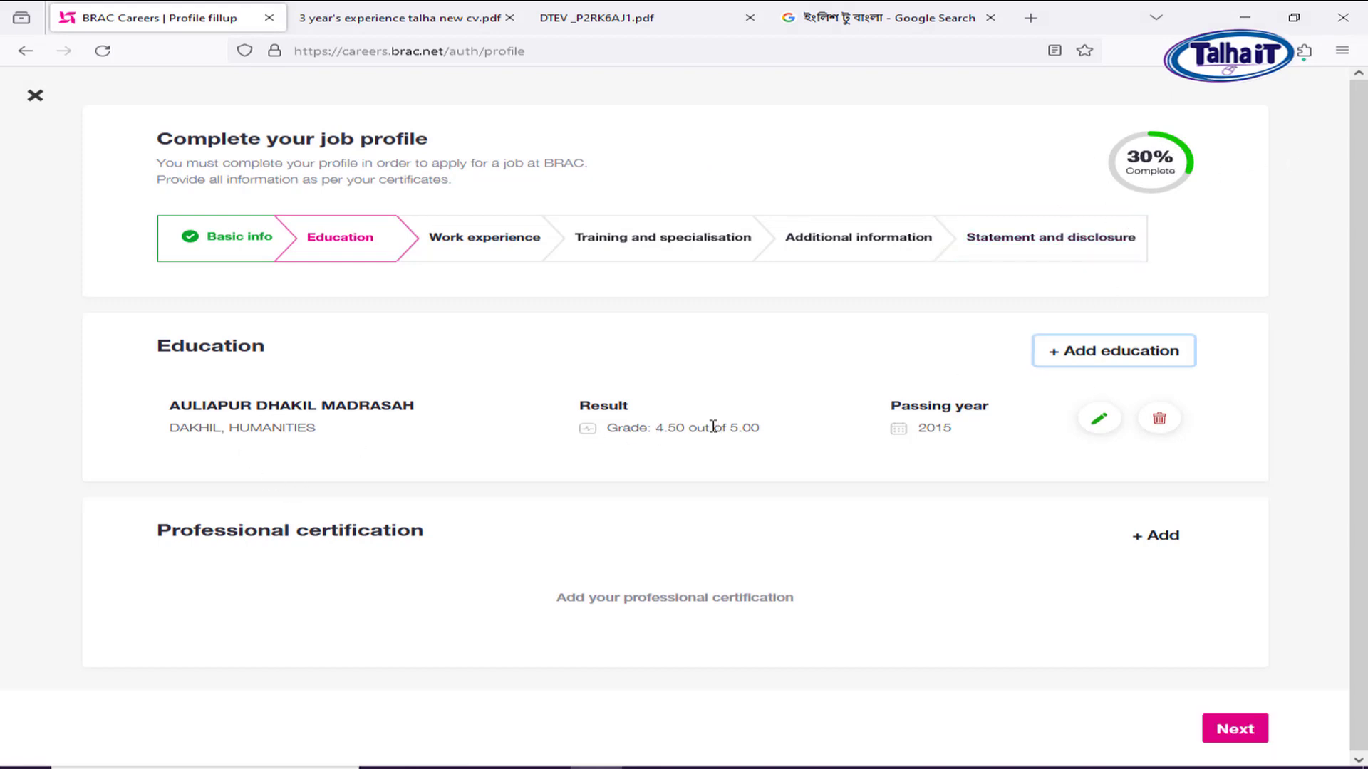
click(1101, 356)
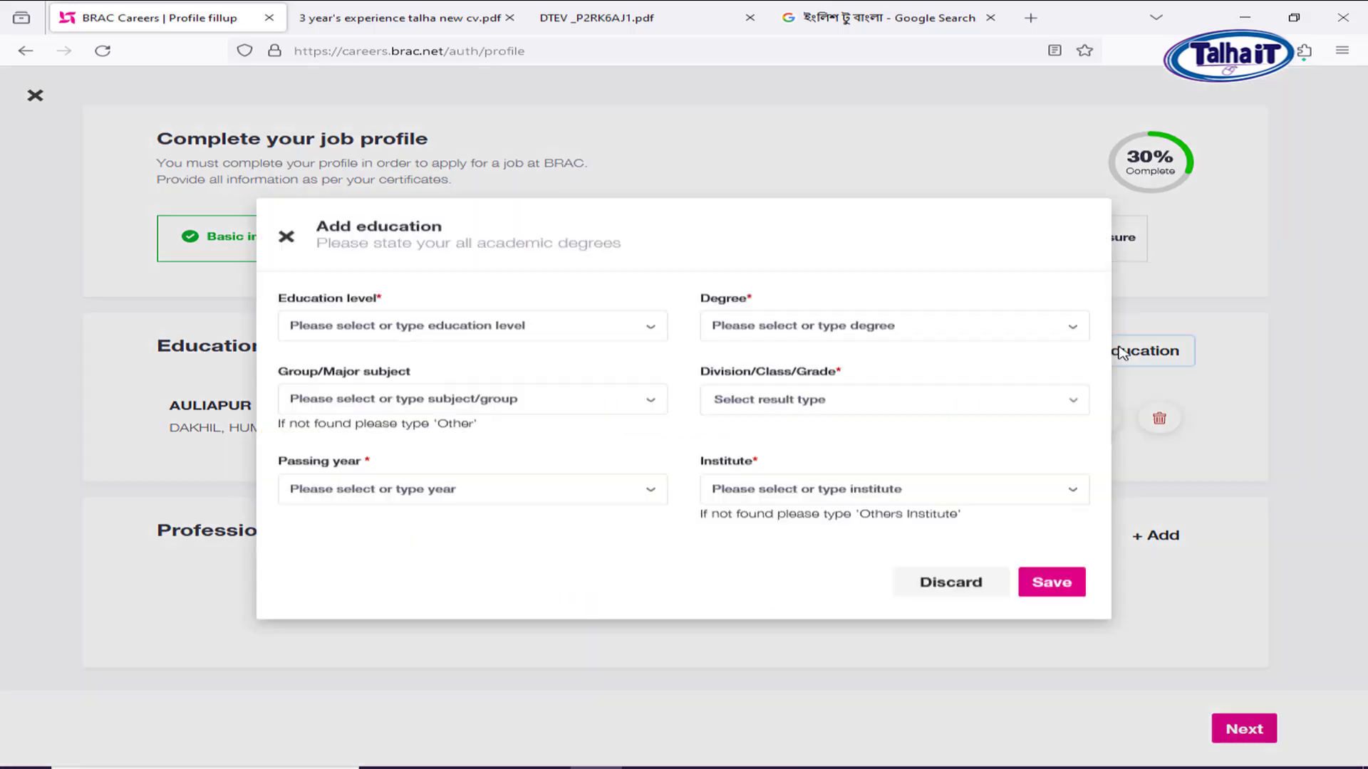
Set education level Higher Secondary, degree ALIM, group Other with subject HUMANITIES.
click(390, 340)
click(370, 407)
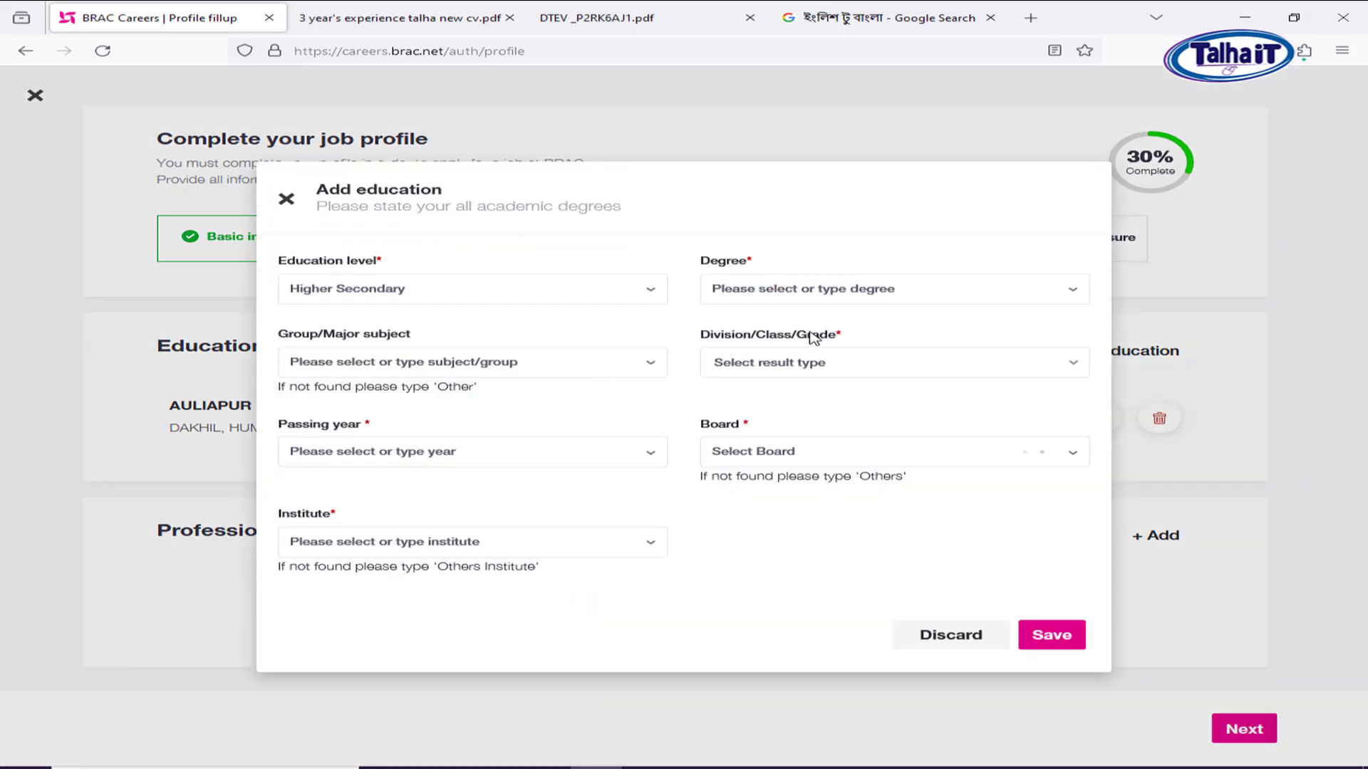
click(817, 291)
click(783, 364)
click(382, 364)
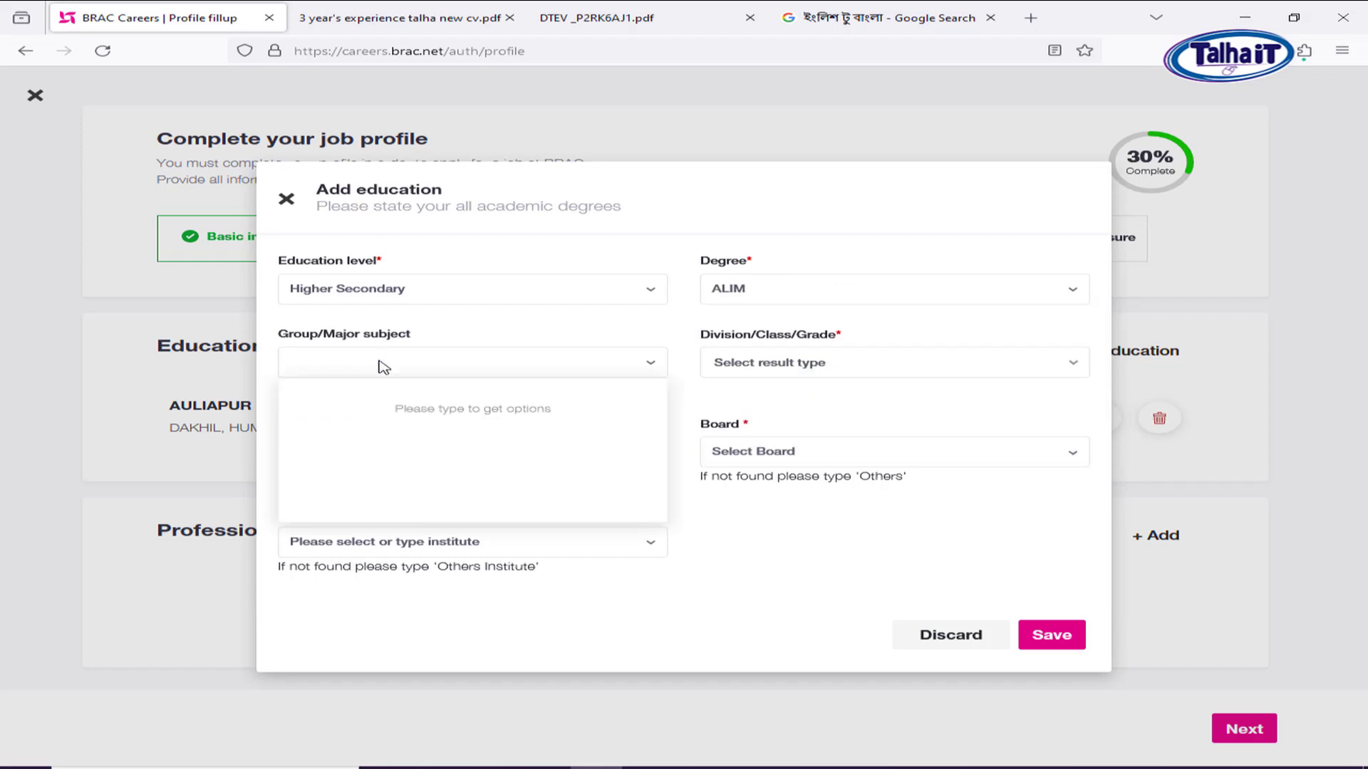
text(OTHER)
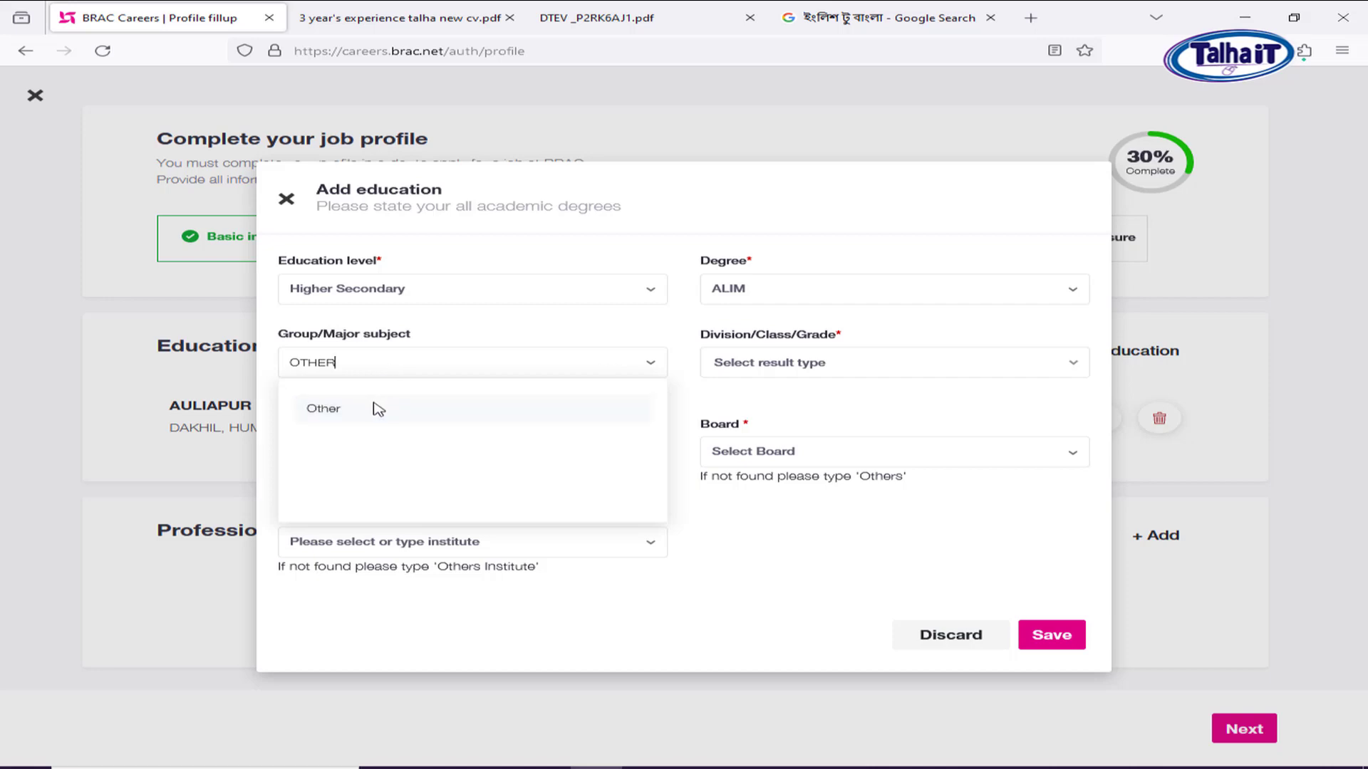
click(373, 406)
click(825, 362)
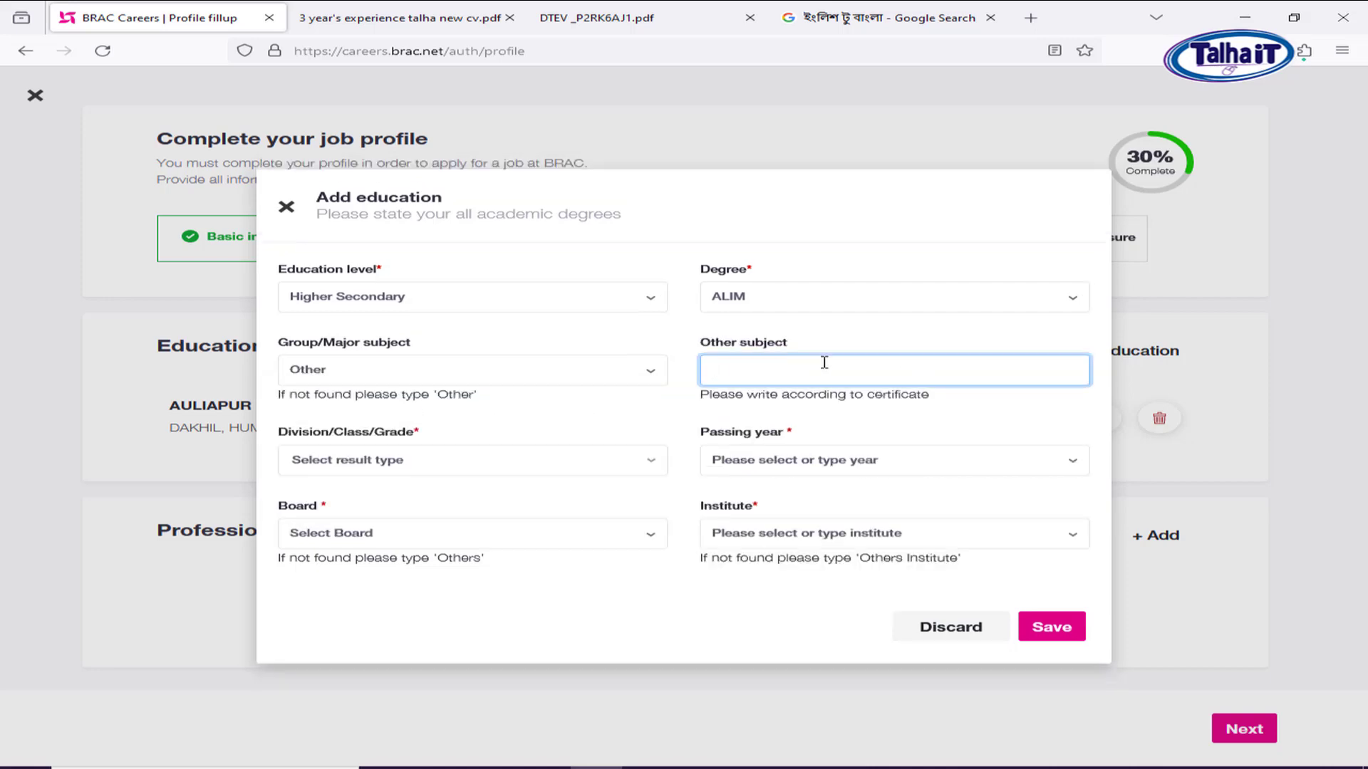
text(HU)
key(Down)
key(Return)
Record the result as Grade, GPA 3.36 of 5.00, passed 2017, Madrasah Board.
click(419, 460)
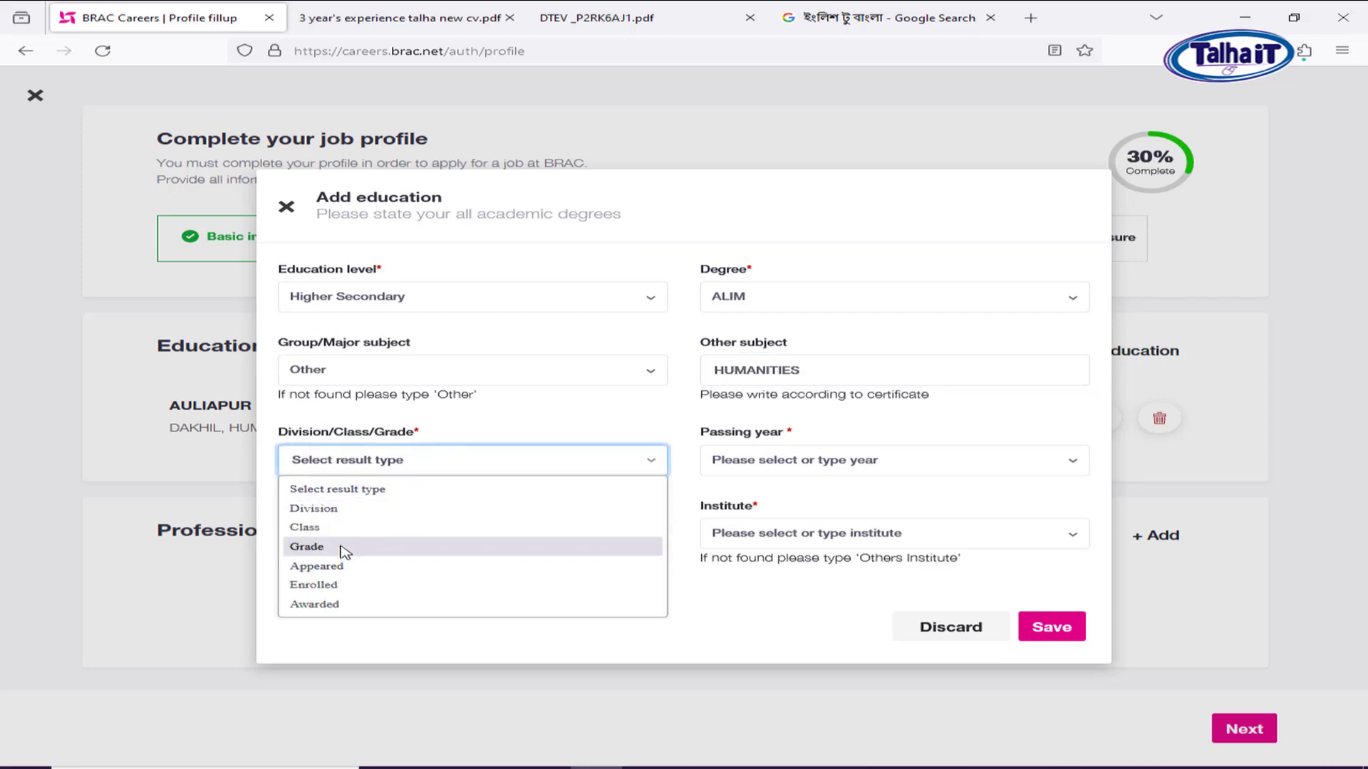
click(342, 549)
click(801, 422)
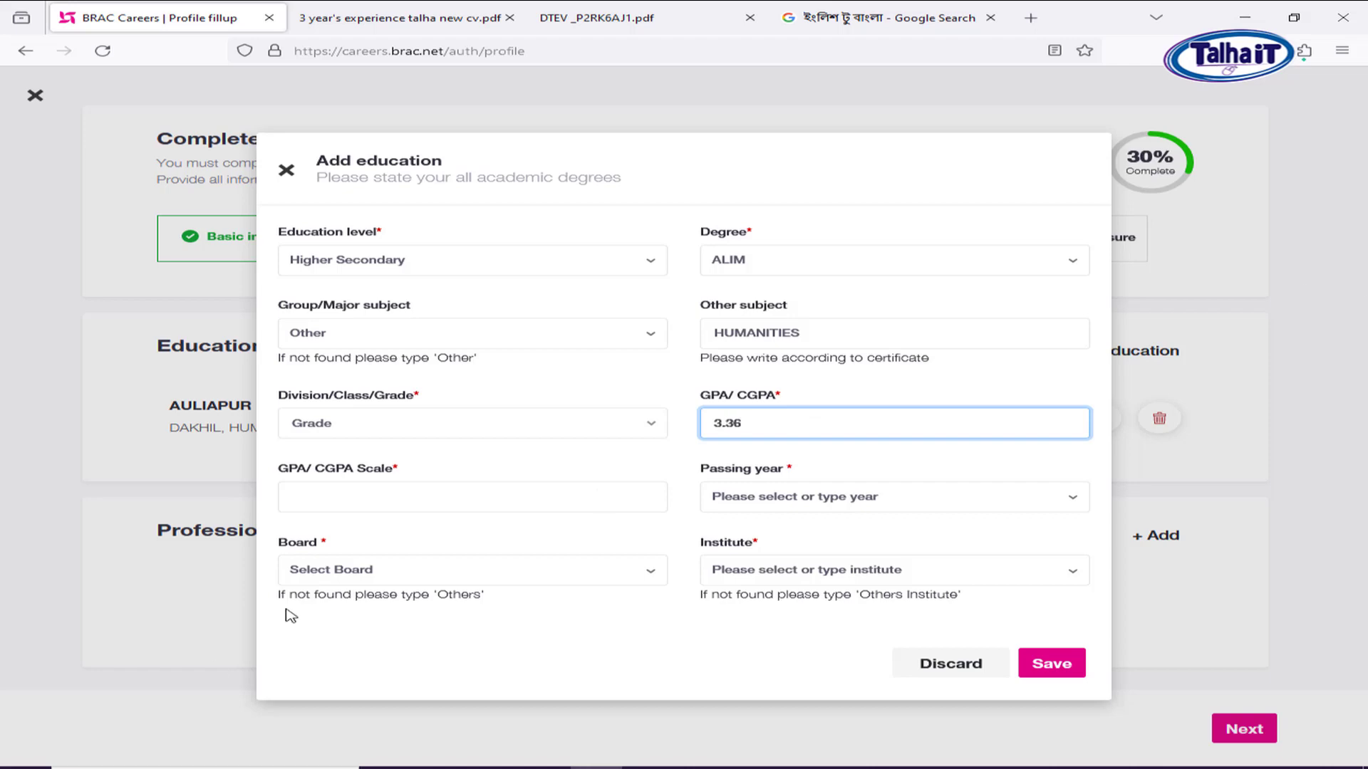
click(349, 496)
text(5.)
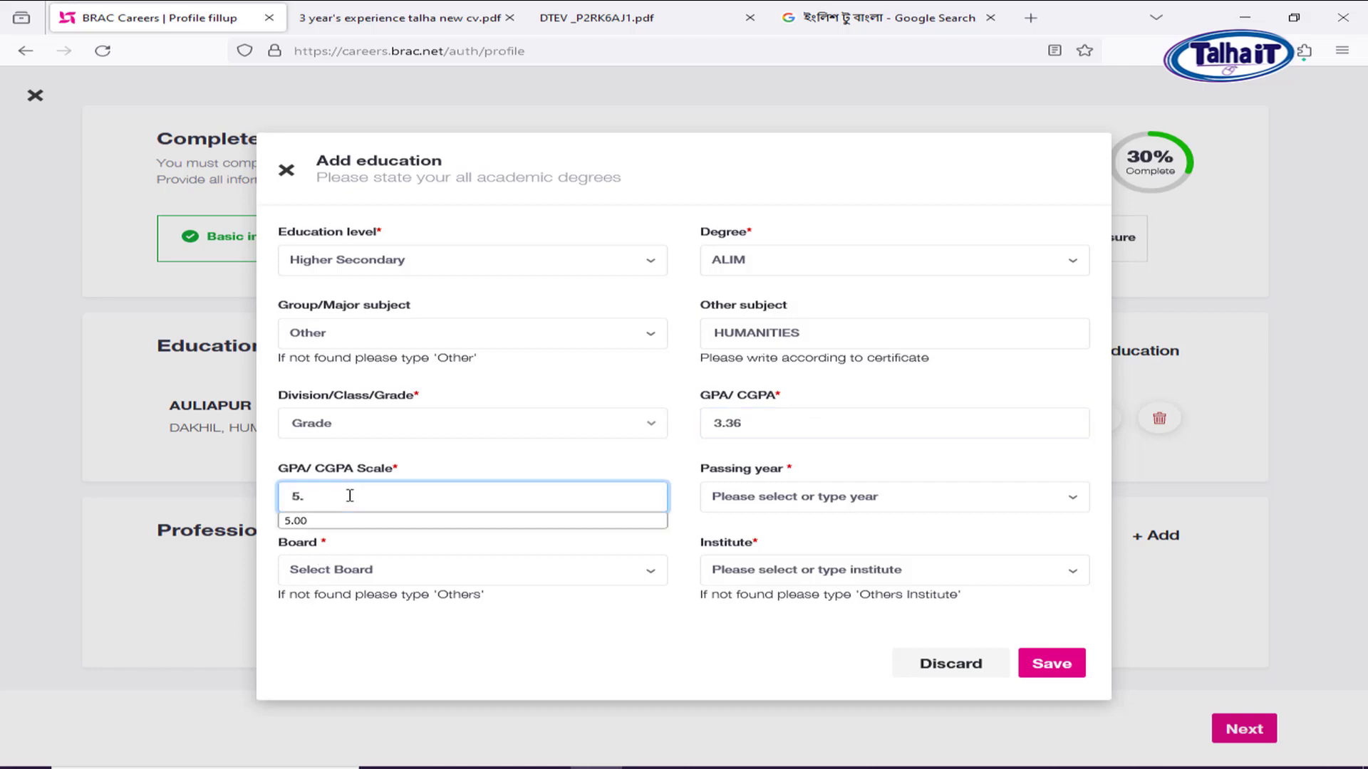
key(Down)
key(Return)
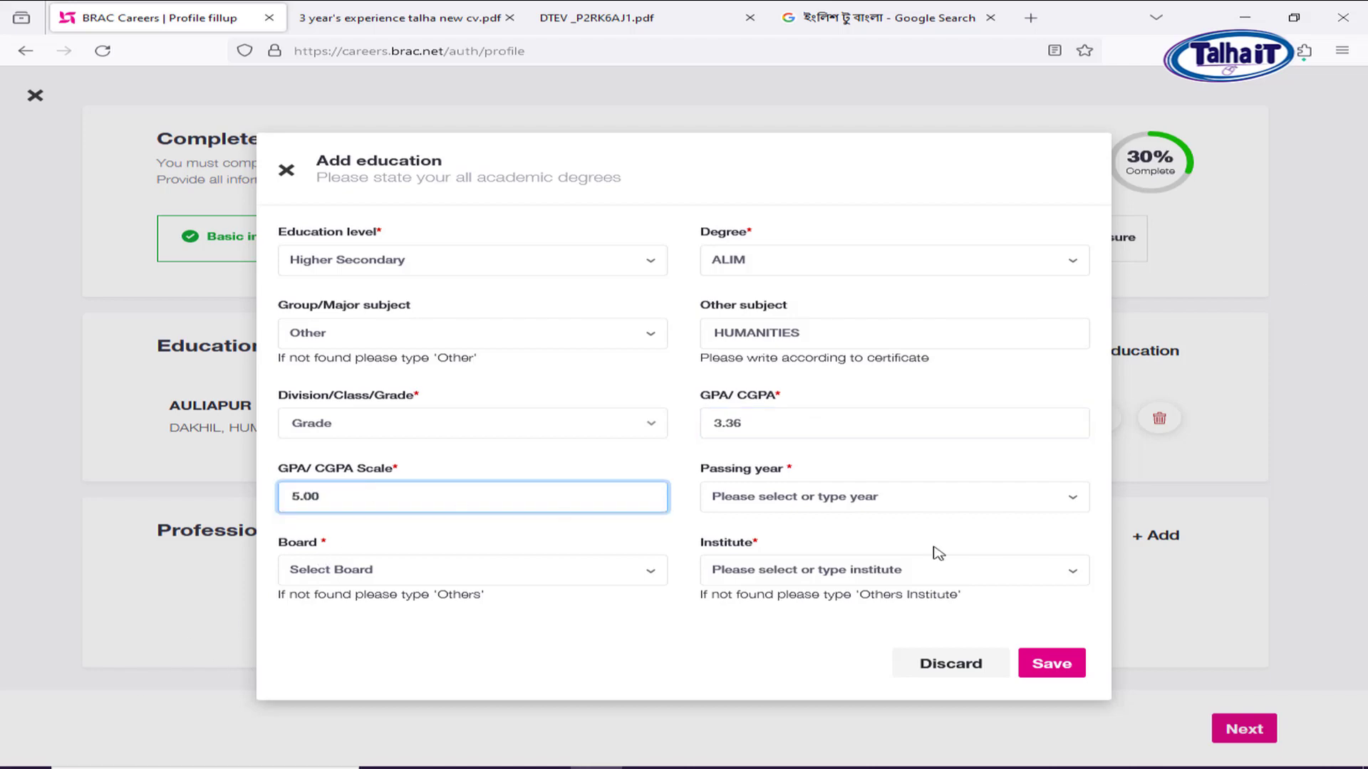
click(785, 498)
text(2017)
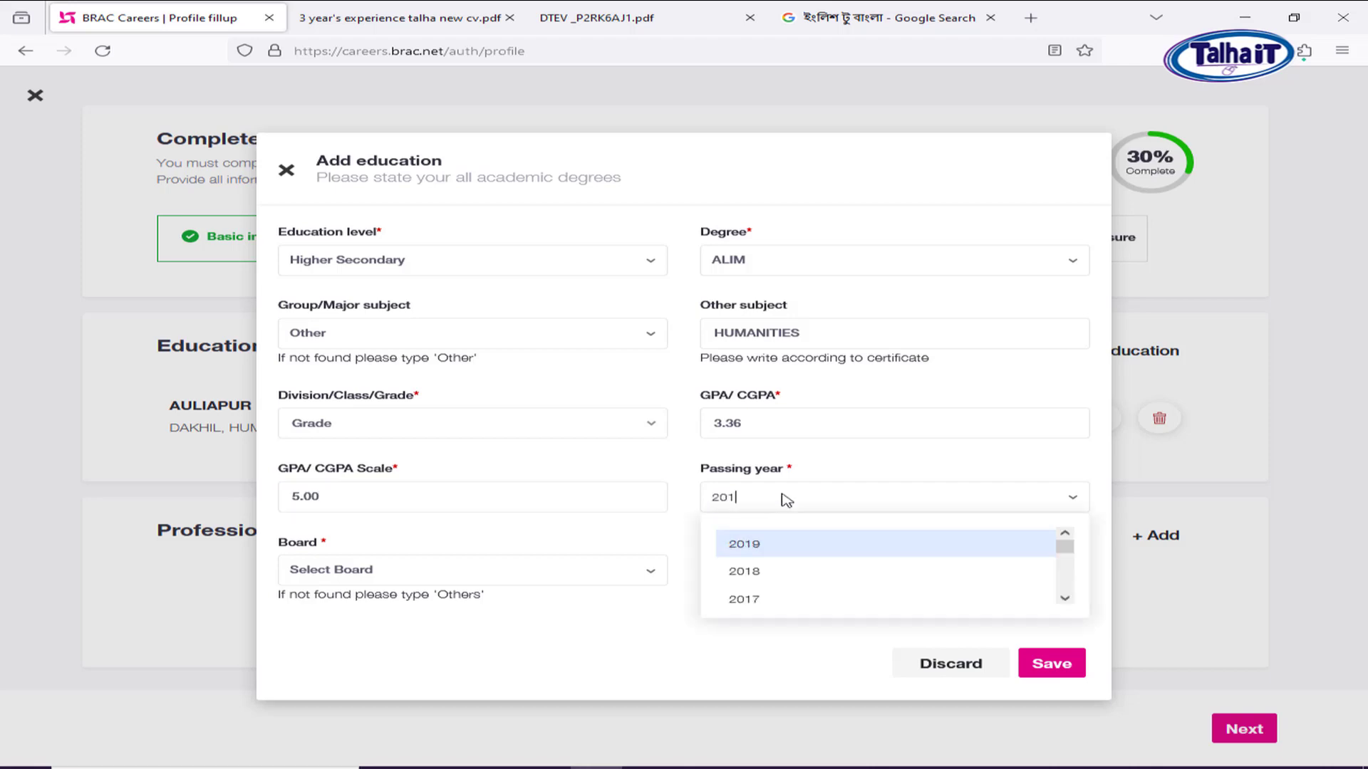
key(Return)
click(399, 573)
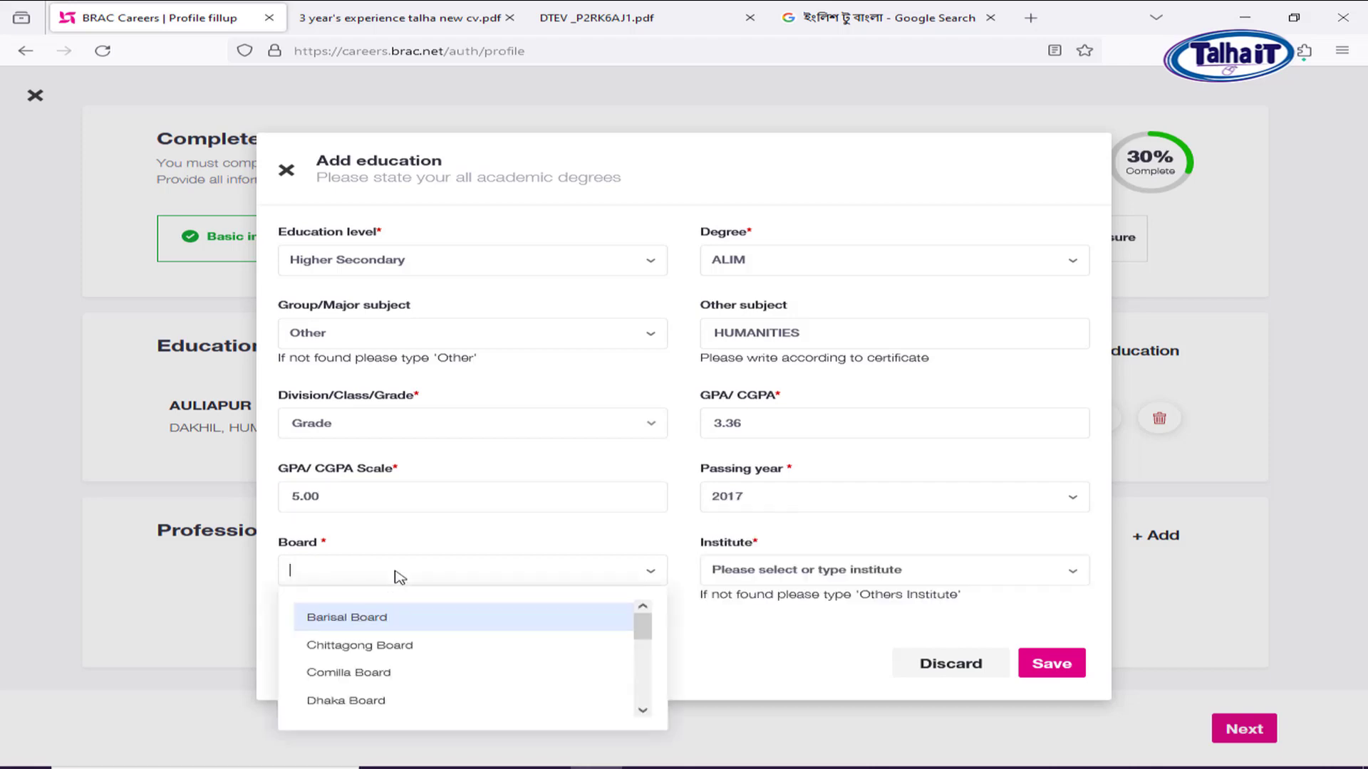
text(MAD)
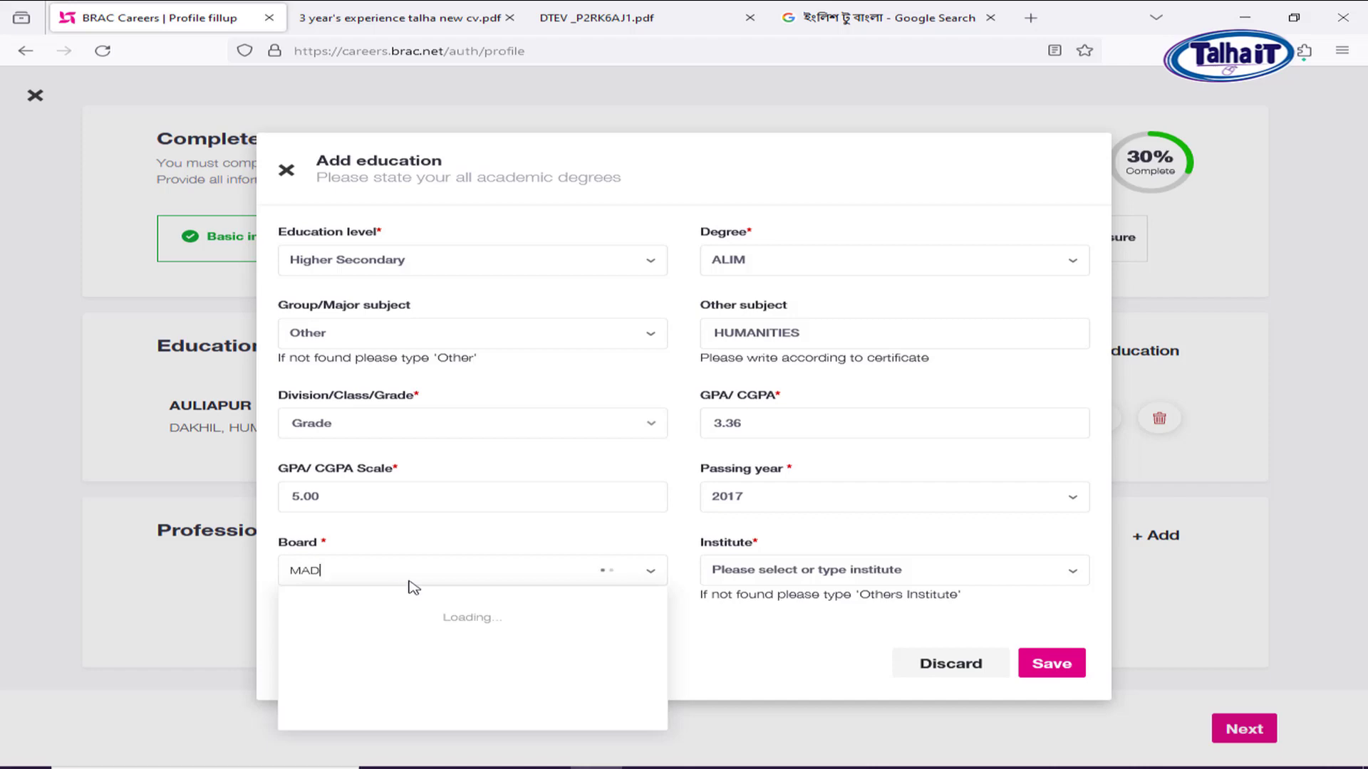
click(354, 616)
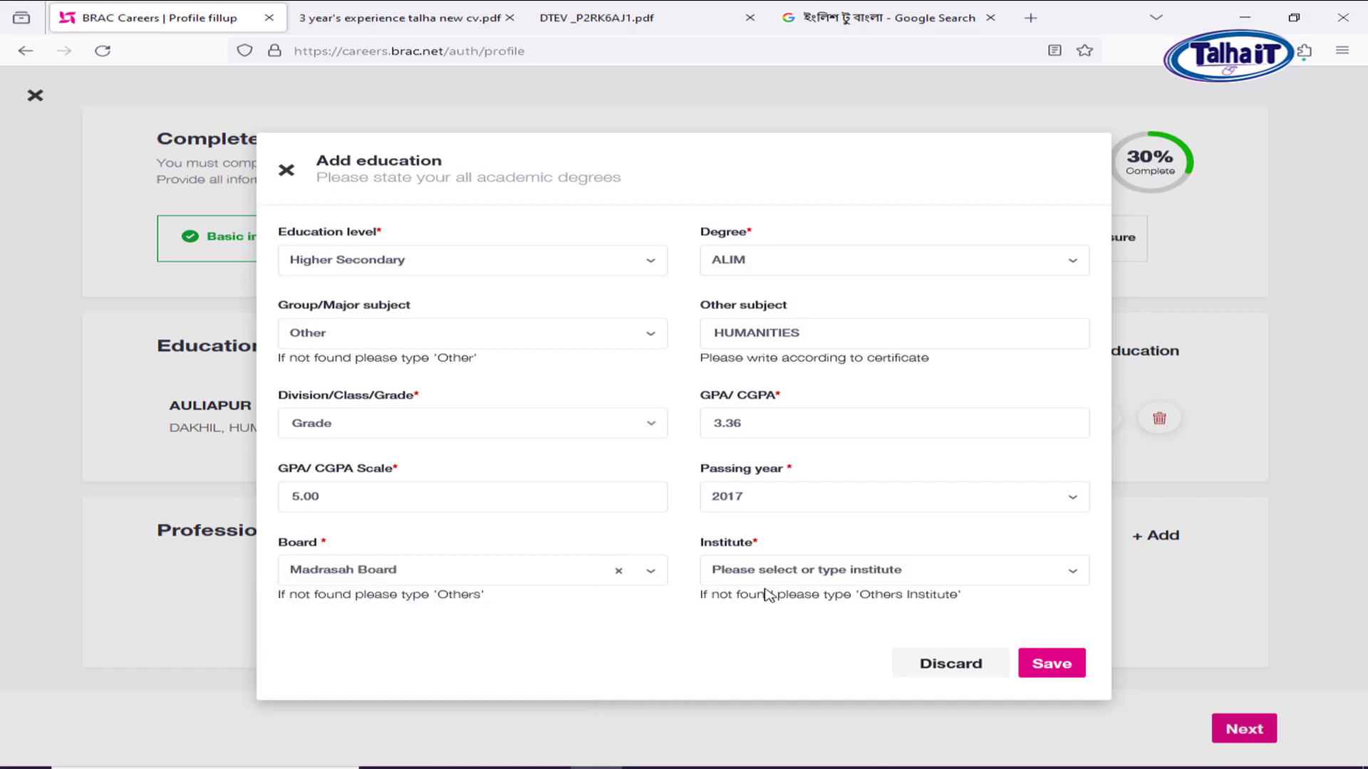
Choose Others Institute, enter Dasmina Islamia Fazil Madrasah, and save the Alim entry.
click(887, 574)
text(DASMINA)
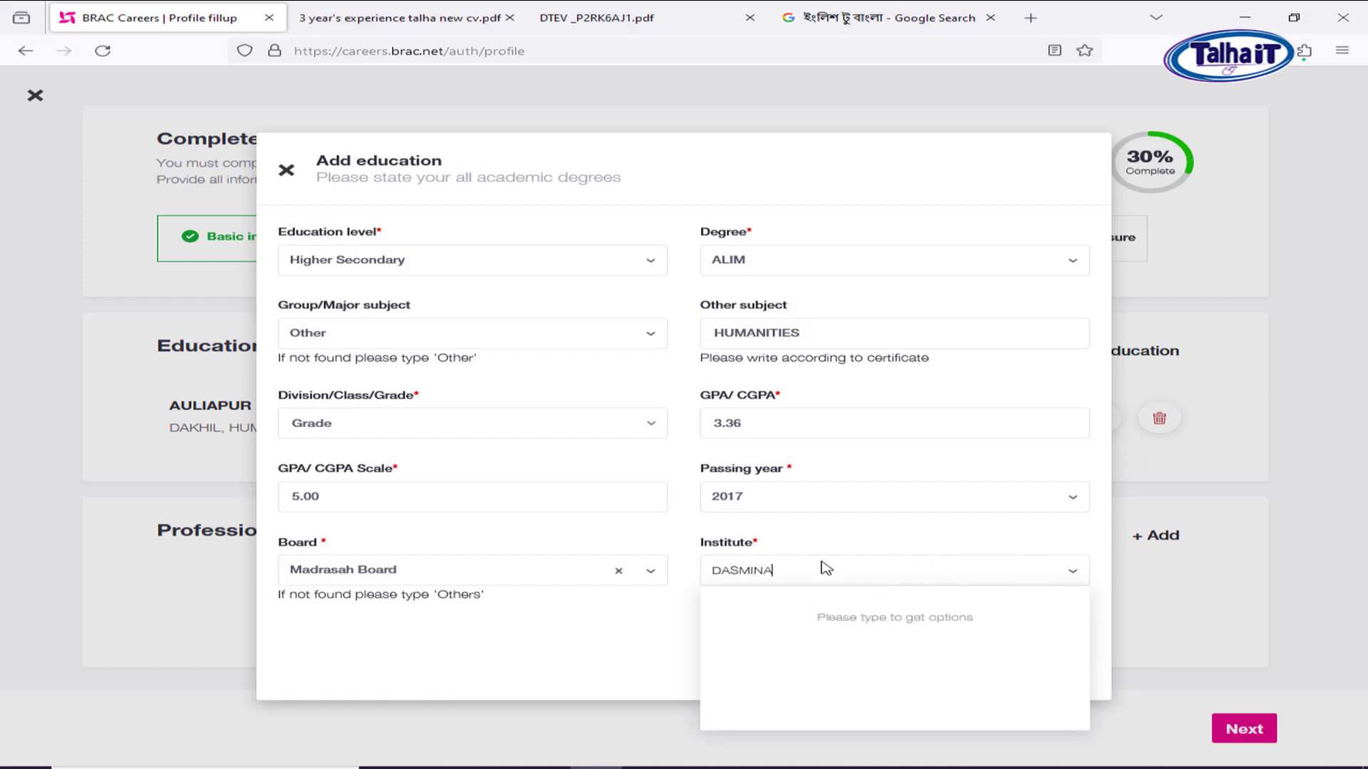
click(559, 725)
click(783, 574)
text(PT)
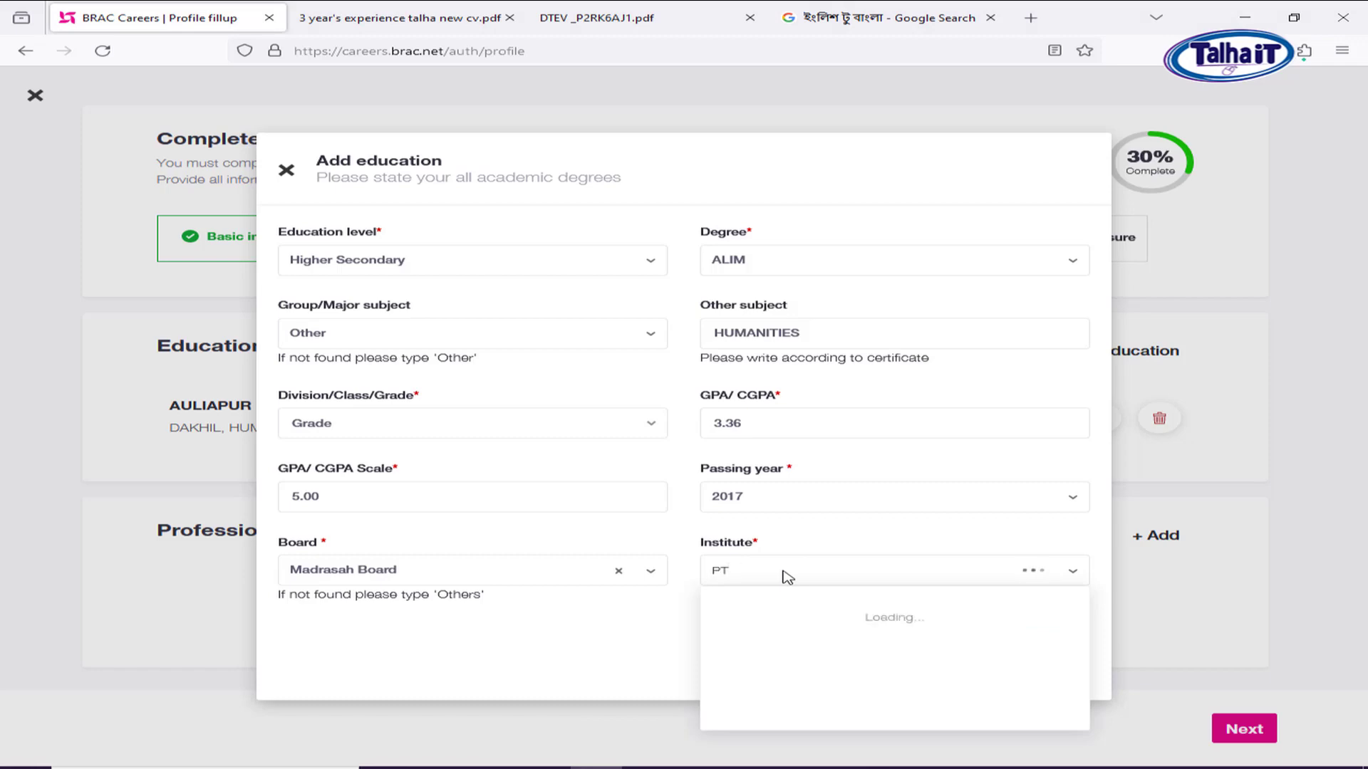
key(BackSpace)
key(BackSpace)
text(OTHERS INSTITUTE)
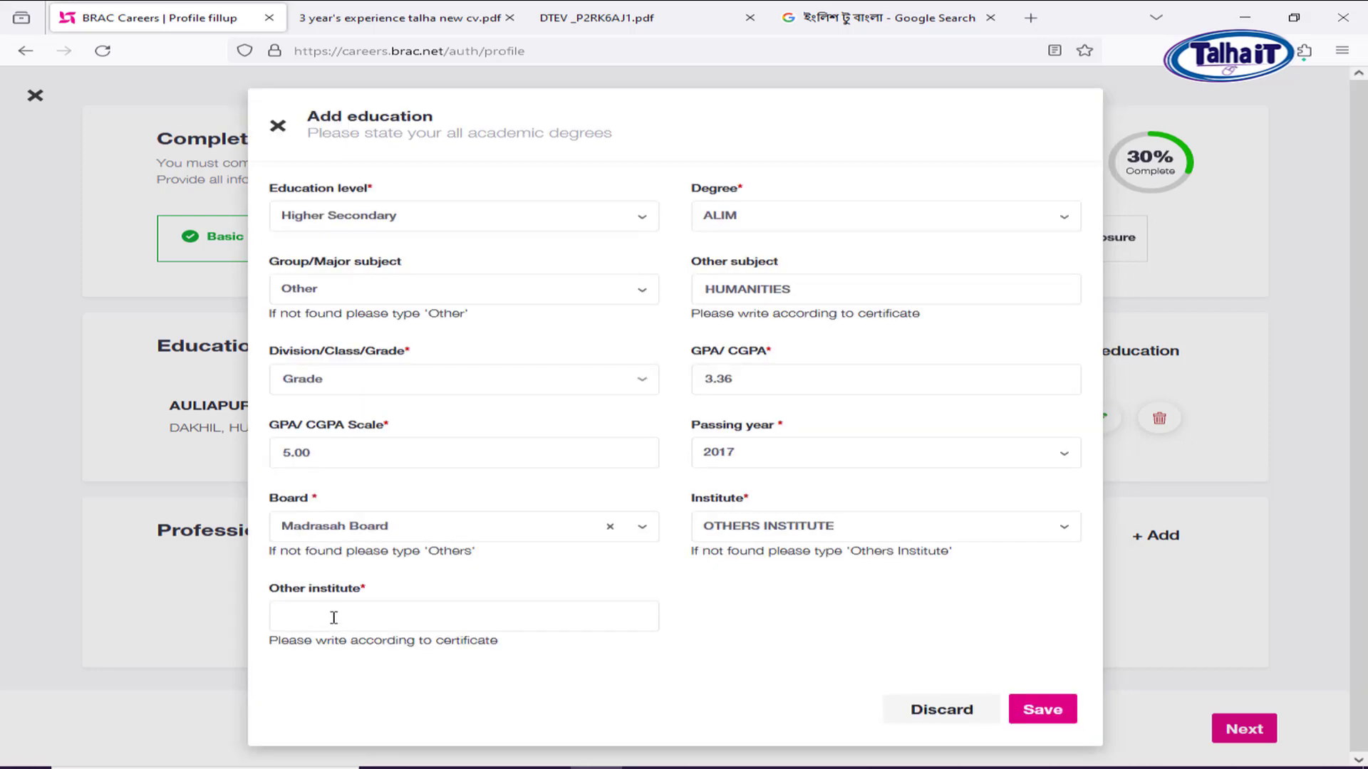
click(334, 618)
text(Dasmina Islamia)
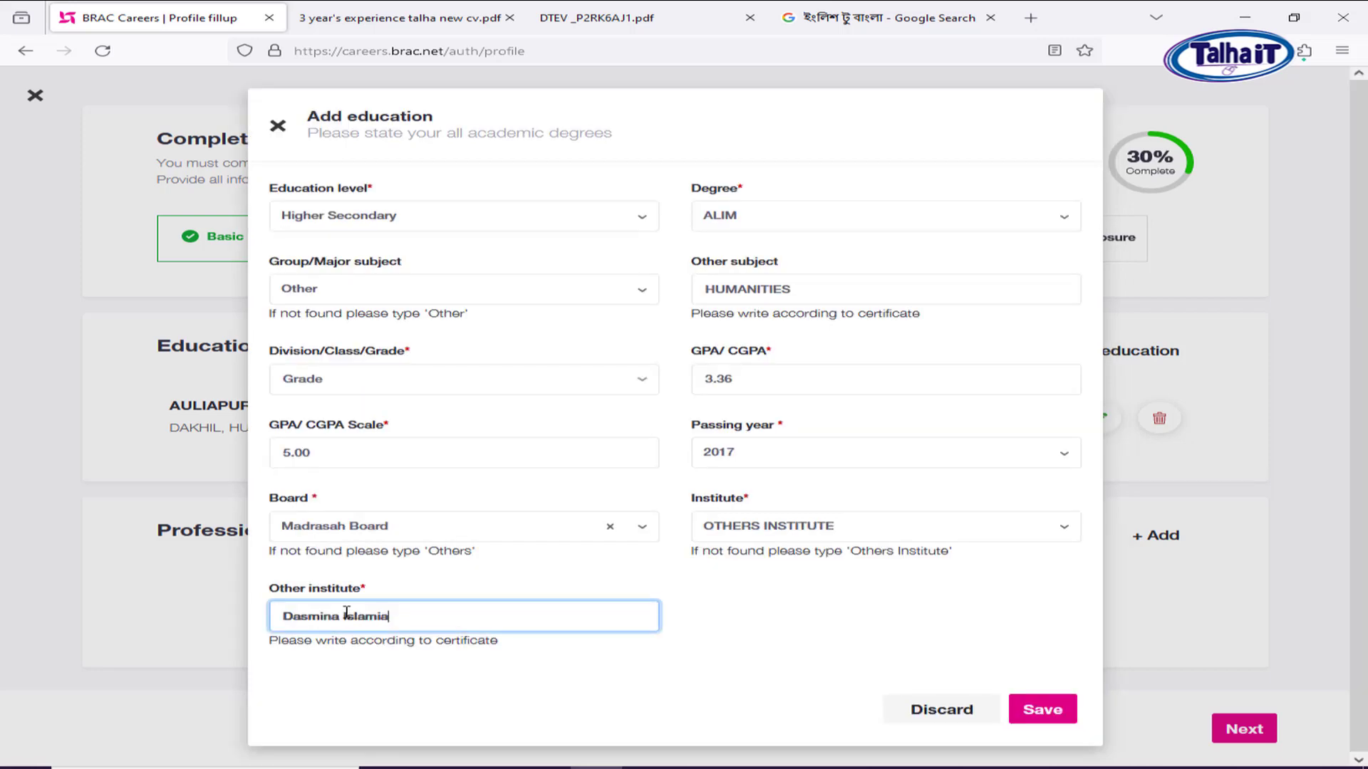
drag(283, 597, 233, 597)
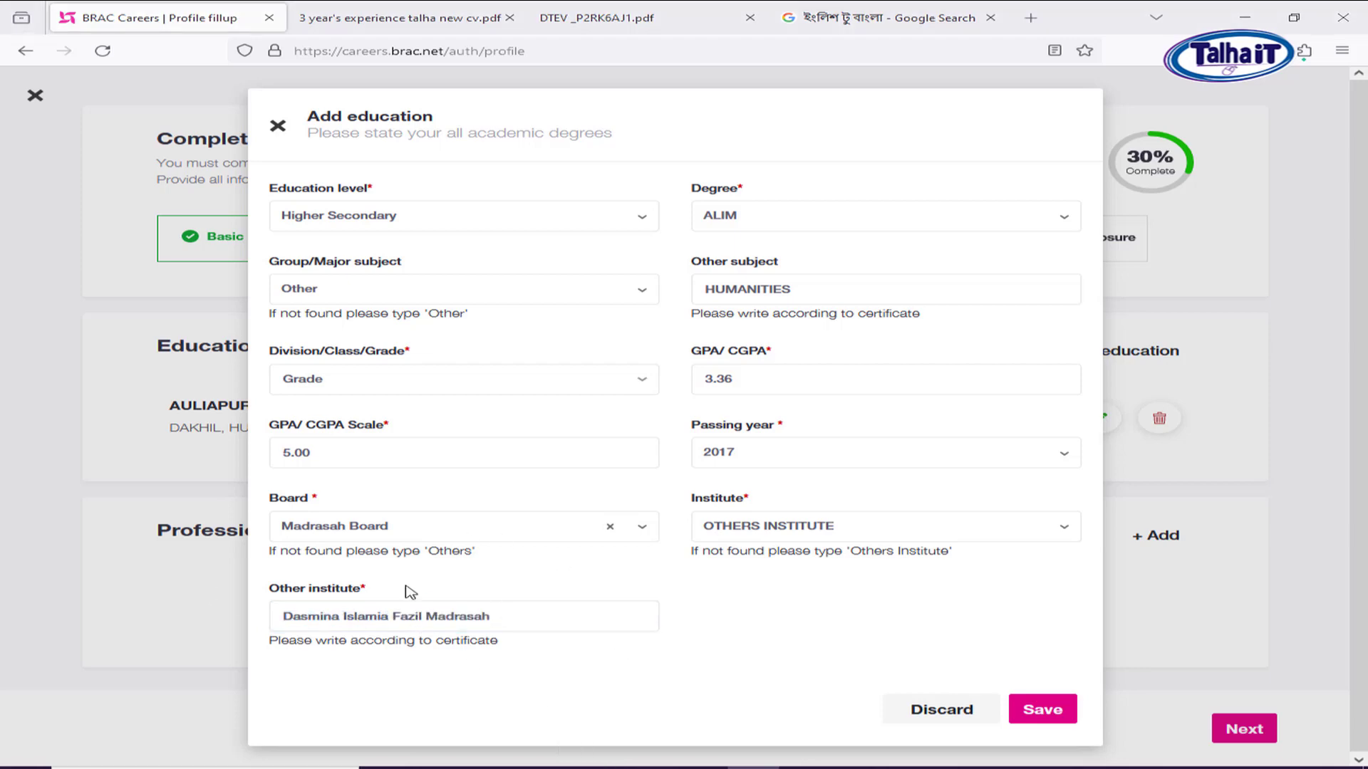
click(1061, 719)
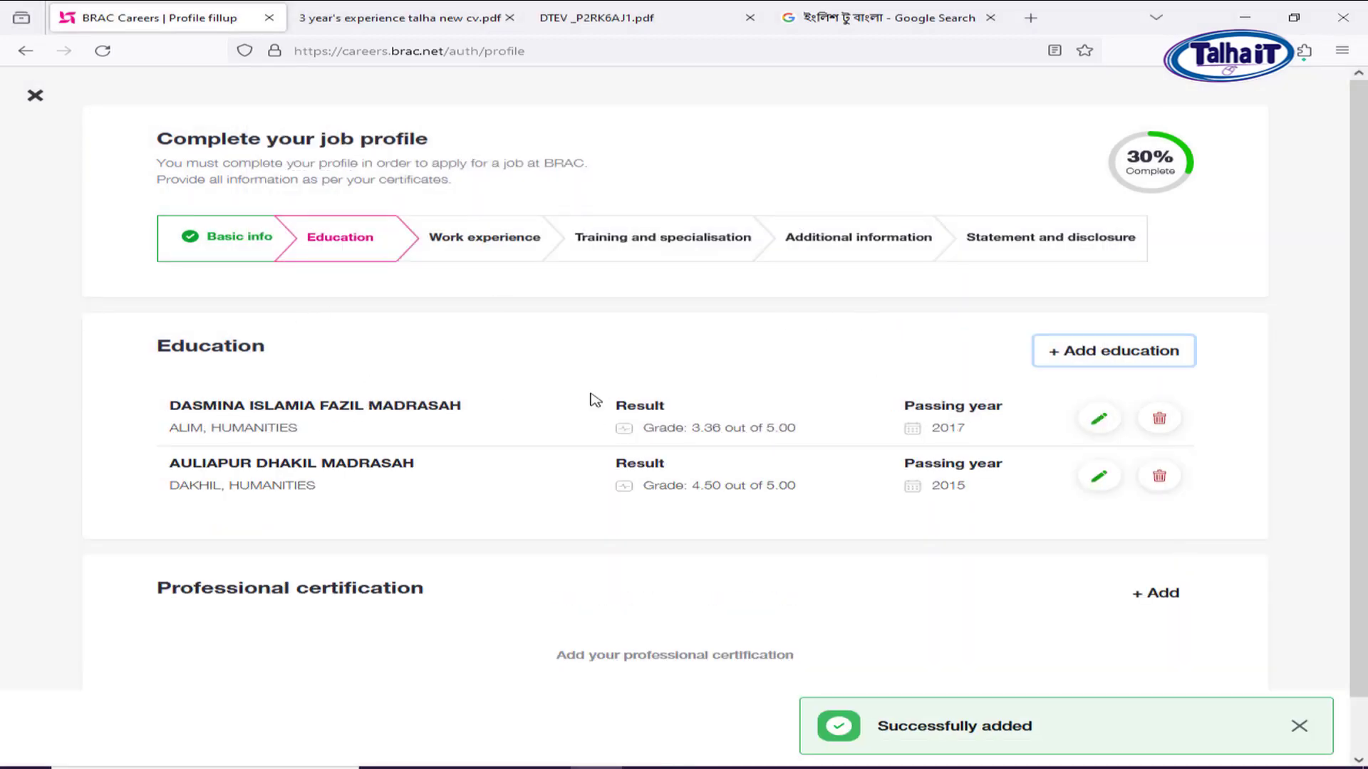
Start a new entry with level Bachelor / Honors, degree BA, major Other with subject BANGLA.
click(1119, 354)
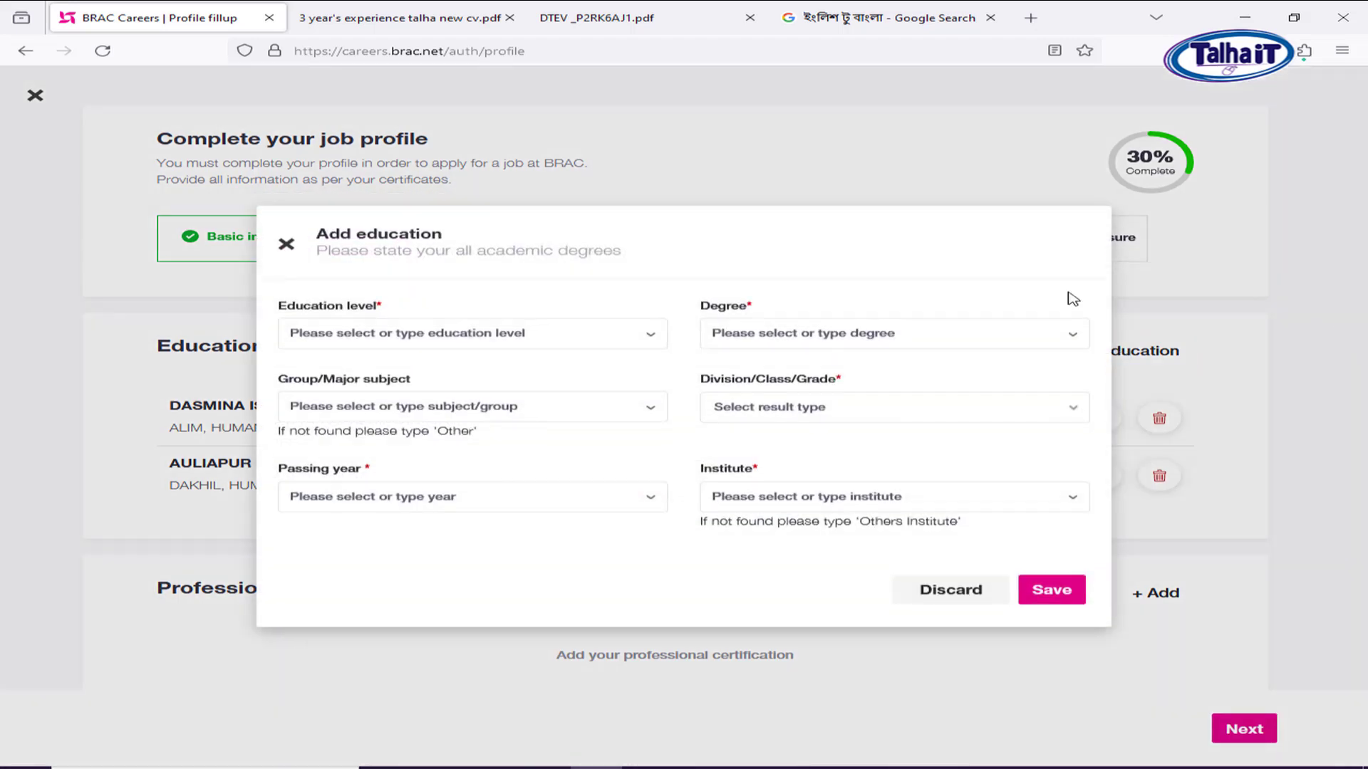
click(394, 333)
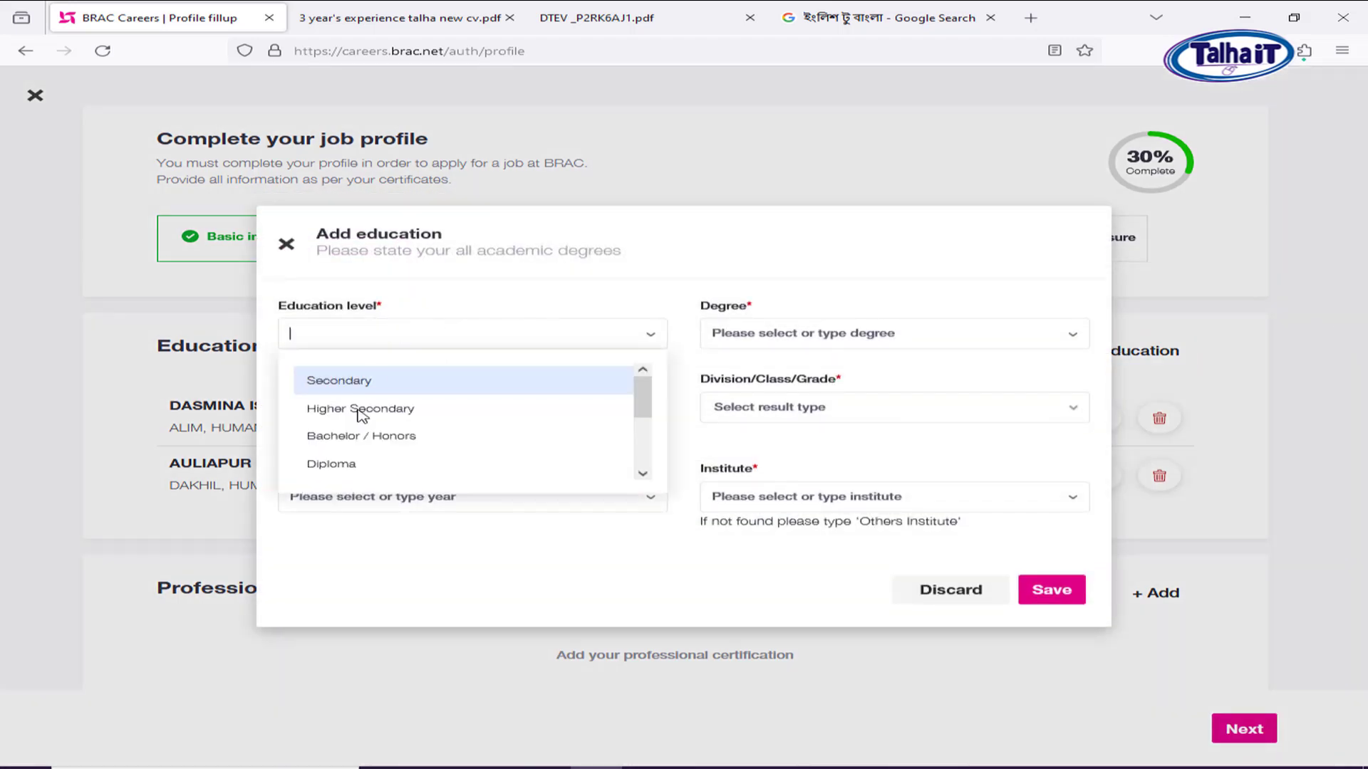
click(449, 436)
click(797, 341)
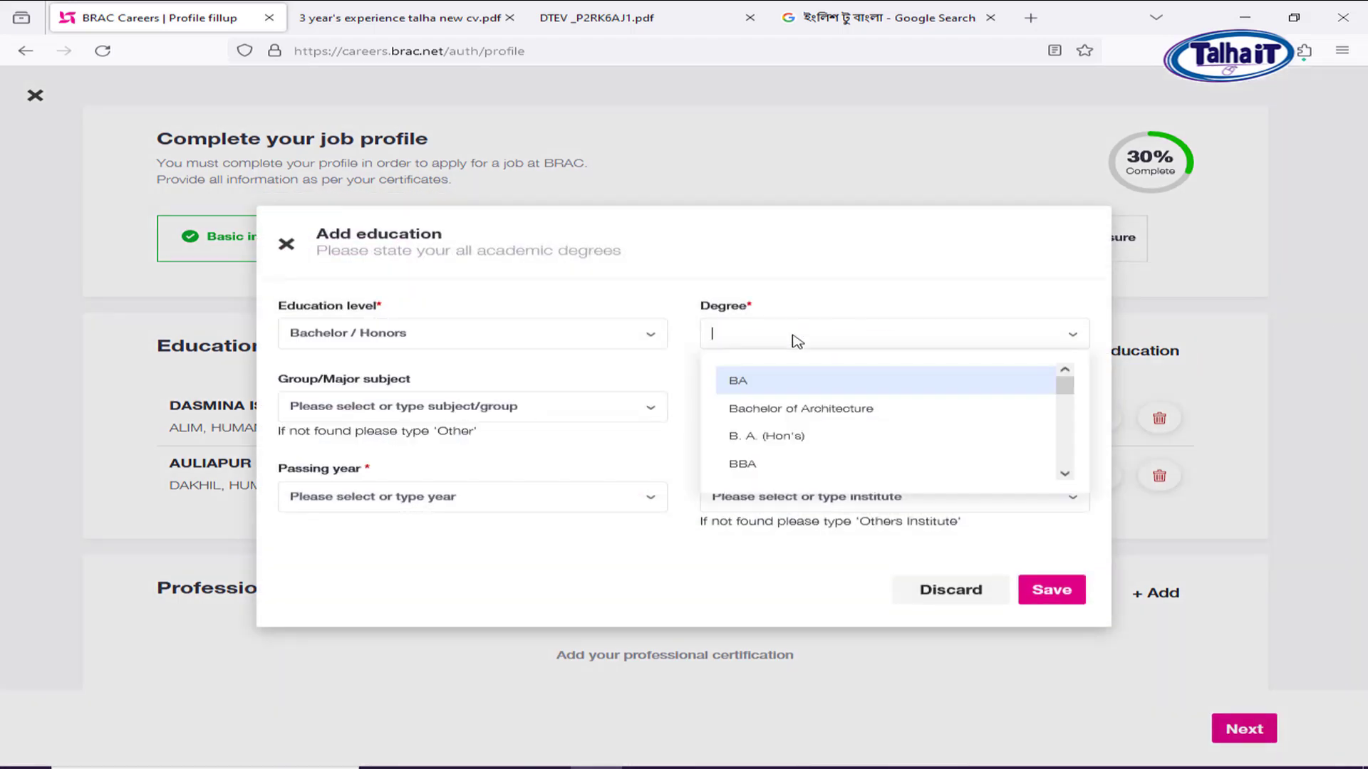
click(767, 386)
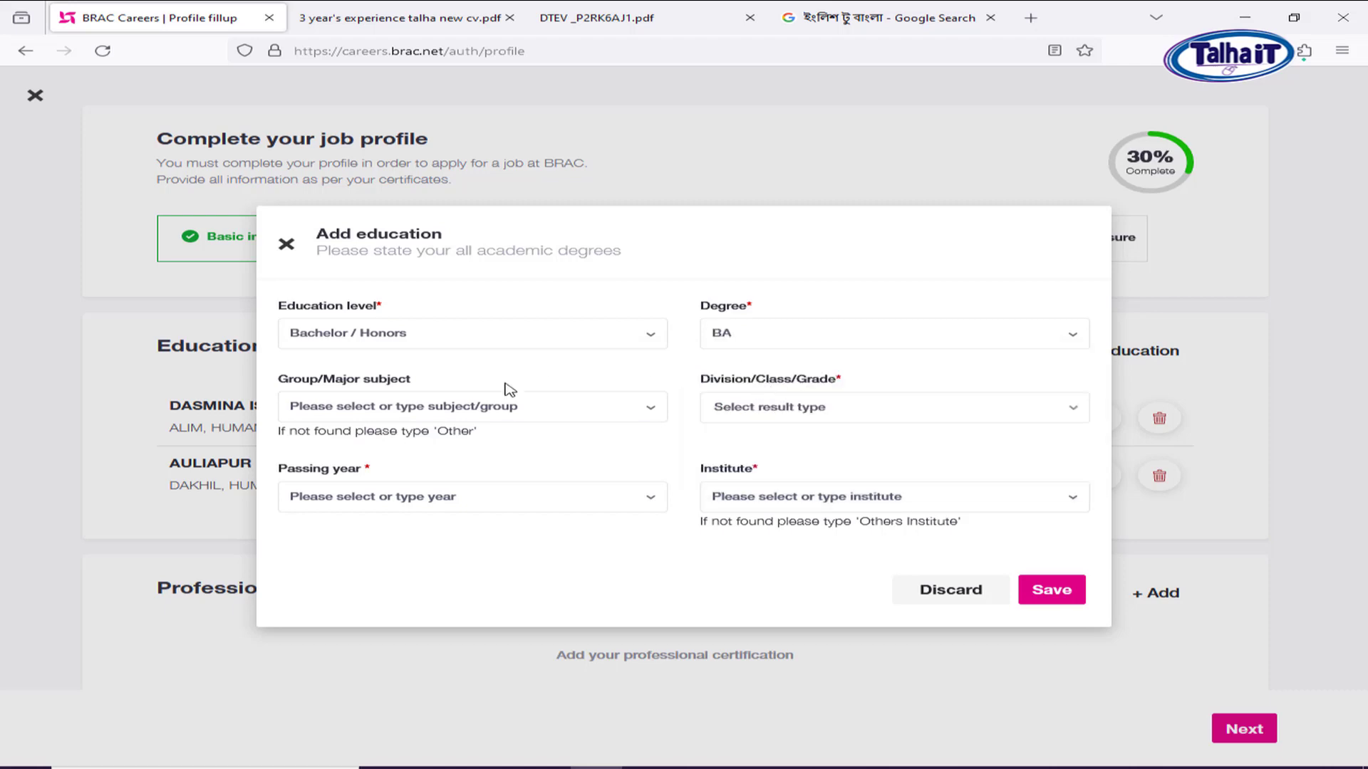
click(351, 411)
text(OT)
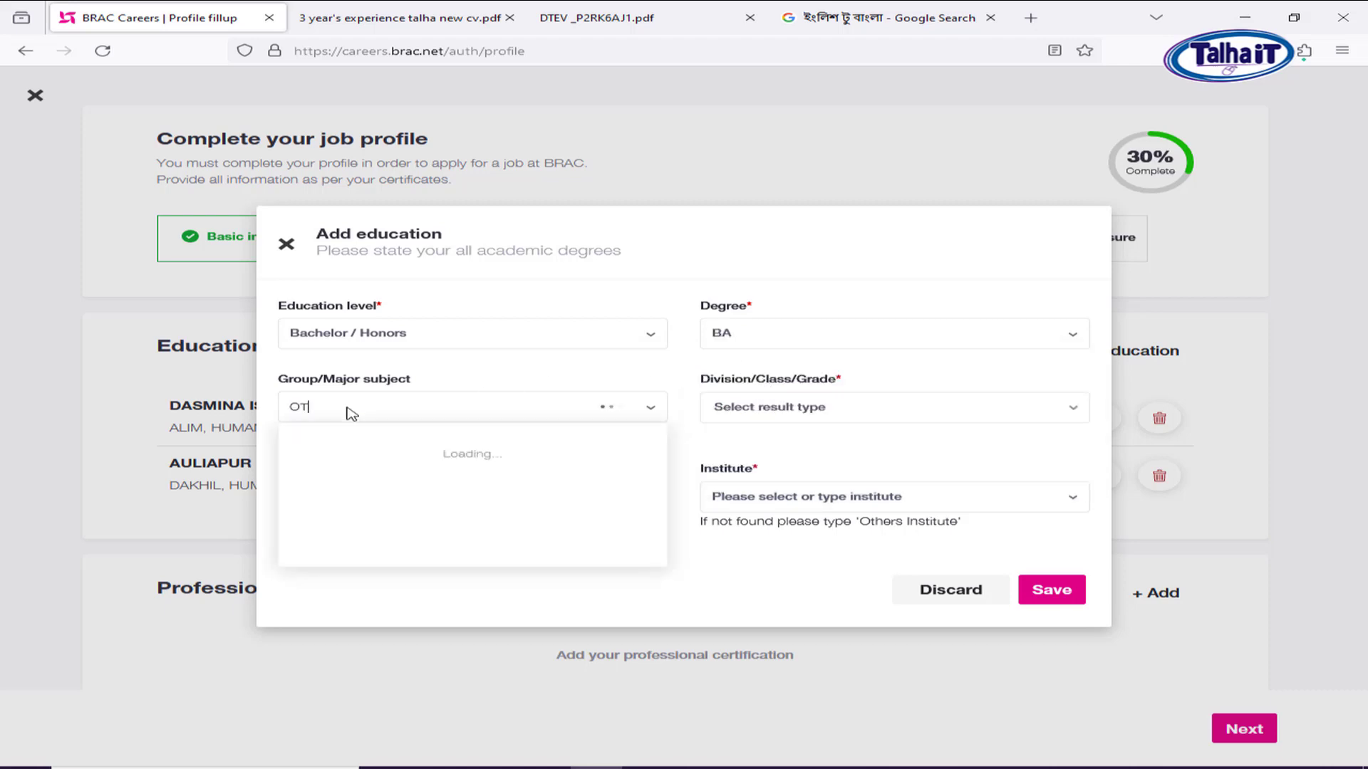
key(BackSpace)
key(BackSpace)
text(BAN)
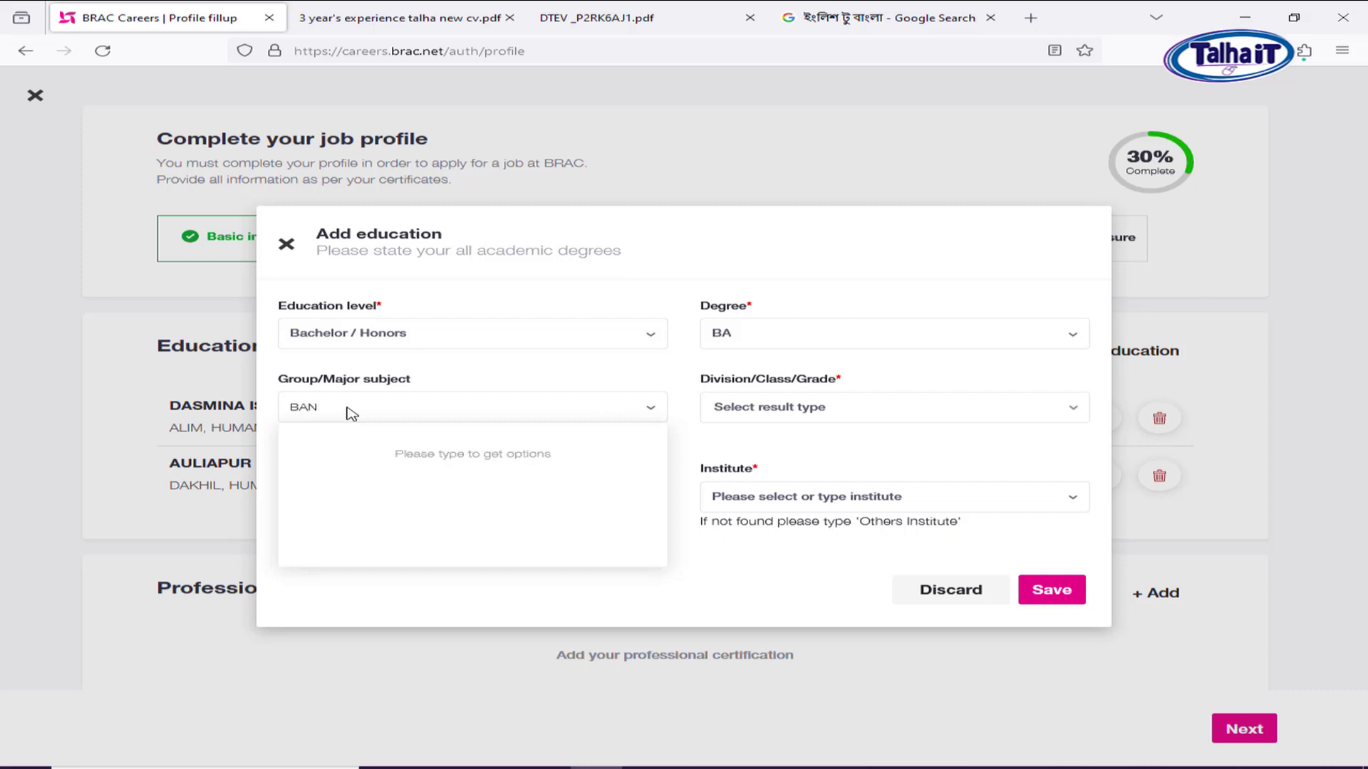
key(BackSpace)
key(BackSpace)
key(BackSpace)
text(OTHER)
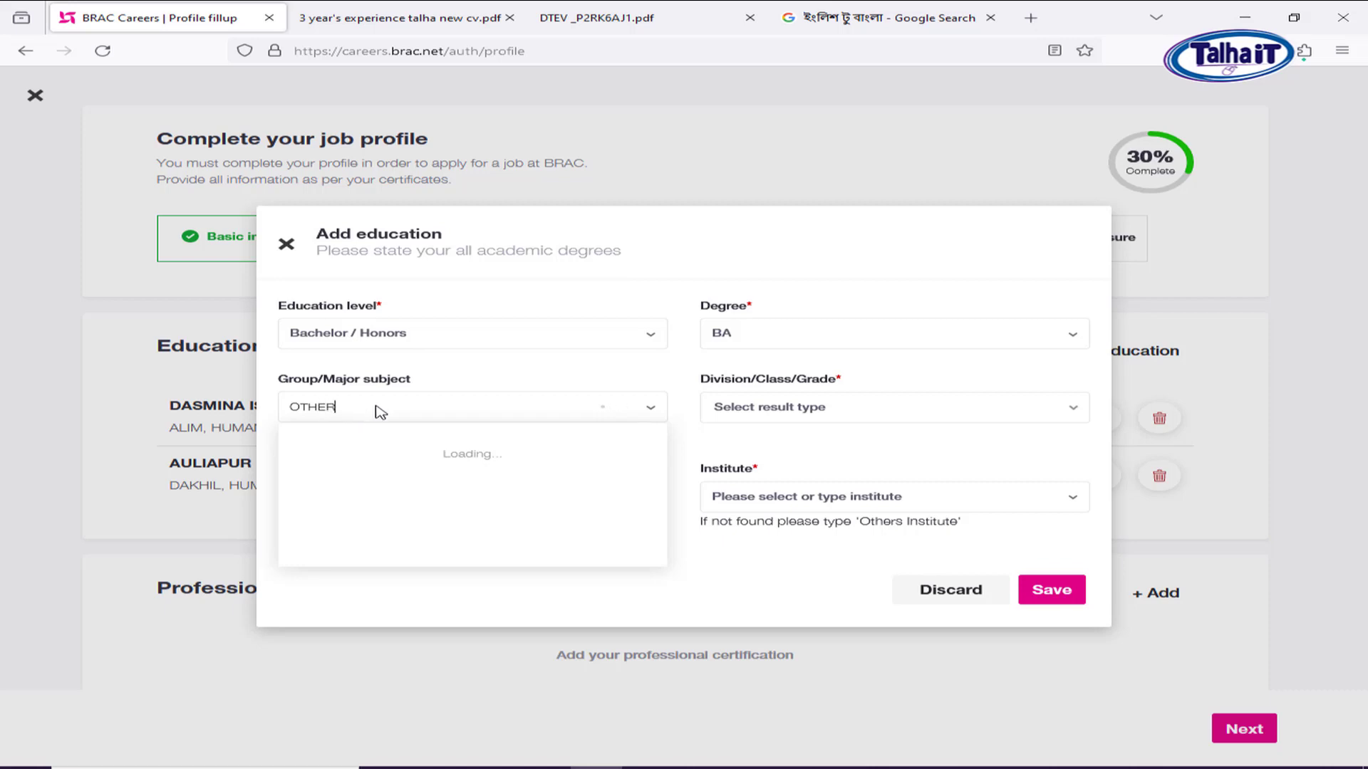
click(357, 455)
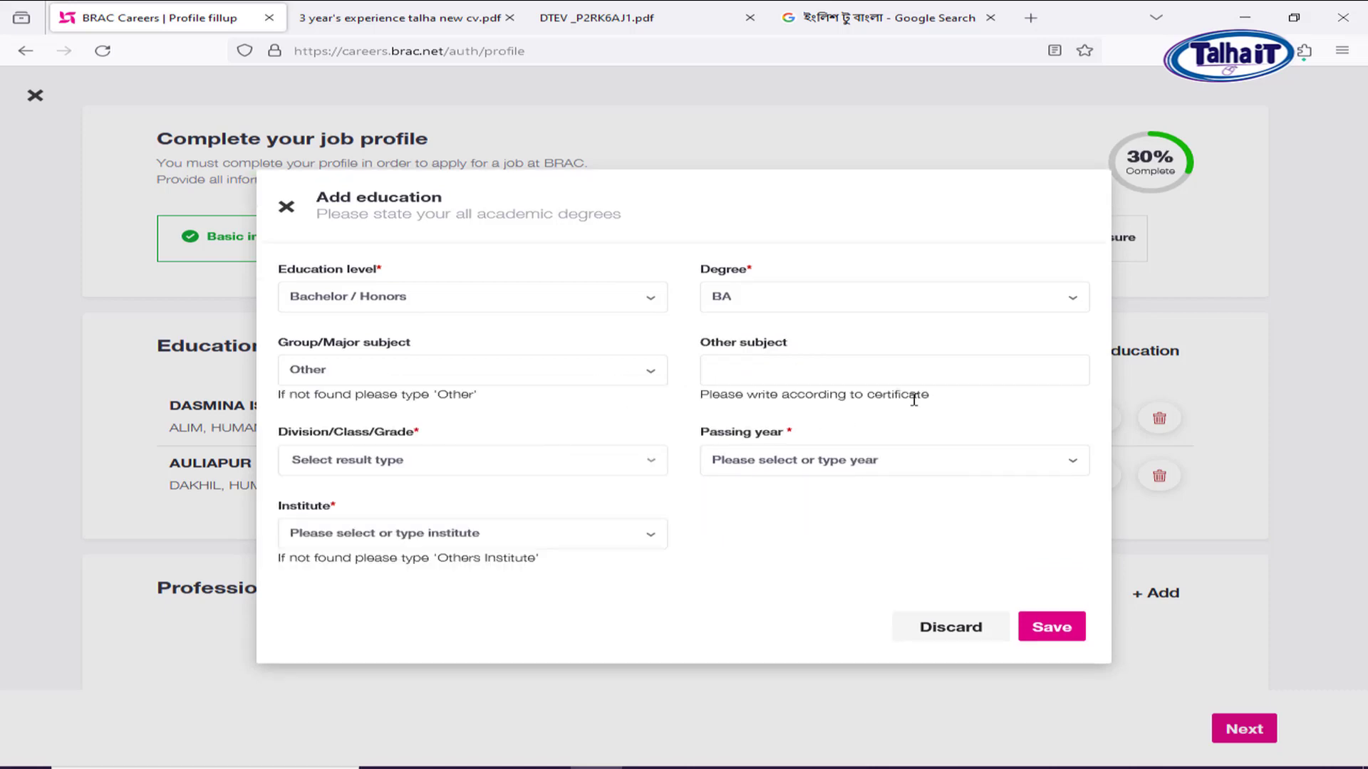
click(782, 376)
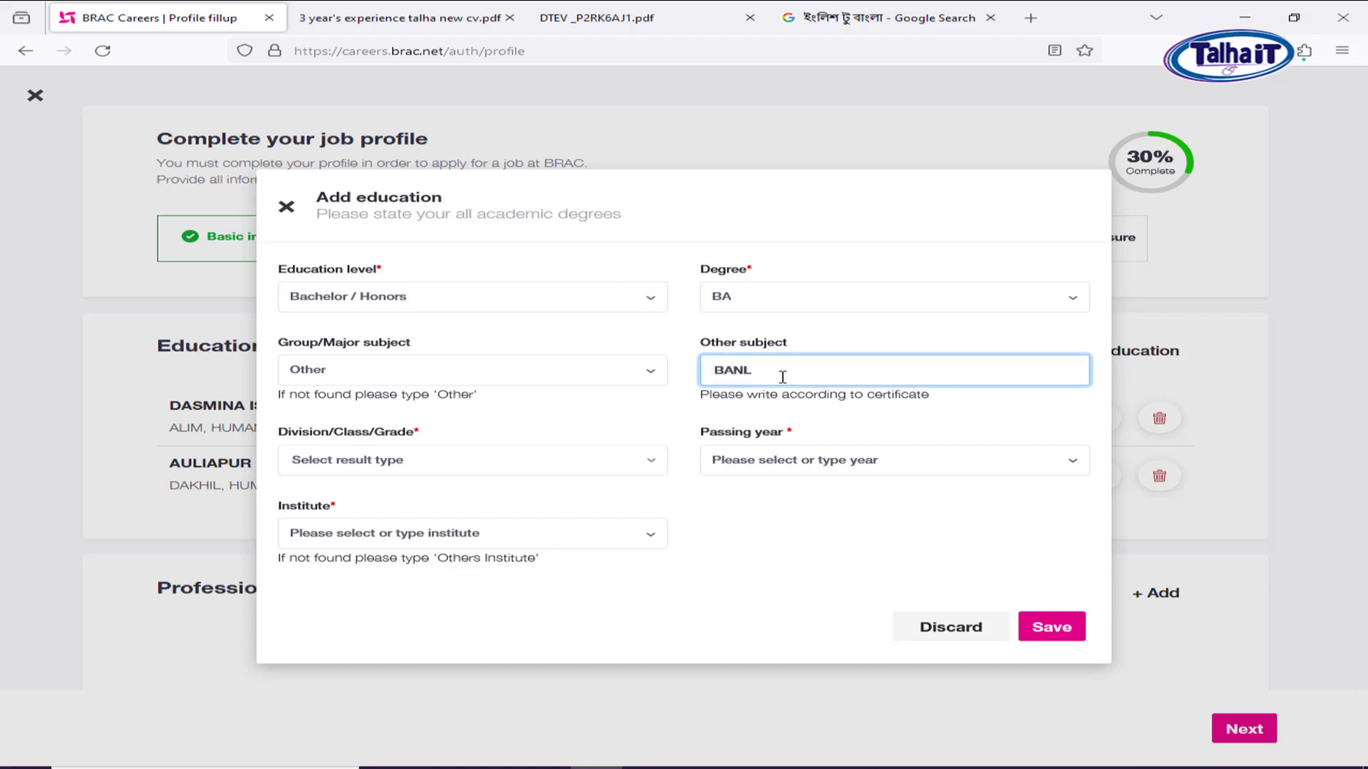
Record the BA result as Grade 2.52 out of 4.00 with its passing year.
click(570, 471)
click(368, 553)
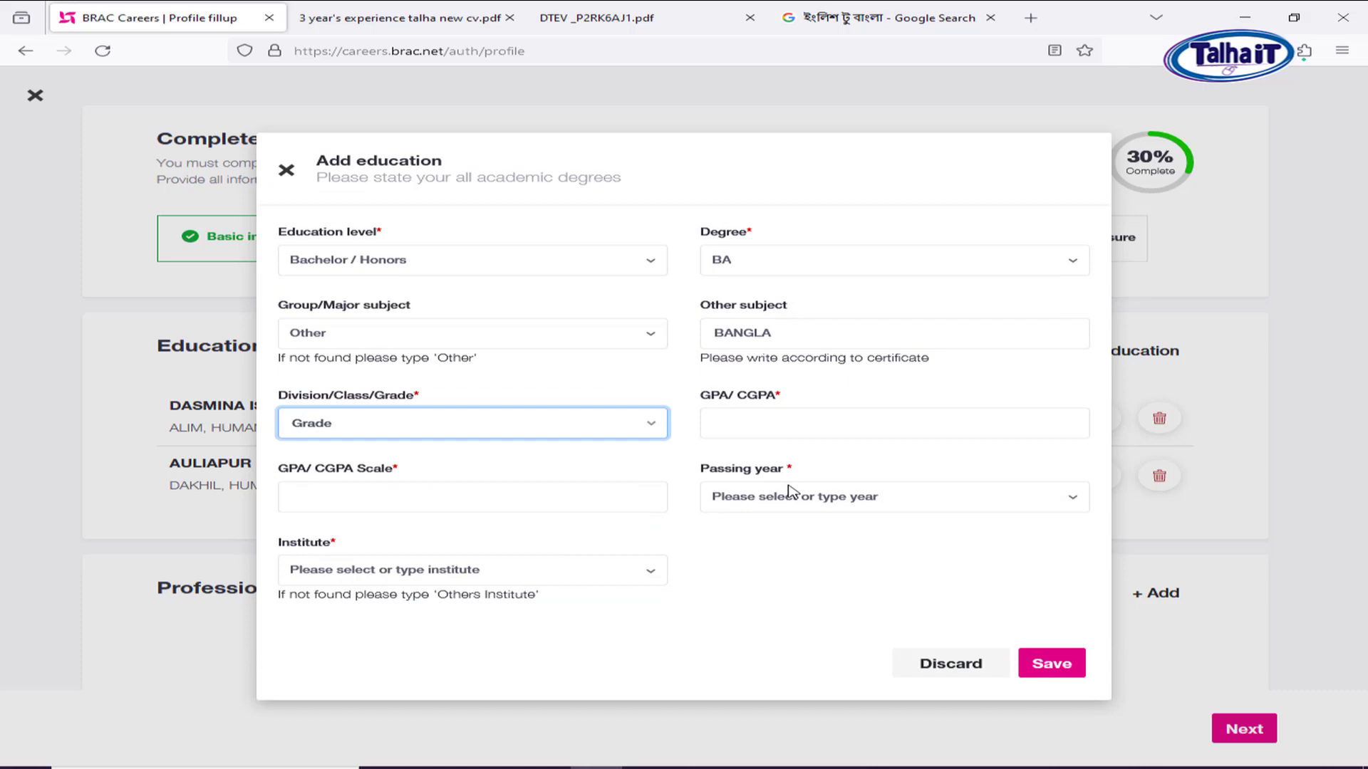
click(765, 416)
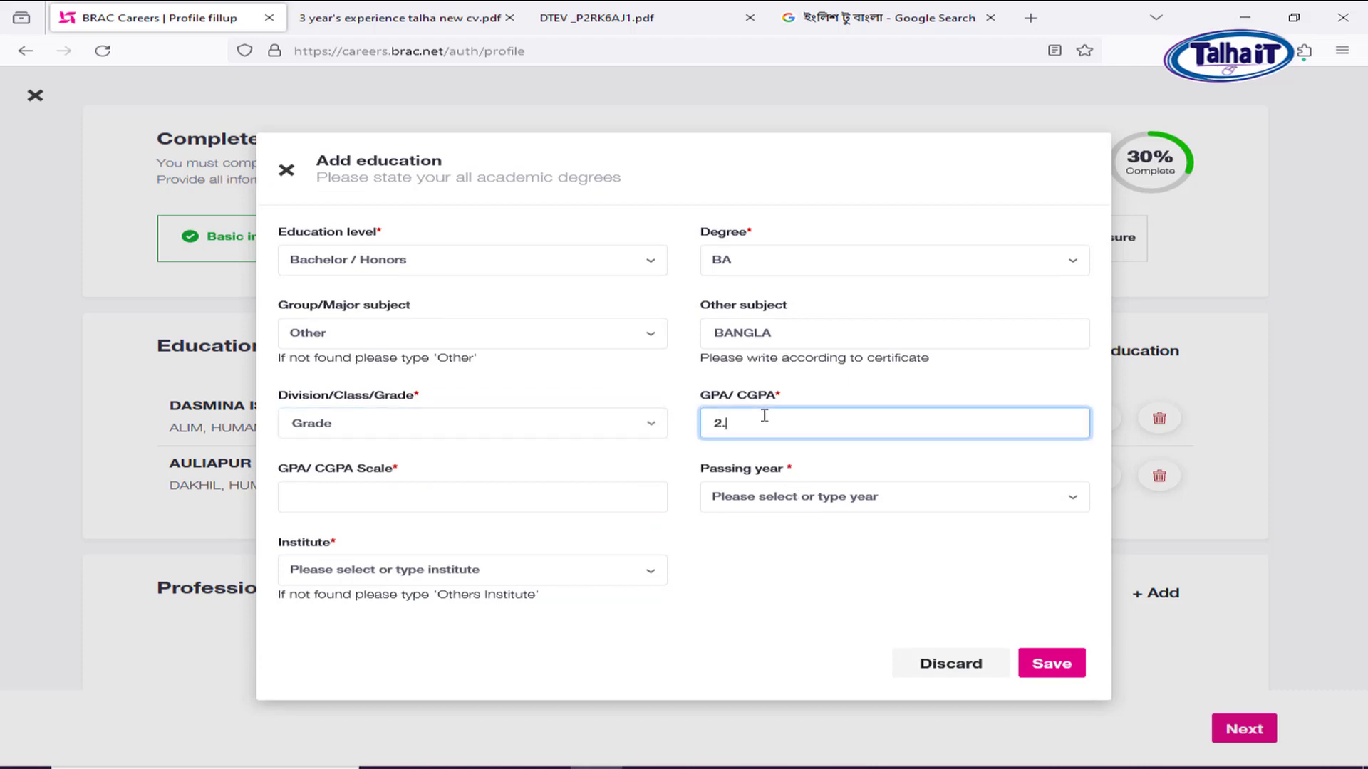
text(2.52)
click(362, 500)
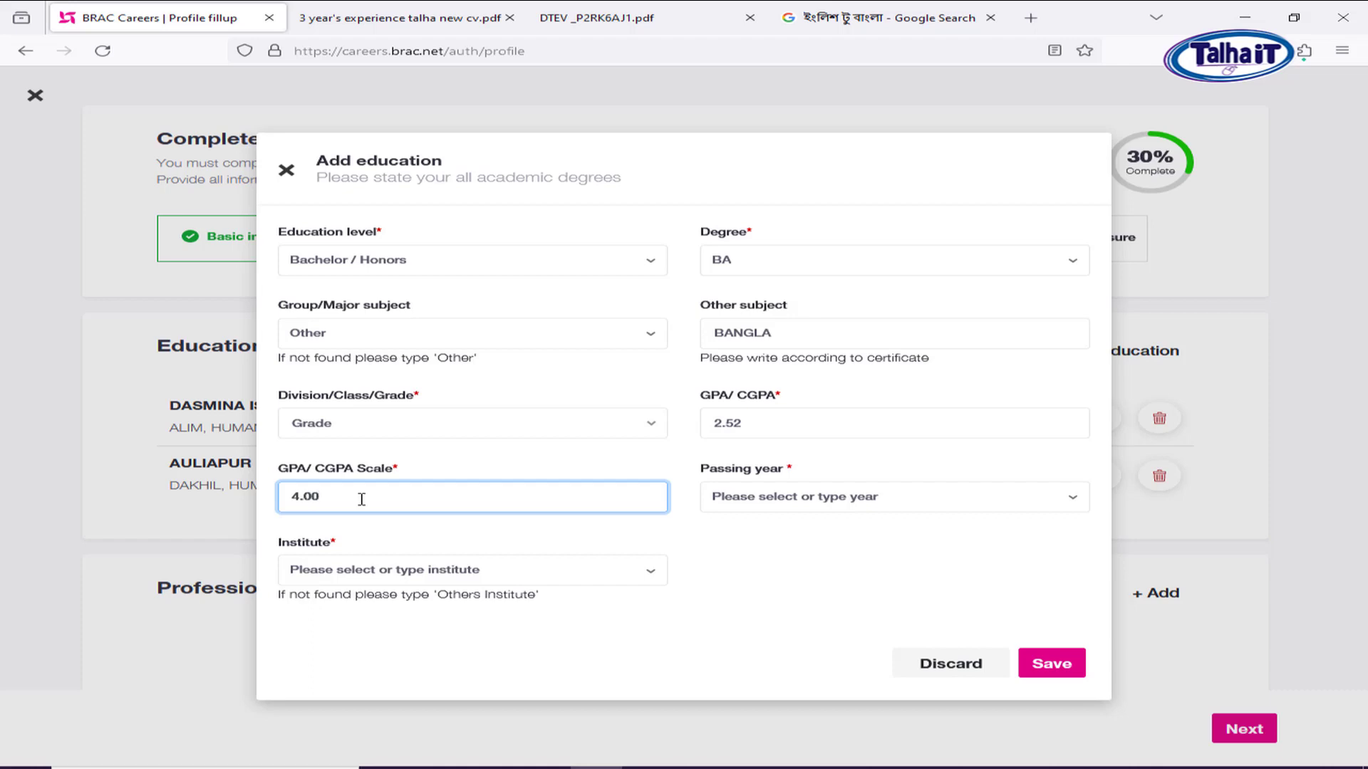
click(807, 505)
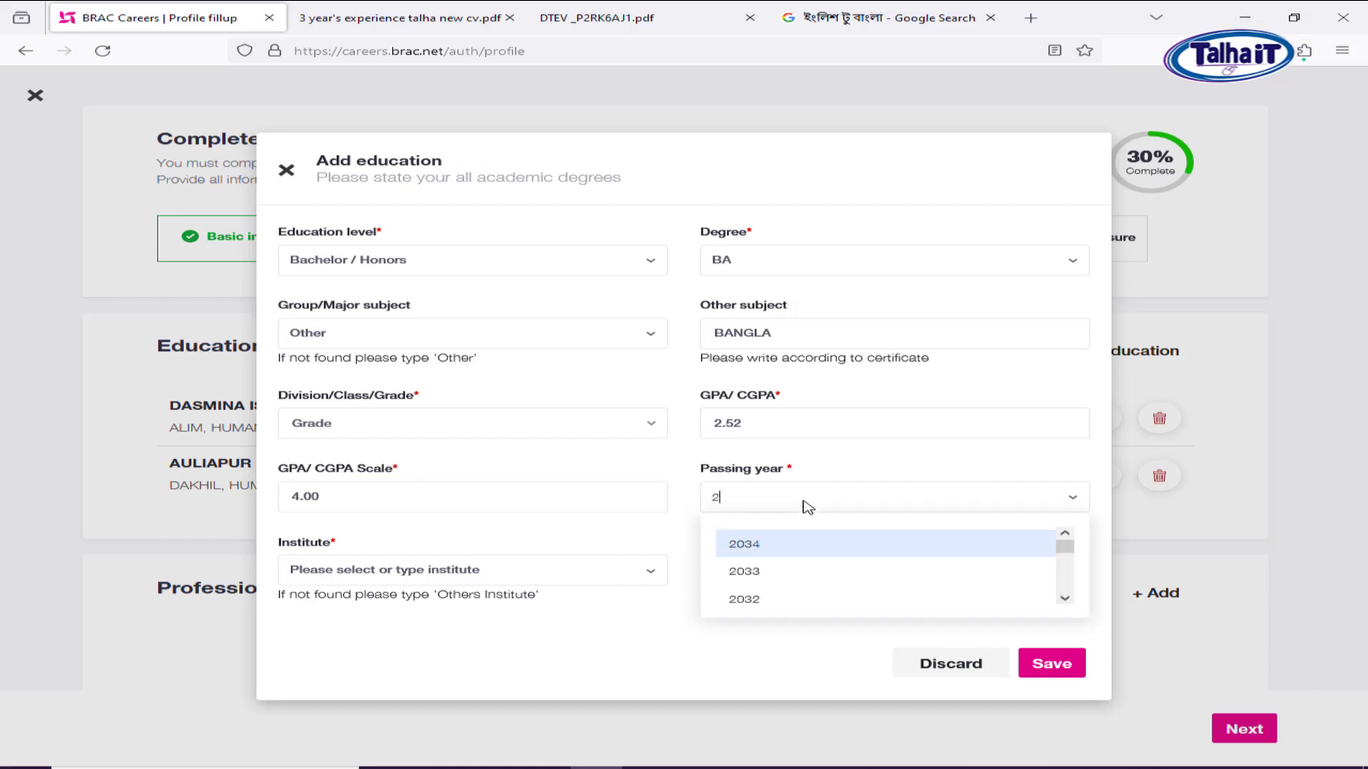
text(2023)
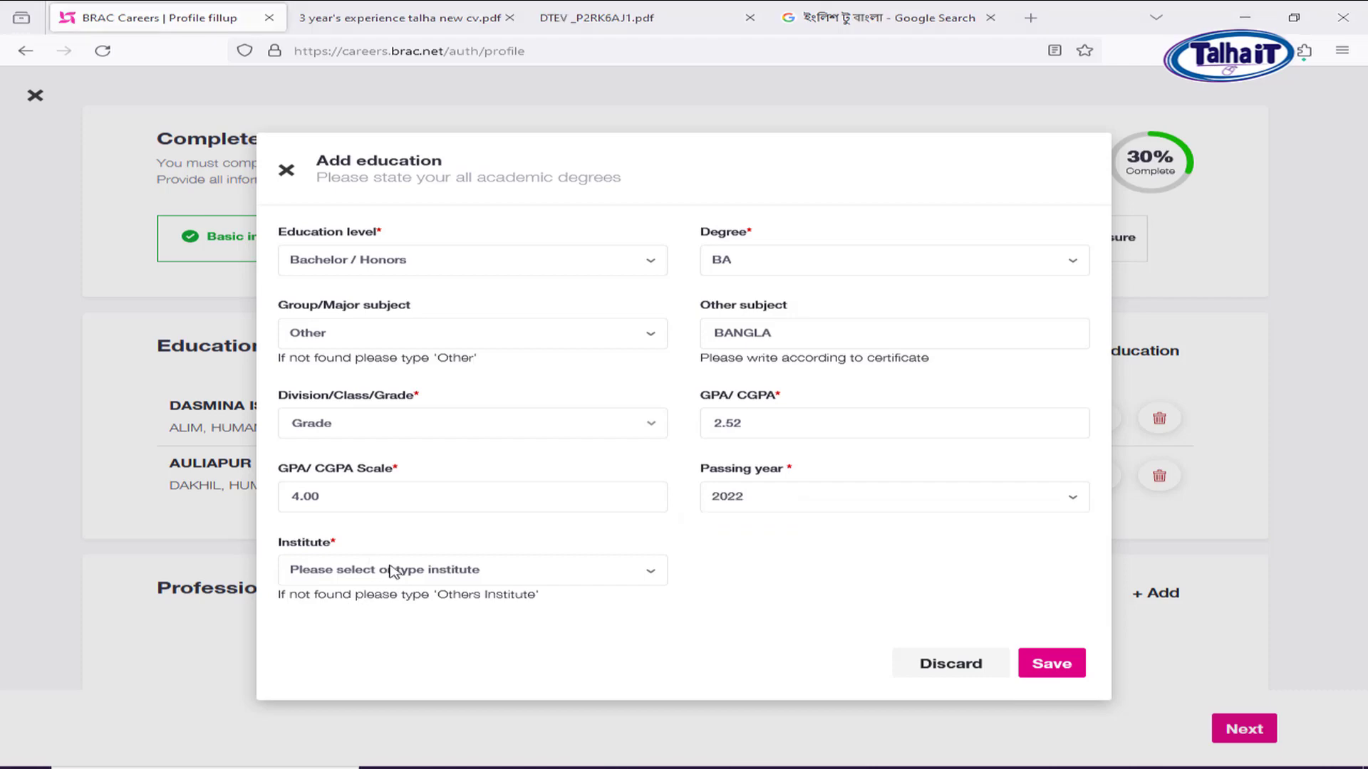
Choose OTHERS INSTITUTE for Government Shaheed Suhrawardy College and save the BA entry.
click(390, 571)
text(GO)
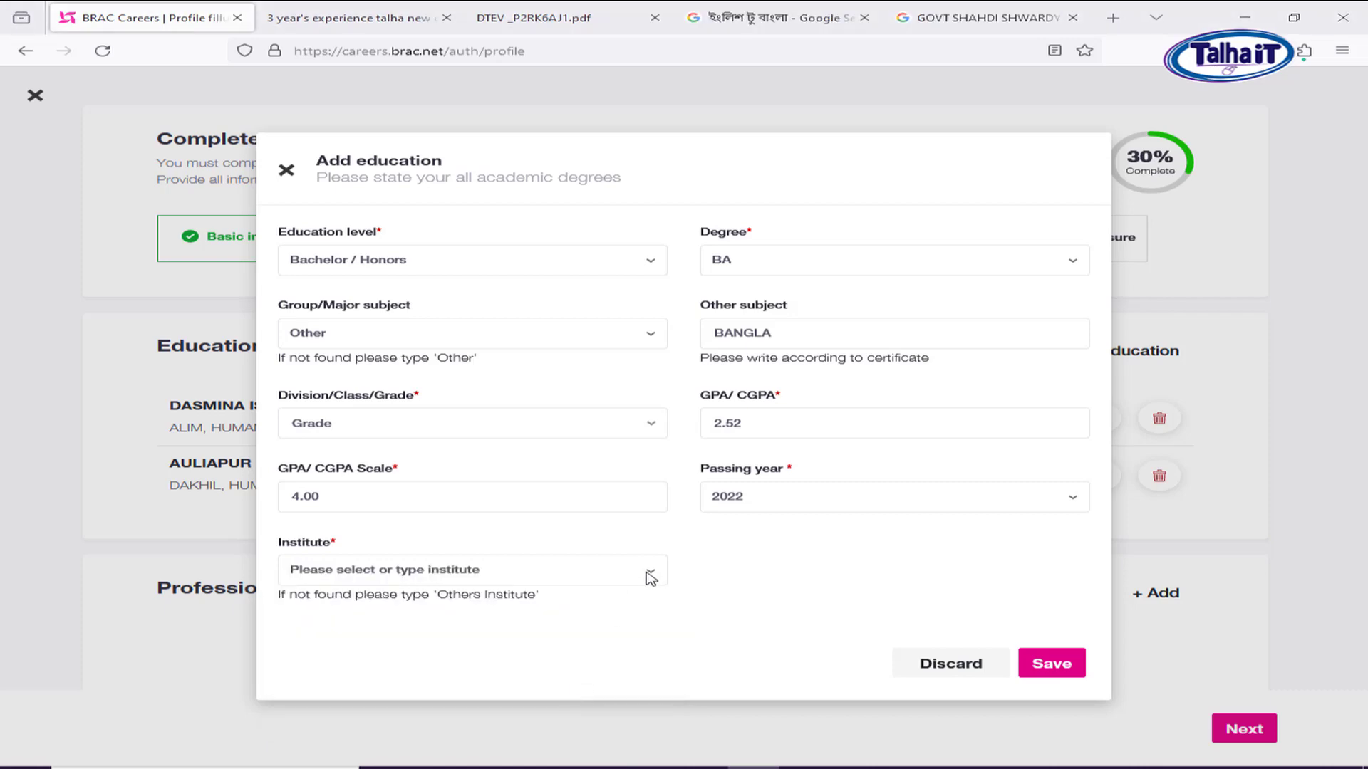
click(639, 571)
text(G)
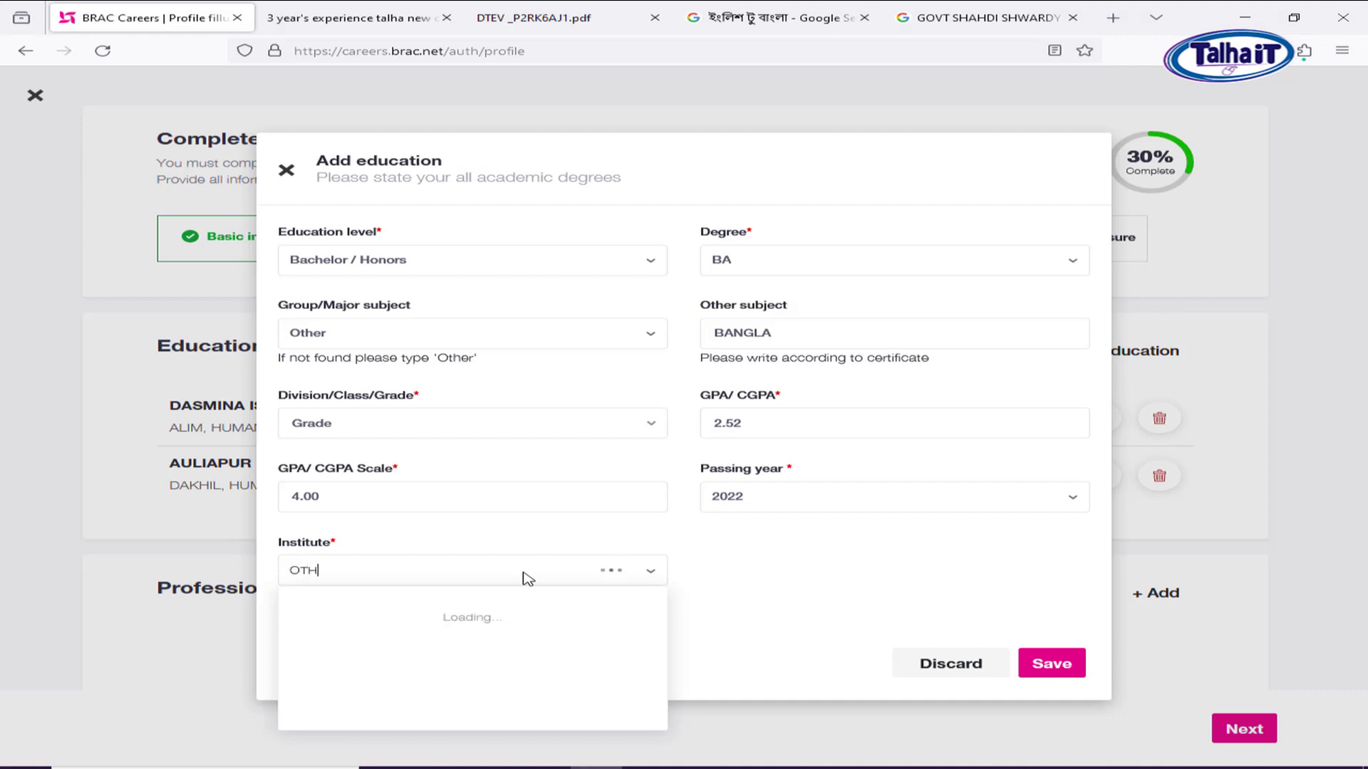
text(THER)
click(512, 613)
click(1058, 666)
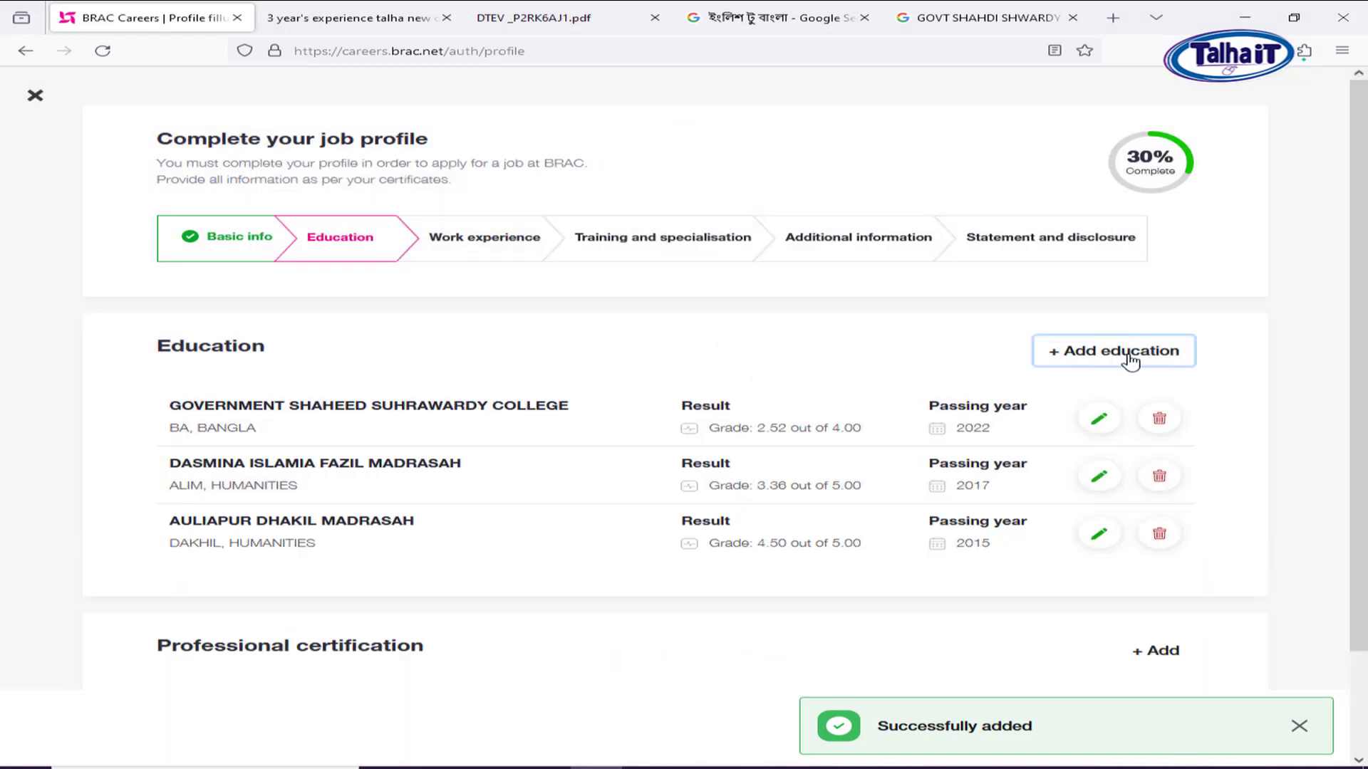
Start a new education entry with level Master and degree MA.
click(1133, 351)
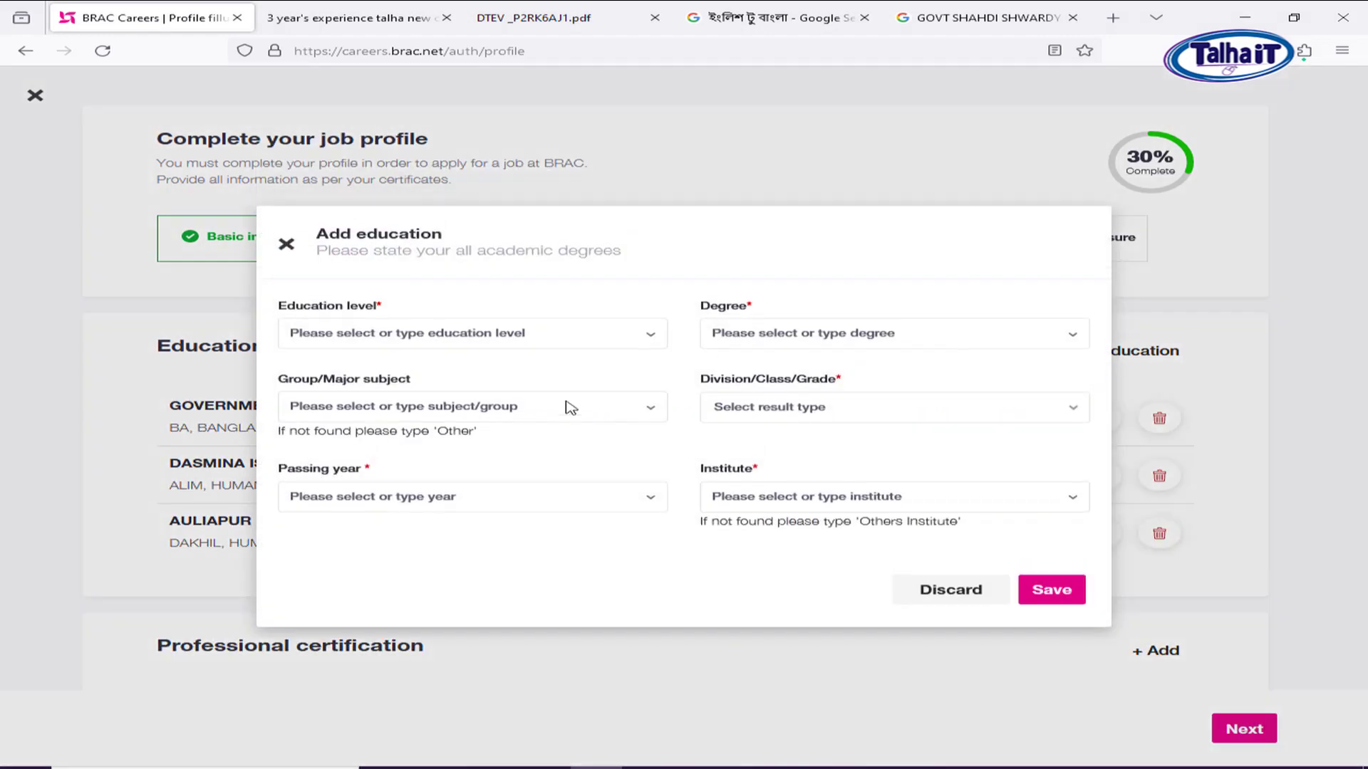
click(394, 337)
scroll(423, 433, down, 1)
scroll(423, 433, down, 2)
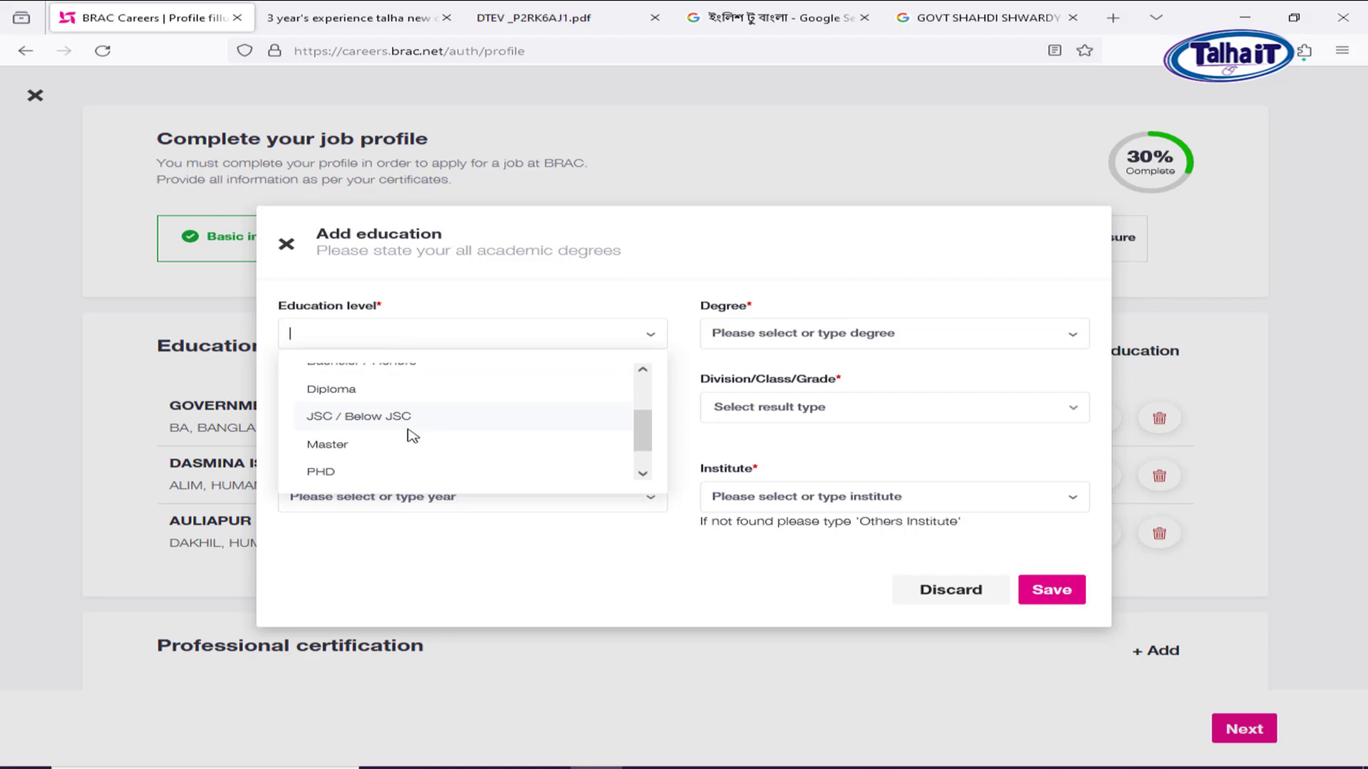
click(345, 450)
click(844, 334)
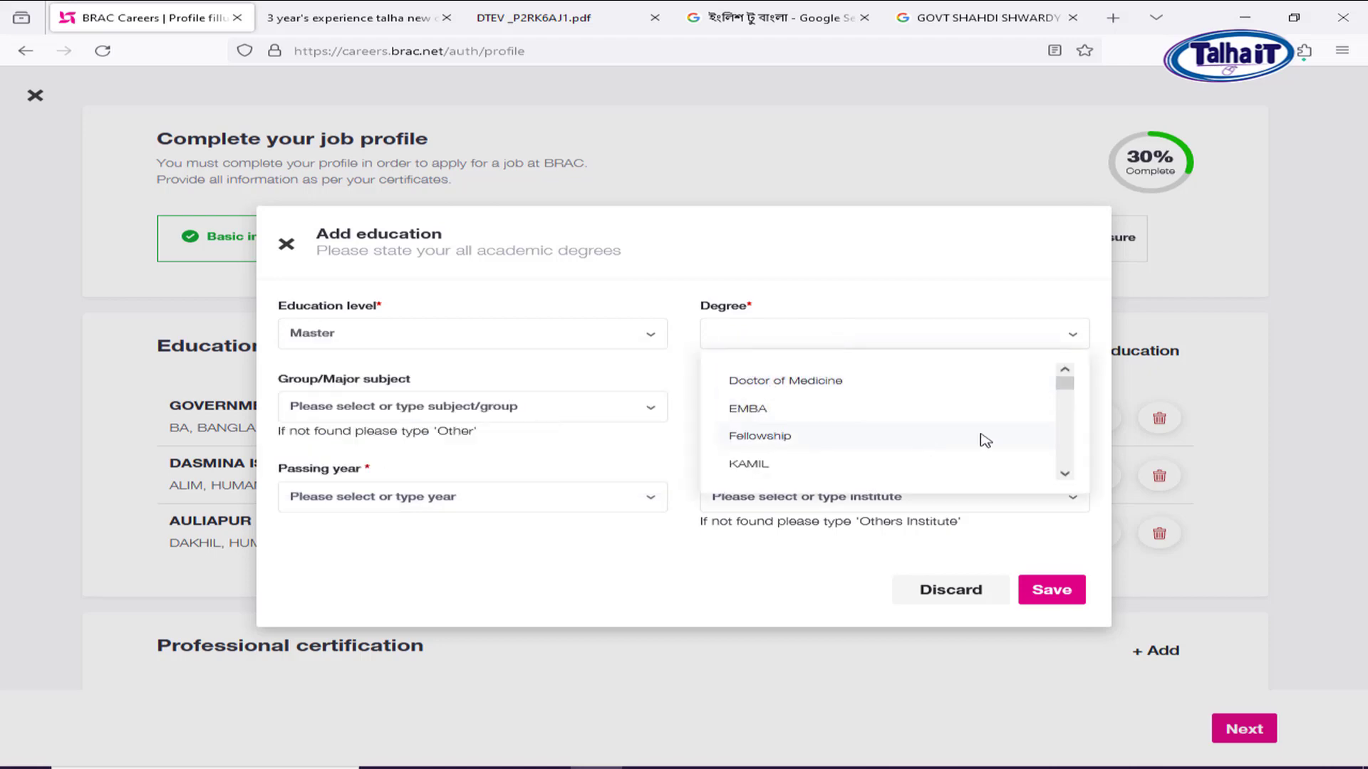
scroll(1059, 417, down, 3)
scroll(1059, 417, down, 5)
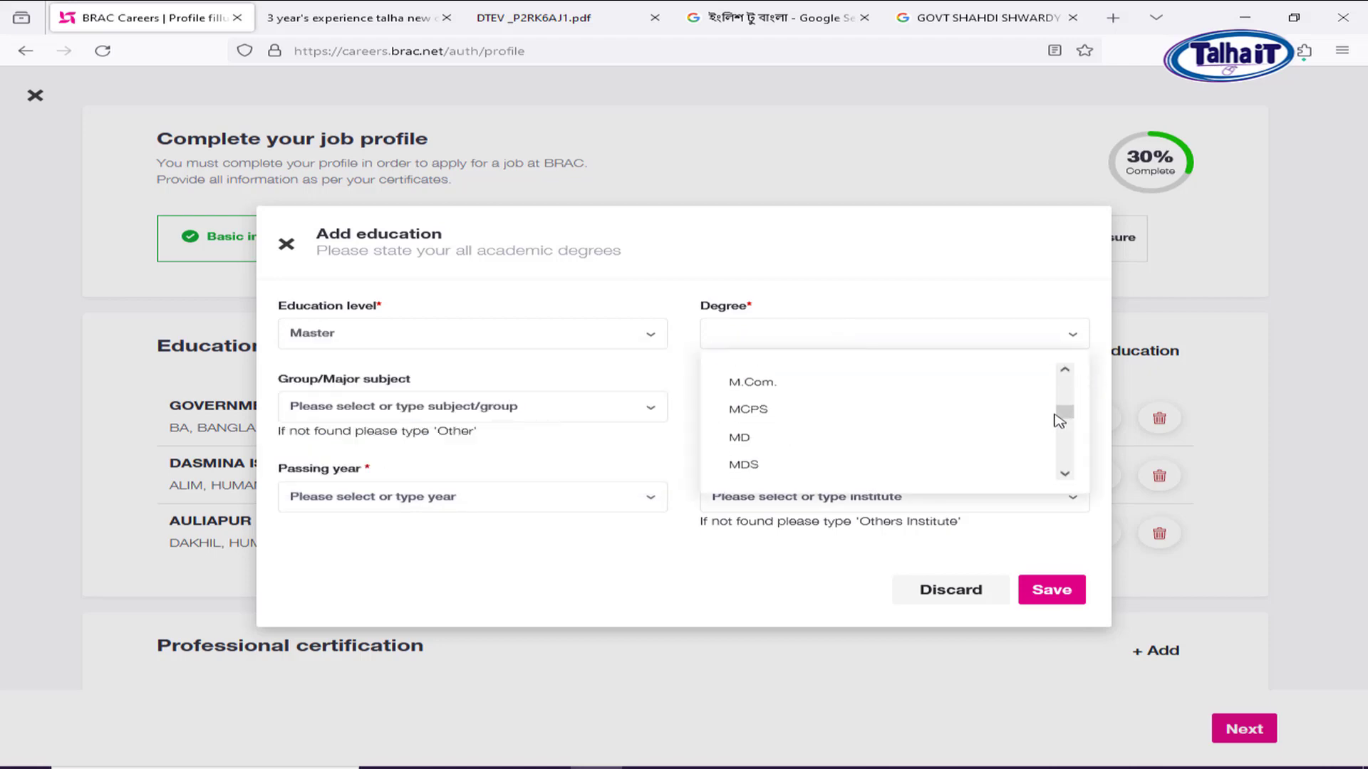
drag(1059, 432, 1059, 446)
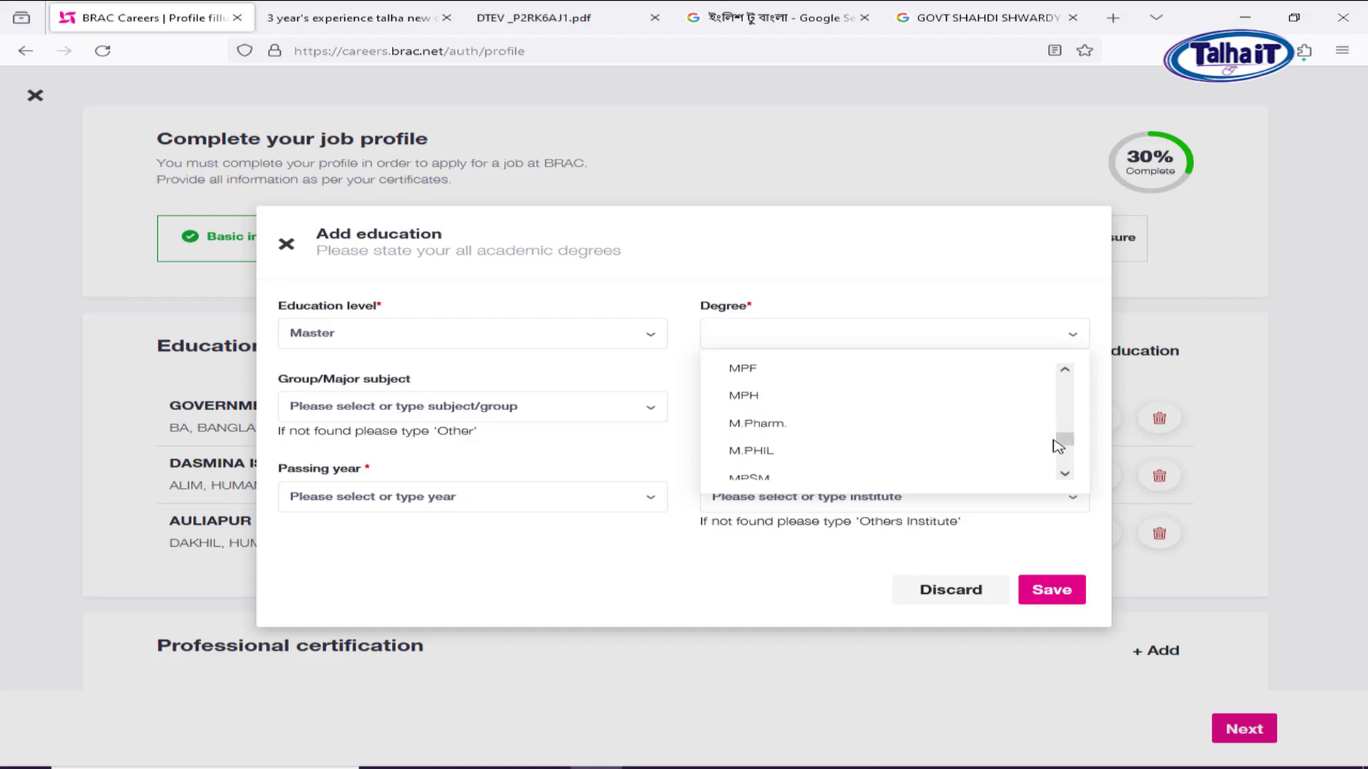
text(M)
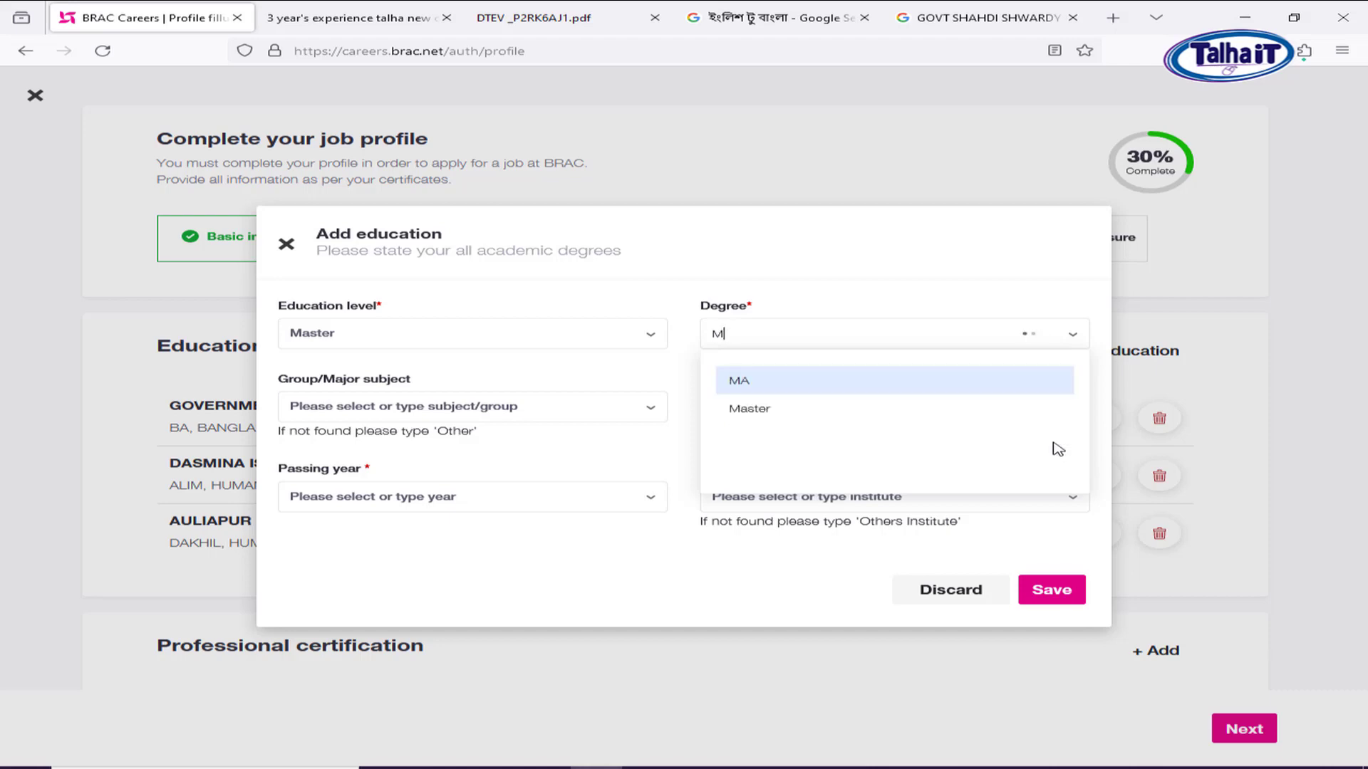
click(803, 388)
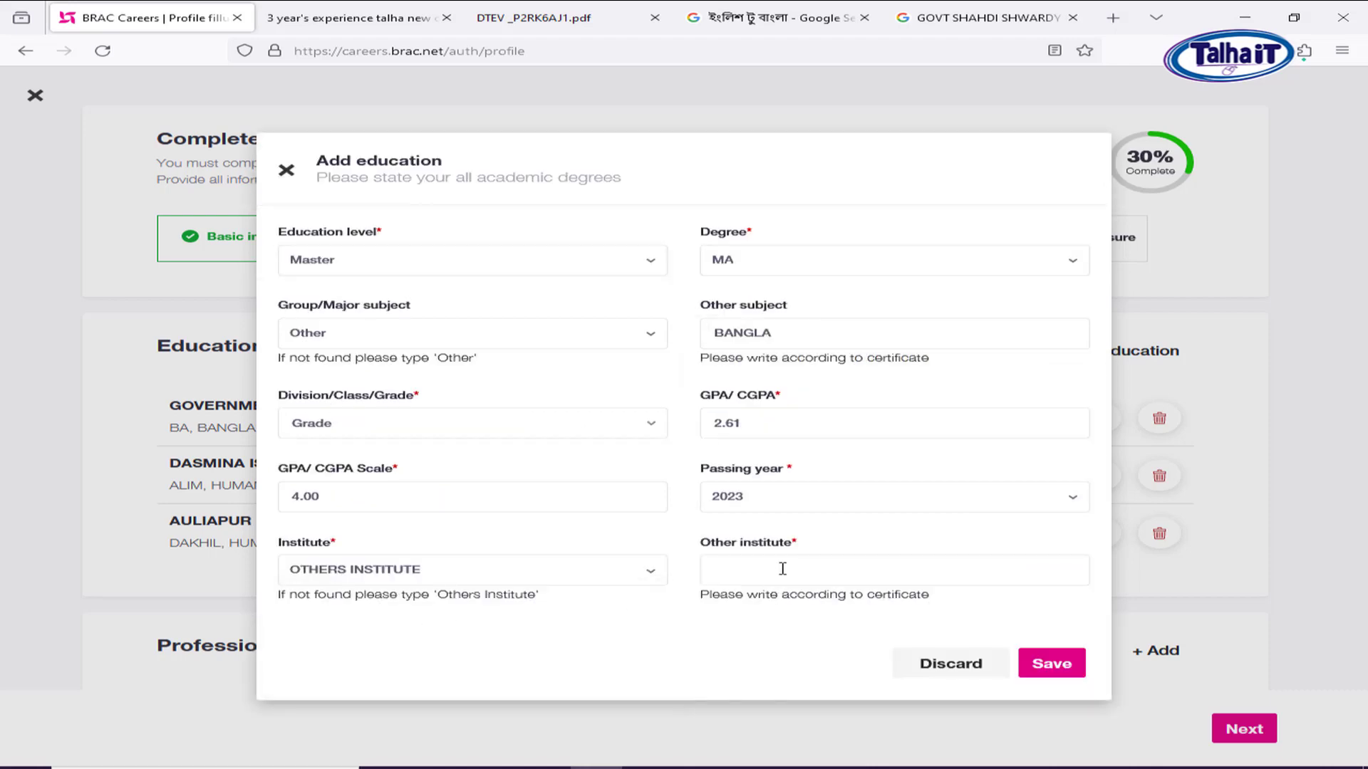
Enter Government Shaheed Suhrawardy College as the other institute and save the MA entry.
click(782, 569)
text(Government Shaheed Suhrawardy College)
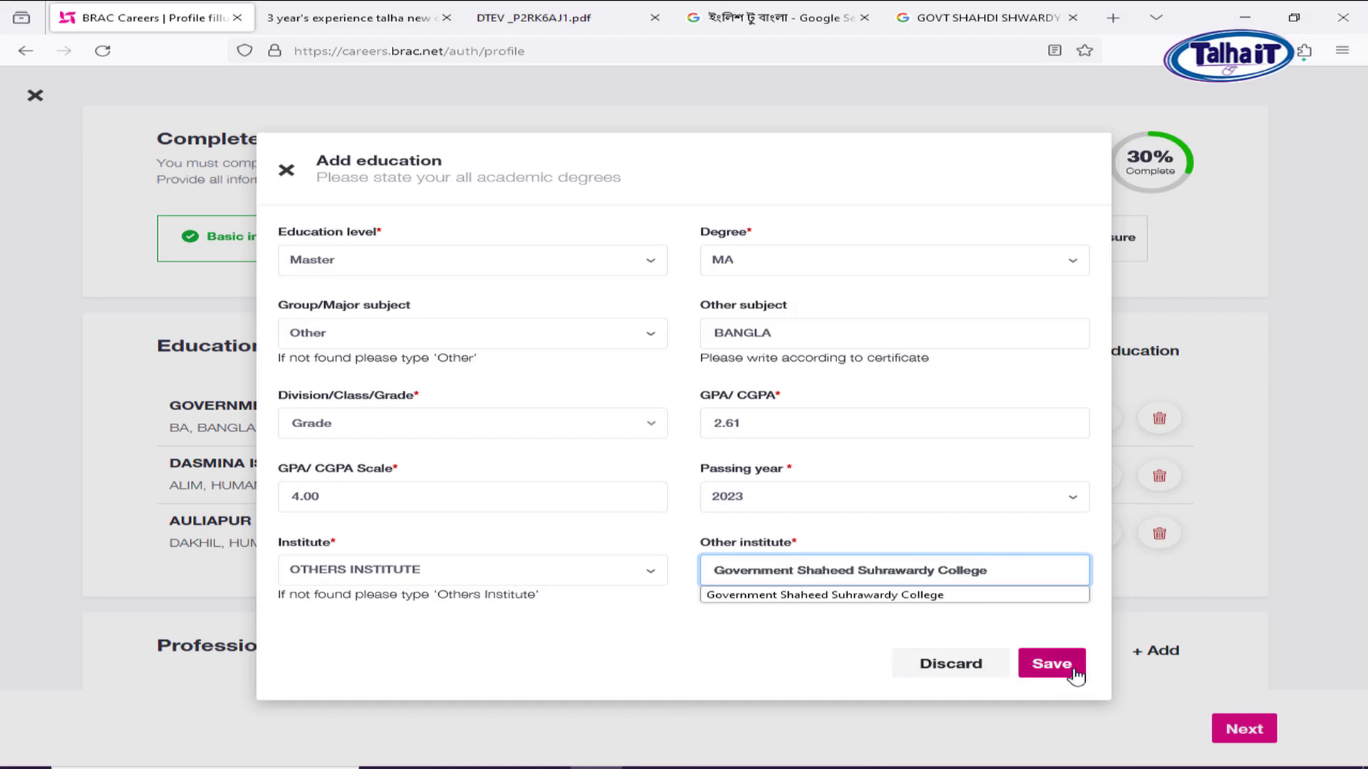
click(1052, 664)
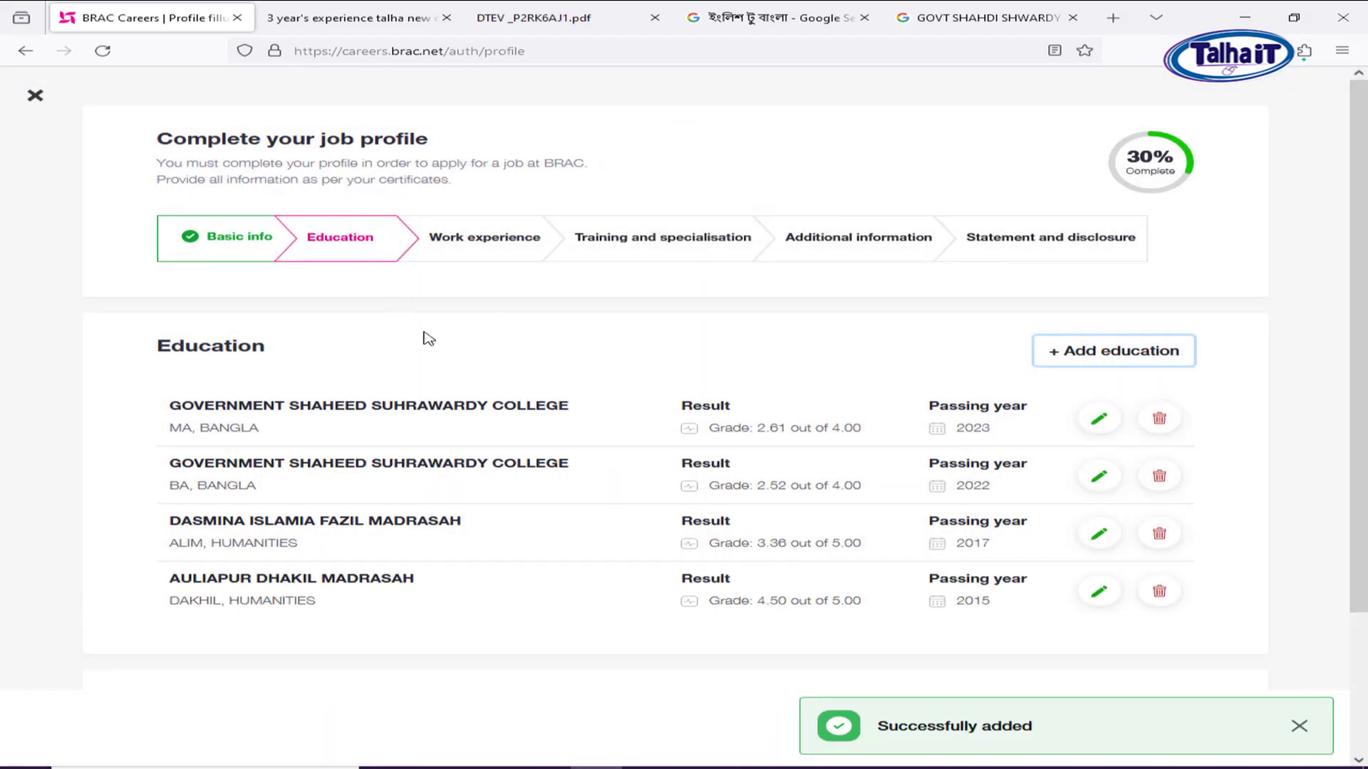
Scroll past the saved MA entry and advance to the Work experience step.
scroll(592, 354, down, 2)
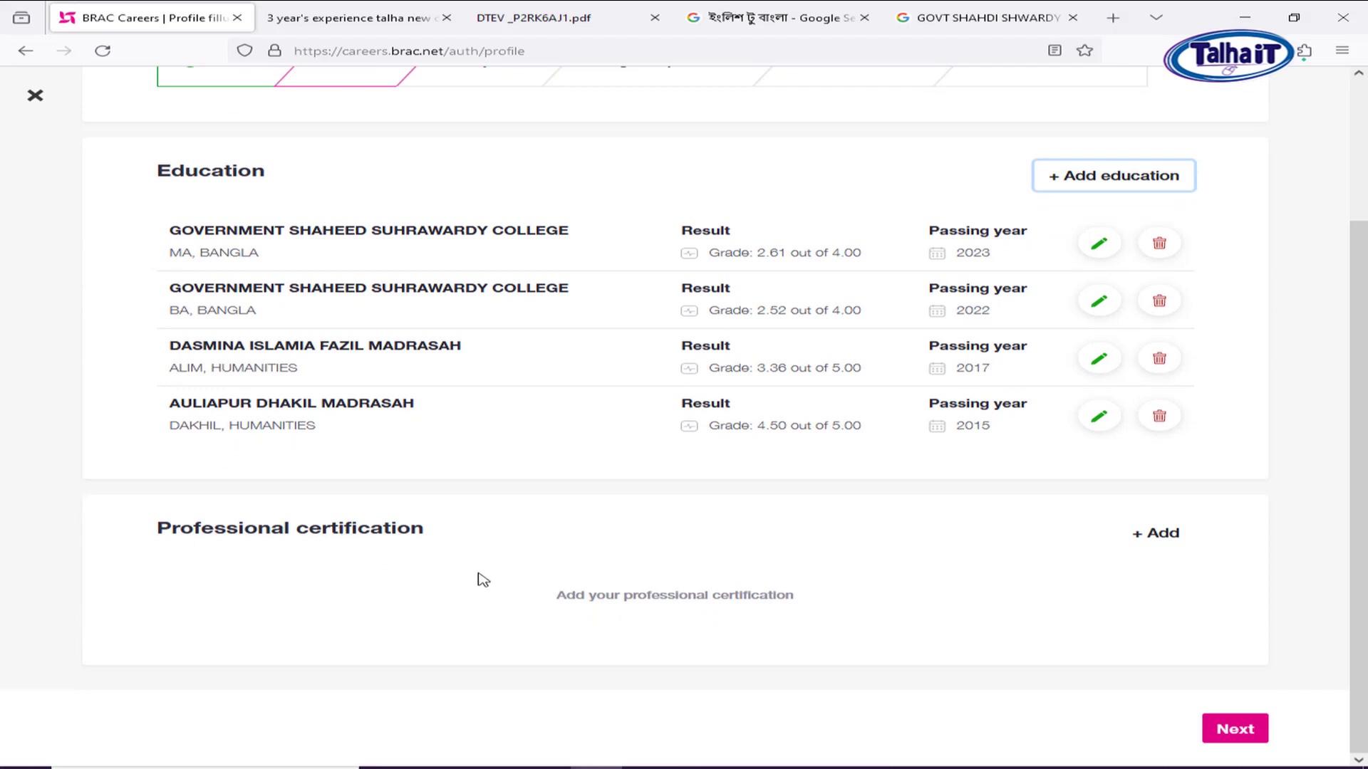
scroll(938, 504, up, 1)
scroll(947, 513, down, 1)
click(1243, 729)
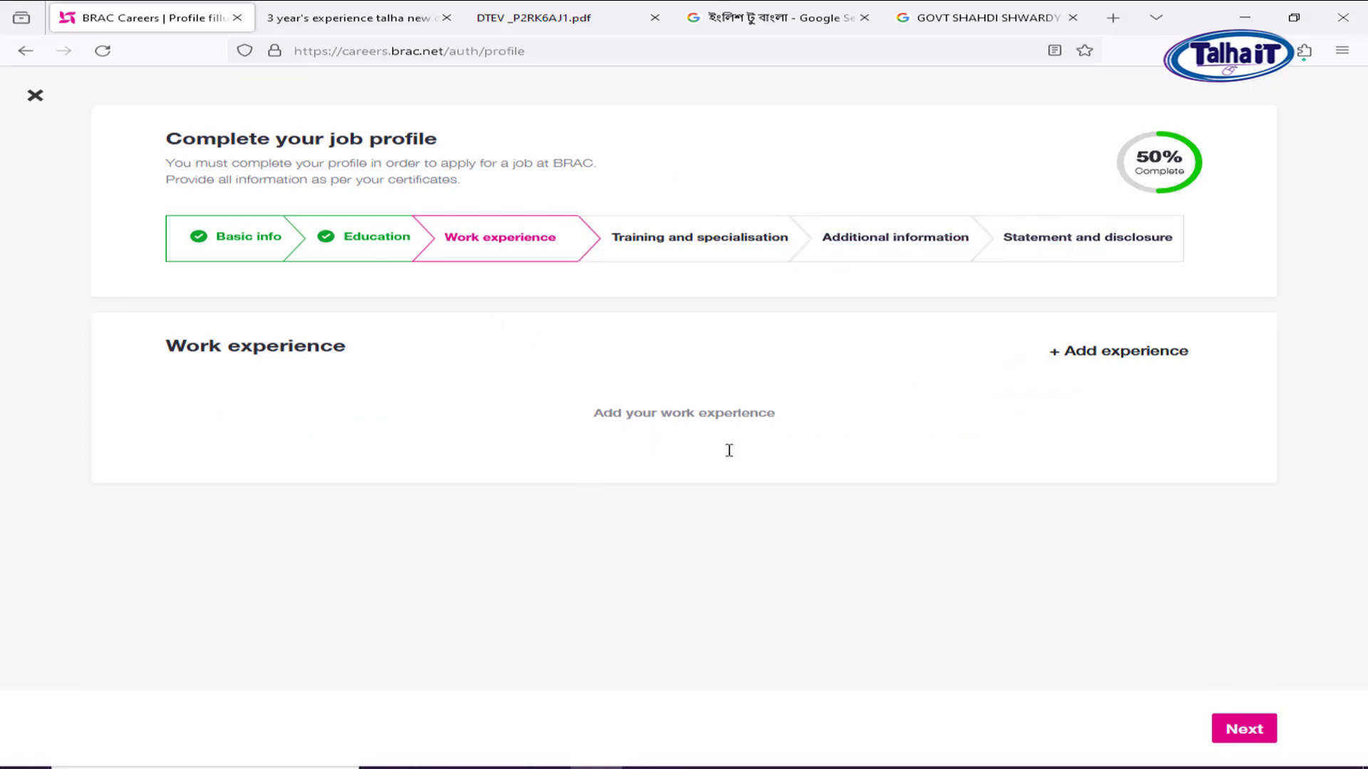
Skip Work experience, leave the Skills list empty, and save Training and specialisation.
click(1251, 724)
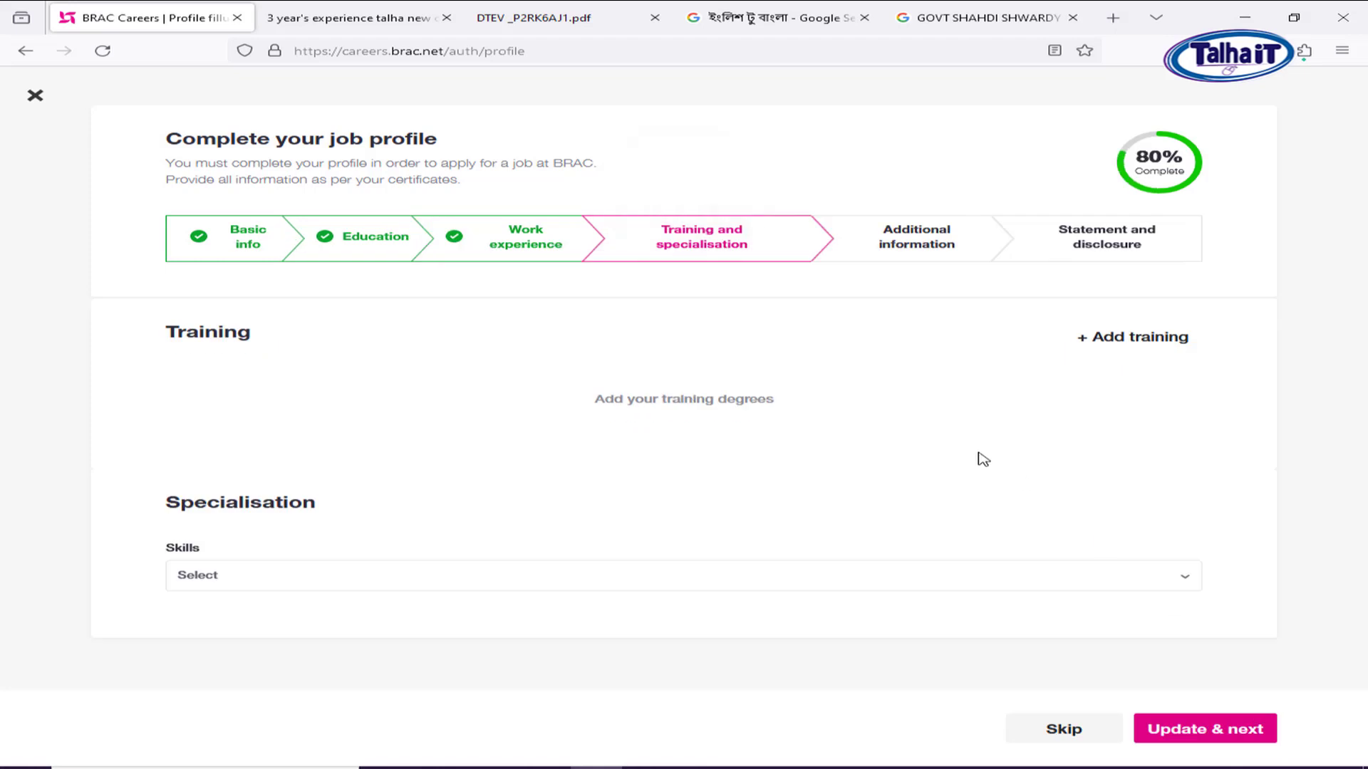
click(240, 581)
click(285, 592)
click(388, 584)
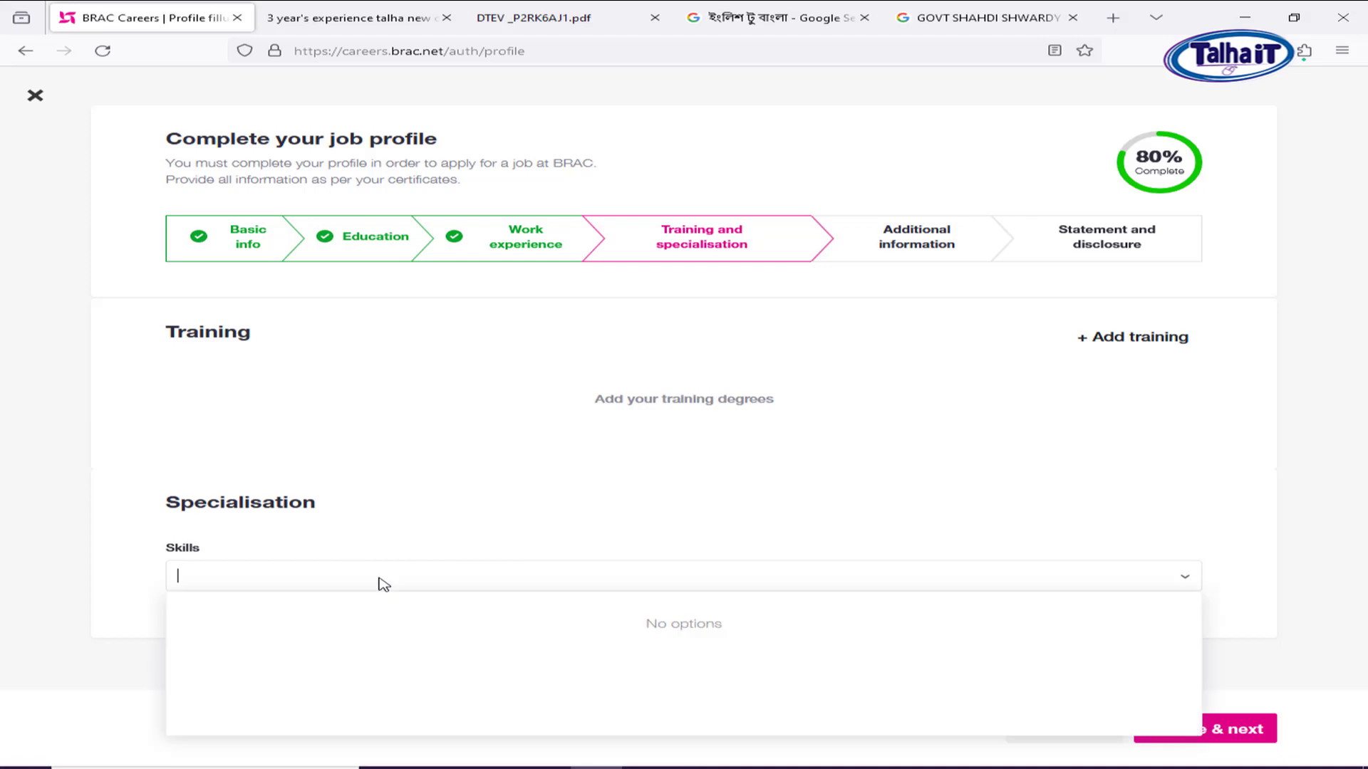
click(1124, 478)
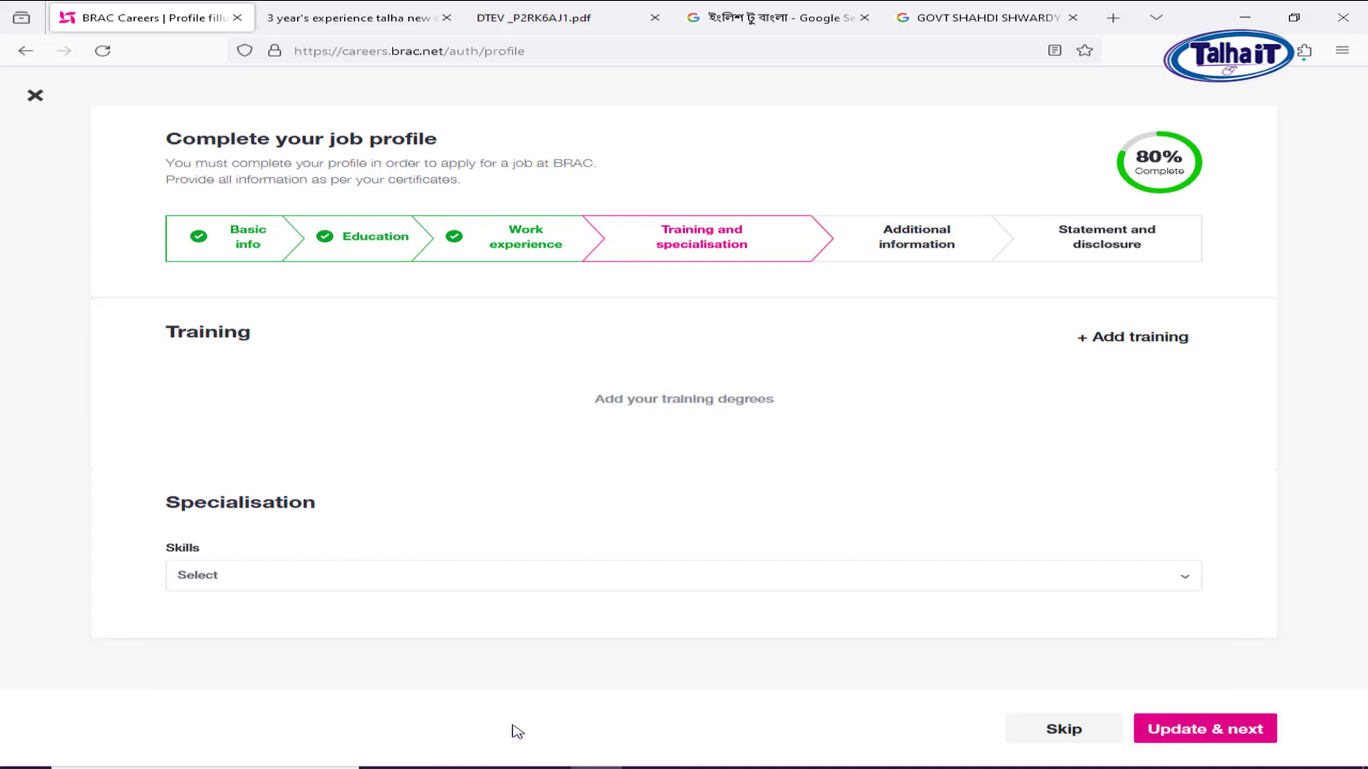
click(1223, 733)
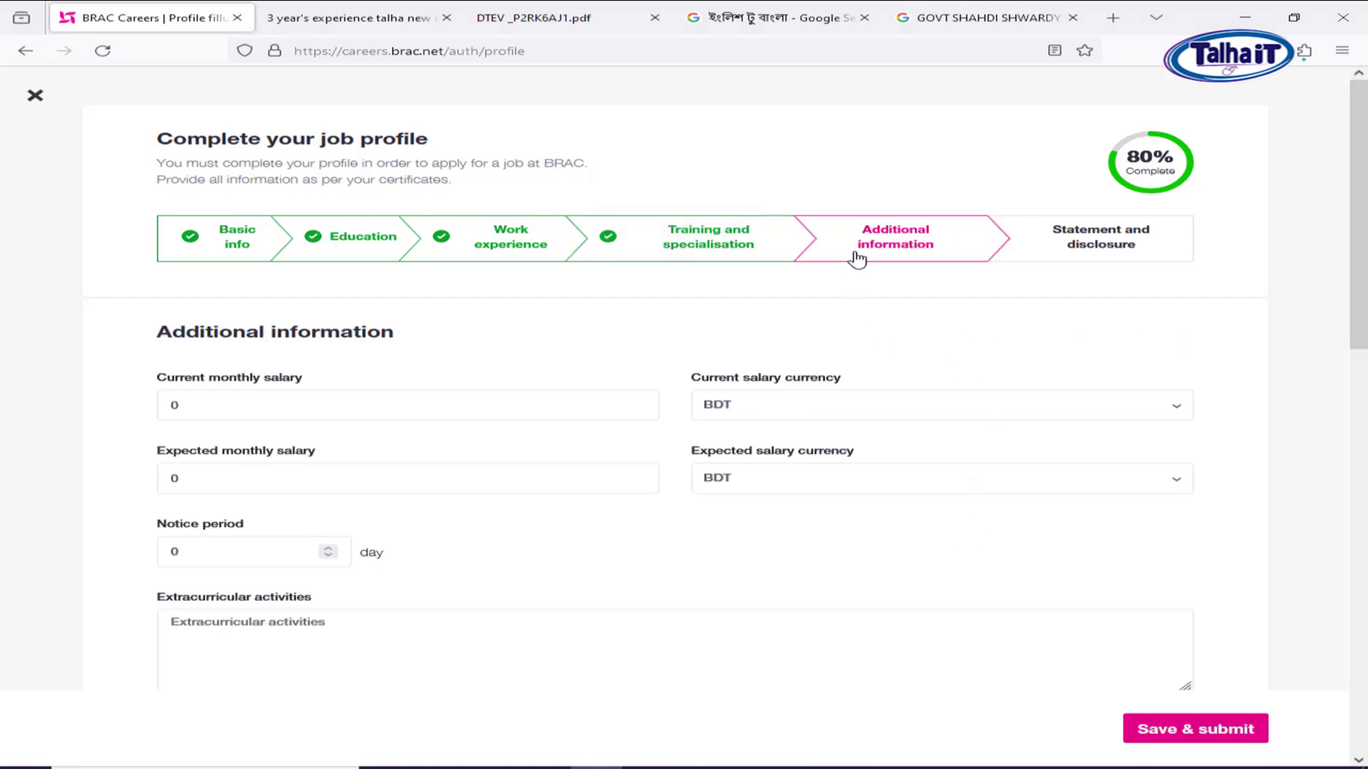
drag(234, 412, 141, 397)
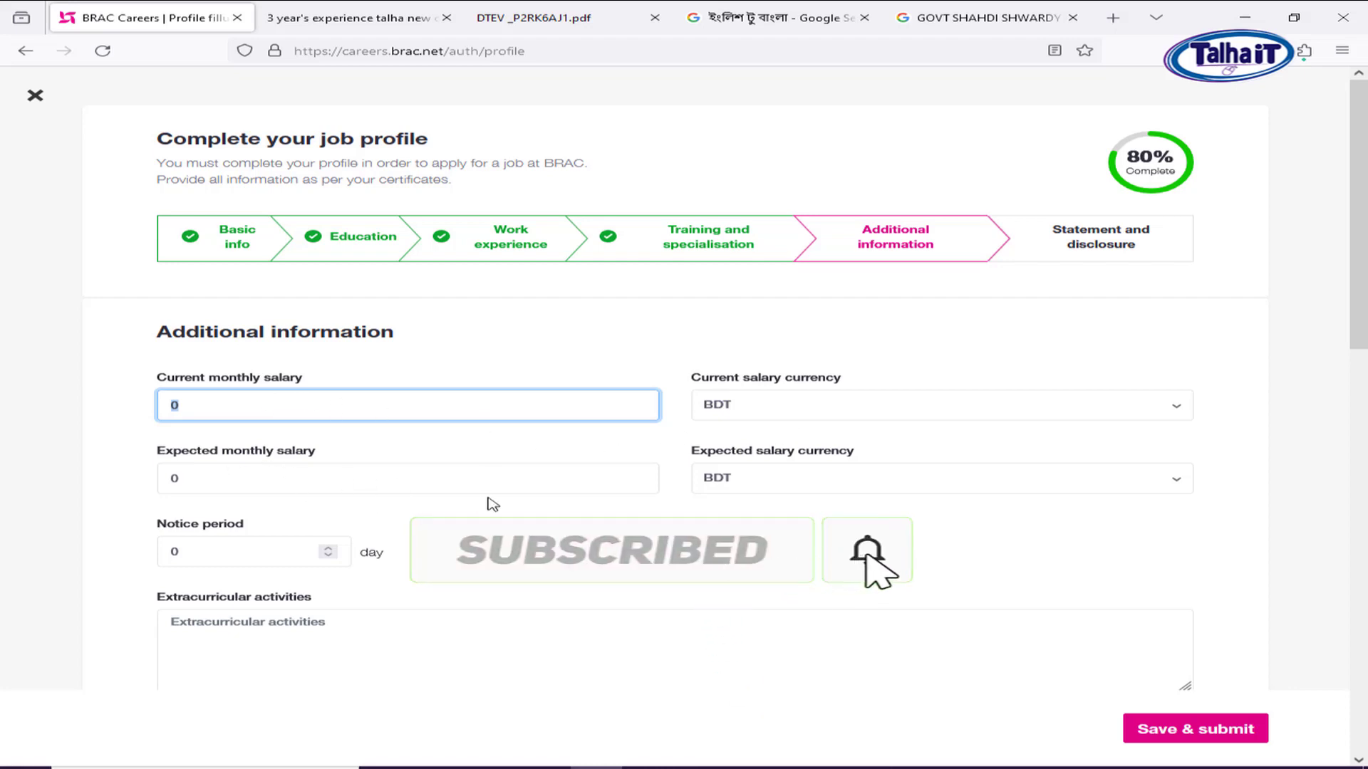
scroll(491, 496, down, 2)
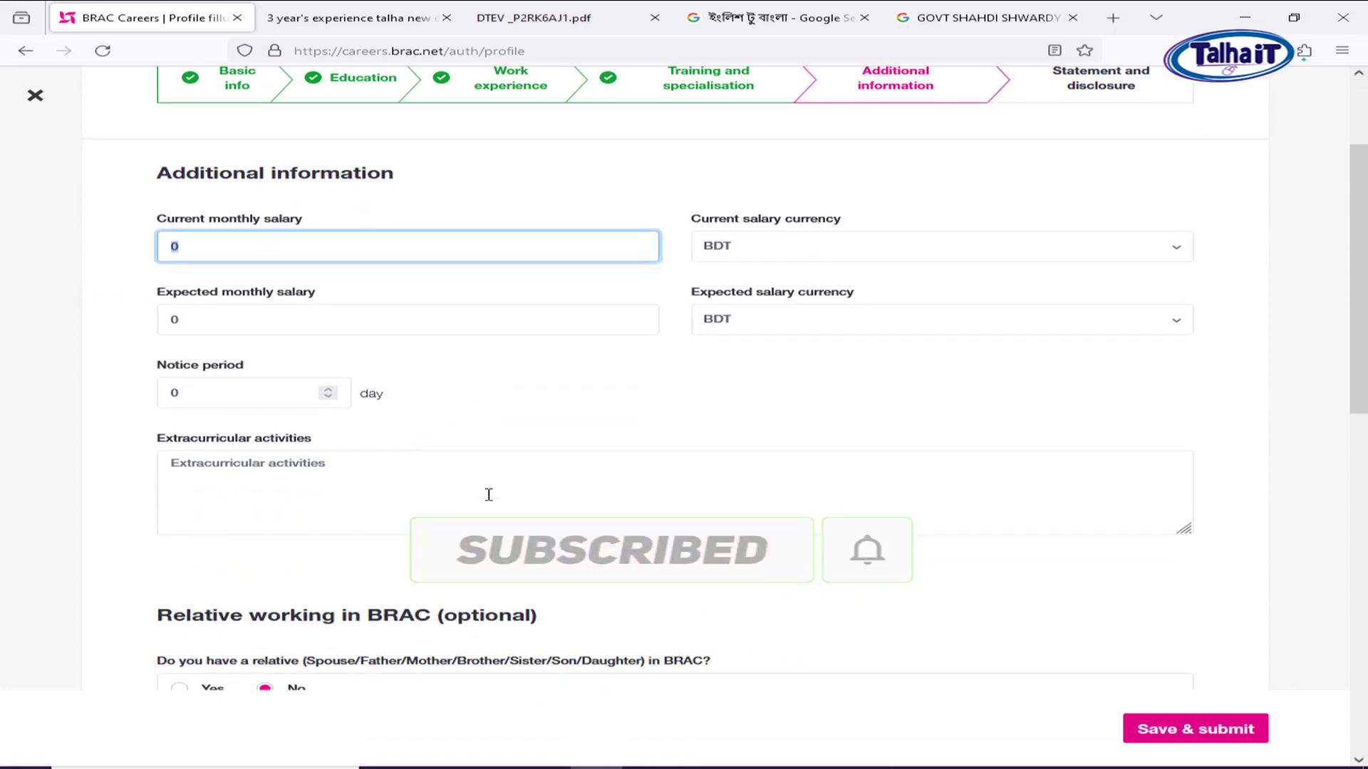
scroll(489, 494, down, 3)
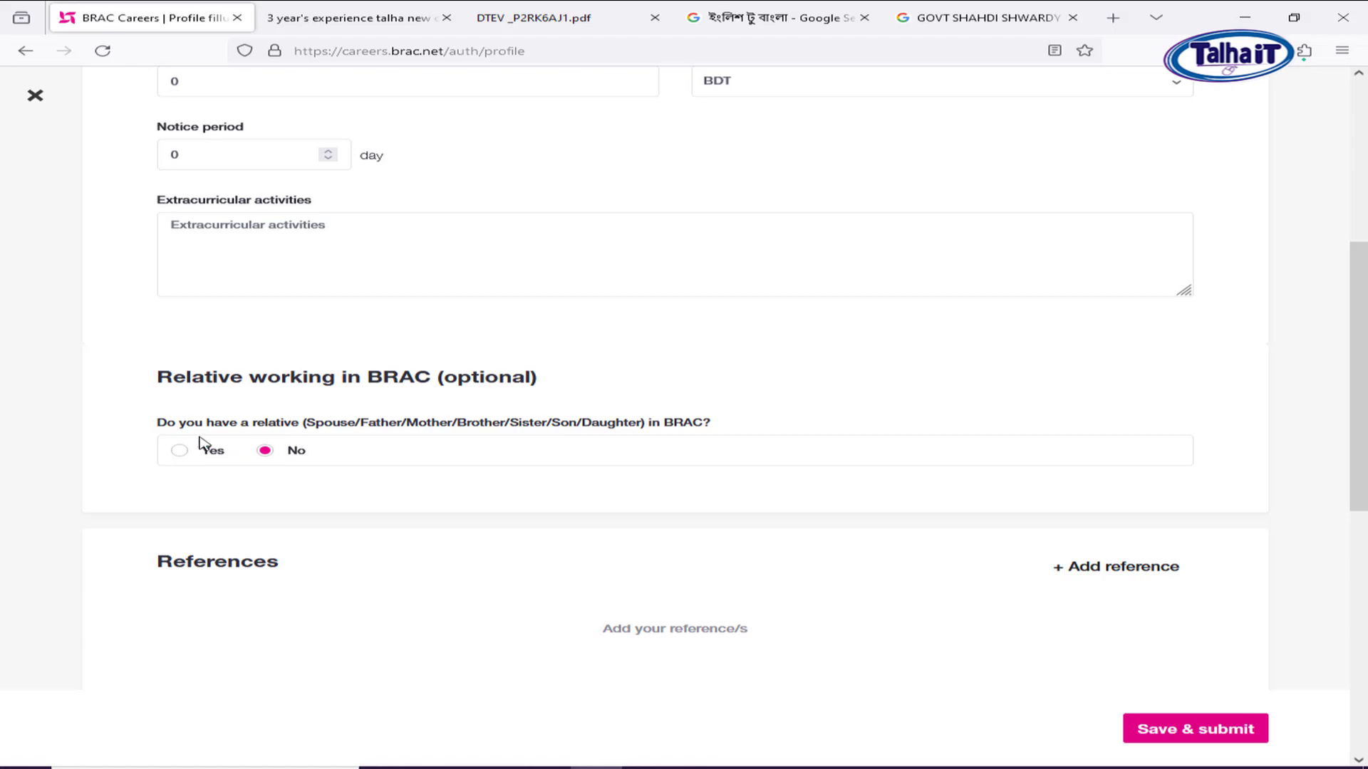
scroll(986, 498, down, 3)
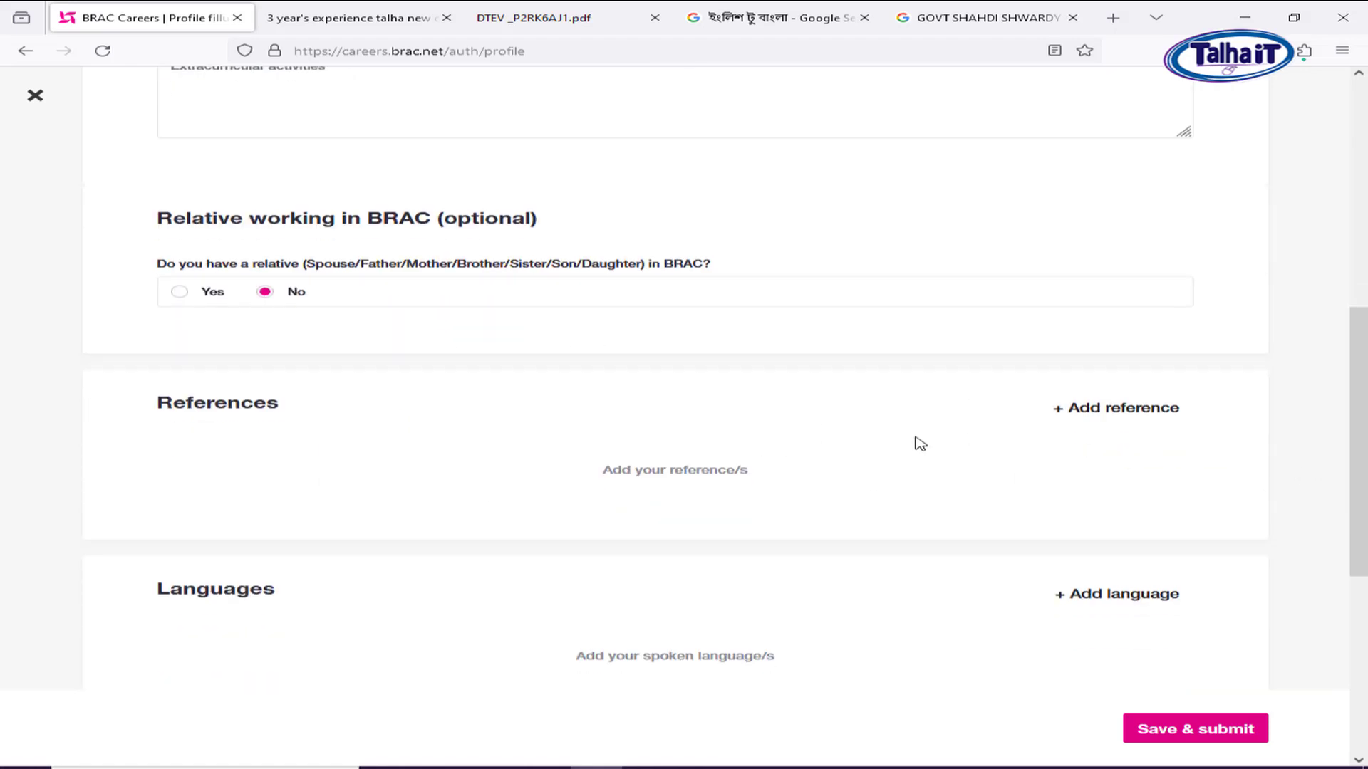
Start a reference entry, then discard it without adding one.
click(1114, 411)
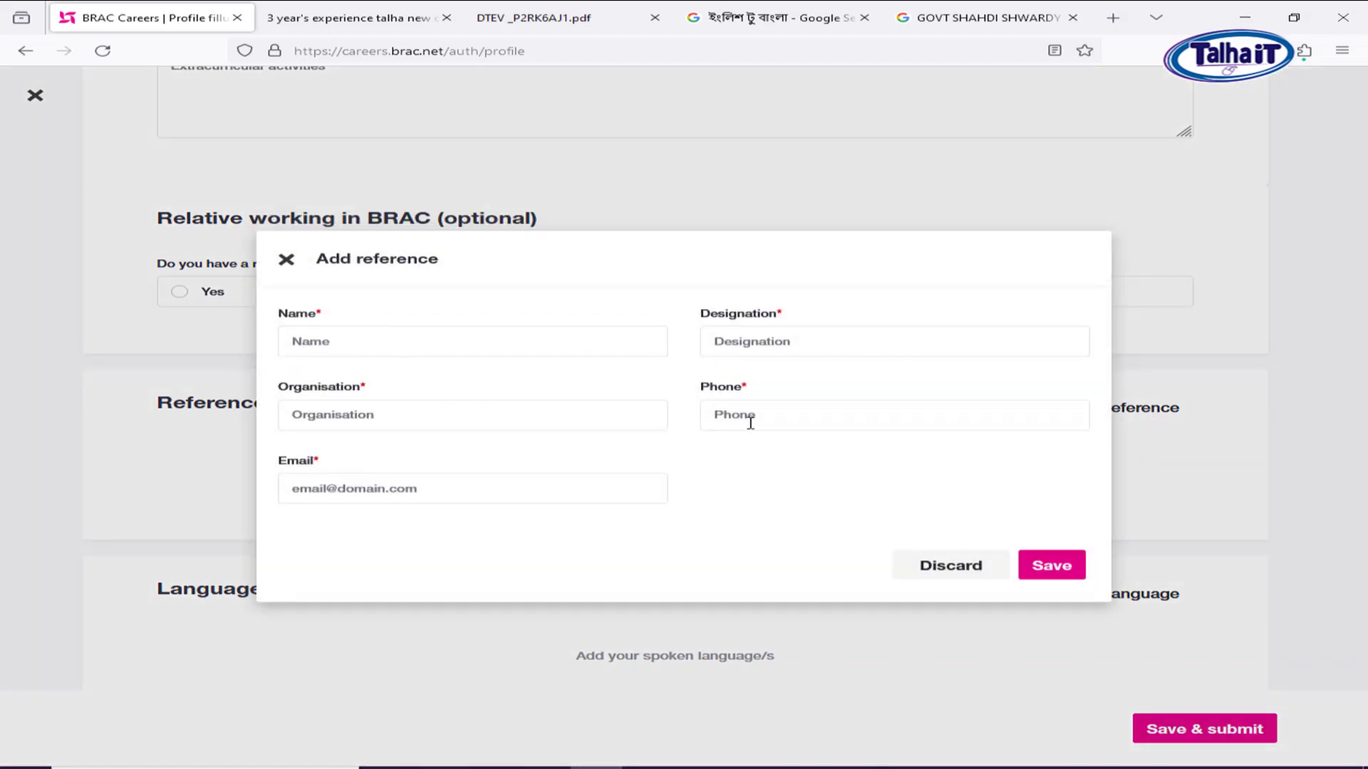
click(941, 567)
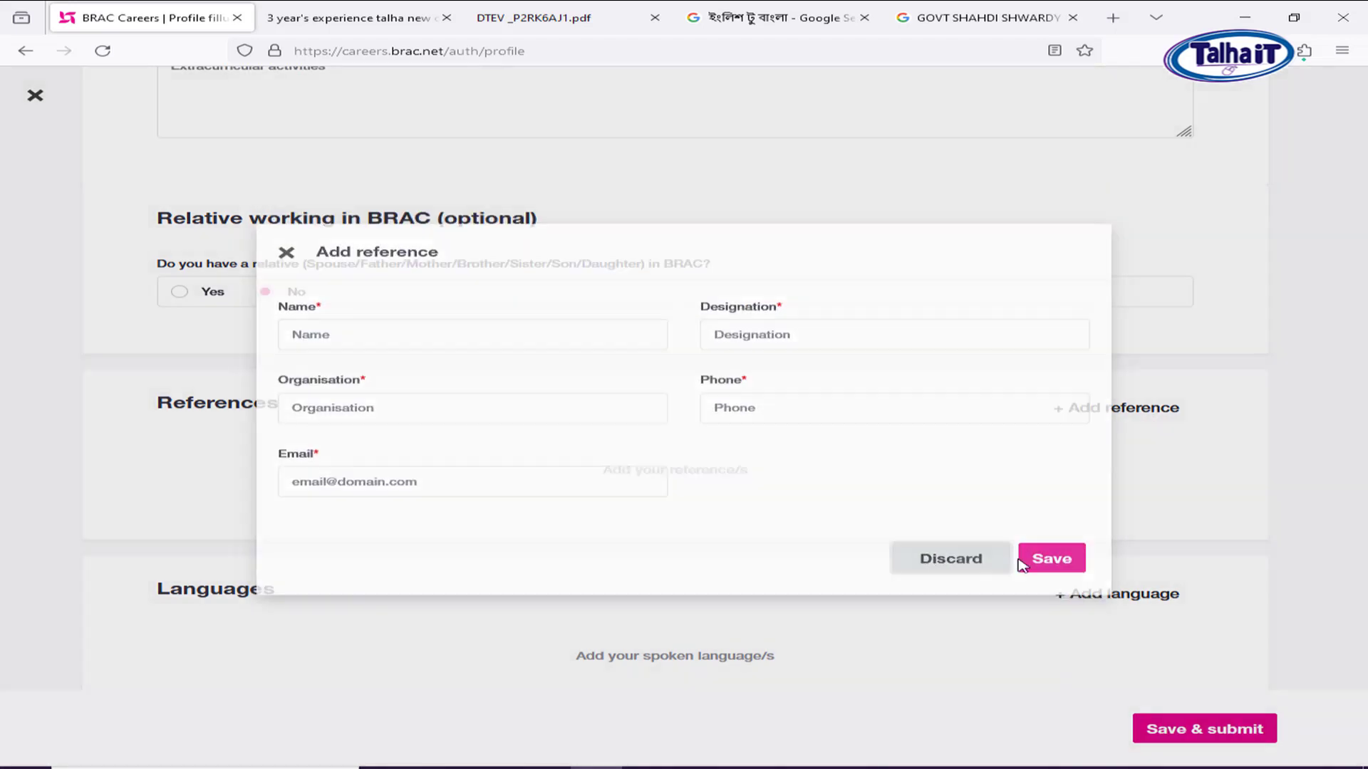
scroll(855, 534, down, 2)
Add Bangla as a language with Fluent writing, speaking and reading.
click(1108, 436)
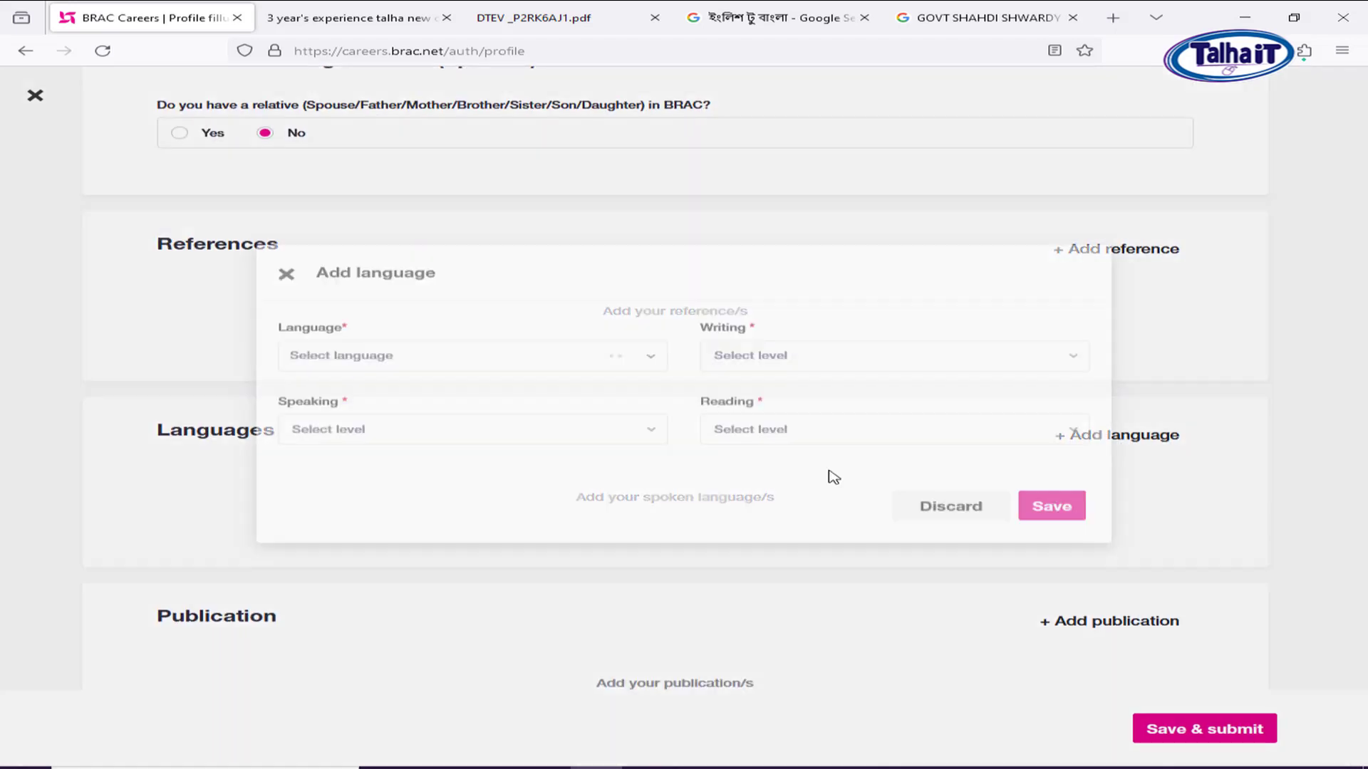
click(345, 380)
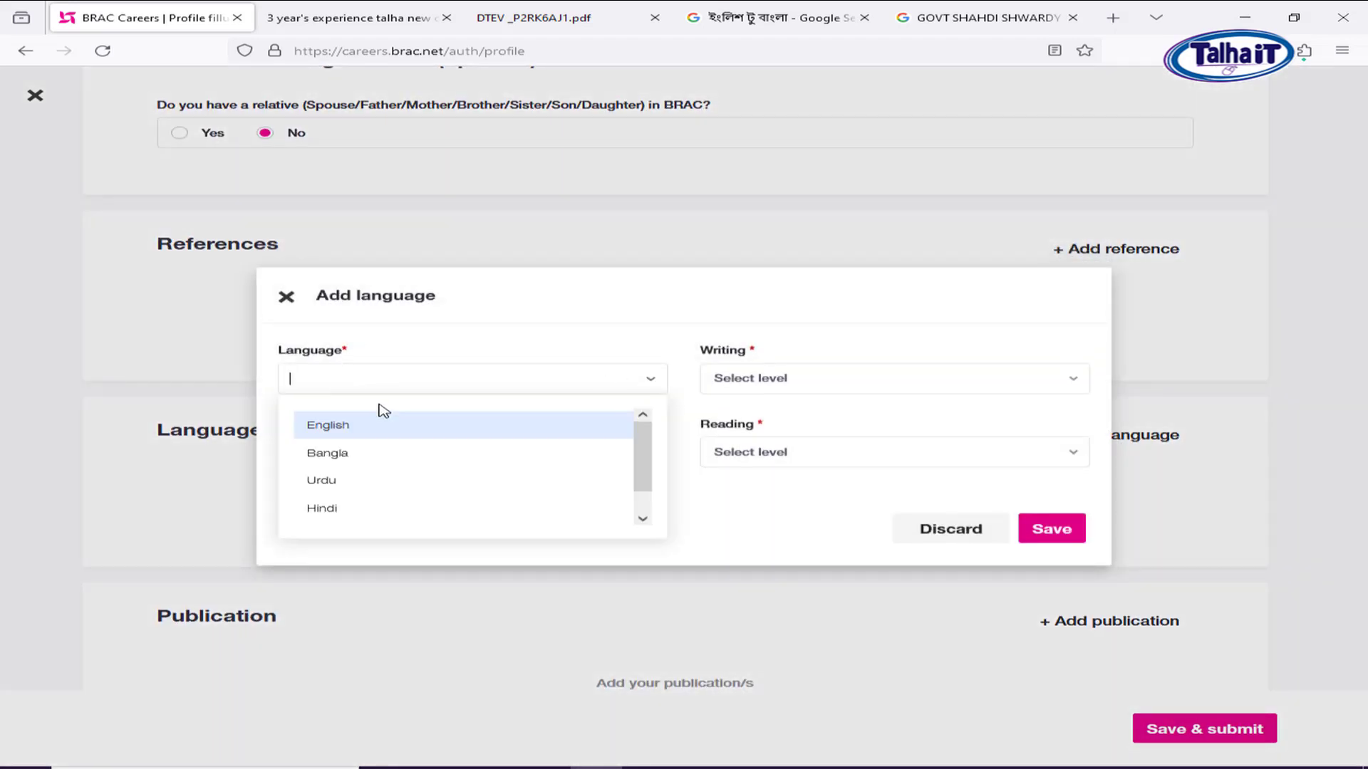
click(364, 452)
click(824, 378)
click(775, 447)
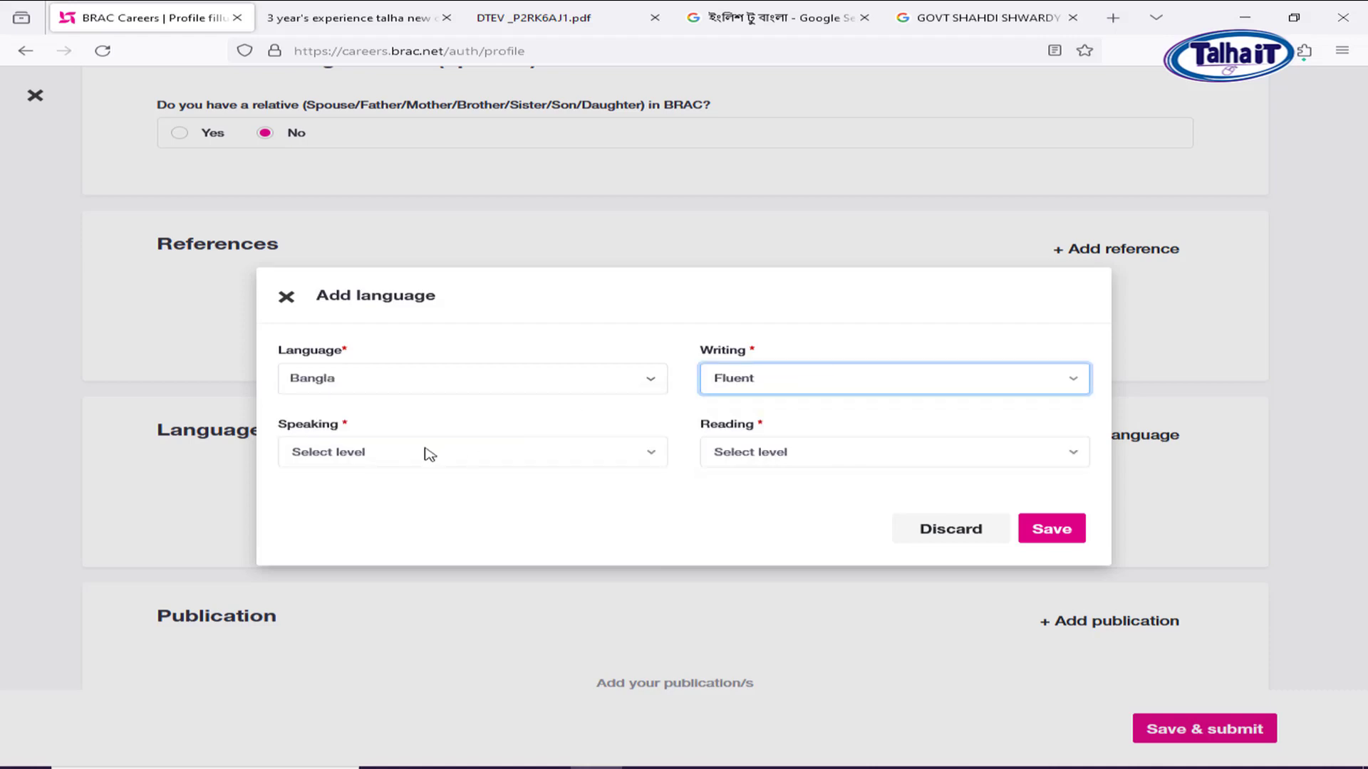
click(425, 452)
click(357, 524)
click(805, 461)
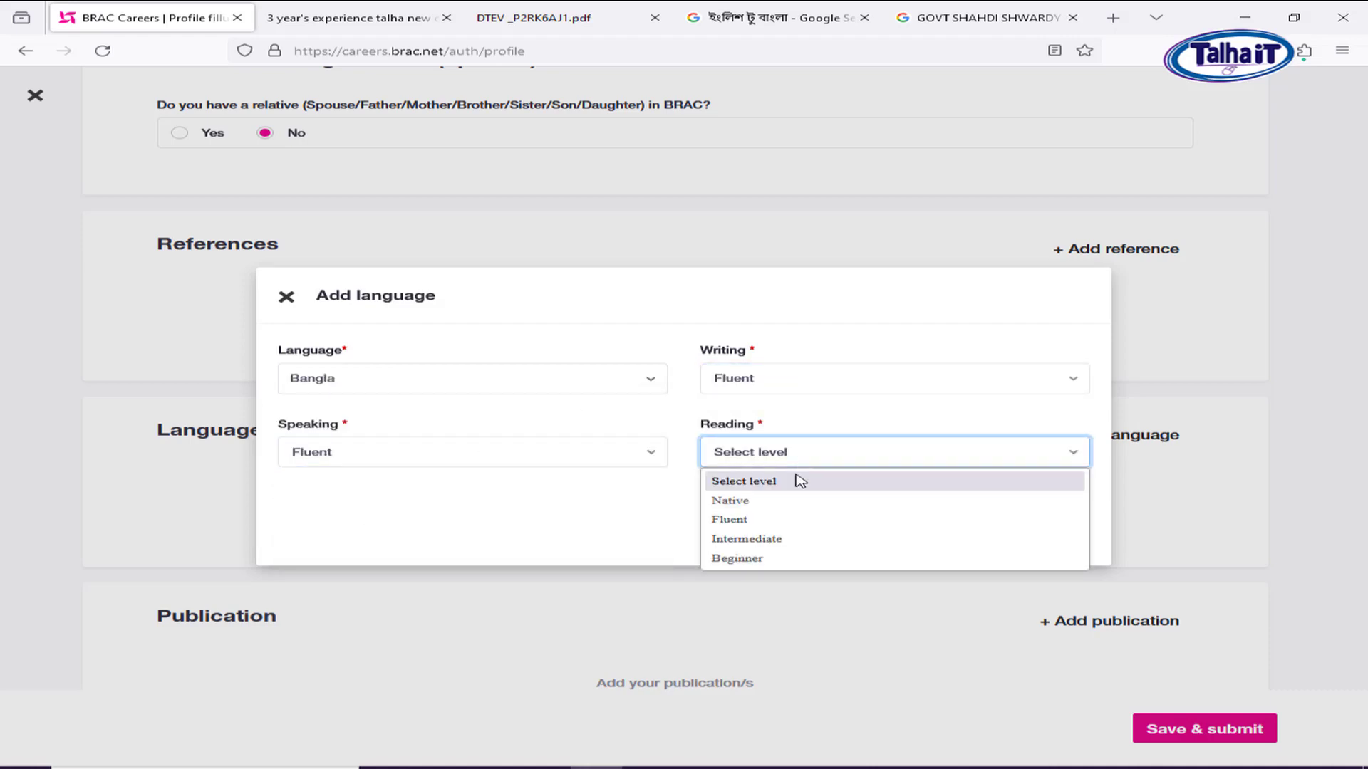
click(769, 526)
click(1051, 532)
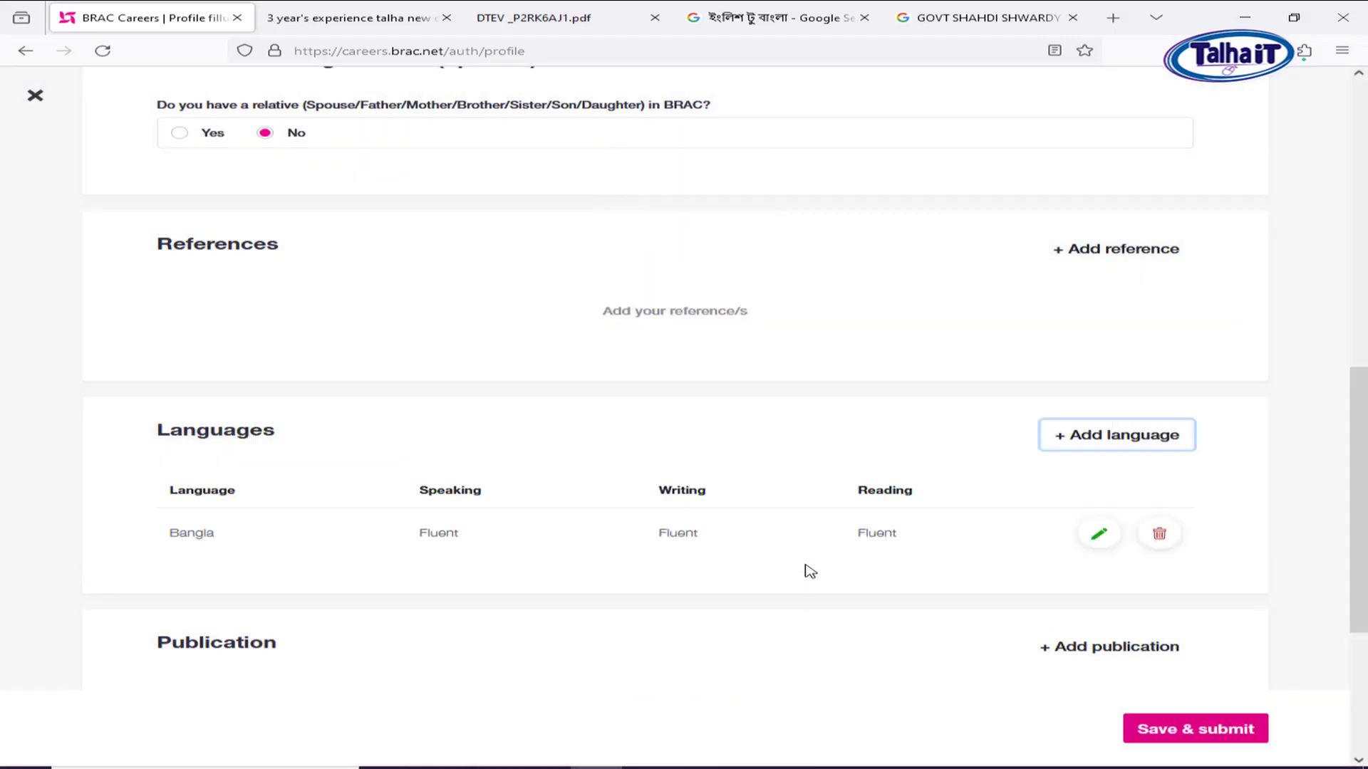
Add English as a second language with Fluent writing, speaking and reading.
scroll(810, 571, down, 2)
click(1104, 372)
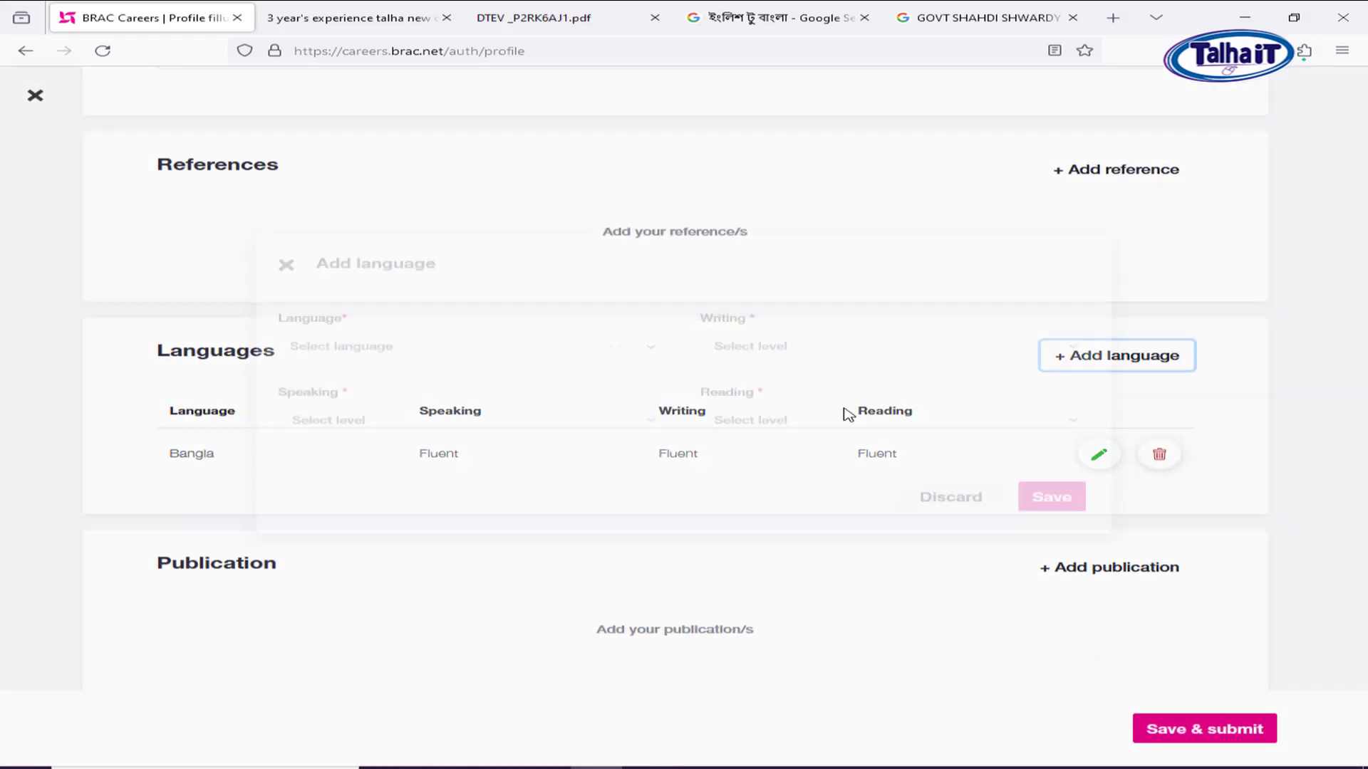
click(343, 381)
text(EN)
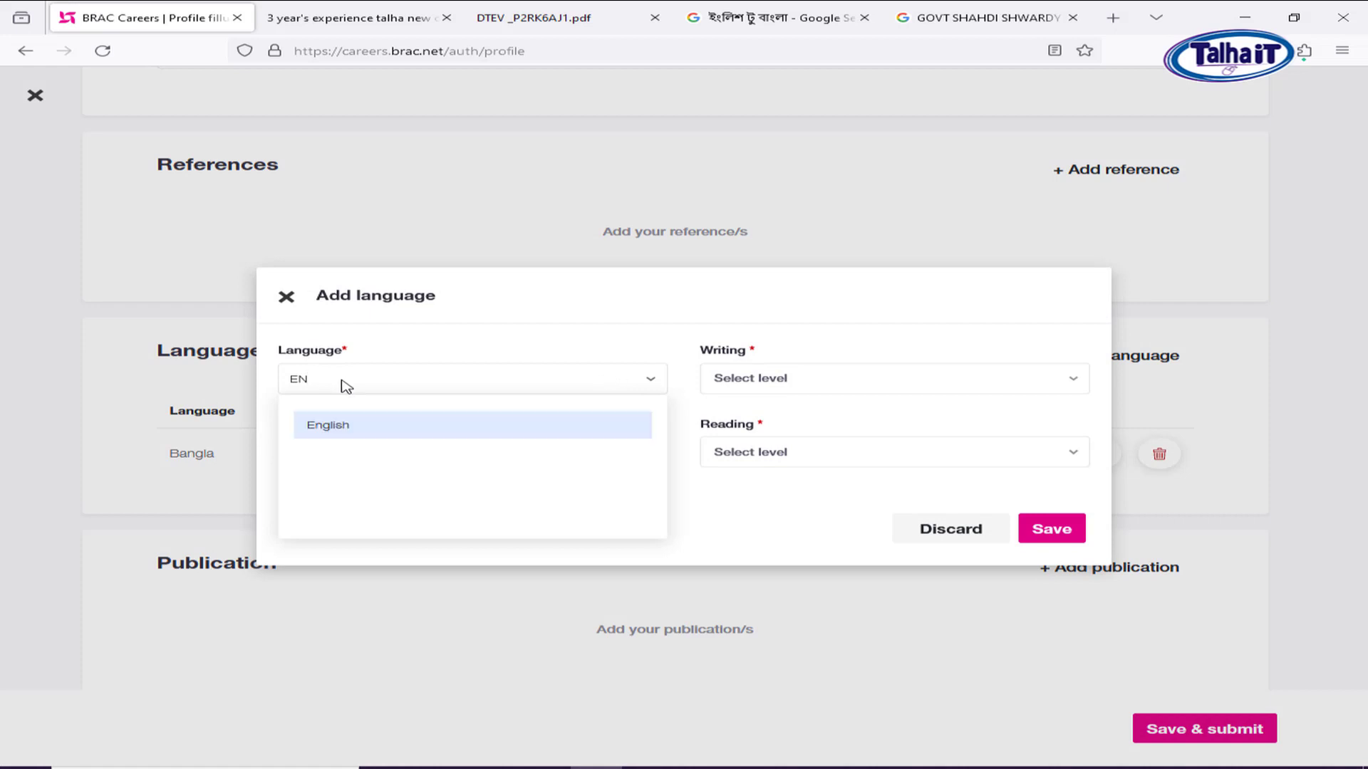
click(335, 423)
click(791, 381)
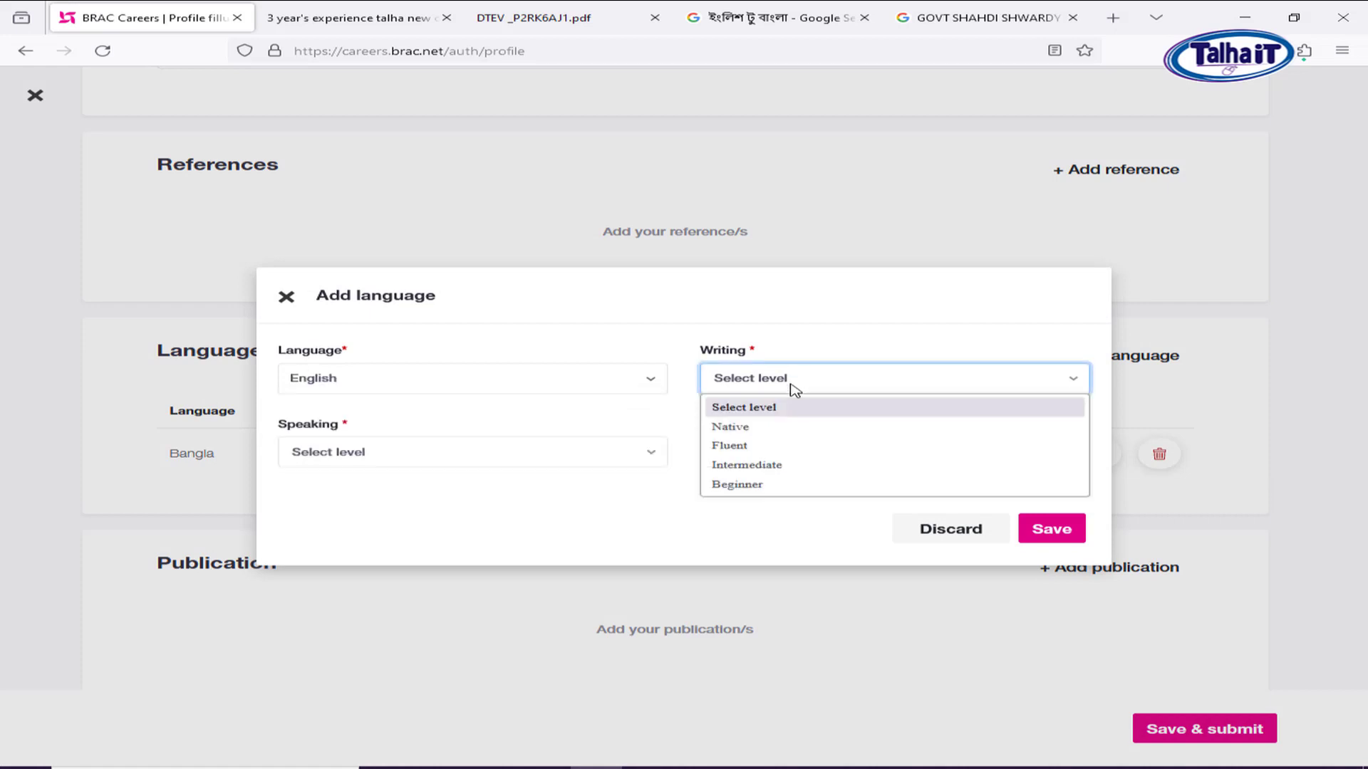
click(788, 446)
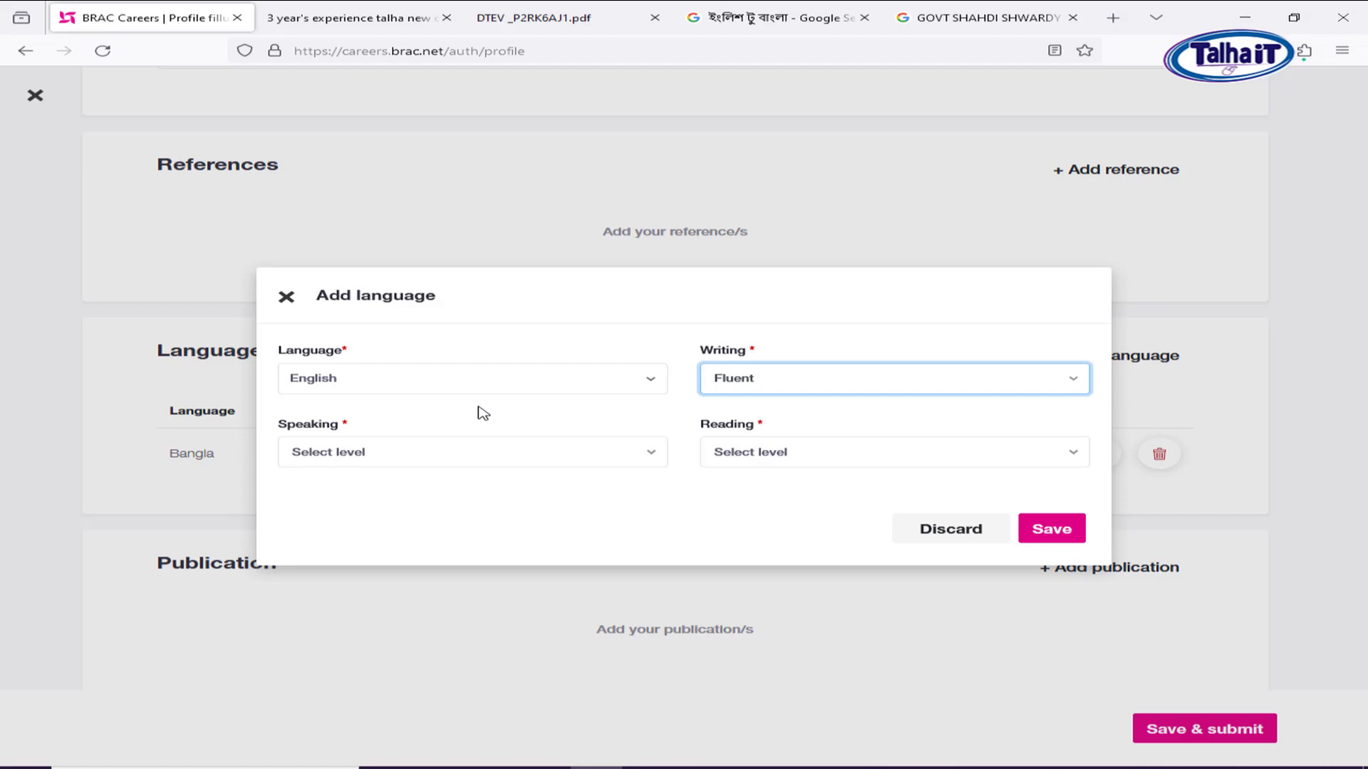
click(427, 456)
click(373, 525)
click(864, 461)
click(784, 520)
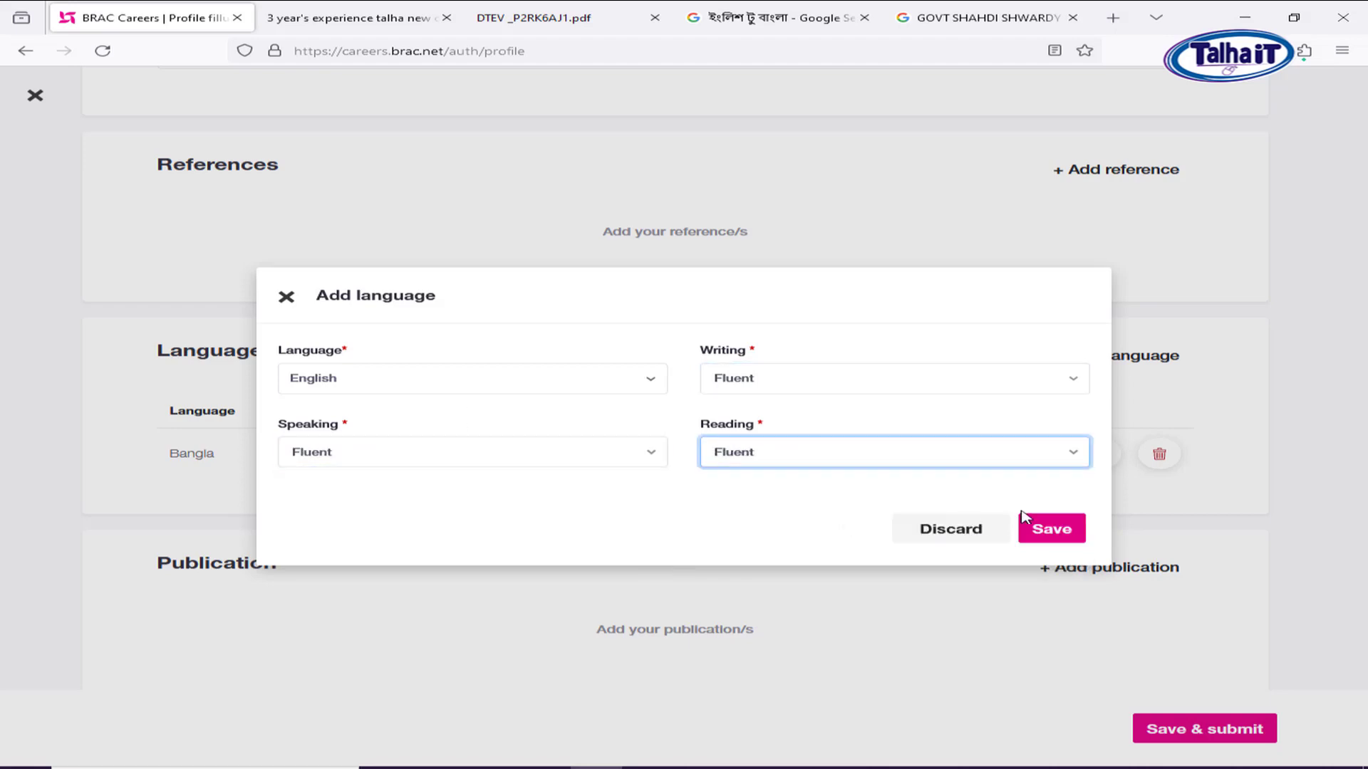
click(1062, 528)
scroll(579, 495, down, 4)
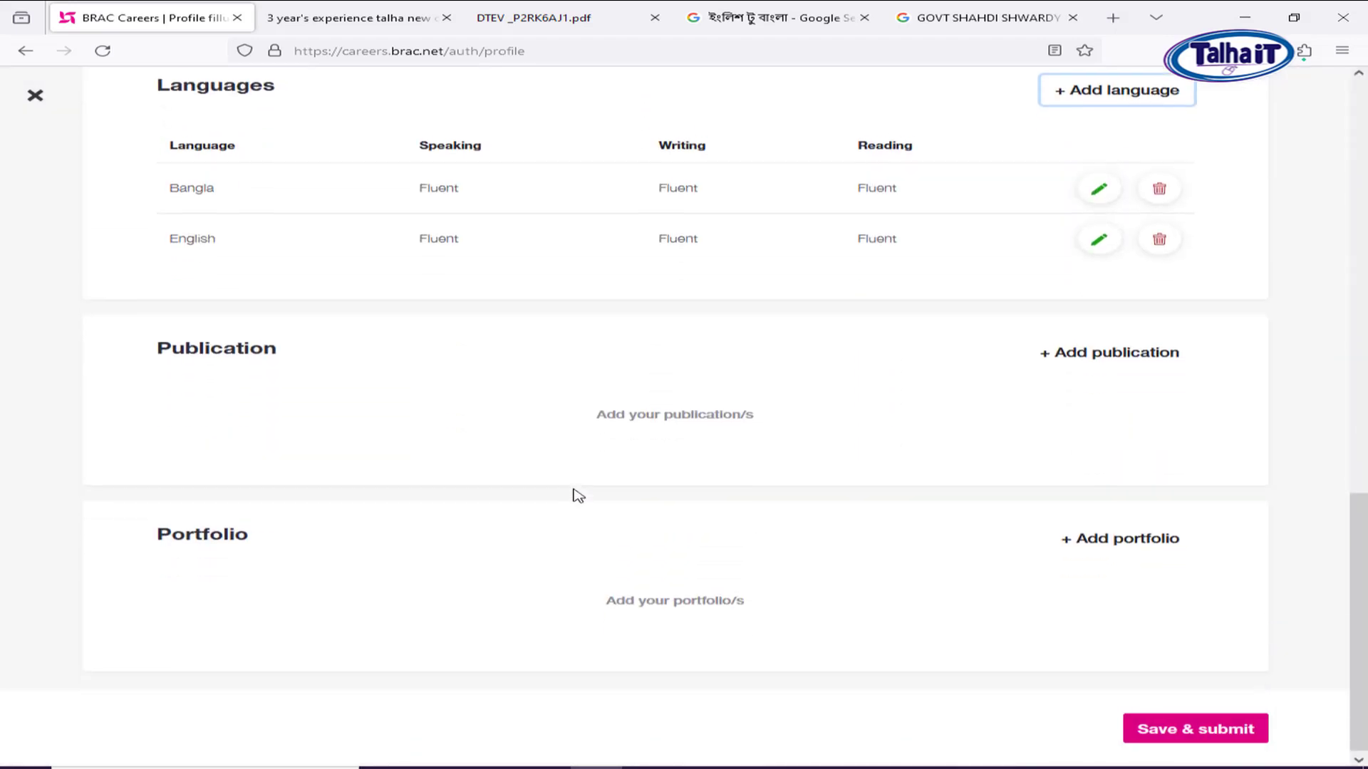
click(1106, 534)
click(354, 341)
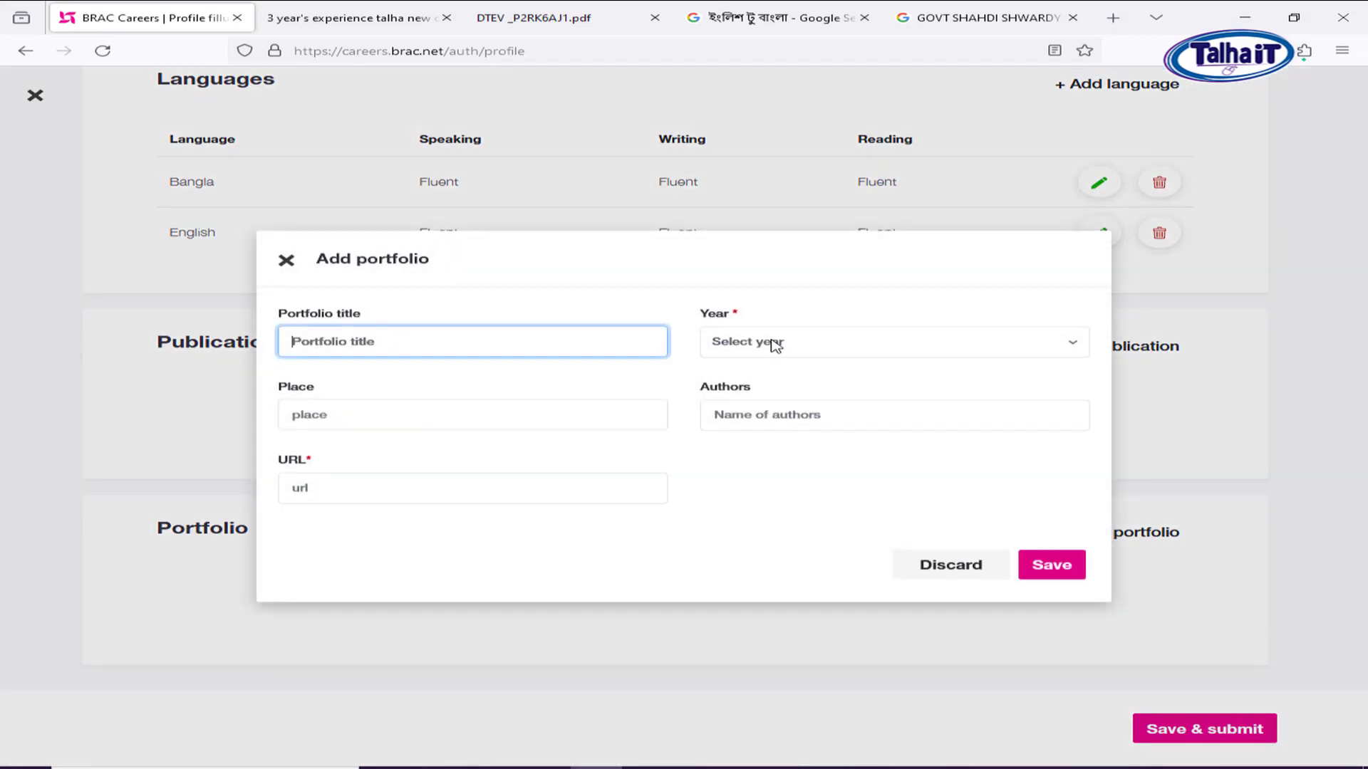
click(372, 499)
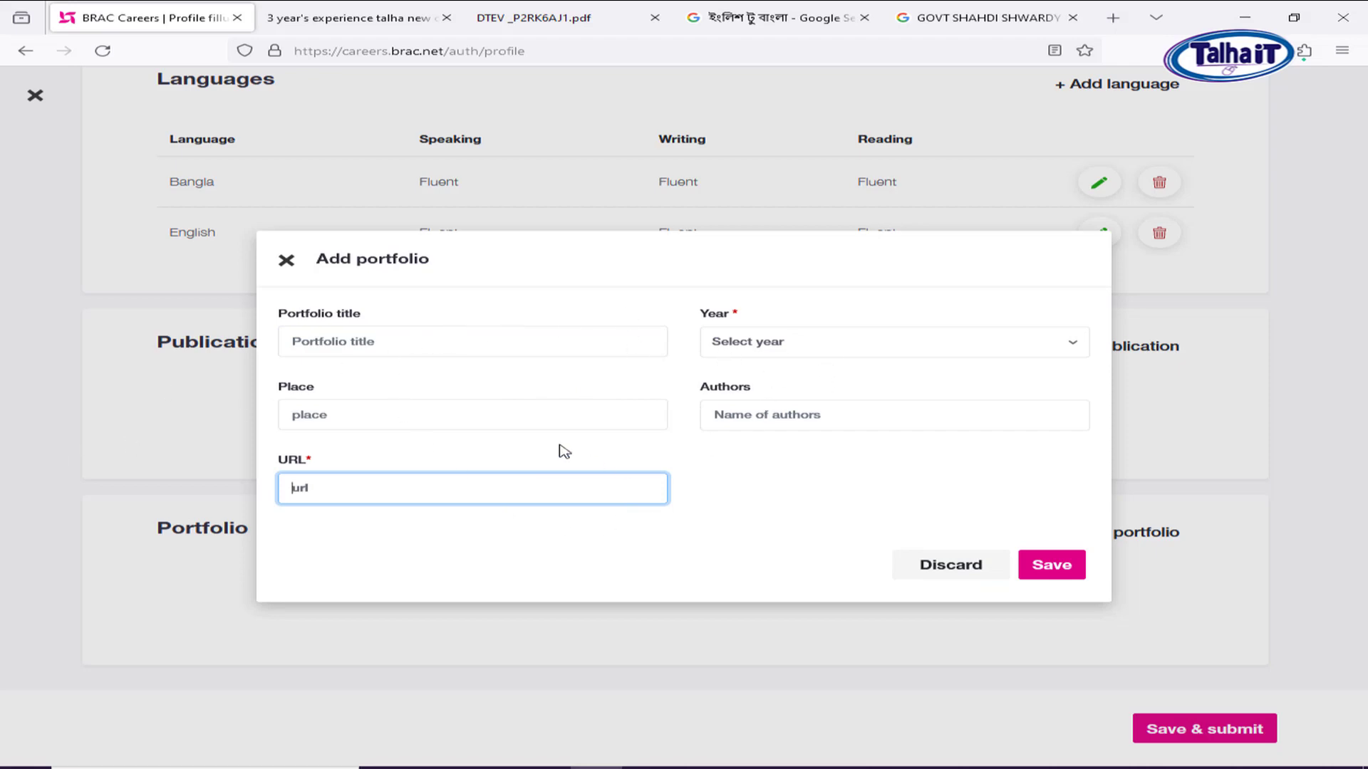
click(940, 566)
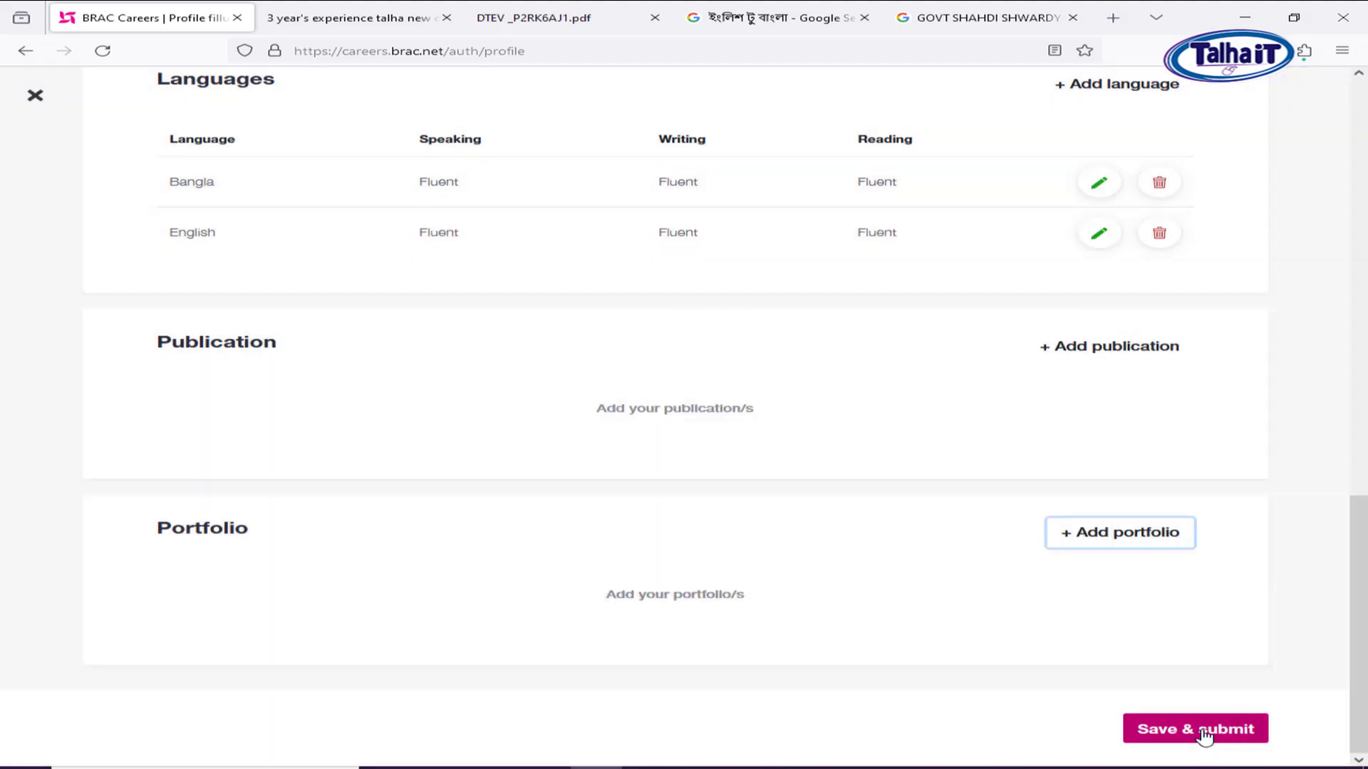
scroll(1191, 734, up, 8)
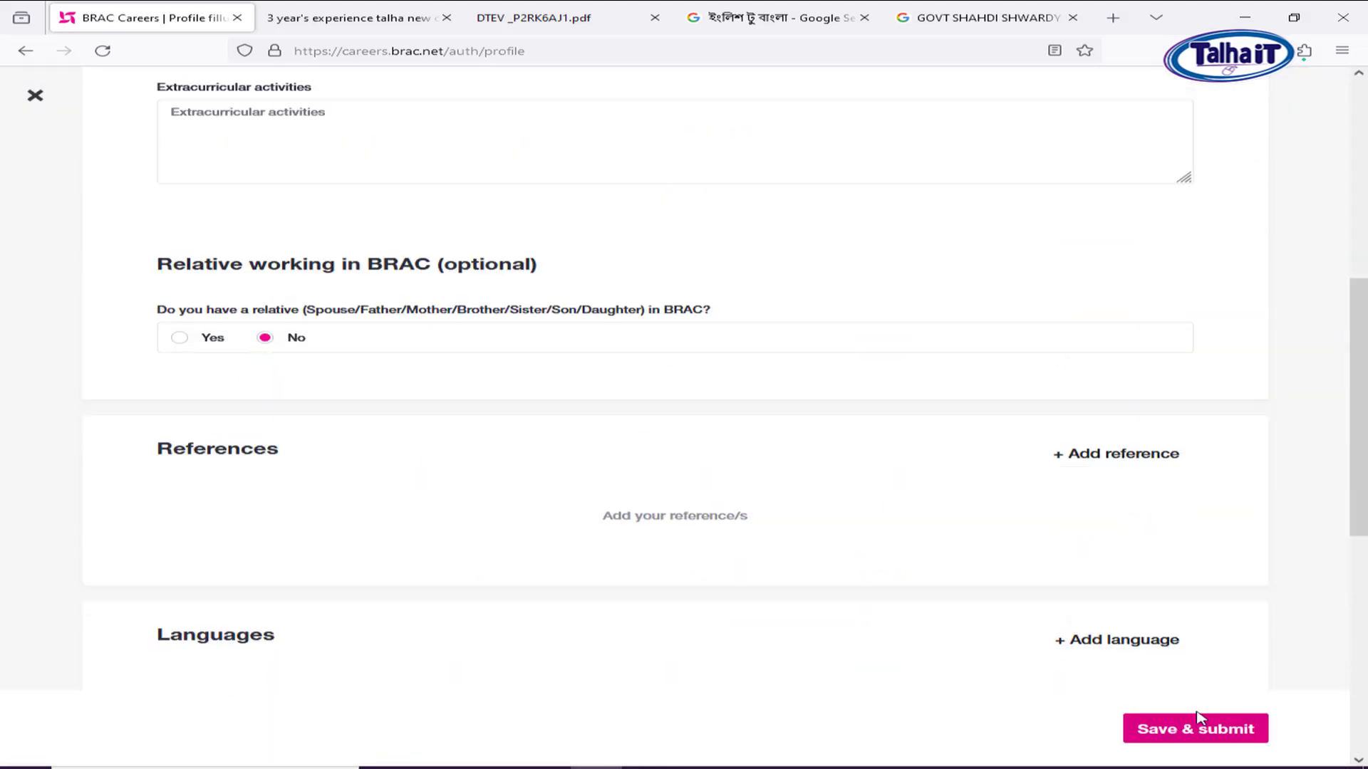
Save Additional information, show the disclosure in Bangla, and review the six না answers.
click(1194, 735)
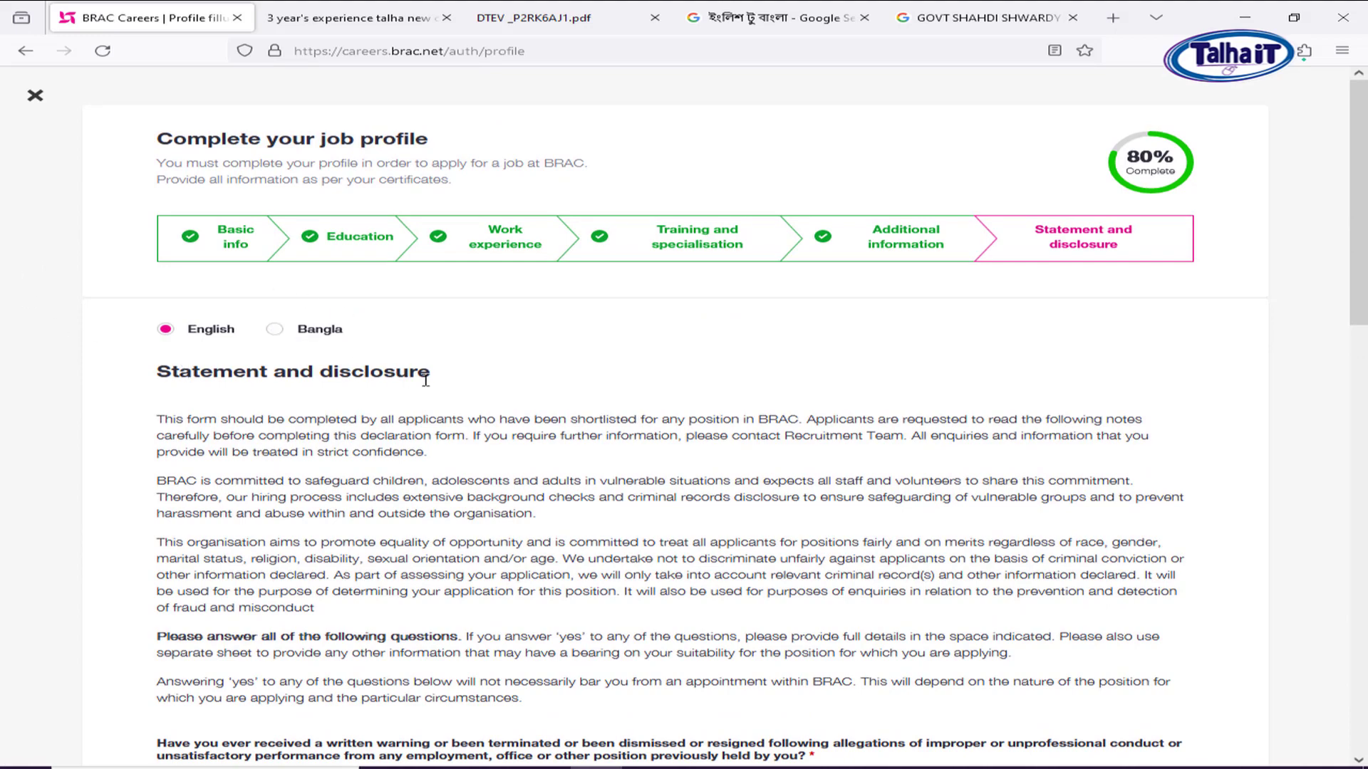
click(274, 328)
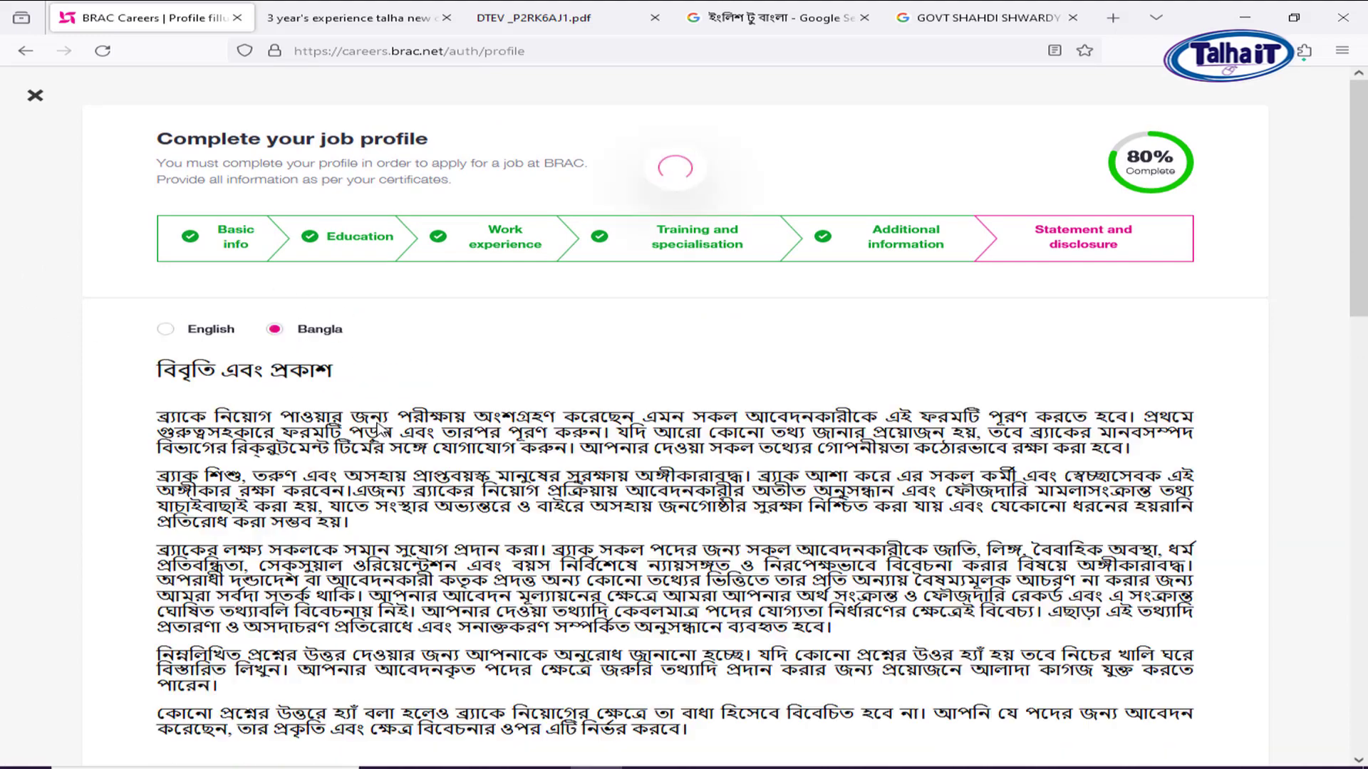
scroll(452, 470, down, 7)
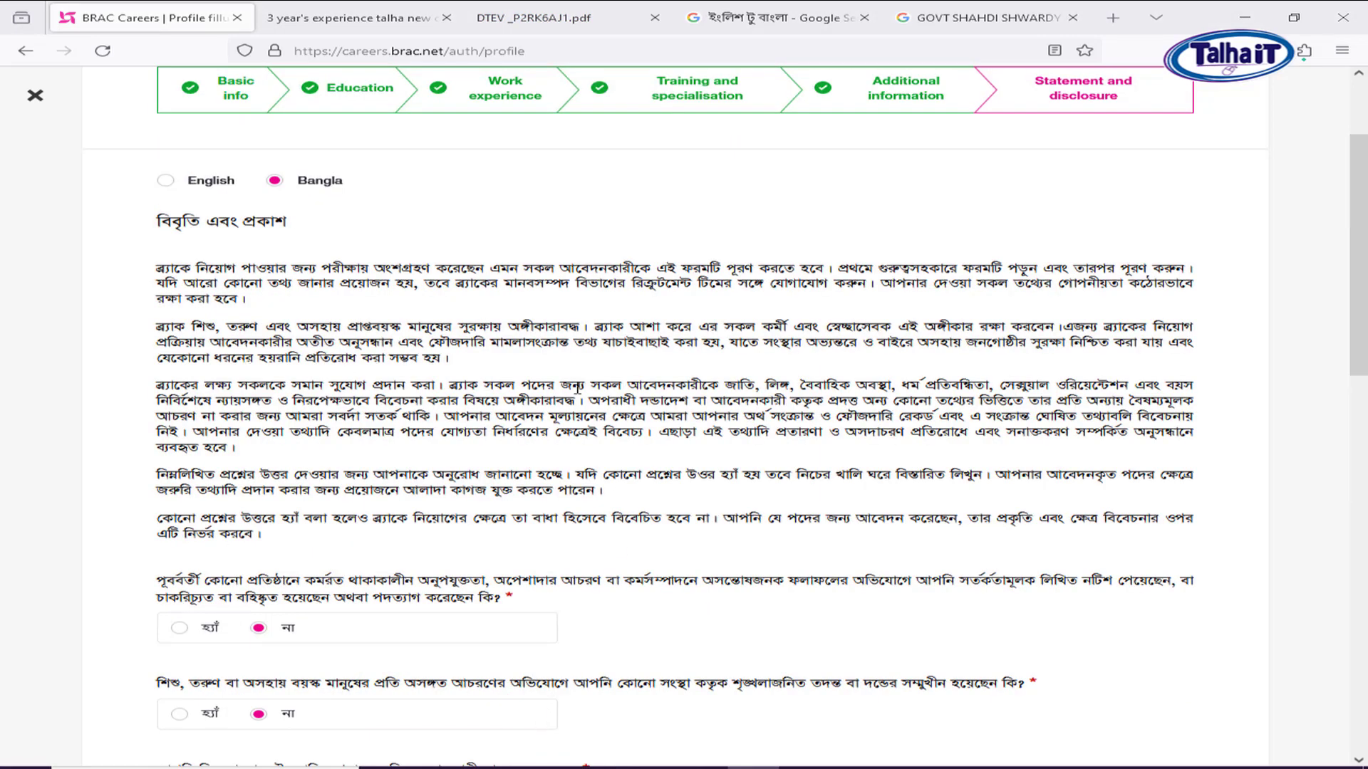
scroll(554, 439, down, 3)
scroll(554, 439, down, 8)
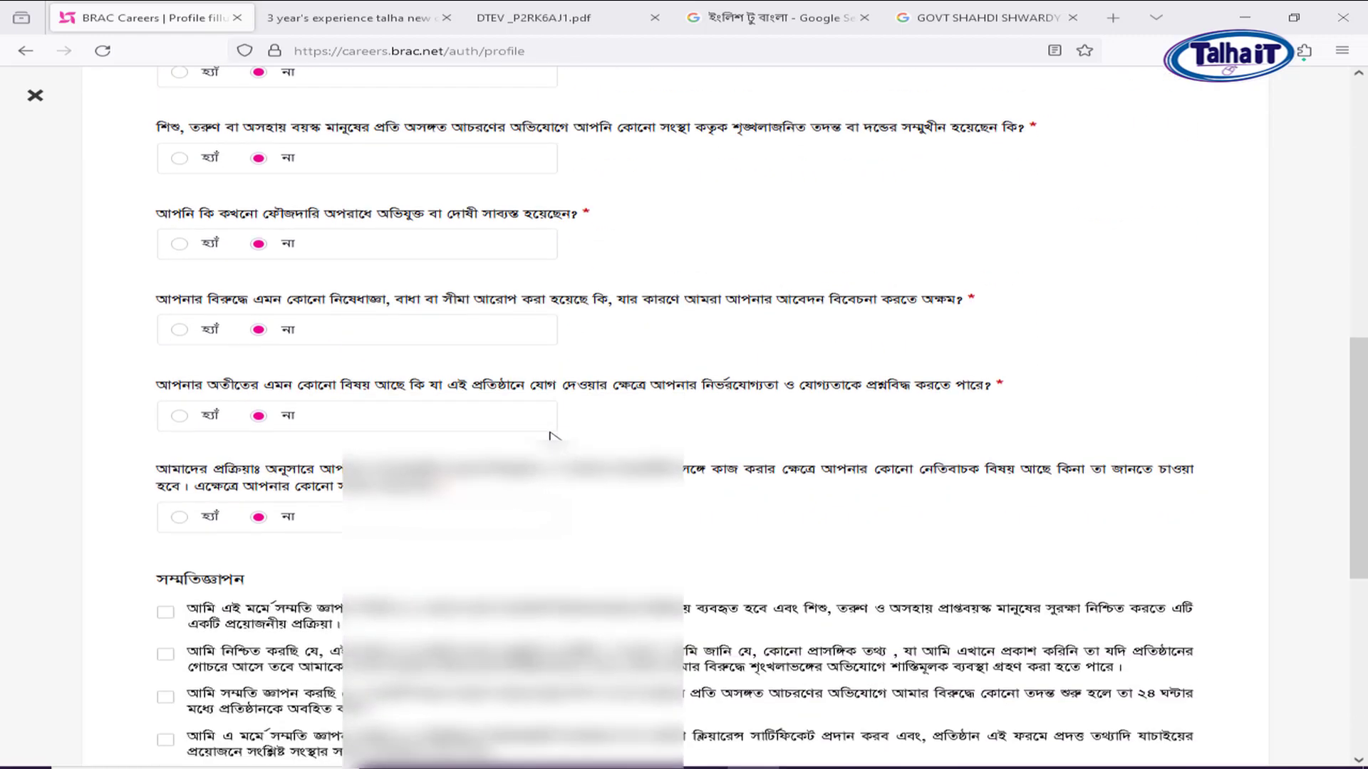
scroll(554, 433, down, 2)
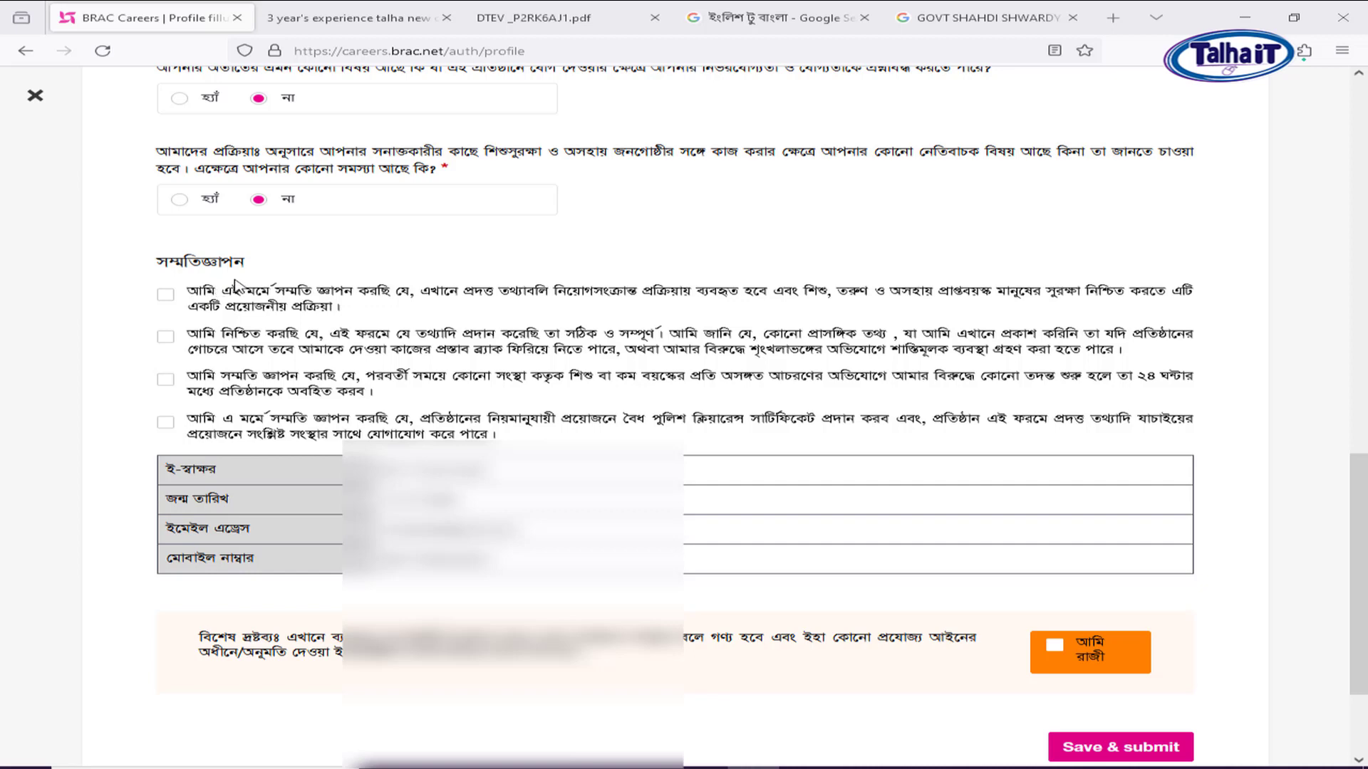
Tick the four সম্মতিজ্ঞাপন consent statements and আমি রাজী, then Save & submit.
click(166, 295)
click(165, 339)
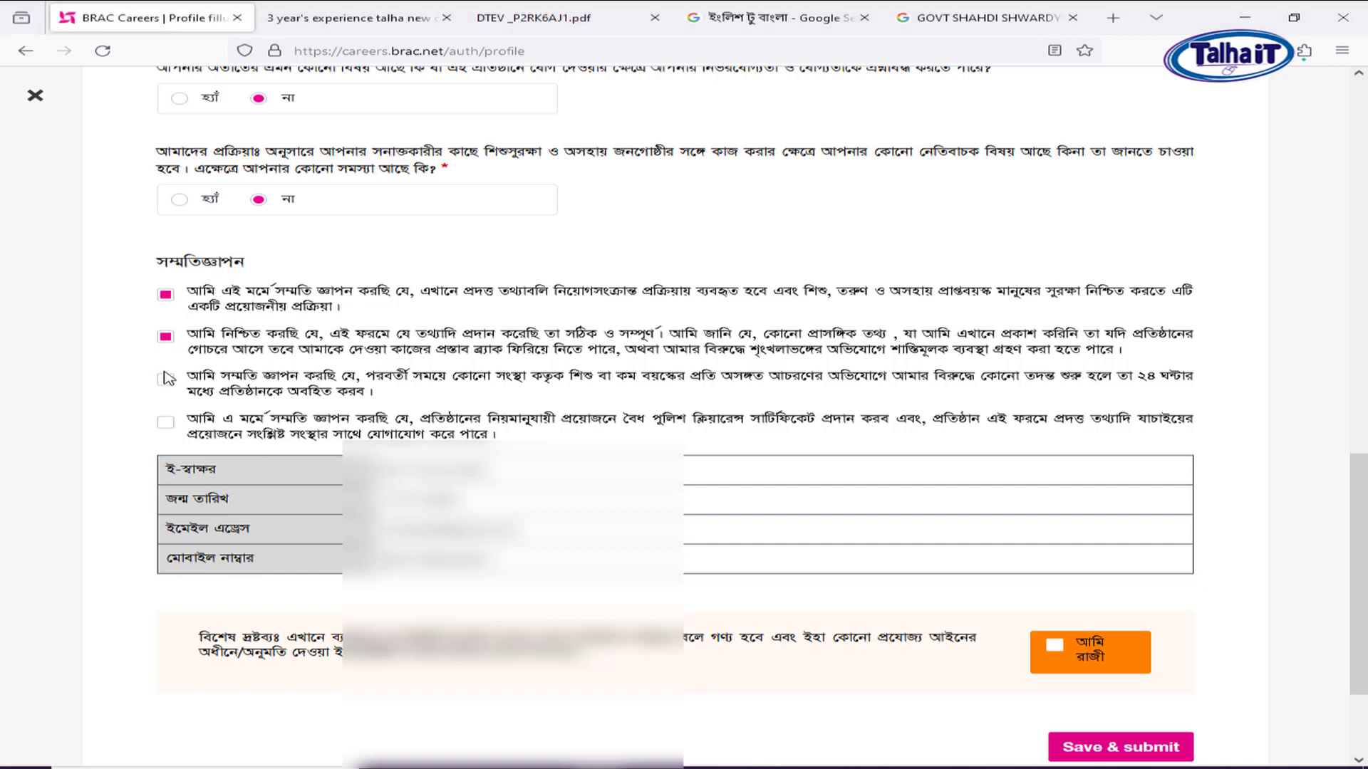
click(165, 380)
click(165, 423)
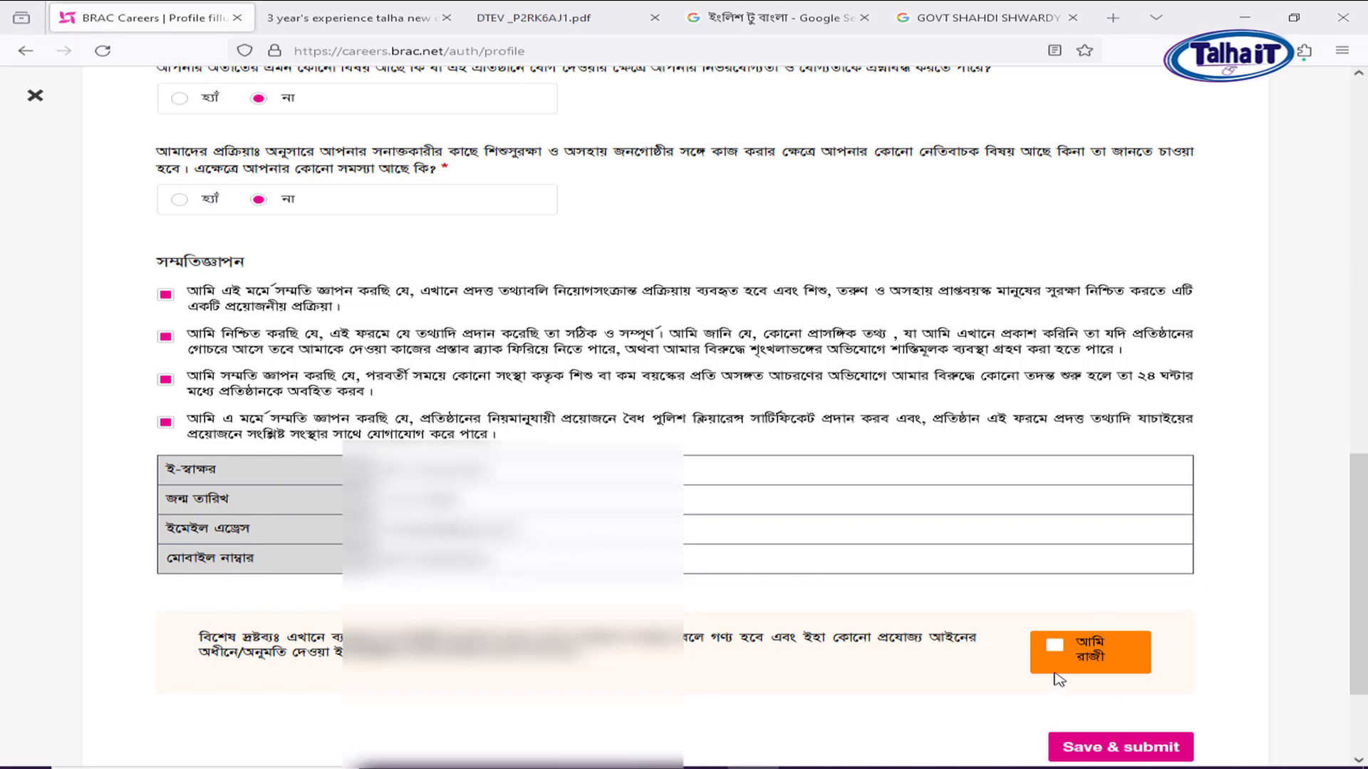
click(1054, 646)
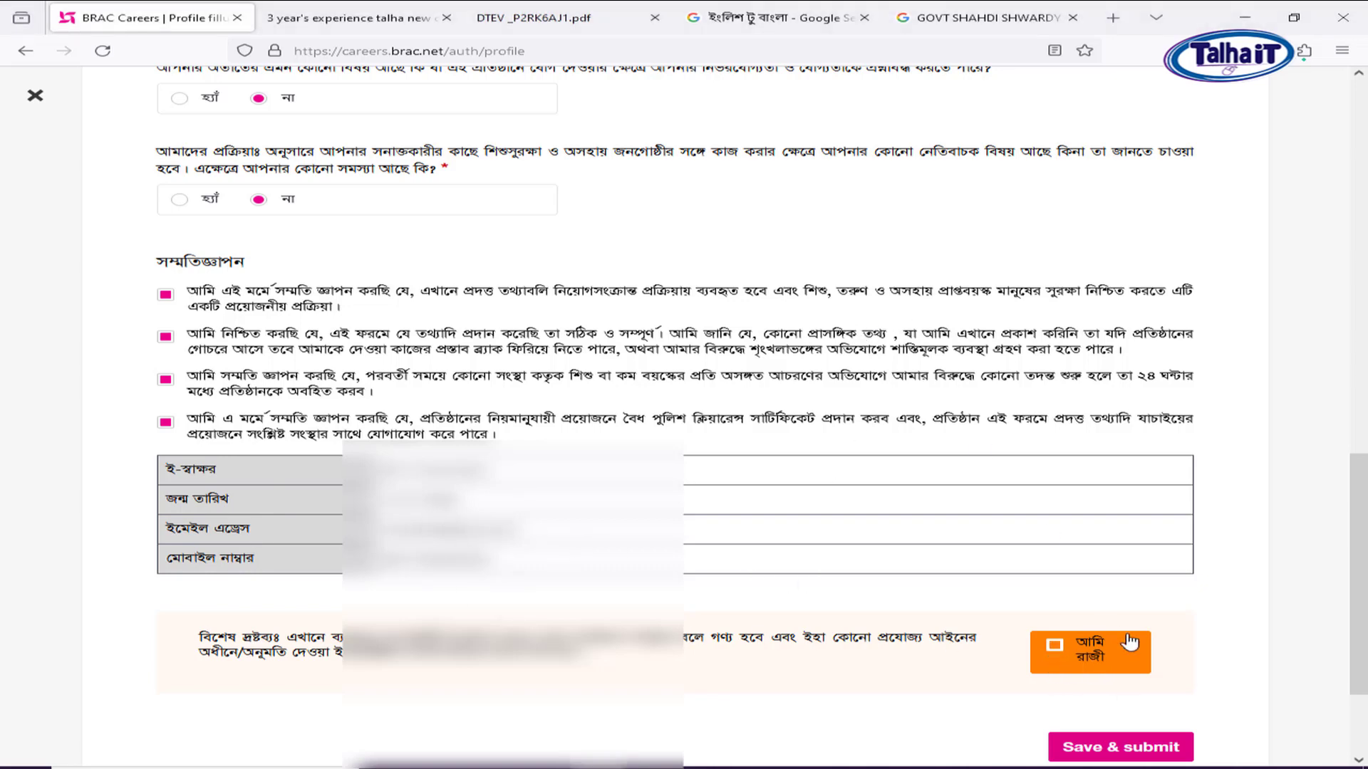
scroll(1132, 627, down, 2)
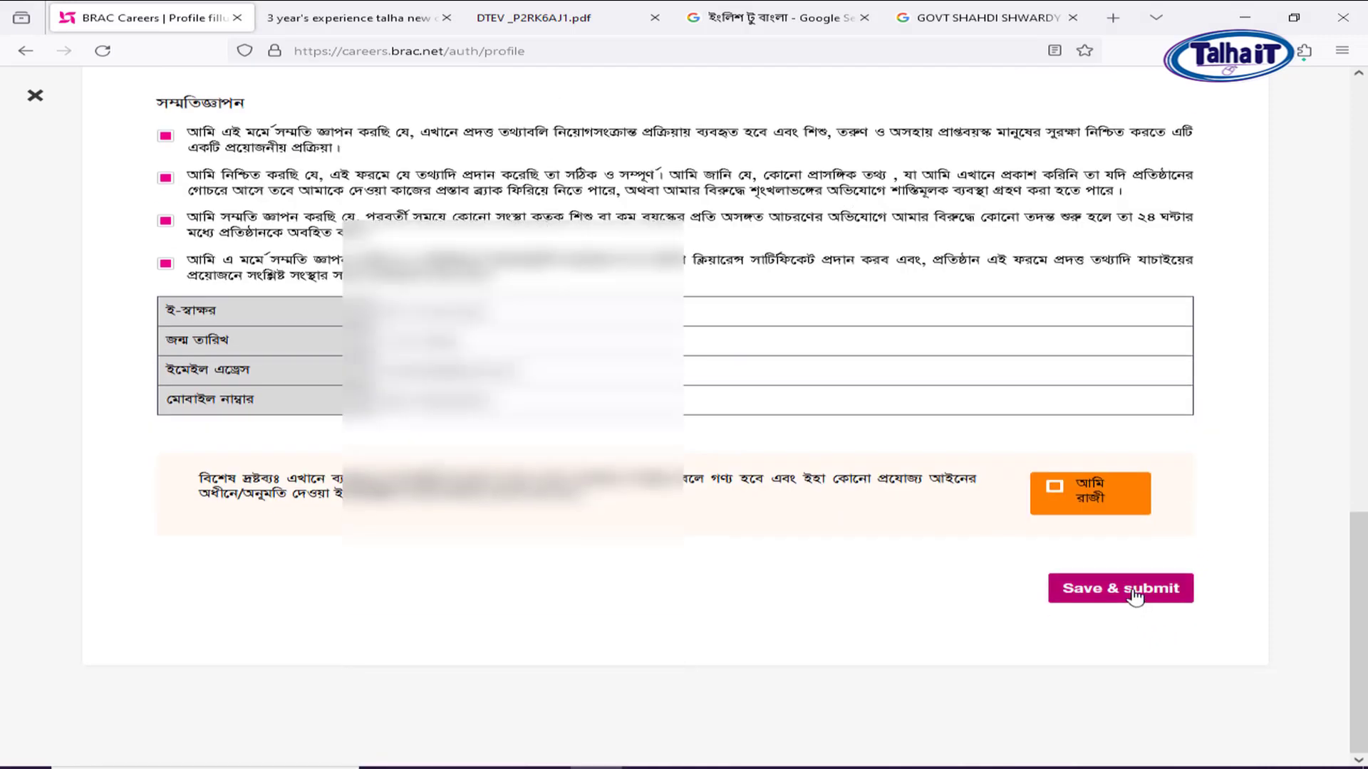
click(1131, 599)
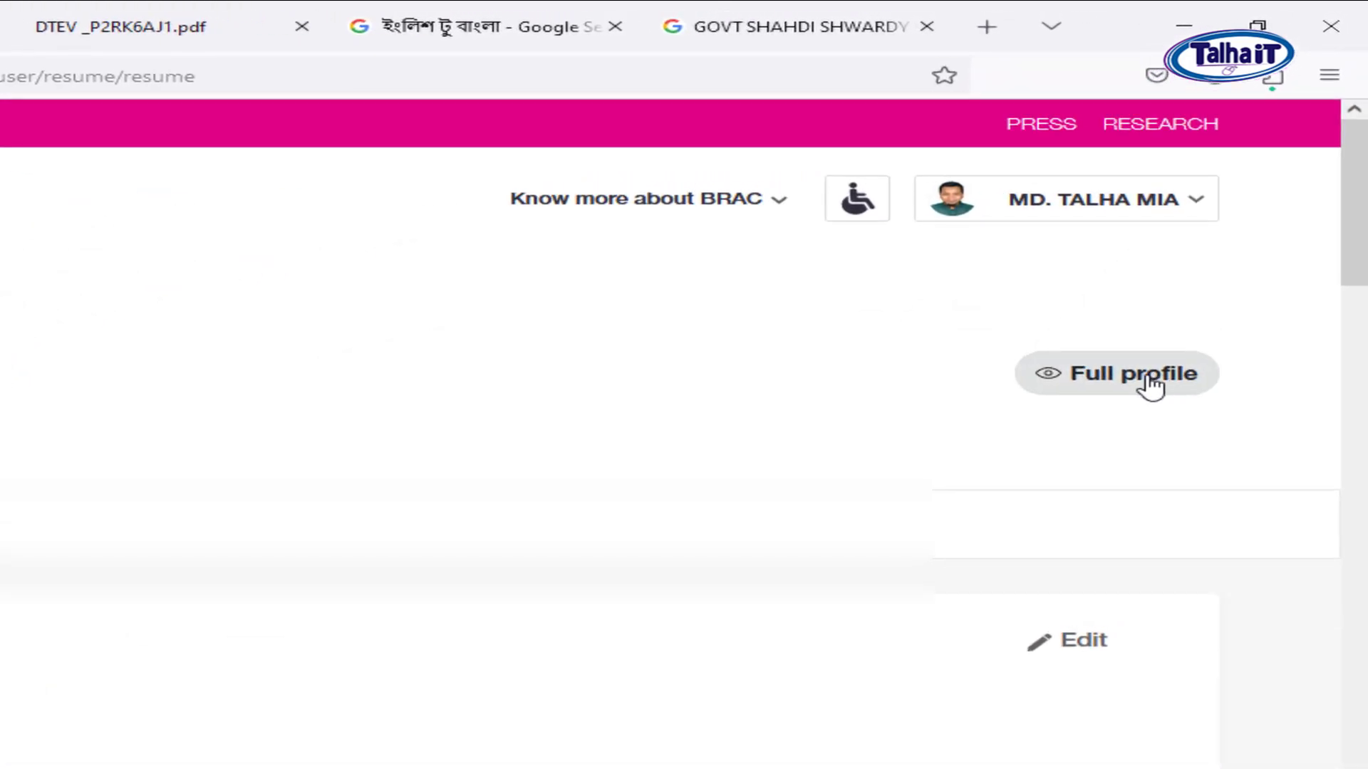
Open the Full profile résumé preview and scroll through the education entries.
click(1149, 387)
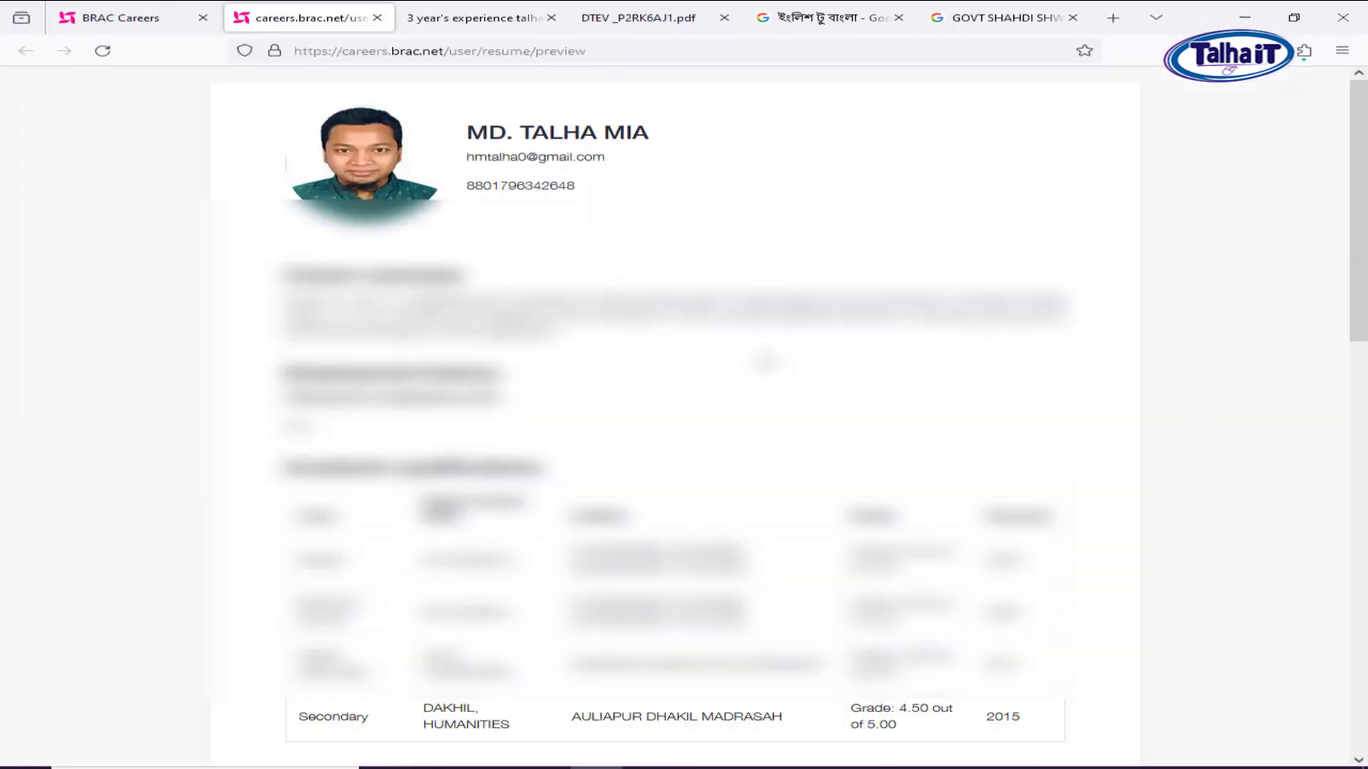
scroll(676, 414, down, 20)
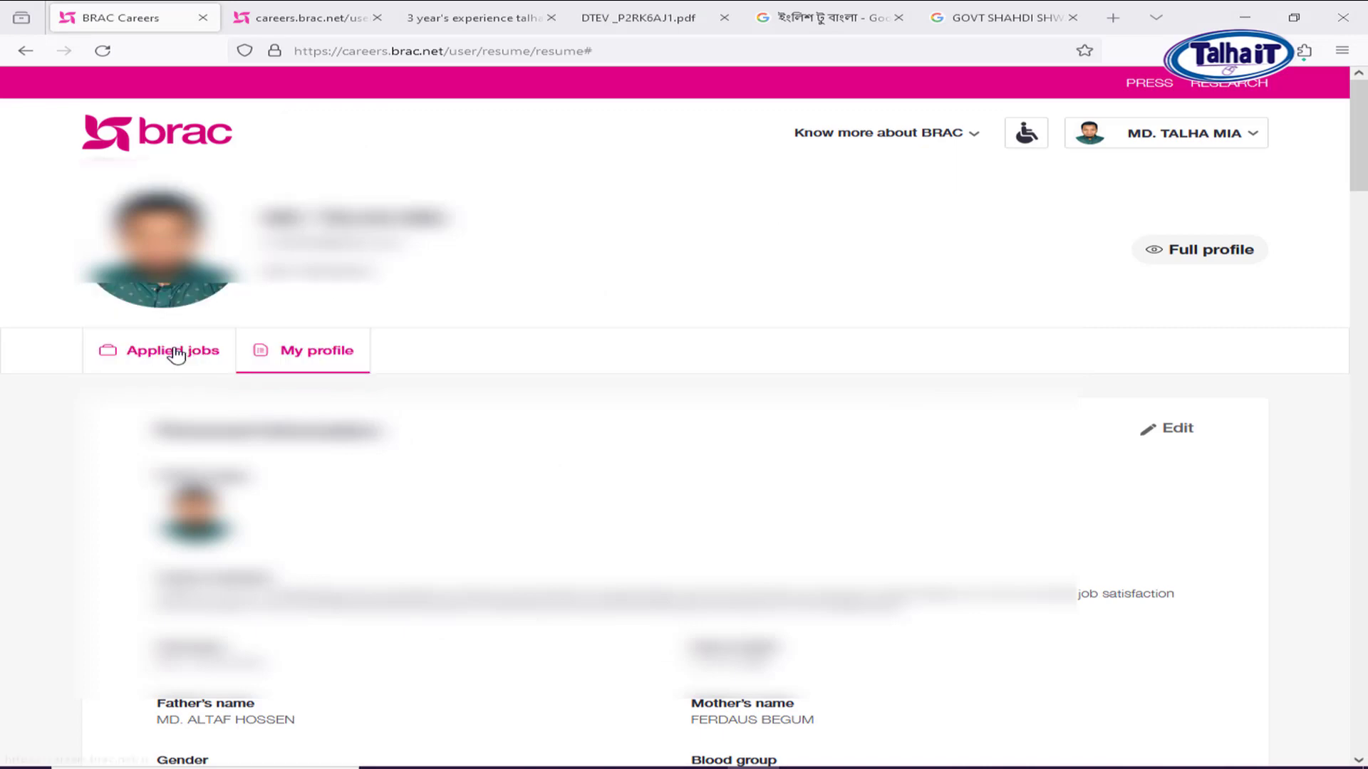
From the jobs list, apply for the trainee credit officer job (May 4, 2024 deadline) and confirm with Yes.
click(190, 356)
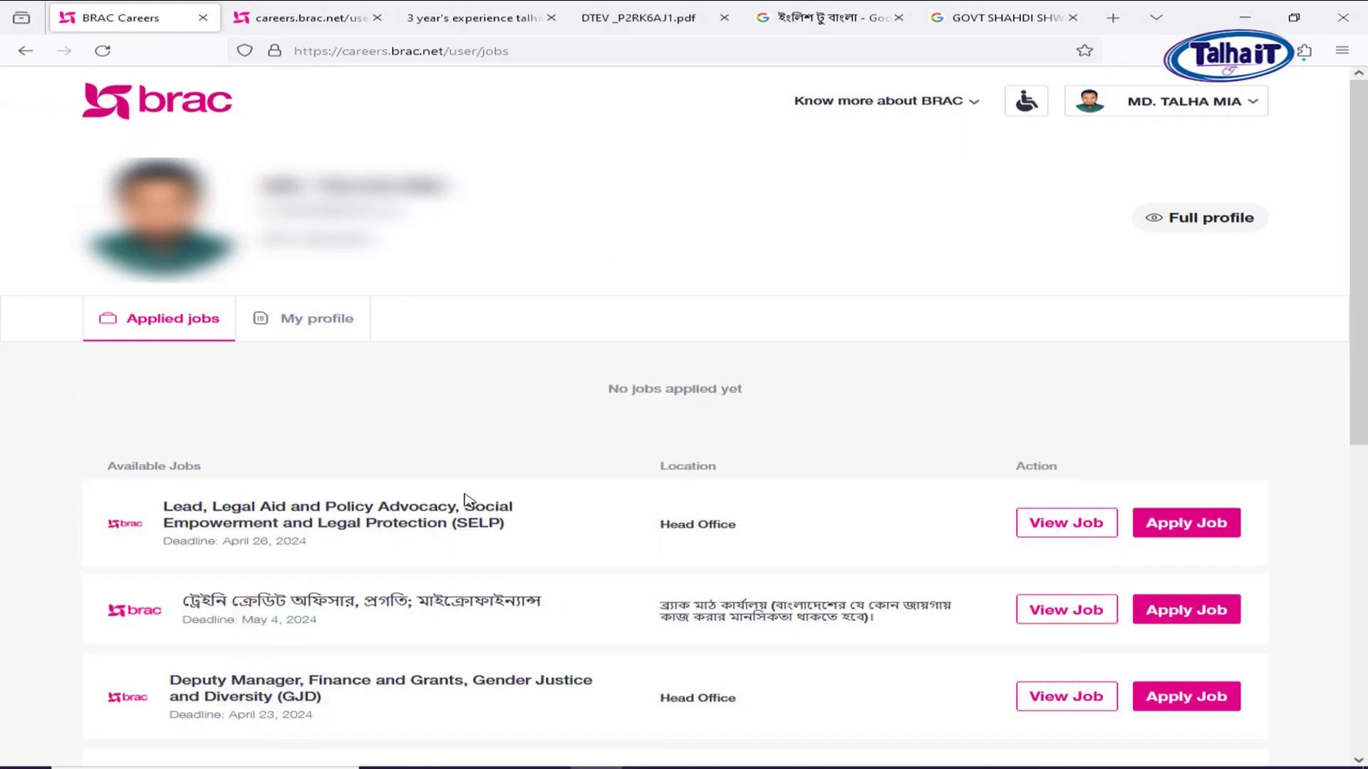
scroll(627, 423, down, 2)
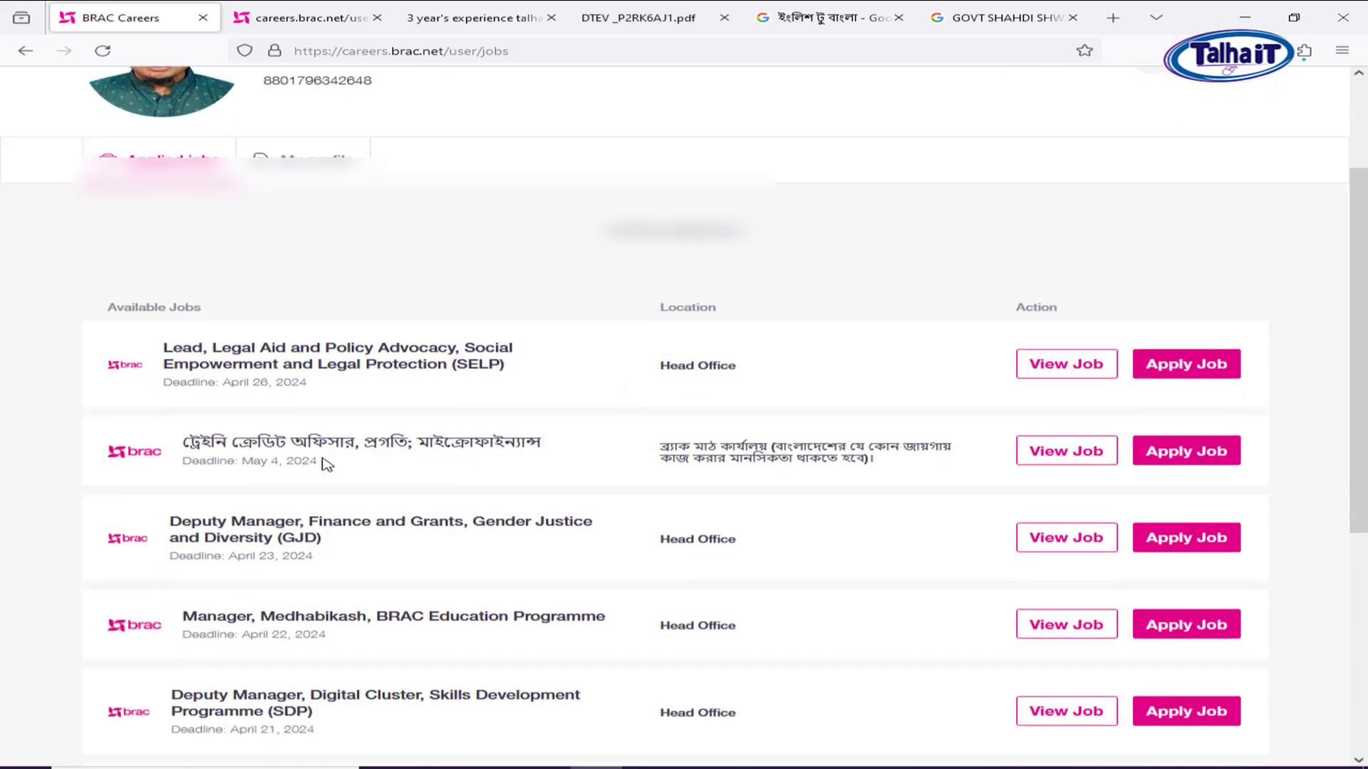
scroll(299, 452, down, 2)
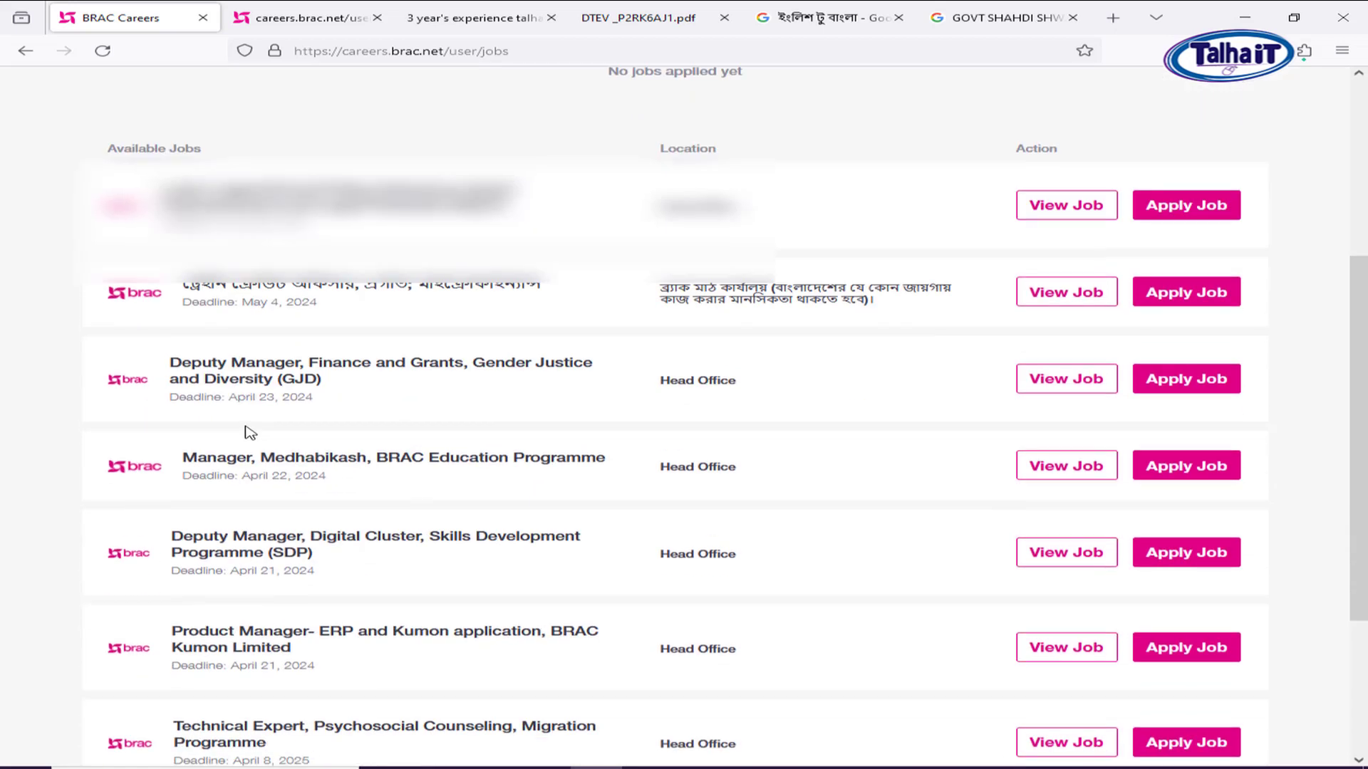
click(1206, 302)
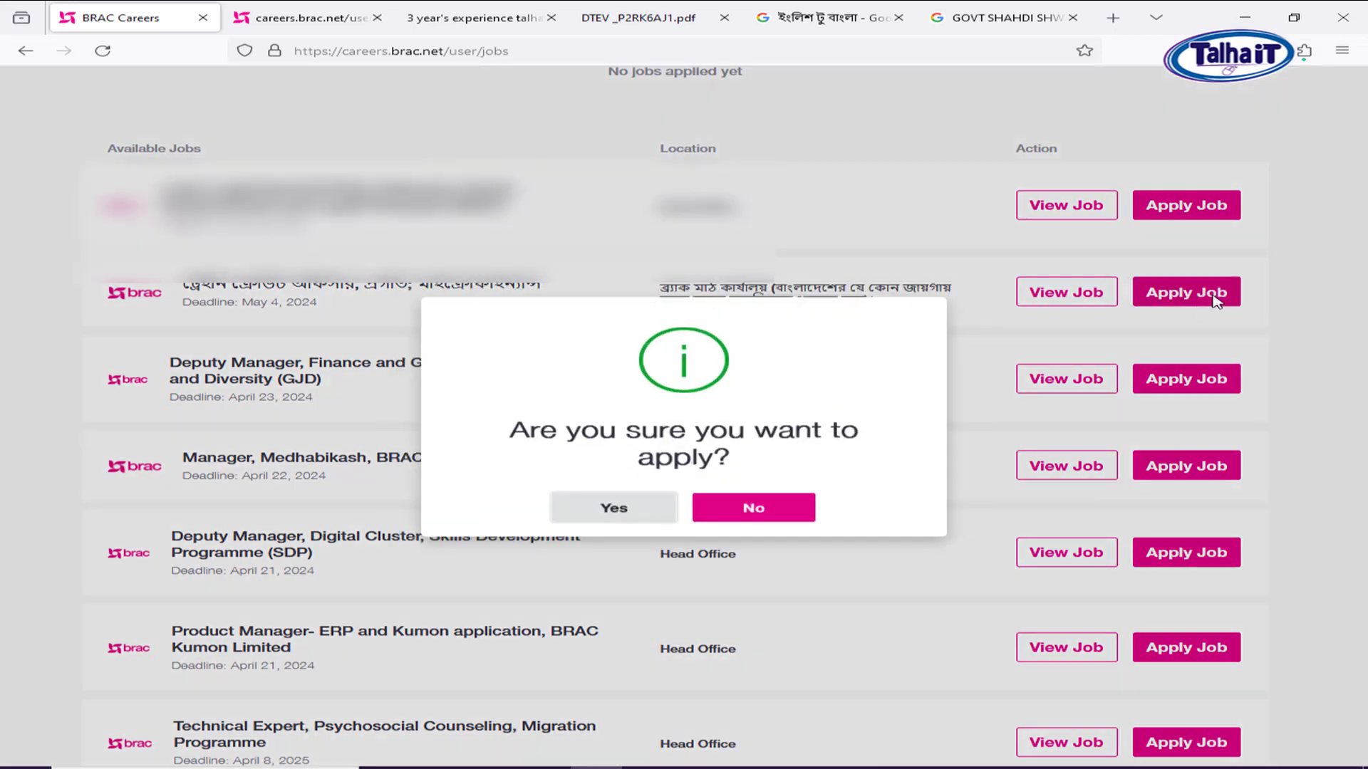
click(611, 513)
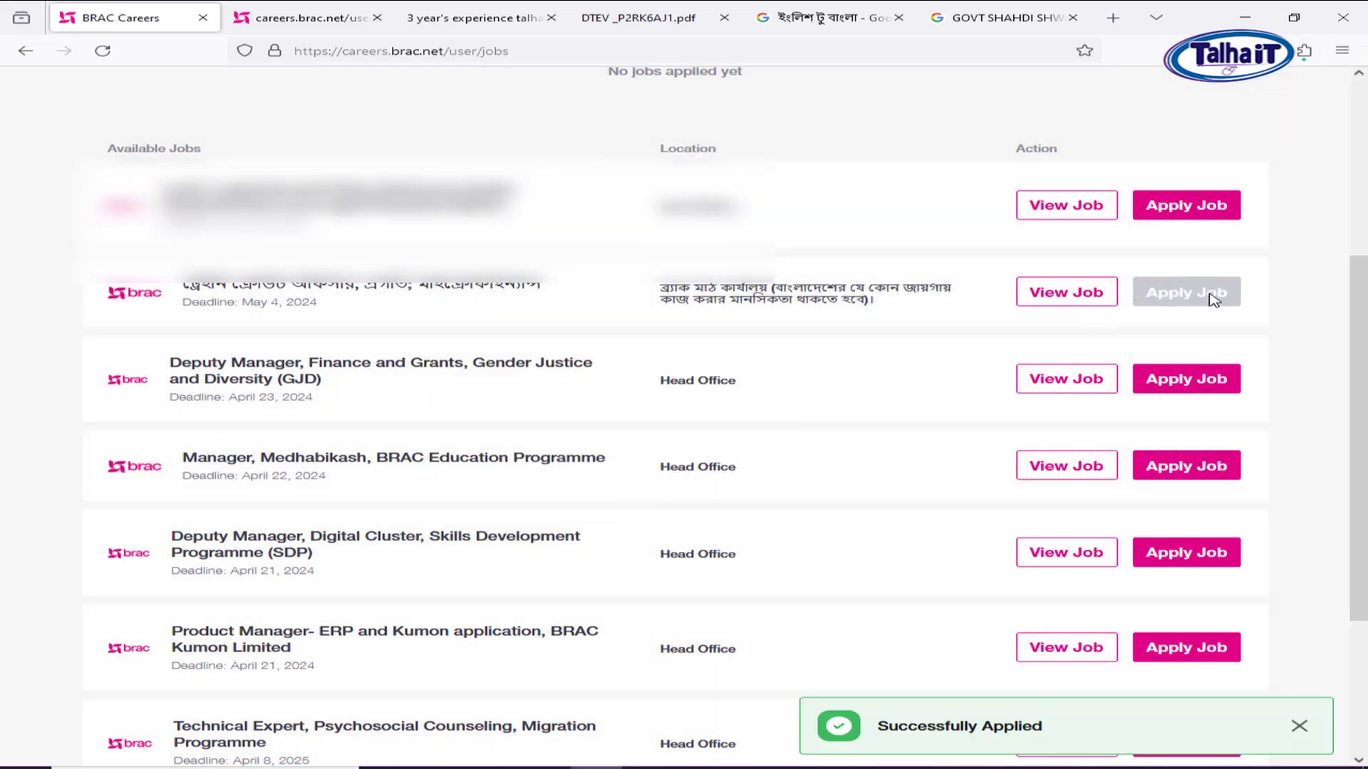